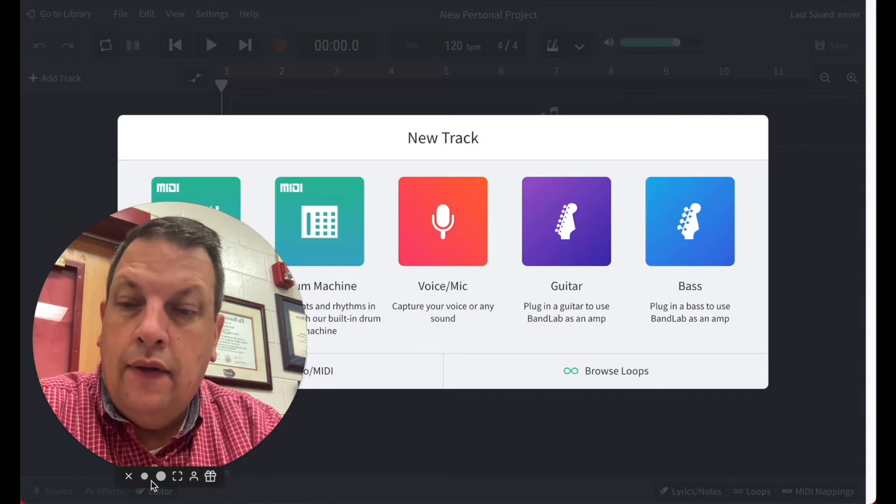
{"action": "left_click", "coordinate": [155, 477]}
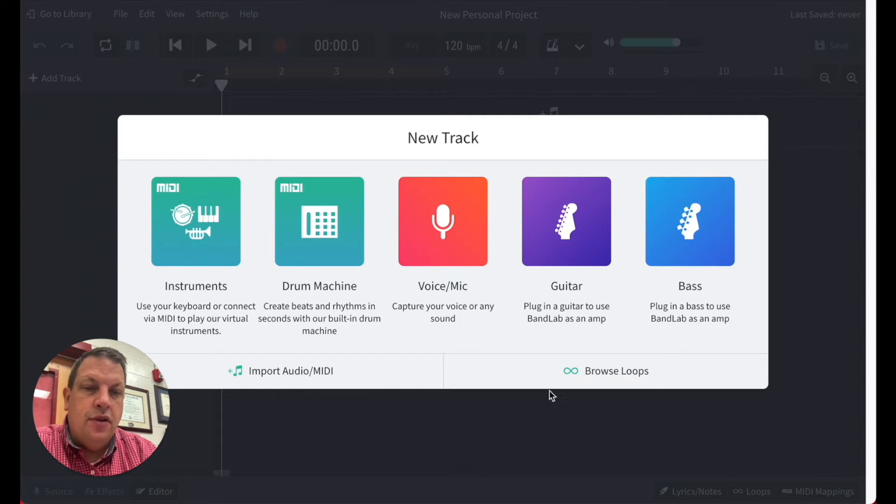
Step: Browse the individual loops and filter them to the Beats instrument and the Pop / RnB genre
{"action": "left_click", "coordinate": [605, 370]}
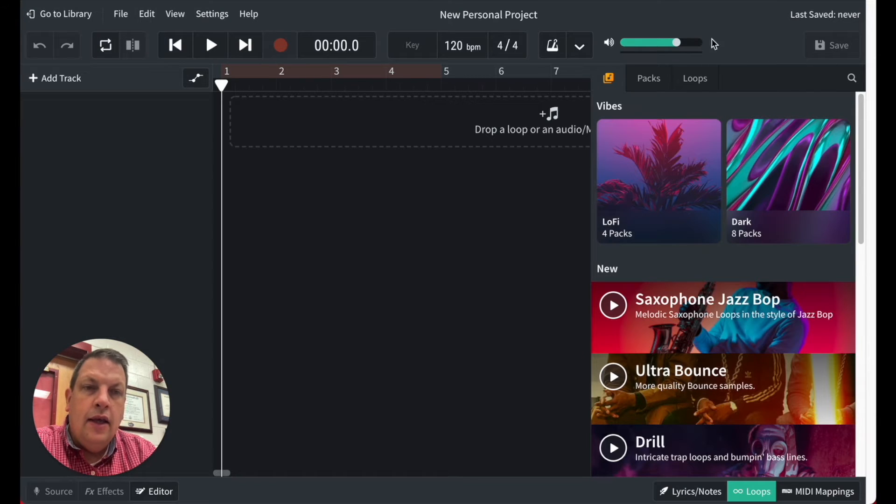
{"action": "left_click", "coordinate": [695, 80]}
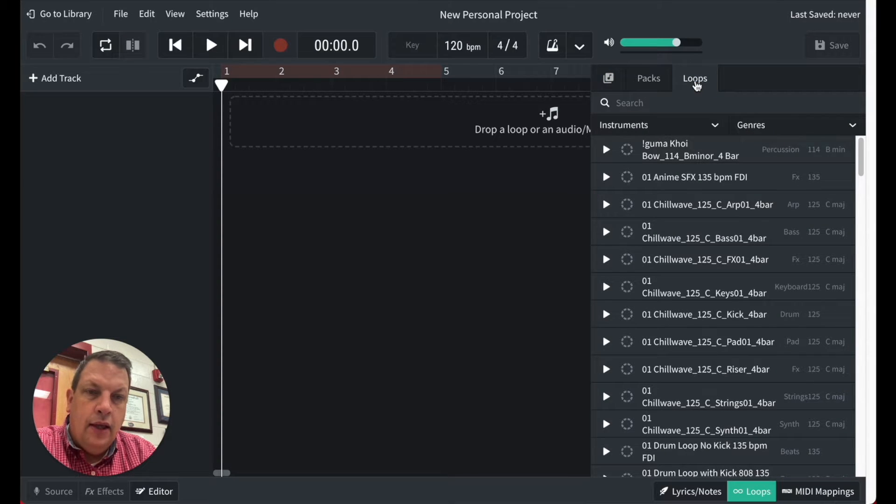
{"action": "left_click", "coordinate": [716, 126]}
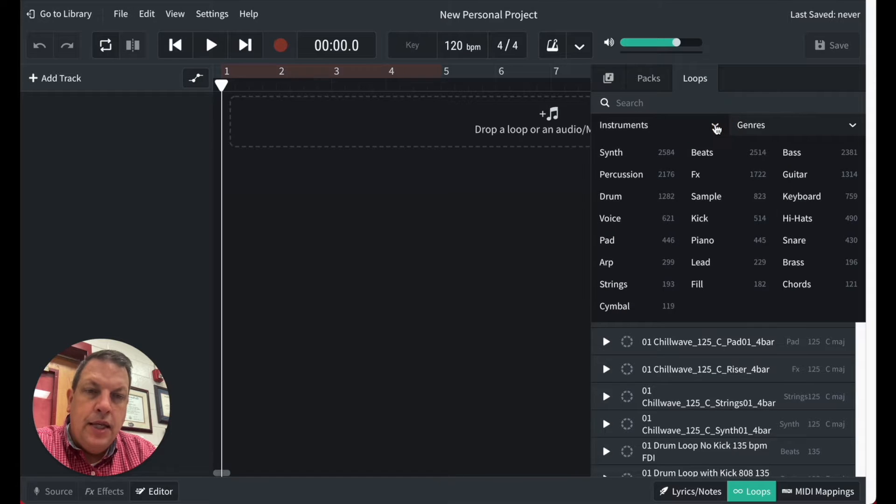
{"action": "left_click", "coordinate": [715, 126]}
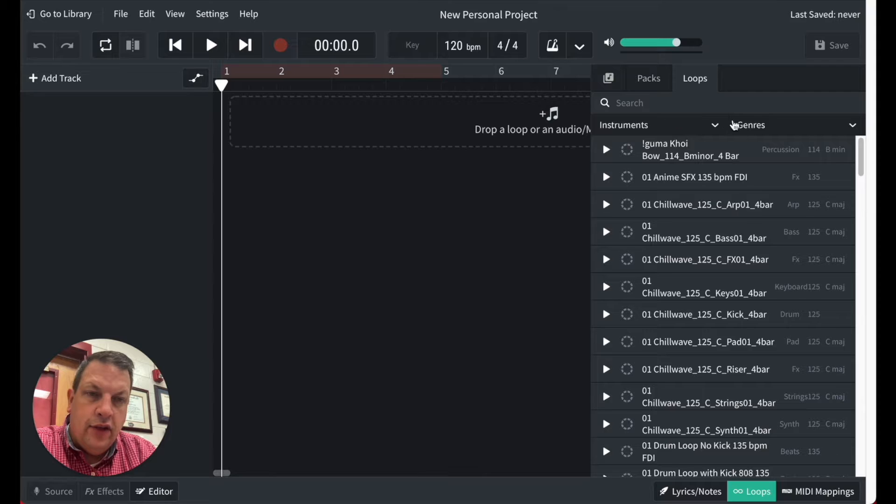
{"action": "left_click", "coordinate": [716, 129]}
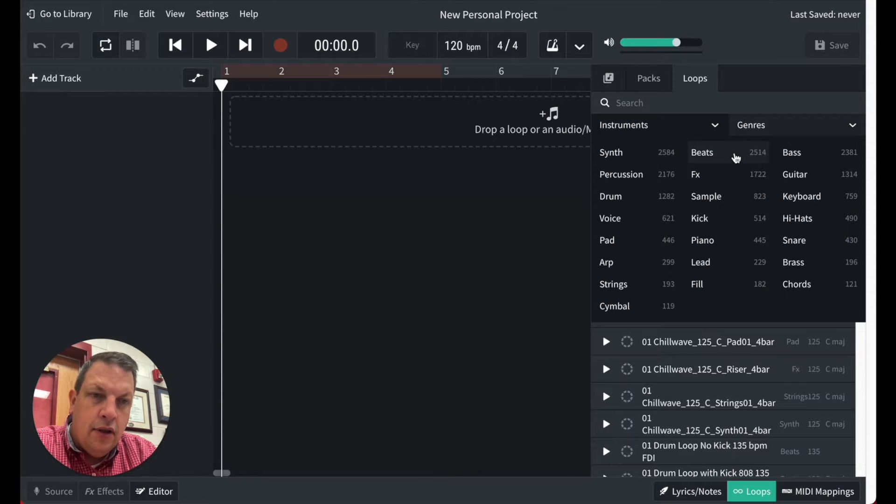
{"action": "left_click", "coordinate": [705, 159]}
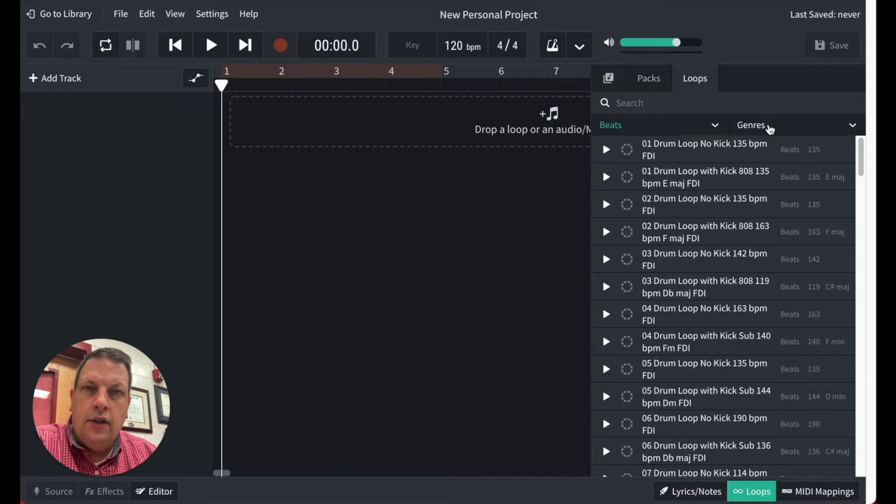
{"action": "left_click", "coordinate": [770, 127]}
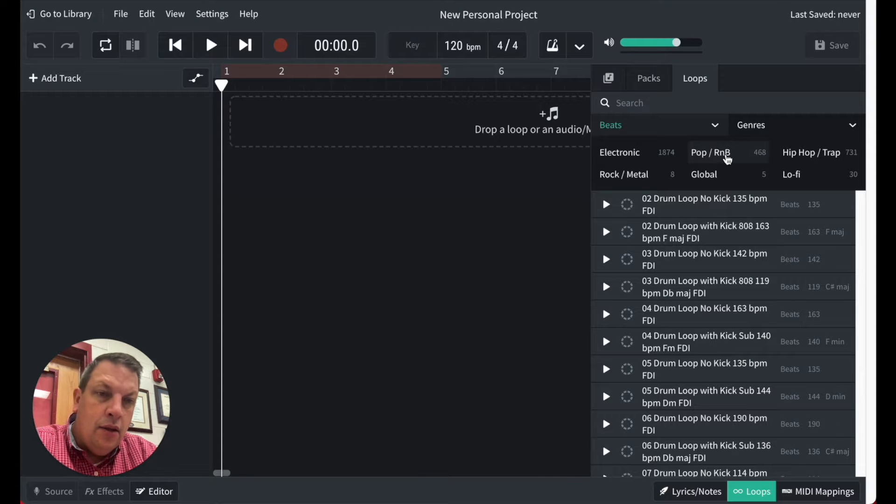
{"action": "left_click", "coordinate": [725, 154]}
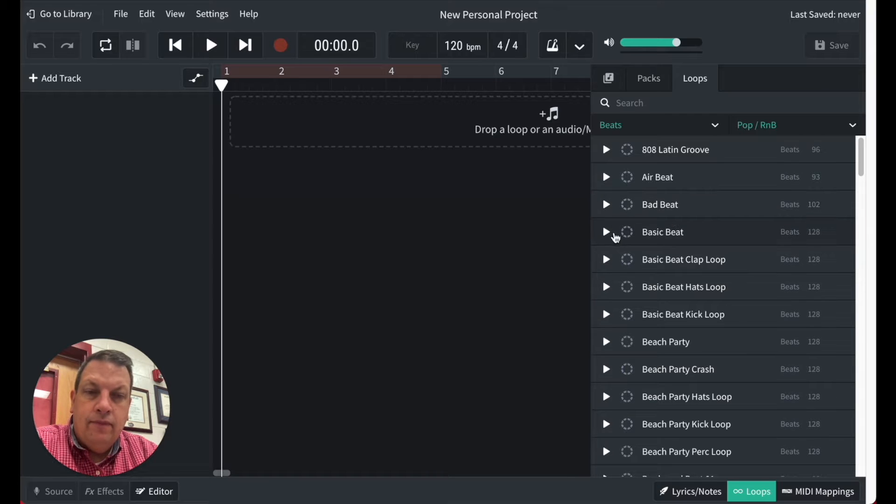
Step: Look through the filtered beats and preview the Basic Beat loop, stopping its playback after listening
{"action": "scroll", "coordinate": [673, 324], "scroll_direction": "down", "scroll_amount": 1}
{"action": "scroll", "coordinate": [673, 329], "scroll_direction": "down", "scroll_amount": 10}
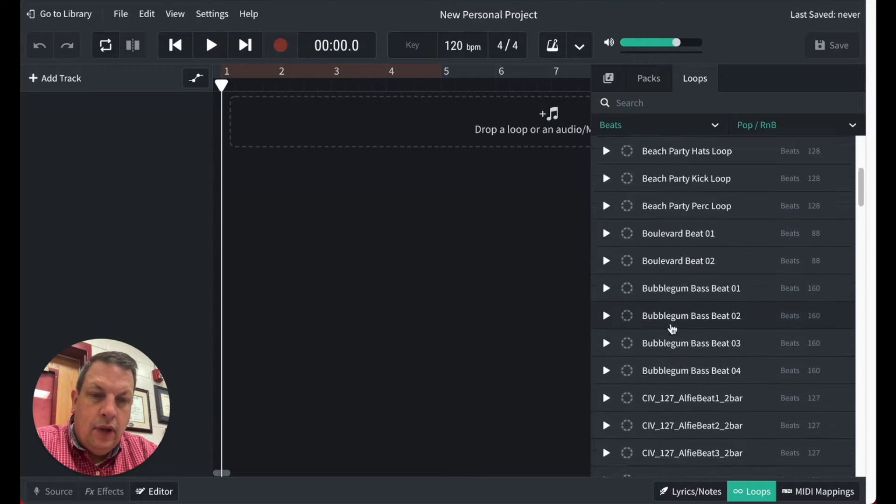
{"action": "scroll", "coordinate": [673, 329], "scroll_direction": "up", "scroll_amount": 11}
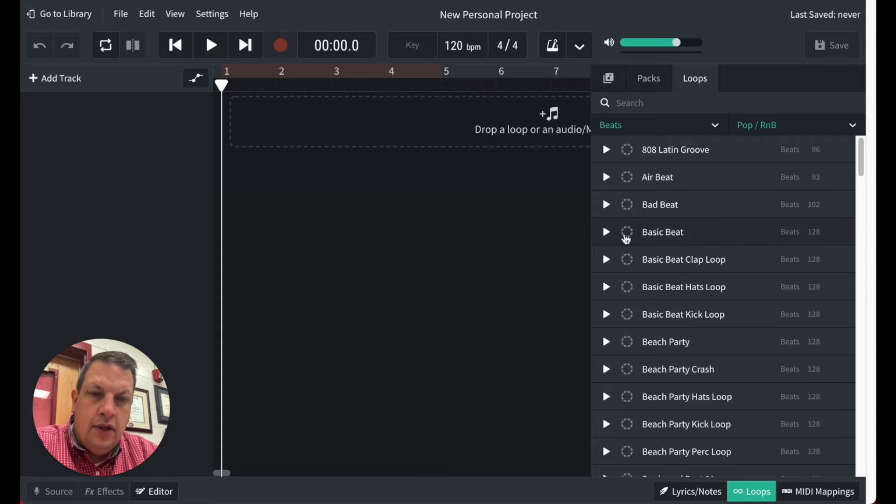
{"action": "left_click", "coordinate": [605, 233]}
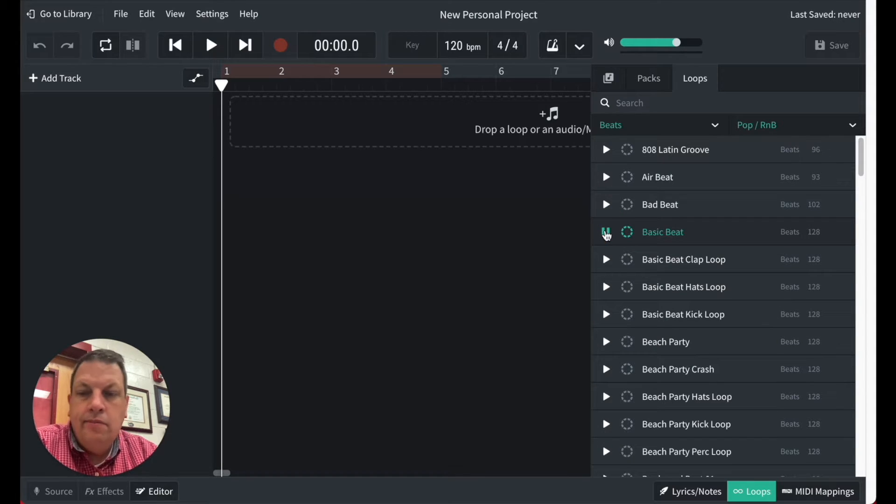
{"action": "left_click", "coordinate": [606, 234]}
Step: Find the Cherry Beat 01 loop further down the list and preview it, stopping its playback after listening
{"action": "scroll", "coordinate": [676, 371], "scroll_direction": "down", "scroll_amount": 6}
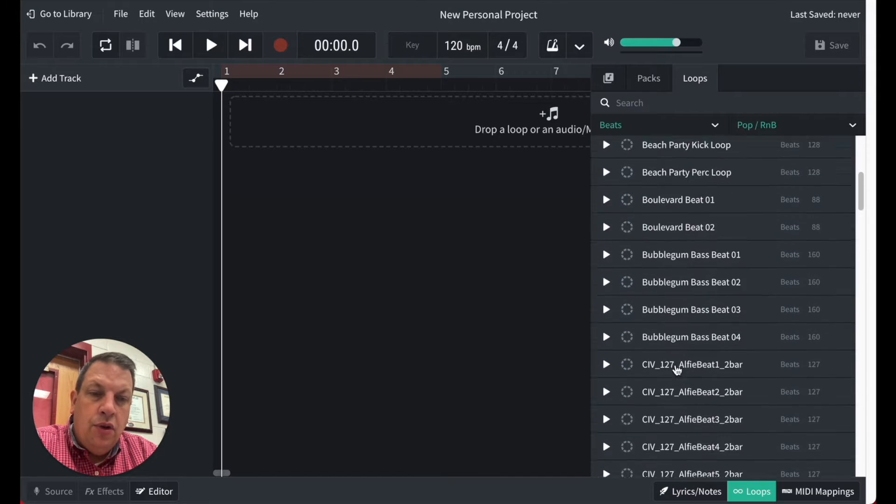
{"action": "scroll", "coordinate": [676, 371], "scroll_direction": "up", "scroll_amount": 2}
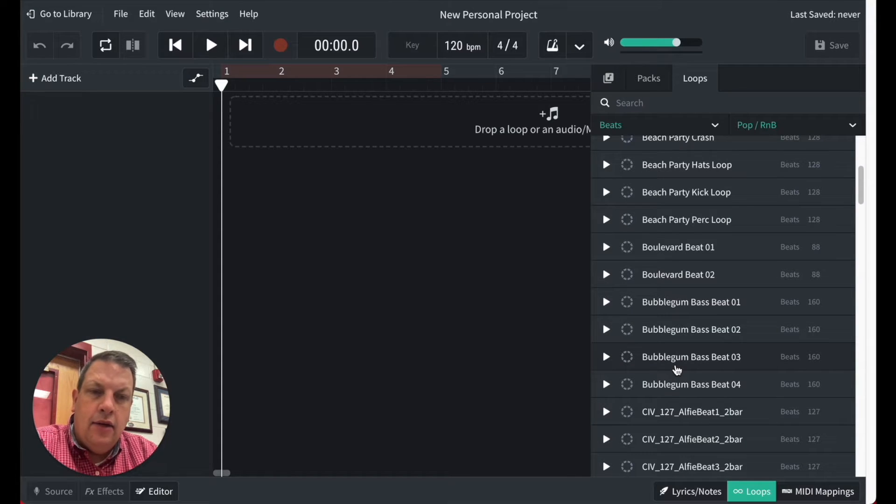
{"action": "scroll", "coordinate": [677, 370], "scroll_direction": "down", "scroll_amount": 8}
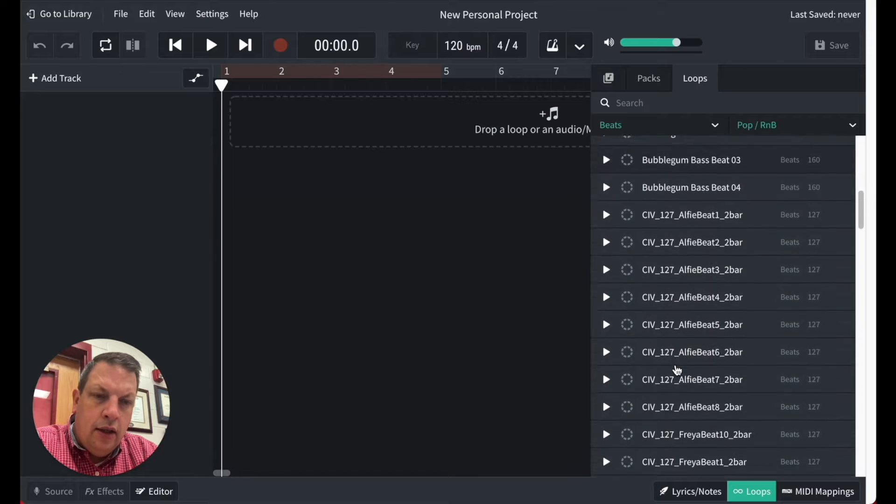
{"action": "scroll", "coordinate": [677, 370], "scroll_direction": "down", "scroll_amount": 15}
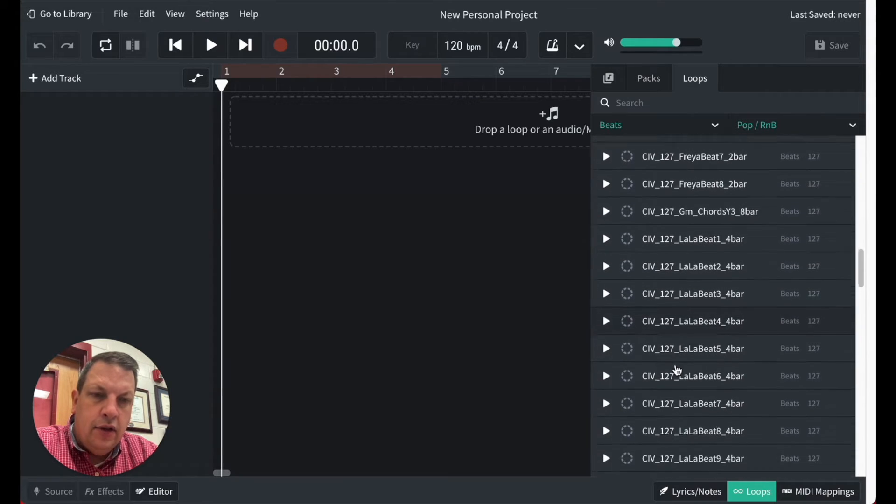
{"action": "scroll", "coordinate": [677, 370], "scroll_direction": "down", "scroll_amount": 10}
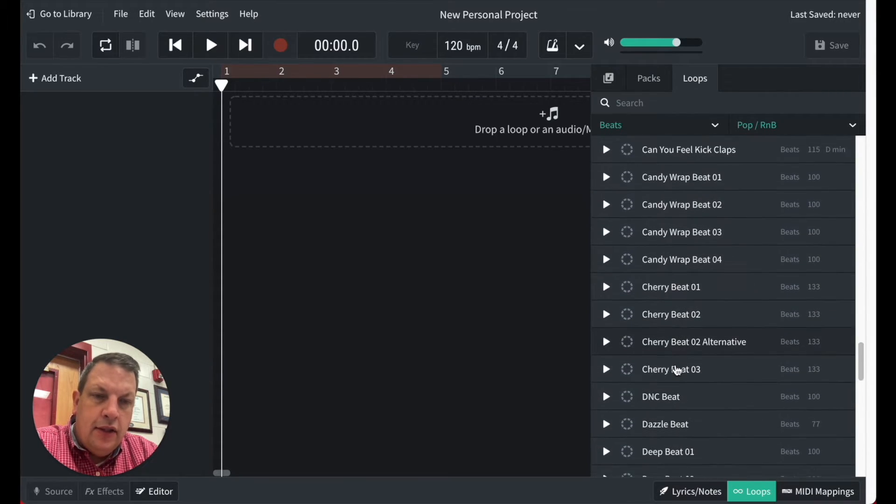
{"action": "scroll", "coordinate": [676, 370], "scroll_direction": "up", "scroll_amount": 2}
{"action": "scroll", "coordinate": [676, 370], "scroll_direction": "up", "scroll_amount": 1}
{"action": "scroll", "coordinate": [677, 370], "scroll_direction": "down", "scroll_amount": 1}
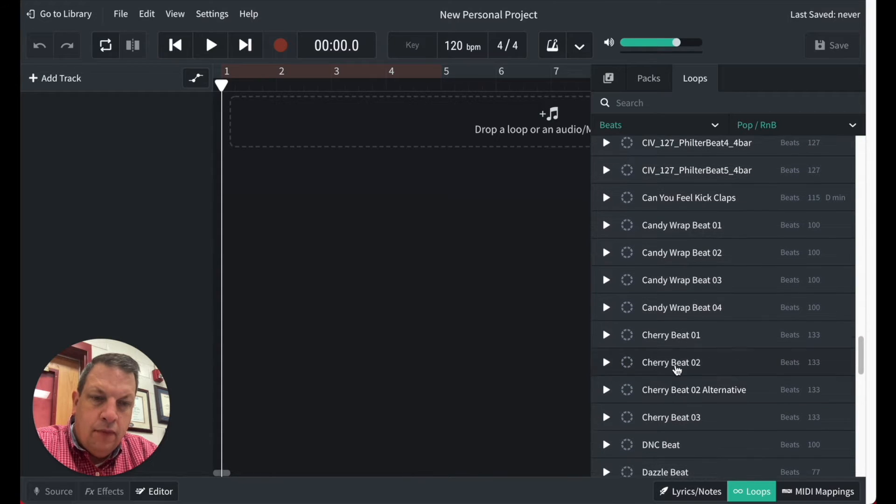
{"action": "left_click", "coordinate": [607, 336]}
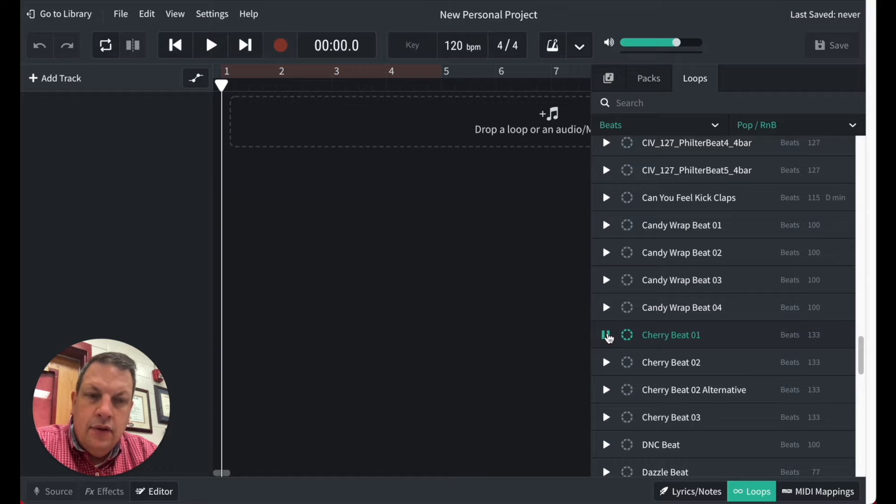
{"action": "left_click", "coordinate": [606, 335]}
Step: Preview the EDM Top Loop Hat Snare 01 and EDM Top Loop Hi Hats 01 loops, stopping each after listening
{"action": "scroll", "coordinate": [675, 389], "scroll_direction": "down", "scroll_amount": 3}
{"action": "scroll", "coordinate": [675, 389], "scroll_direction": "down", "scroll_amount": 5}
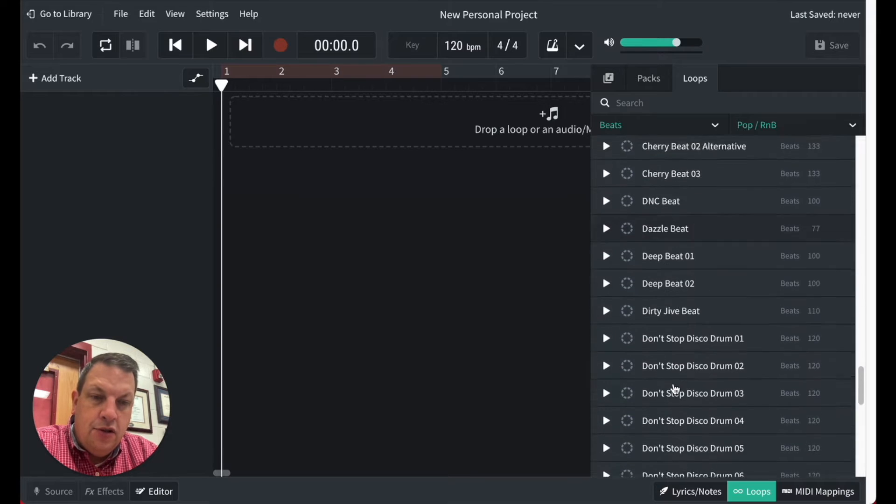
{"action": "scroll", "coordinate": [675, 389], "scroll_direction": "down", "scroll_amount": 10}
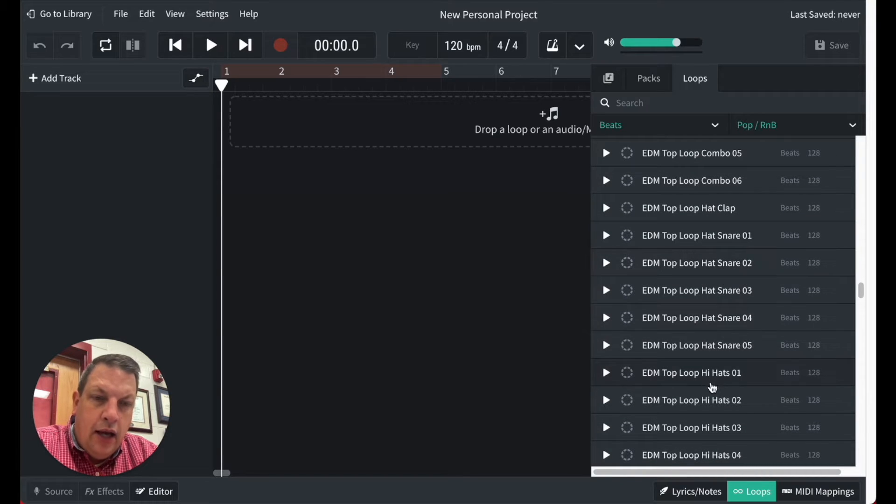
{"action": "scroll", "coordinate": [717, 386], "scroll_direction": "down", "scroll_amount": 2}
{"action": "scroll", "coordinate": [721, 385], "scroll_direction": "up", "scroll_amount": 1}
{"action": "scroll", "coordinate": [722, 385], "scroll_direction": "down", "scroll_amount": 1}
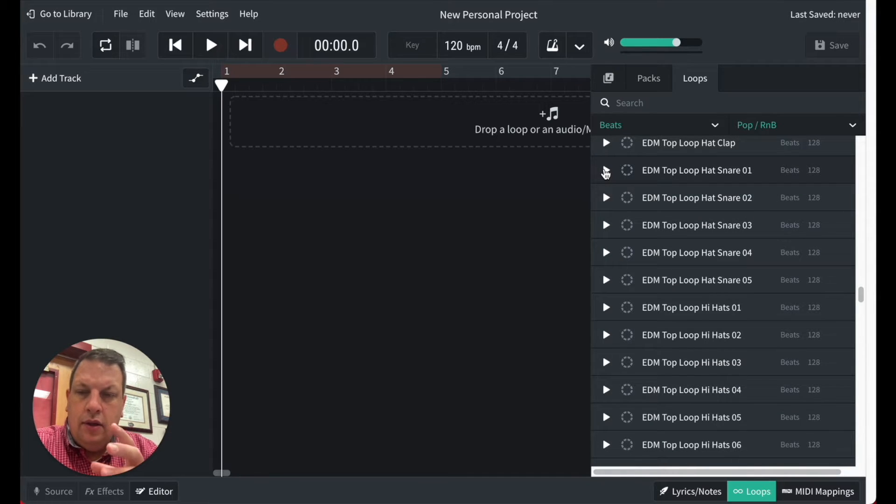
{"action": "left_click", "coordinate": [605, 170]}
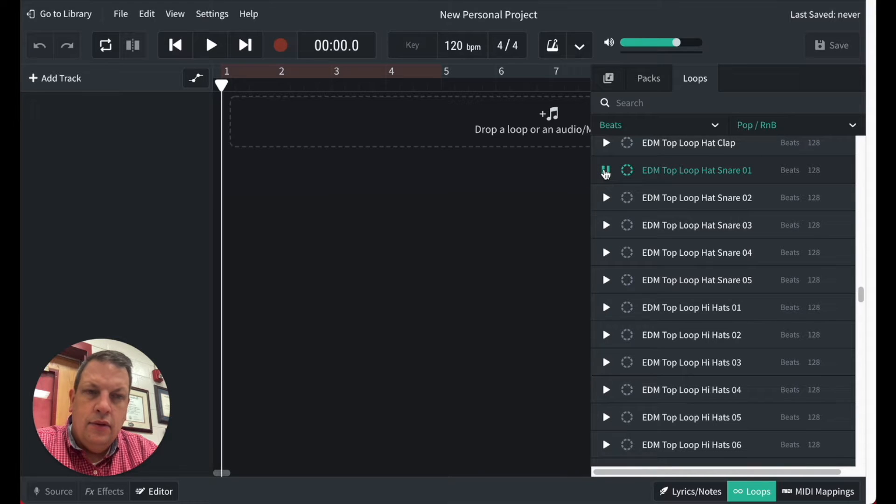
{"action": "left_click", "coordinate": [605, 171]}
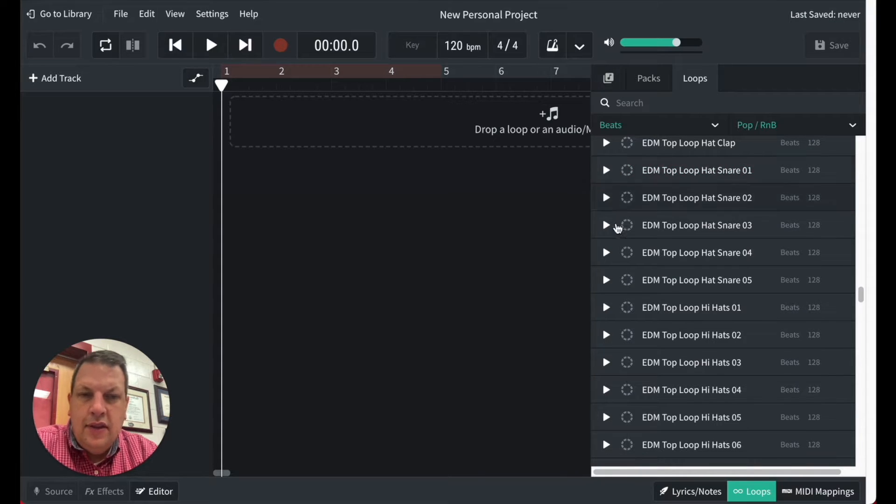
{"action": "left_click", "coordinate": [607, 308]}
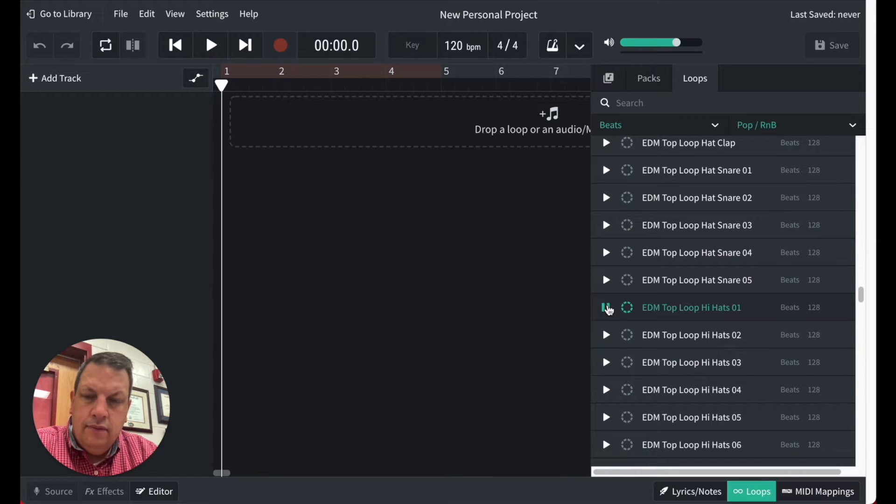
{"action": "left_click", "coordinate": [607, 307]}
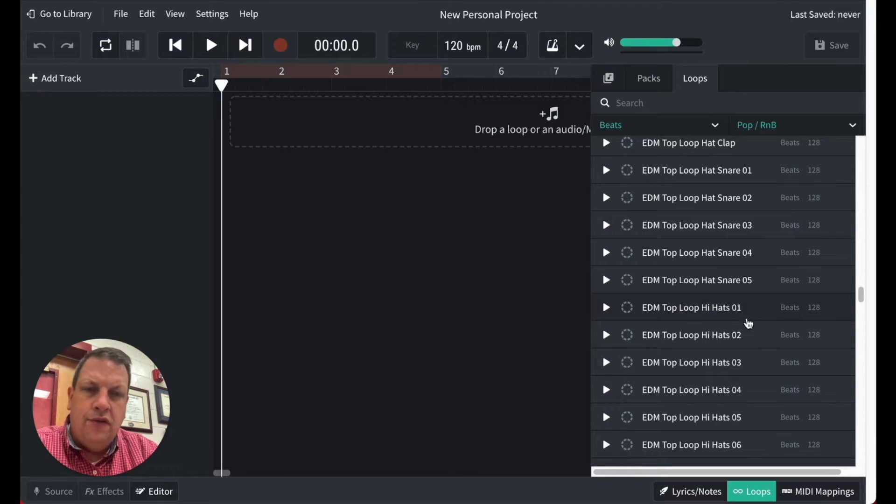
Step: Find the East Beat 01 loop further down the list and preview it, stopping its playback after listening
{"action": "scroll", "coordinate": [716, 359], "scroll_direction": "down", "scroll_amount": 5}
{"action": "scroll", "coordinate": [716, 359], "scroll_direction": "down", "scroll_amount": 8}
{"action": "scroll", "coordinate": [716, 360], "scroll_direction": "down", "scroll_amount": 15}
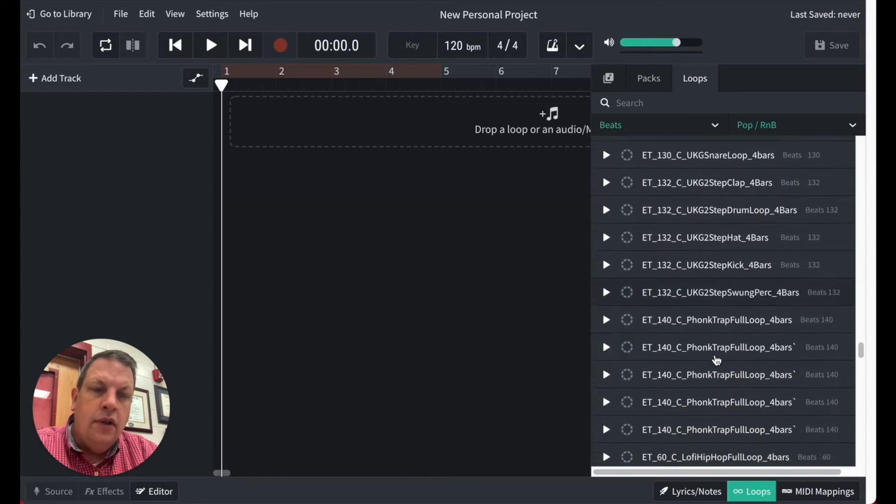
{"action": "scroll", "coordinate": [690, 359], "scroll_direction": "down", "scroll_amount": 6}
{"action": "scroll", "coordinate": [686, 360], "scroll_direction": "up", "scroll_amount": 2}
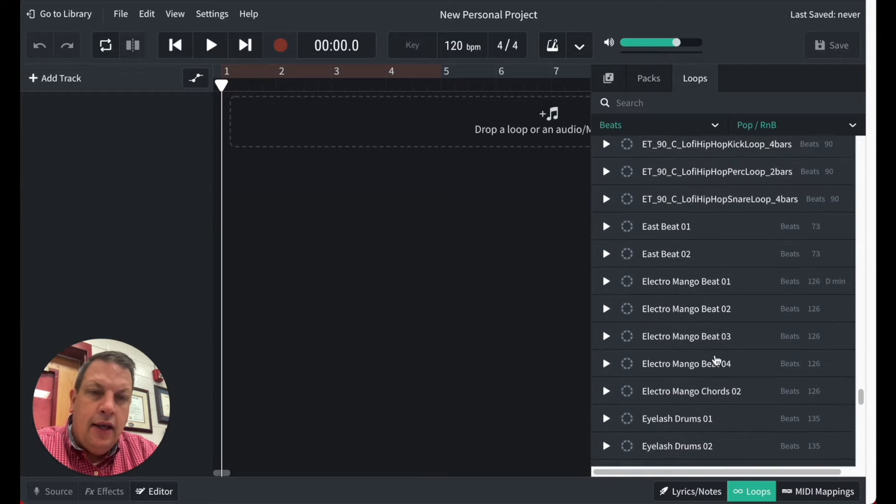
{"action": "left_click", "coordinate": [607, 231]}
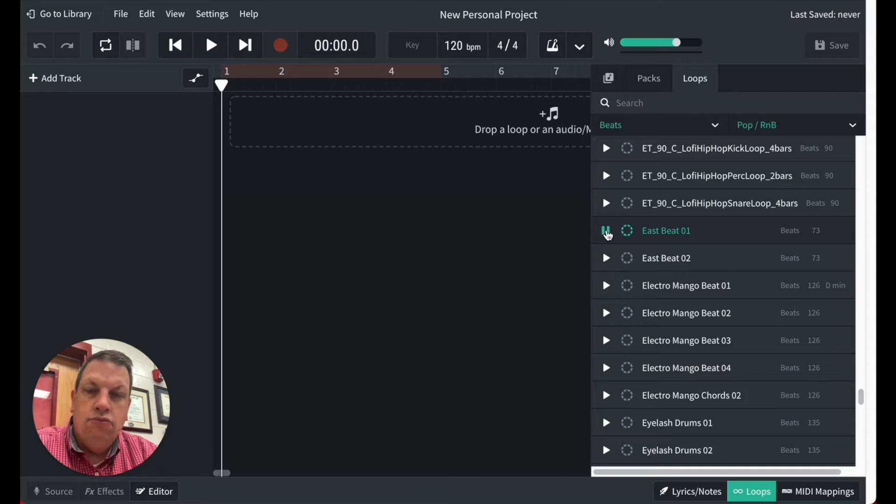
{"action": "left_click", "coordinate": [607, 232]}
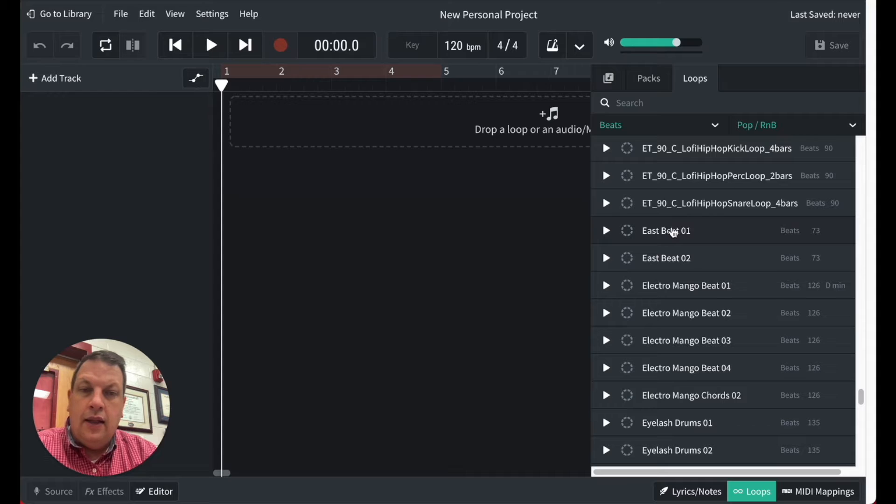
Step: Add the East Beat 01 loop to the empty timeline as a new track, starting shortly after bar 4
{"action": "left_click", "coordinate": [674, 232]}
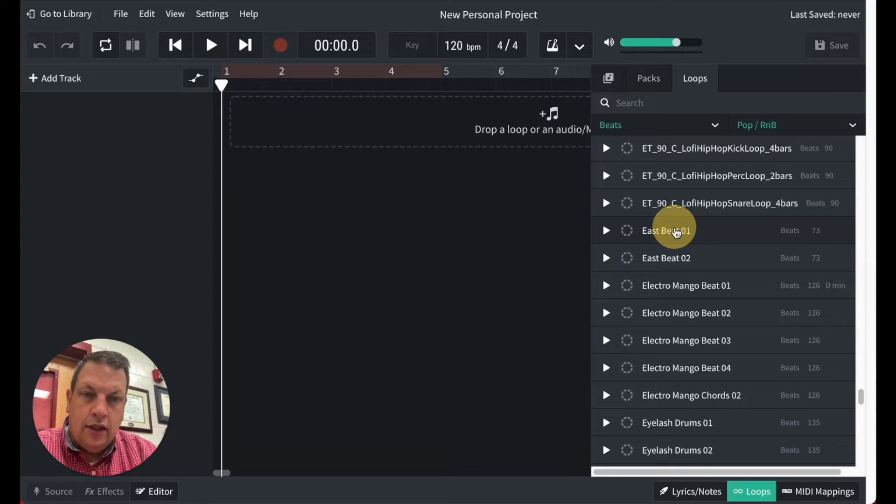
{"action": "left_click_drag", "start_coordinate": [677, 233], "coordinate": [532, 130]}
{"action": "left_click_drag", "start_coordinate": [537, 135], "coordinate": [517, 127]}
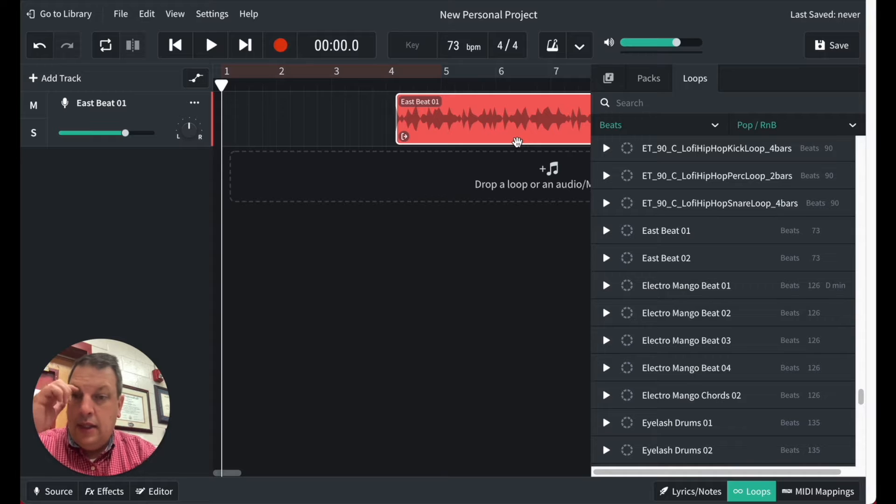
Step: Move the East Beat 01 clip along its track so it starts at the beginning of bar 1
{"action": "left_click", "coordinate": [527, 120]}
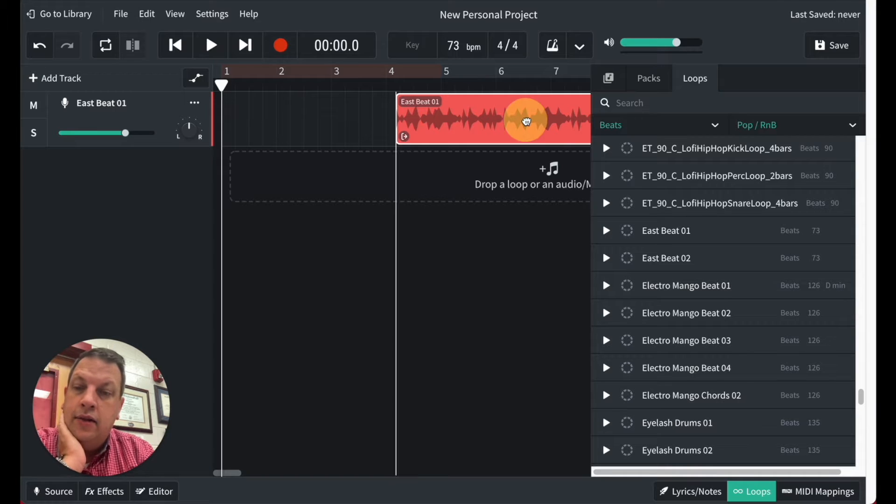
{"action": "left_click_drag", "start_coordinate": [526, 120], "coordinate": [354, 120]}
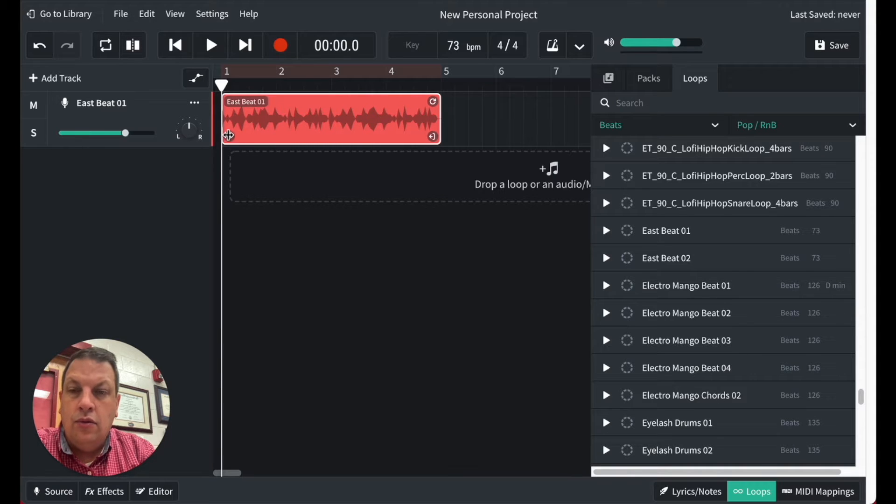
{"action": "left_click", "coordinate": [229, 135]}
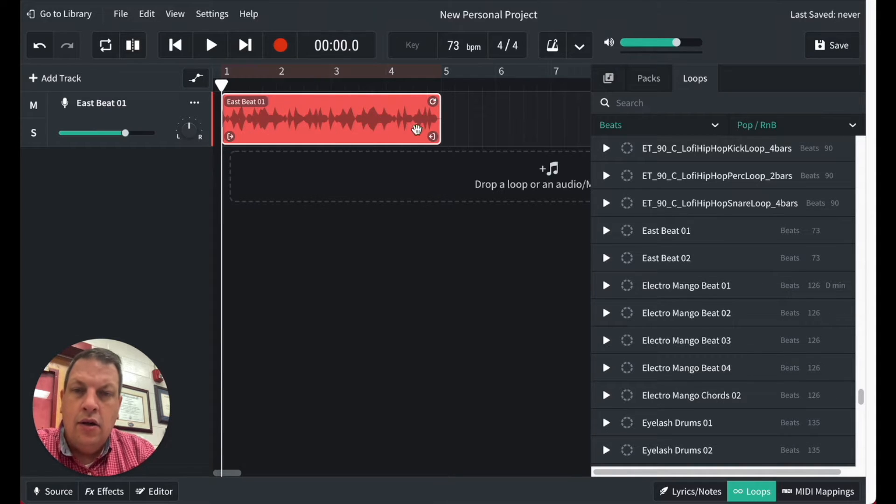
{"action": "left_click", "coordinate": [435, 137]}
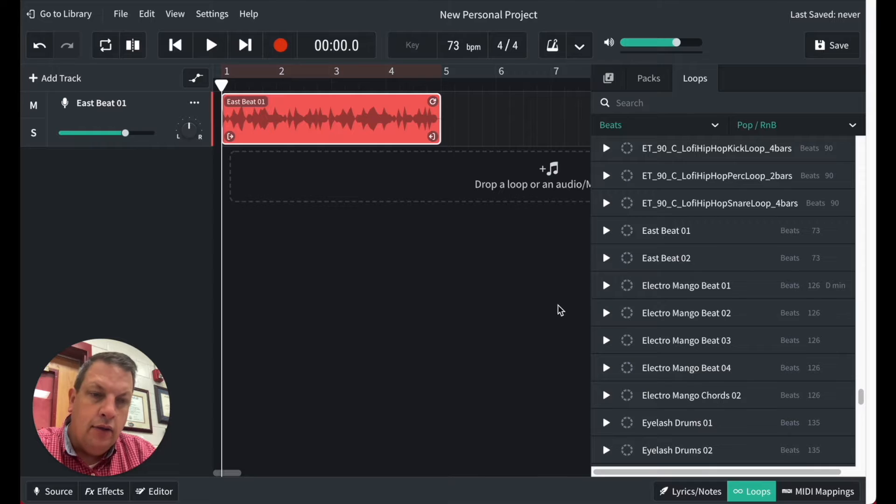
{"action": "left_click", "coordinate": [313, 119]}
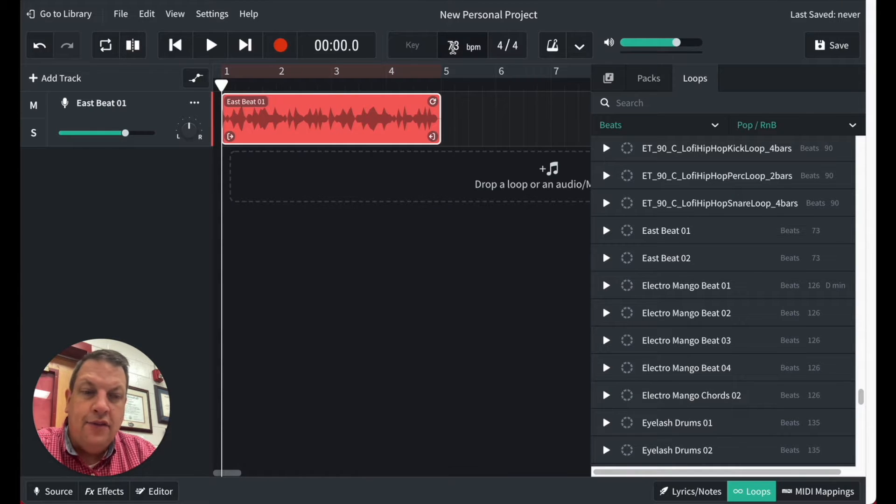
Step: Find the Neo Drums Room Percussion 01 loop further down the beats list and preview it, stopping its playback after listening
{"action": "scroll", "coordinate": [690, 315], "scroll_direction": "down", "scroll_amount": 2}
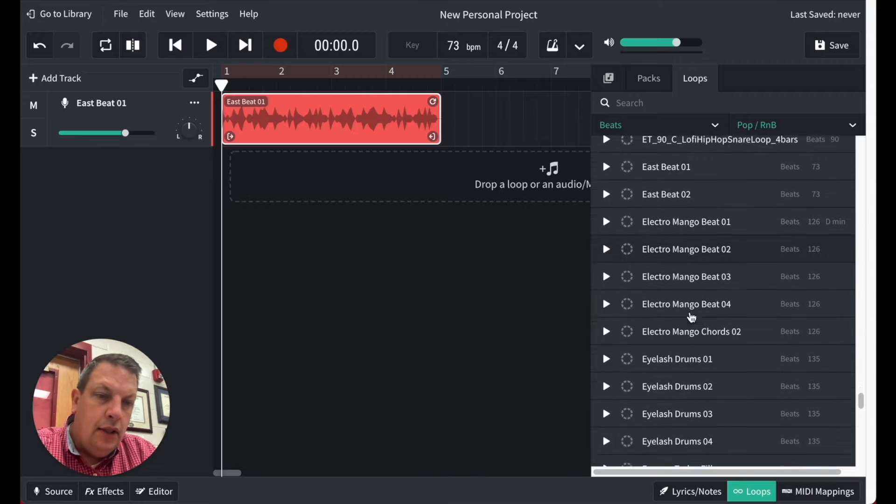
{"action": "scroll", "coordinate": [692, 317], "scroll_direction": "down", "scroll_amount": 10}
{"action": "scroll", "coordinate": [691, 317], "scroll_direction": "down", "scroll_amount": 5}
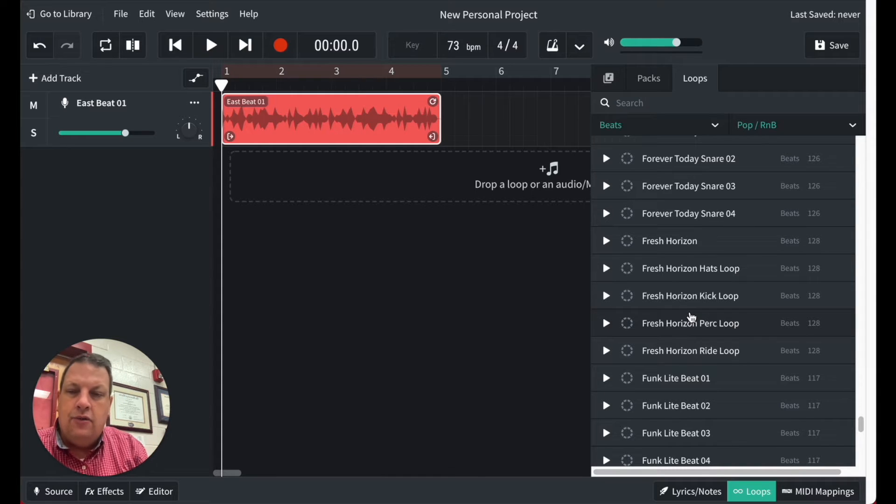
{"action": "scroll", "coordinate": [729, 340], "scroll_direction": "down", "scroll_amount": 5}
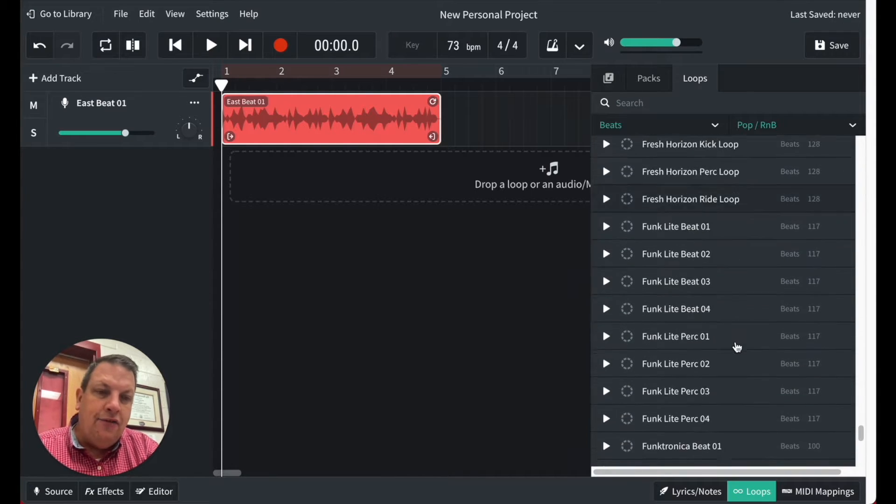
{"action": "scroll", "coordinate": [737, 347], "scroll_direction": "down", "scroll_amount": 20}
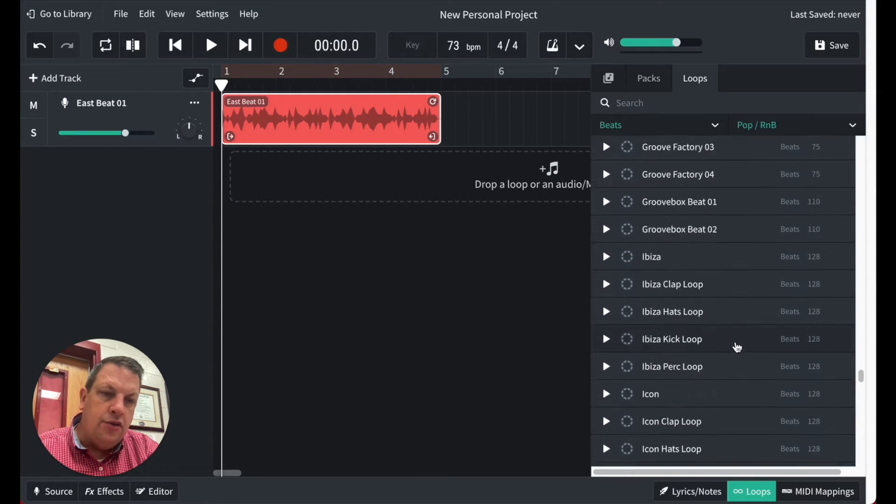
{"action": "scroll", "coordinate": [737, 348], "scroll_direction": "down", "scroll_amount": 8}
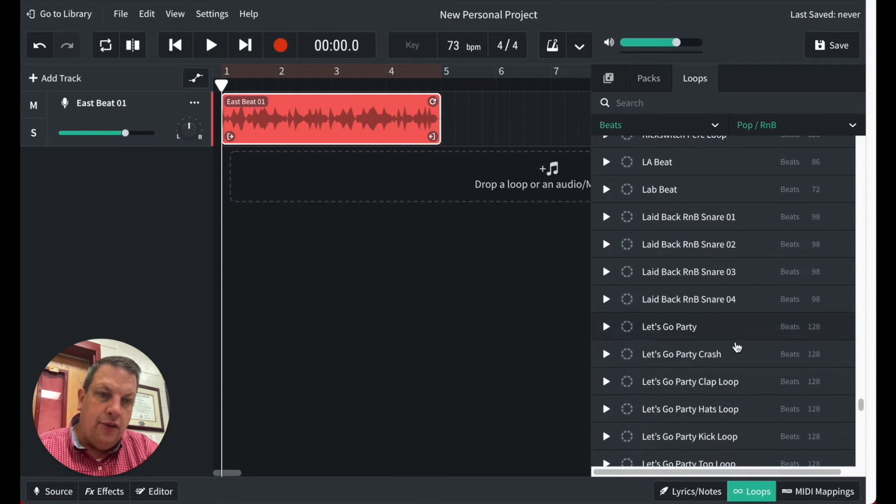
{"action": "scroll", "coordinate": [737, 345], "scroll_direction": "down", "scroll_amount": 6}
{"action": "scroll", "coordinate": [737, 335], "scroll_direction": "down", "scroll_amount": 12}
{"action": "scroll", "coordinate": [738, 335], "scroll_direction": "down", "scroll_amount": 6}
{"action": "scroll", "coordinate": [738, 335], "scroll_direction": "up", "scroll_amount": 3}
{"action": "scroll", "coordinate": [737, 335], "scroll_direction": "up", "scroll_amount": 2}
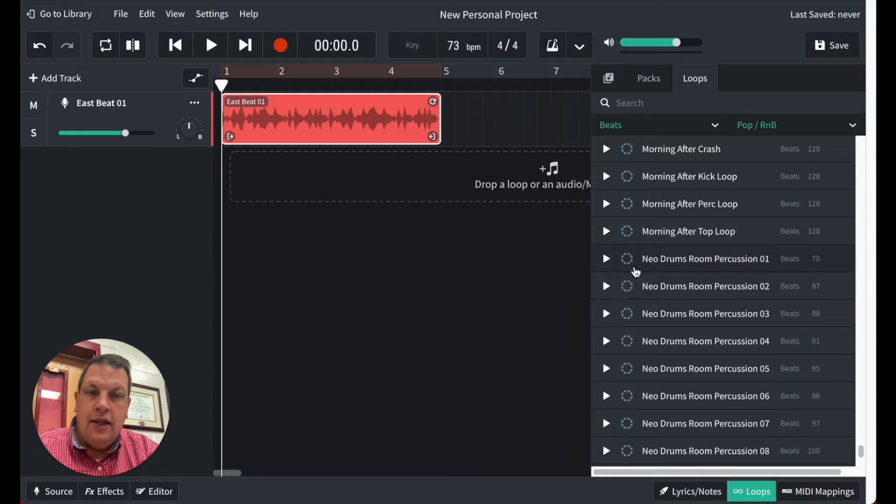
{"action": "left_click", "coordinate": [606, 259]}
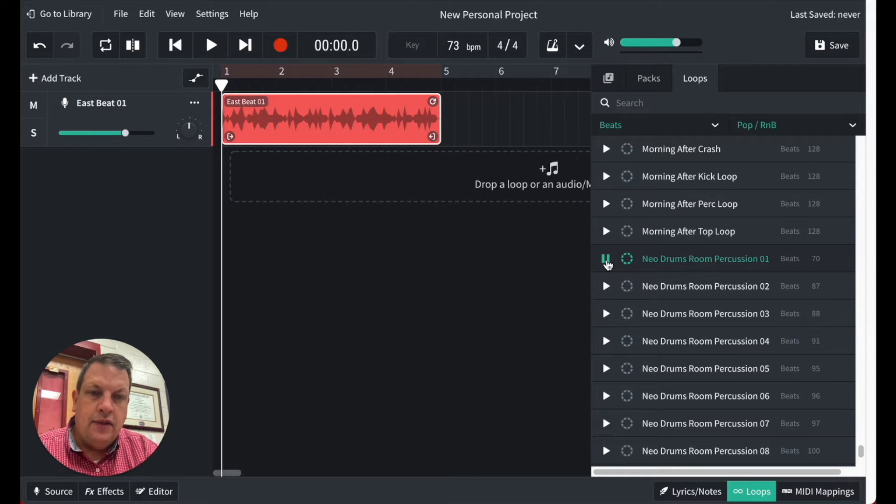
{"action": "left_click", "coordinate": [606, 260]}
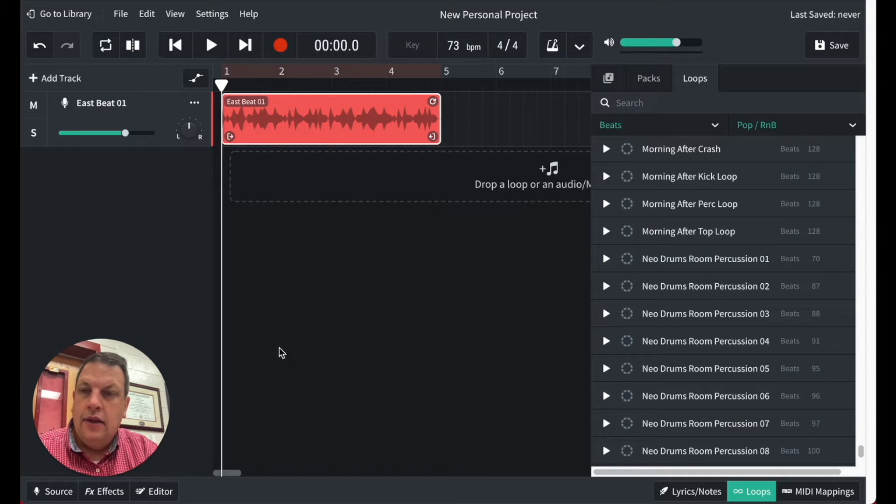
Step: Add the 77 bpm Now Beat loop as a second track, starting shortly after bar 6, and close the loop browser
{"action": "scroll", "coordinate": [602, 418], "scroll_direction": "down", "scroll_amount": 5}
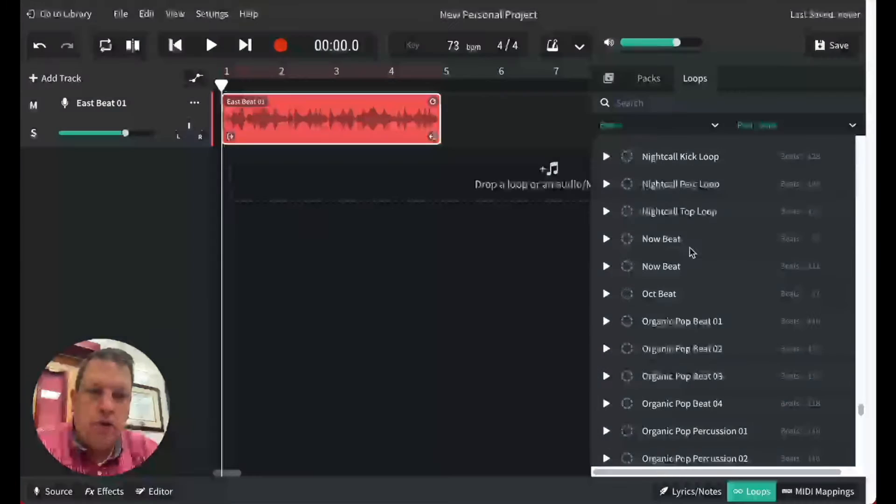
{"action": "left_click_drag", "start_coordinate": [665, 240], "coordinate": [528, 185]}
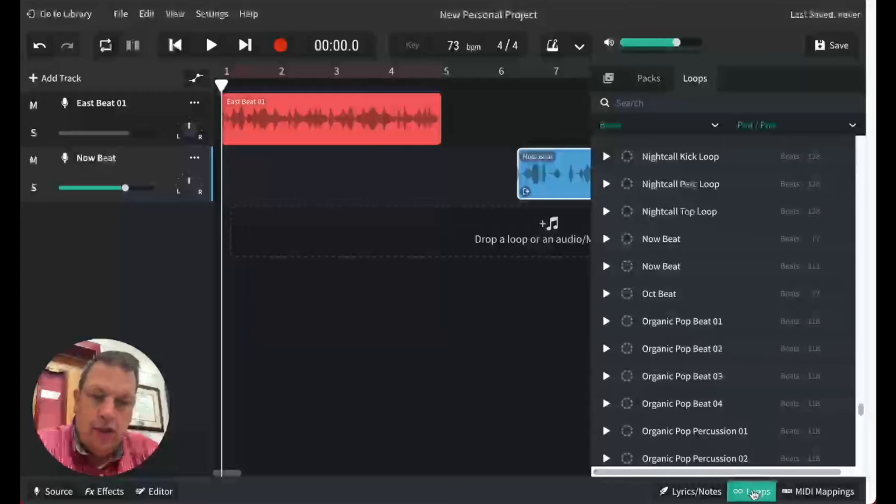
{"action": "left_click", "coordinate": [754, 493]}
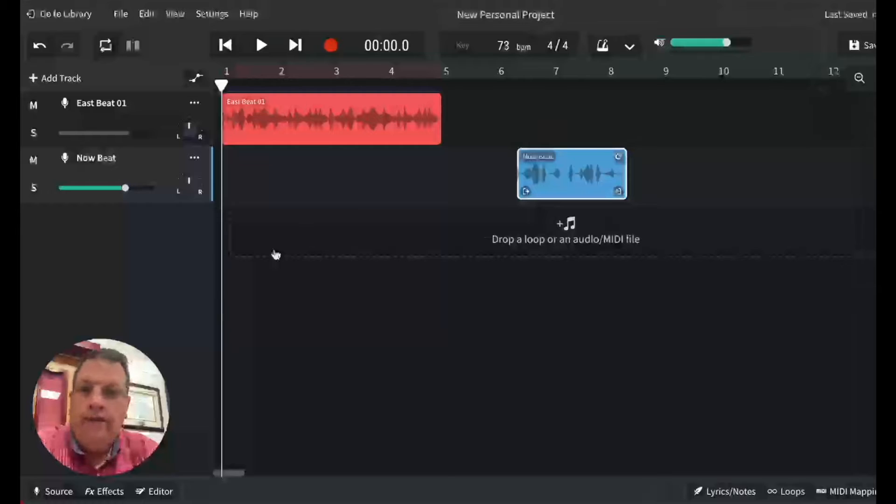
Step: Select the East Beat 01 clip and examine its loop handle and its start and end trim handles
{"action": "left_click", "coordinate": [322, 118]}
{"action": "left_click", "coordinate": [322, 118]}
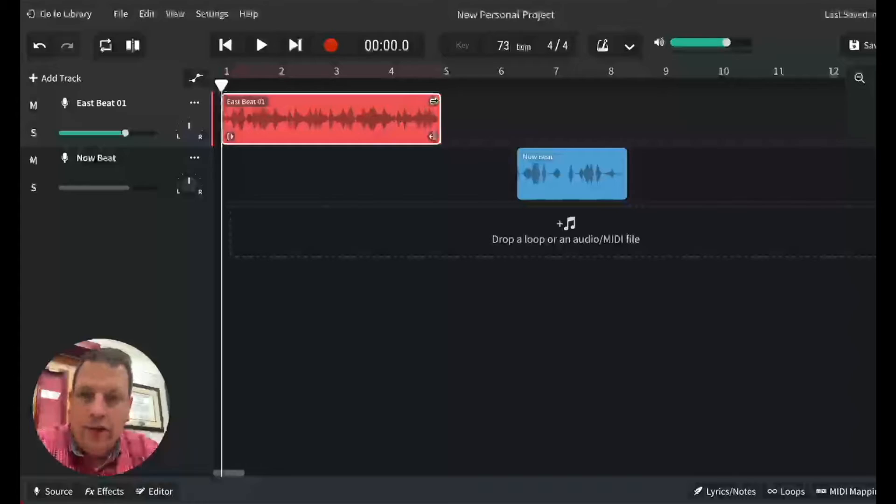
{"action": "left_click", "coordinate": [433, 100]}
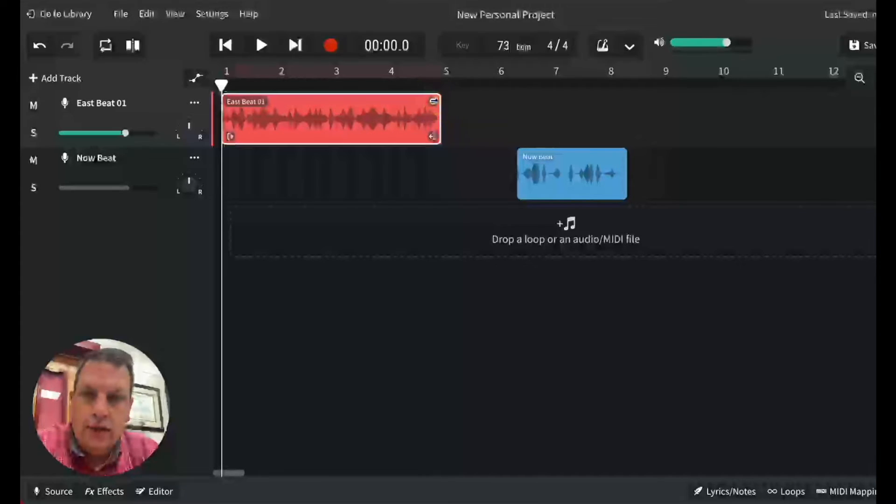
{"action": "left_click", "coordinate": [433, 137]}
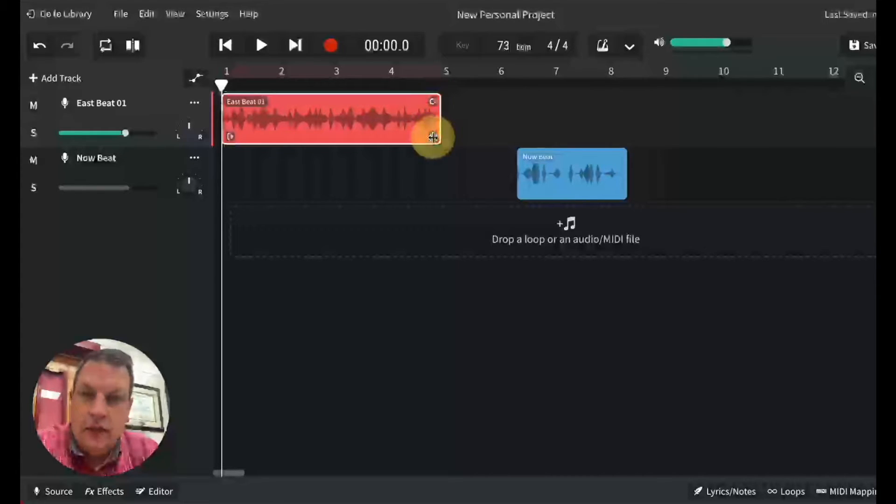
{"action": "left_click", "coordinate": [433, 137]}
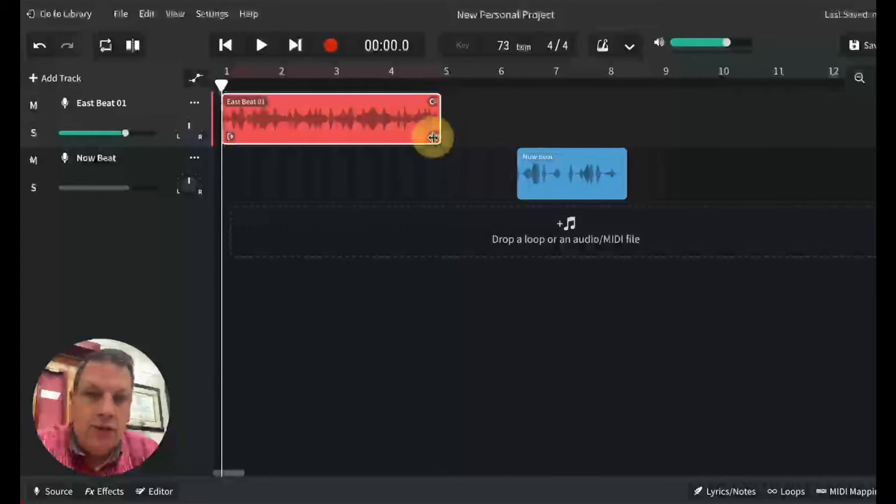
{"action": "left_click", "coordinate": [229, 136]}
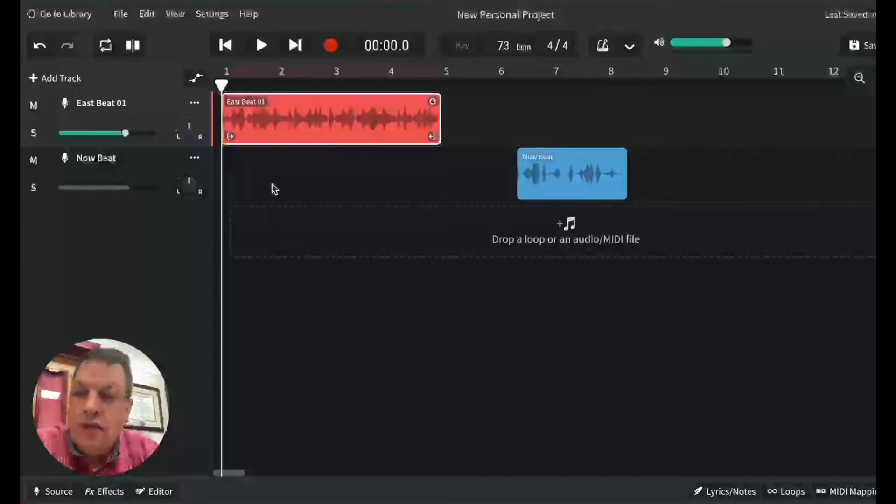
{"action": "left_click", "coordinate": [331, 121]}
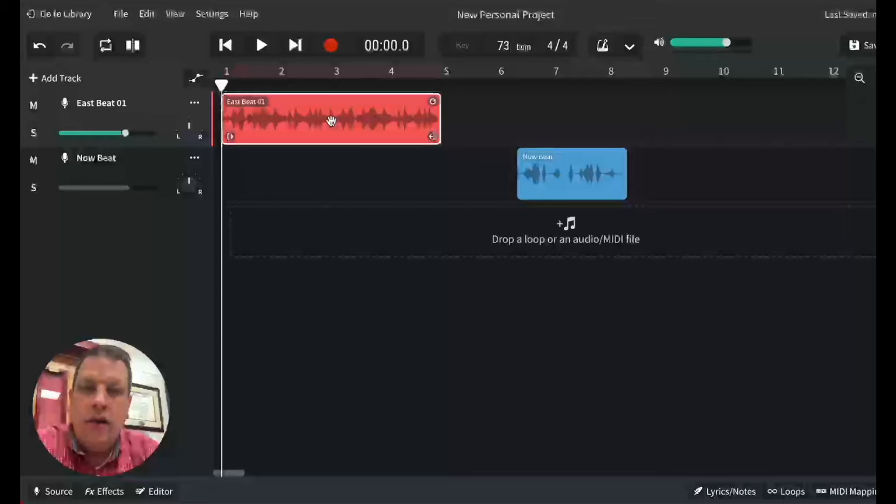
{"action": "left_click", "coordinate": [434, 134]}
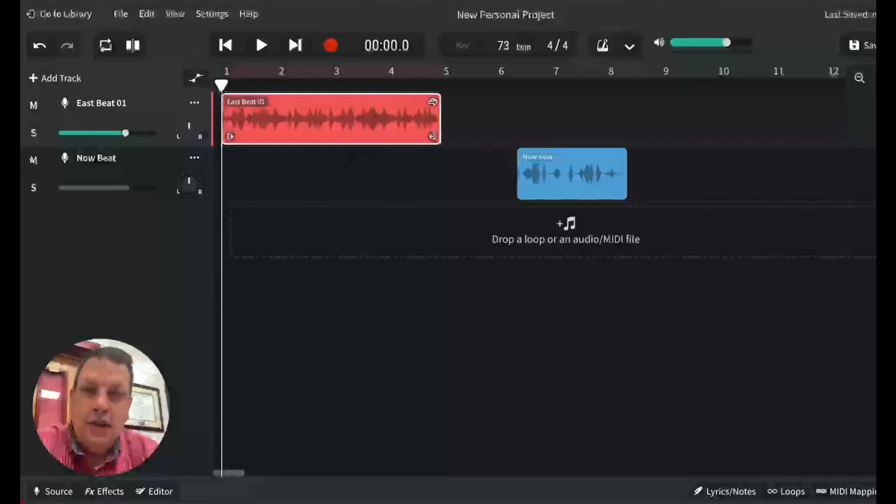
{"action": "left_click", "coordinate": [433, 102]}
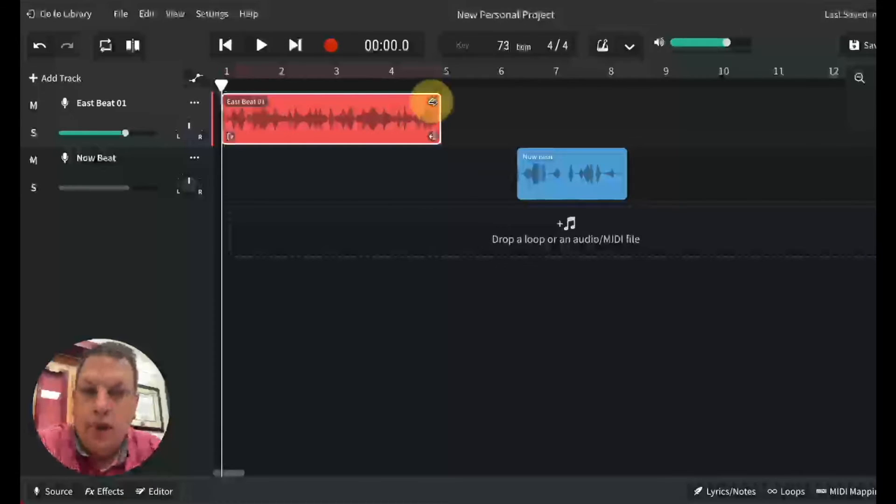
{"action": "left_click", "coordinate": [433, 101]}
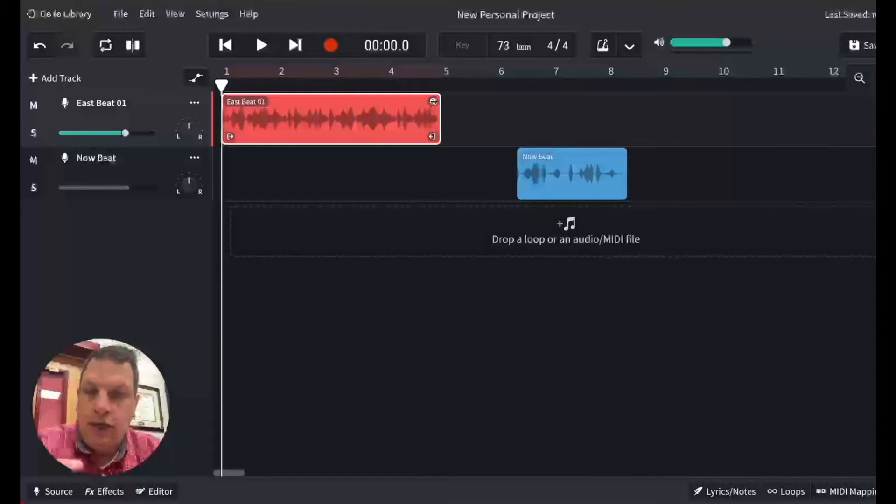
Step: Loop the East Beat 01 clip for one full extra repetition so it ends at the beginning of bar 9
{"action": "left_click_drag", "start_coordinate": [434, 101], "coordinate": [653, 120]}
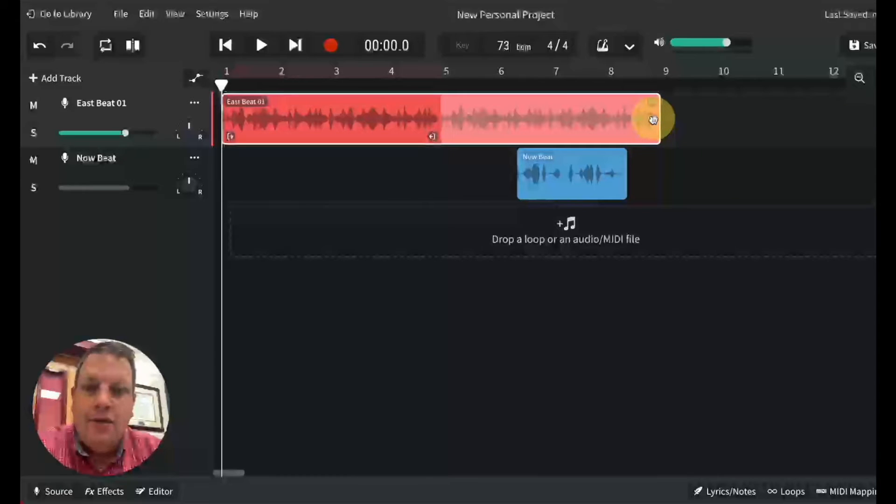
{"action": "left_click_drag", "start_coordinate": [653, 120], "coordinate": [662, 114]}
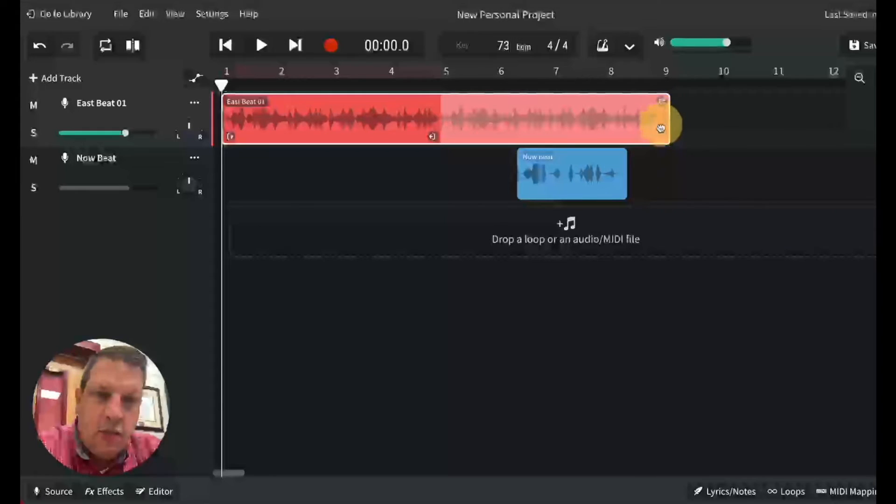
{"action": "mouse_move", "coordinate": [661, 106]}
{"action": "left_mouse_down"}
{"action": "mouse_move", "coordinate": [696, 101]}
{"action": "mouse_move", "coordinate": [656, 110]}
{"action": "left_mouse_up"}
{"action": "left_click_drag", "start_coordinate": [658, 110], "coordinate": [654, 110]}
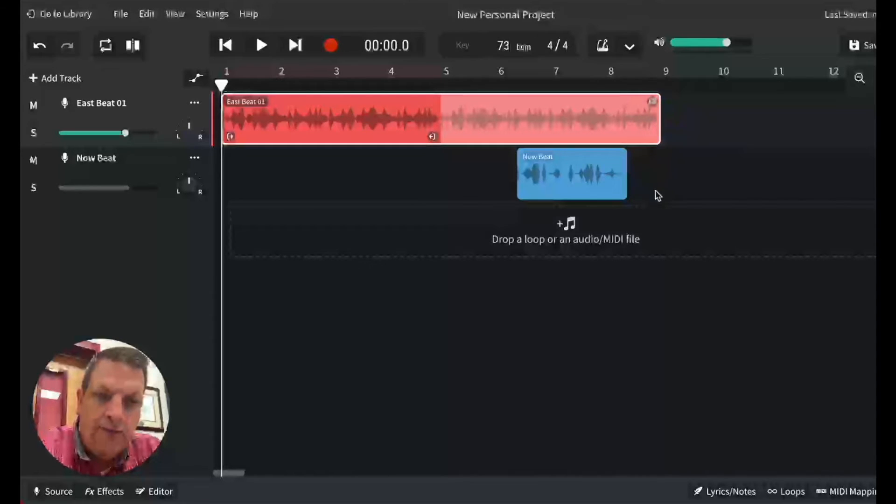
Step: Move the Now Beat clip to start where East Beat 01 ends at bar 9, and loop it up to the beginning of bar 17
{"action": "left_click_drag", "start_coordinate": [550, 176], "coordinate": [692, 189]}
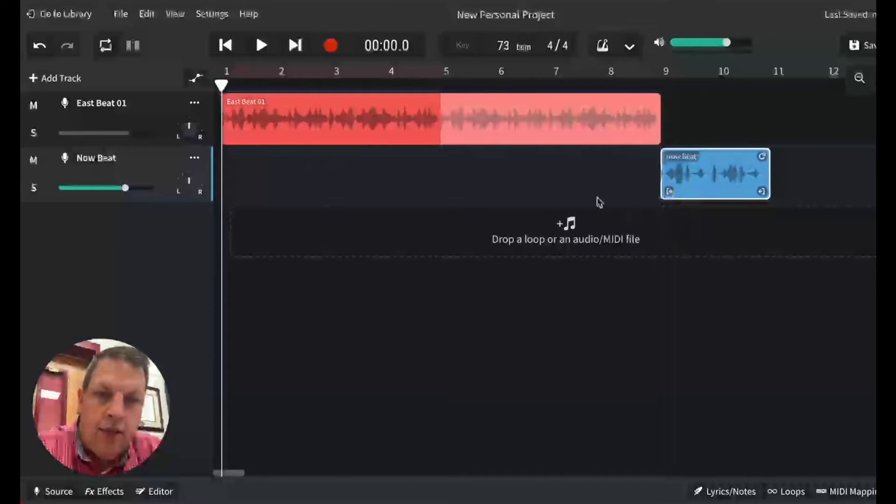
{"action": "scroll", "coordinate": [564, 193], "scroll_direction": "right", "scroll_amount": 5}
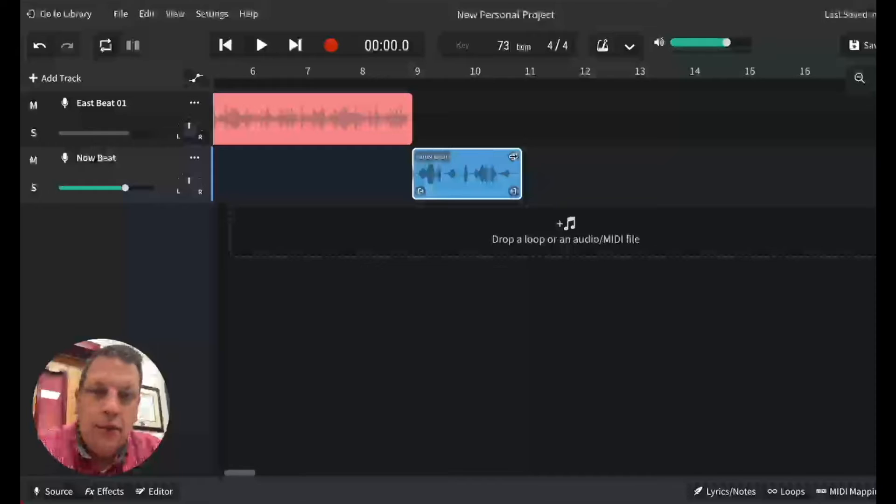
{"action": "left_click_drag", "start_coordinate": [513, 157], "coordinate": [840, 159]}
{"action": "left_click_drag", "start_coordinate": [776, 155], "coordinate": [639, 161]}
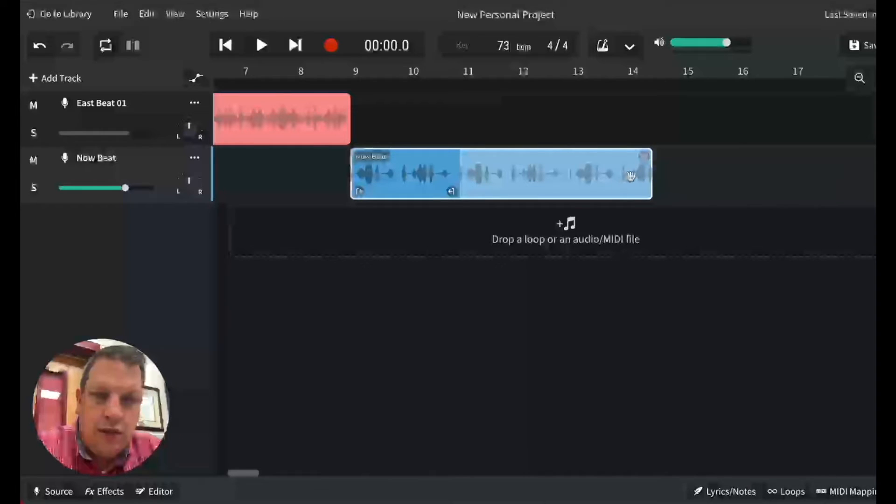
{"action": "left_click_drag", "start_coordinate": [643, 157], "coordinate": [783, 163]}
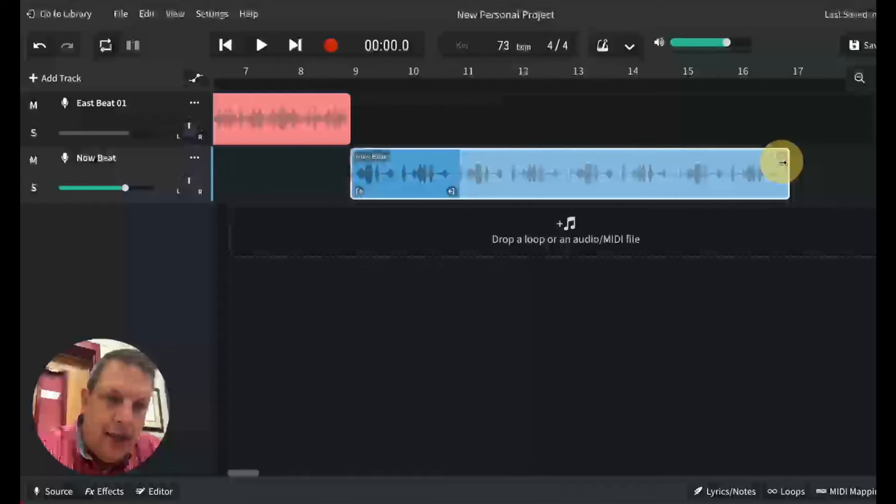
{"action": "left_click", "coordinate": [781, 153]}
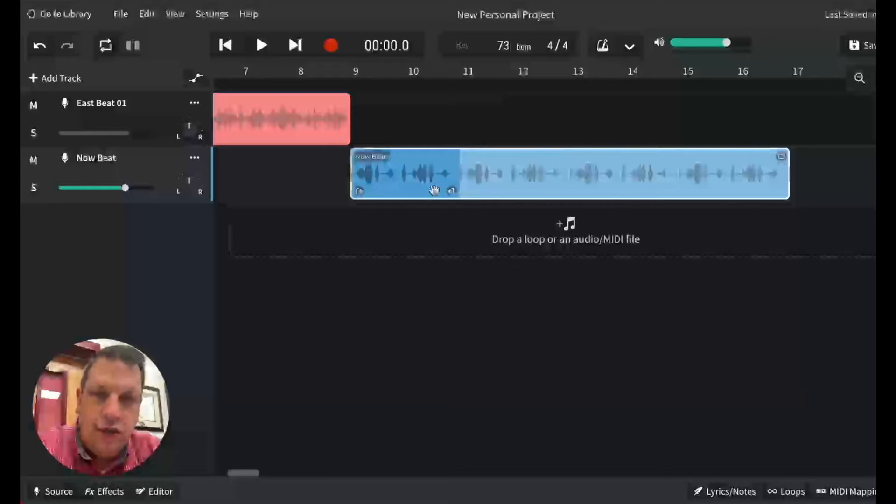
Step: Play the project from the beginning, set the playhead just before bar 9 to hear the change of beats, and pause playback
{"action": "scroll", "coordinate": [412, 282], "scroll_direction": "left", "scroll_amount": 5}
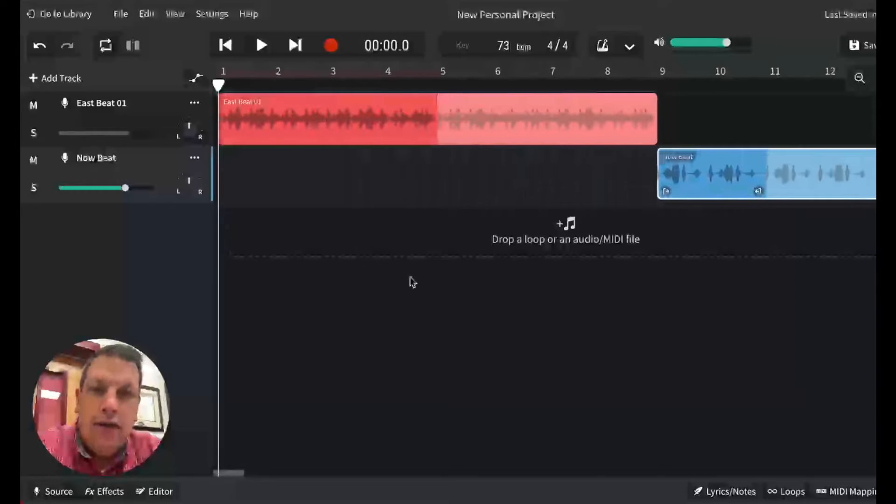
{"action": "left_click", "coordinate": [260, 46]}
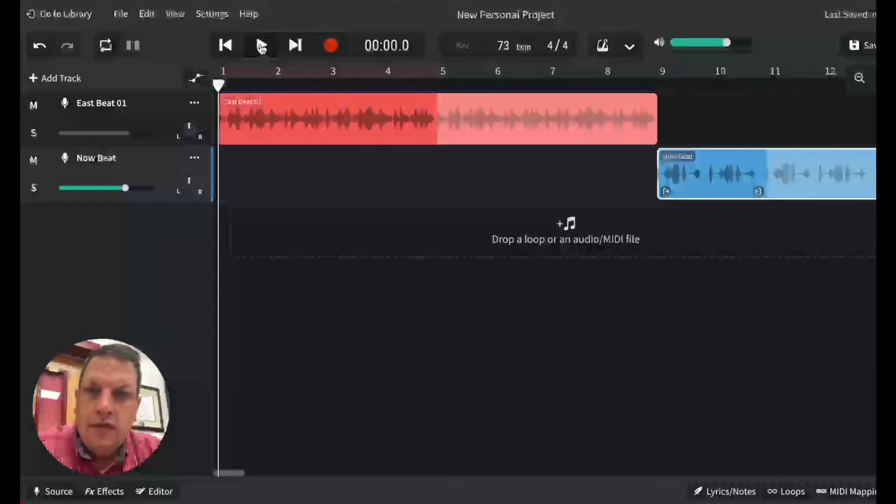
{"action": "left_click", "coordinate": [260, 45]}
{"action": "left_click", "coordinate": [646, 86]}
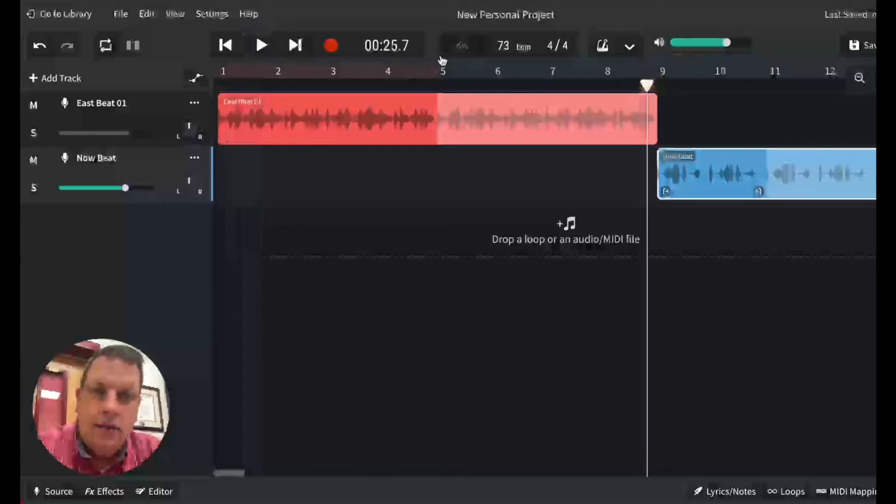
{"action": "left_click", "coordinate": [261, 47]}
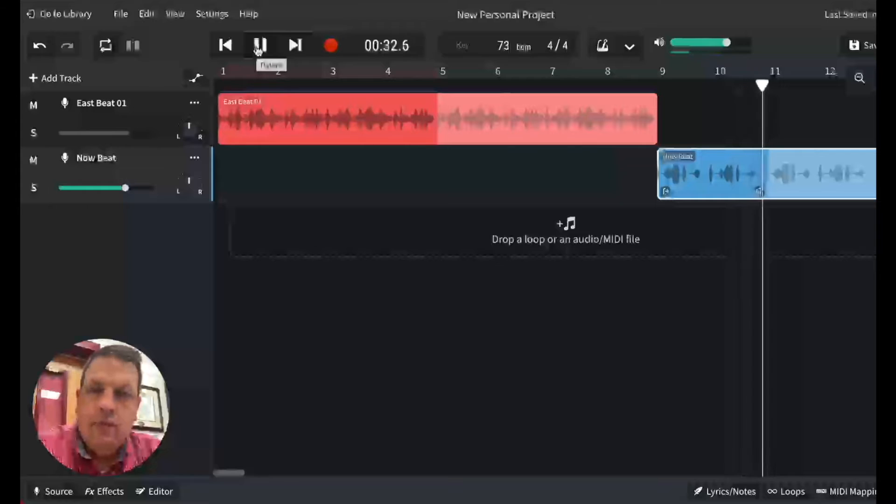
{"action": "left_click", "coordinate": [259, 46]}
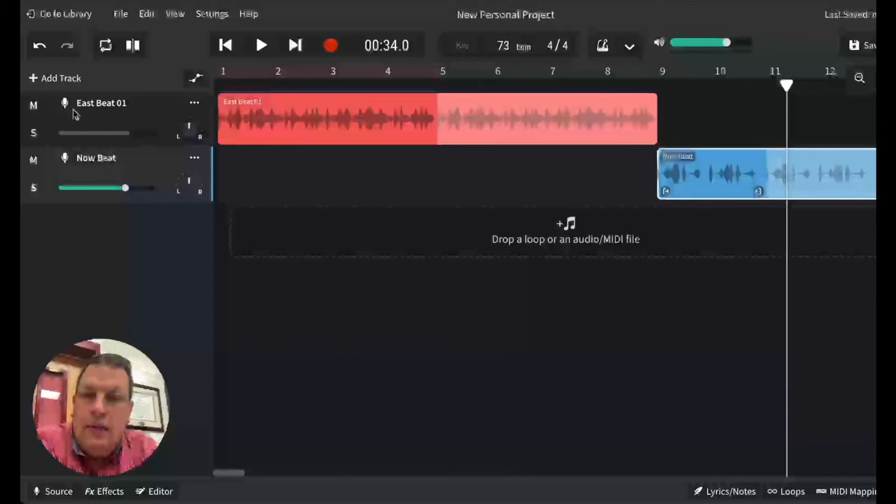
Step: Return the playhead to the start of the project and add an Instruments track with its Grand Piano keyboard displayed
{"action": "left_click", "coordinate": [226, 55]}
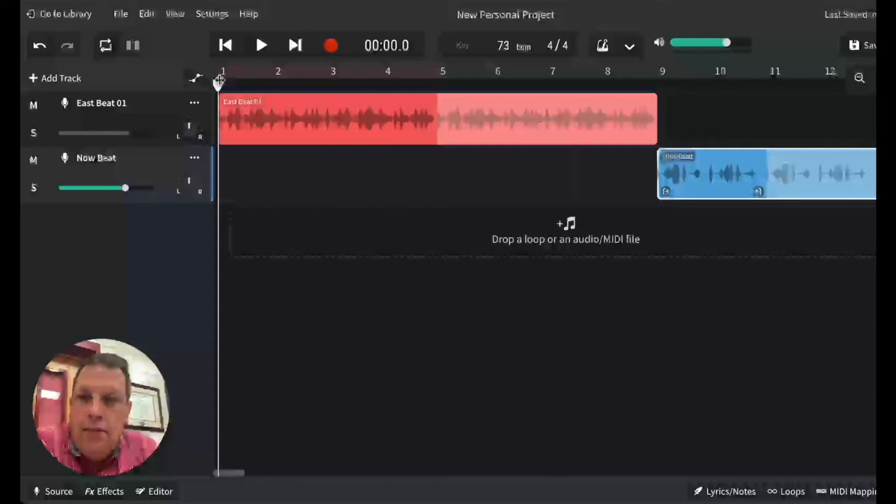
{"action": "left_click", "coordinate": [59, 82]}
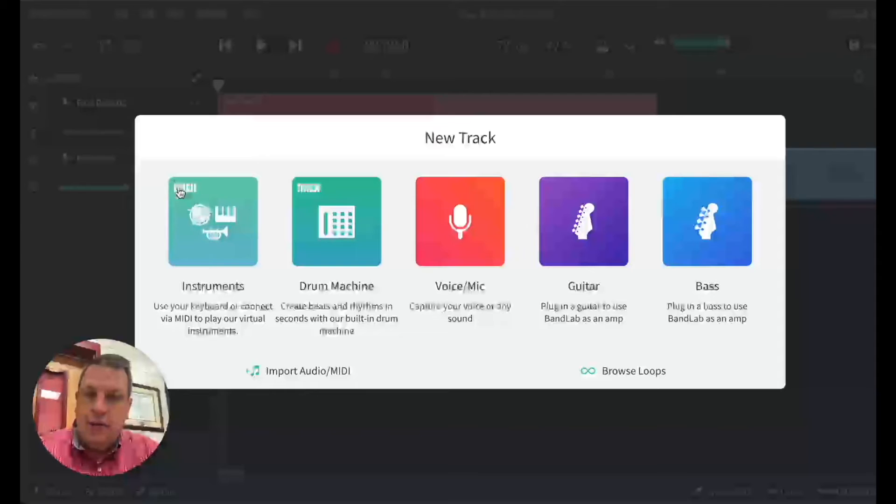
{"action": "left_click", "coordinate": [216, 220]}
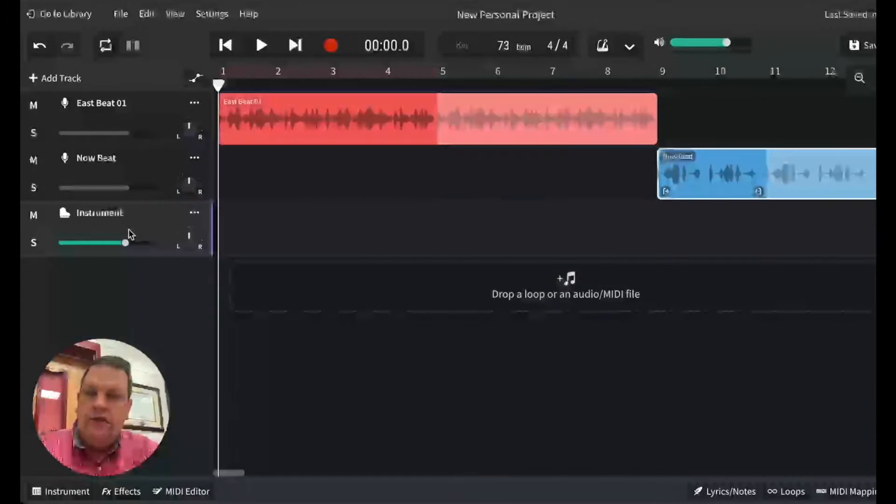
{"action": "left_click_drag", "start_coordinate": [113, 384], "coordinate": [808, 373]}
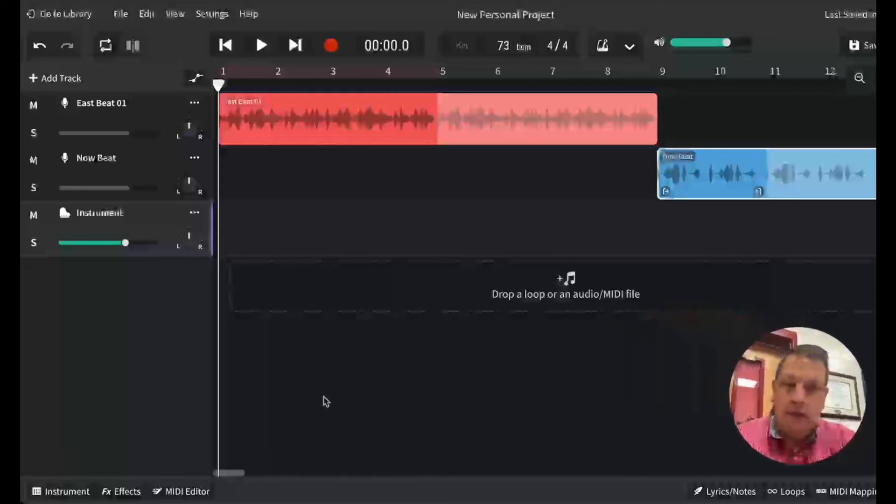
{"action": "left_click", "coordinate": [62, 492]}
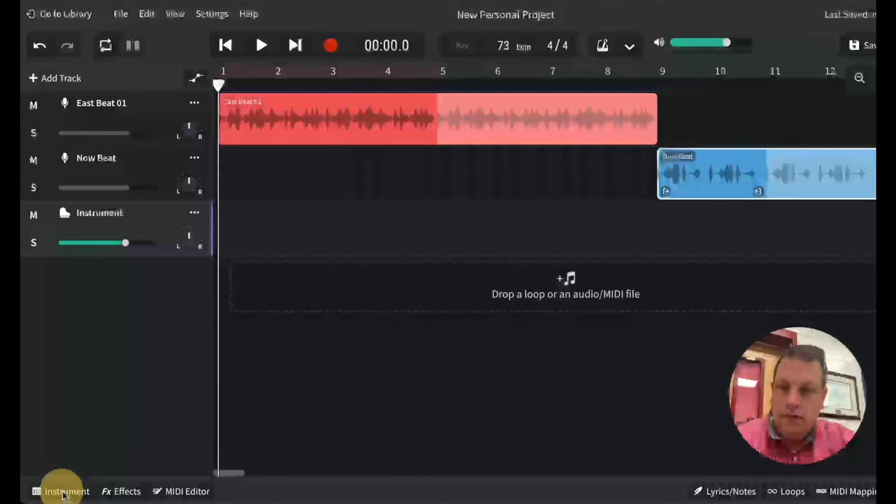
{"action": "left_click", "coordinate": [64, 492]}
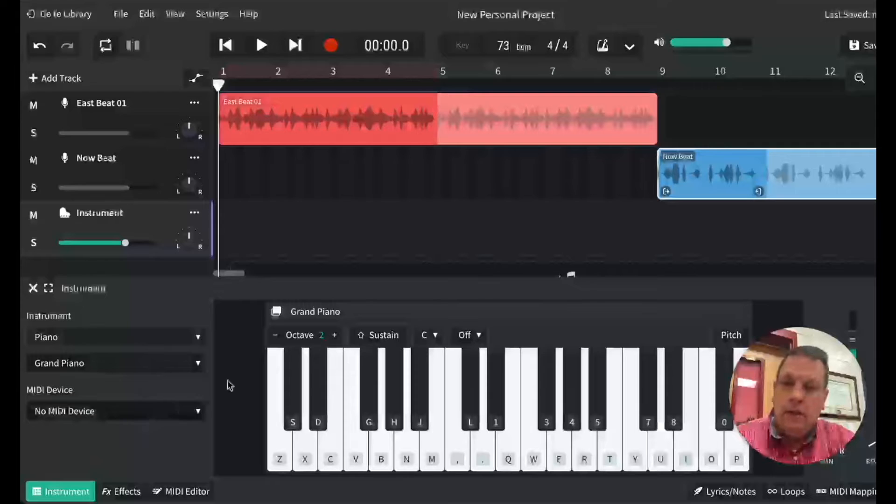
Step: Audition the notes C, E and G, plus the C above, on the Grand Piano keyboard at octave 2
{"action": "left_click", "coordinate": [282, 450]}
{"action": "left_click", "coordinate": [330, 456]}
{"action": "left_click", "coordinate": [380, 454]}
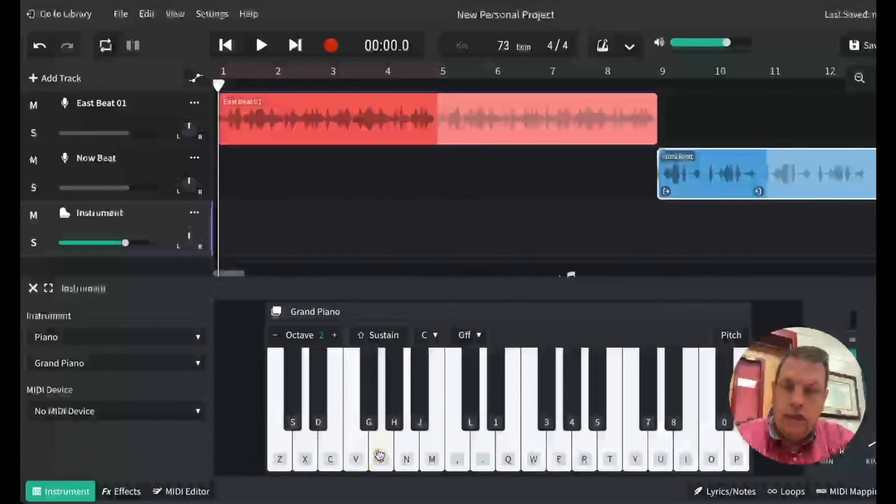
{"action": "left_click", "coordinate": [456, 466]}
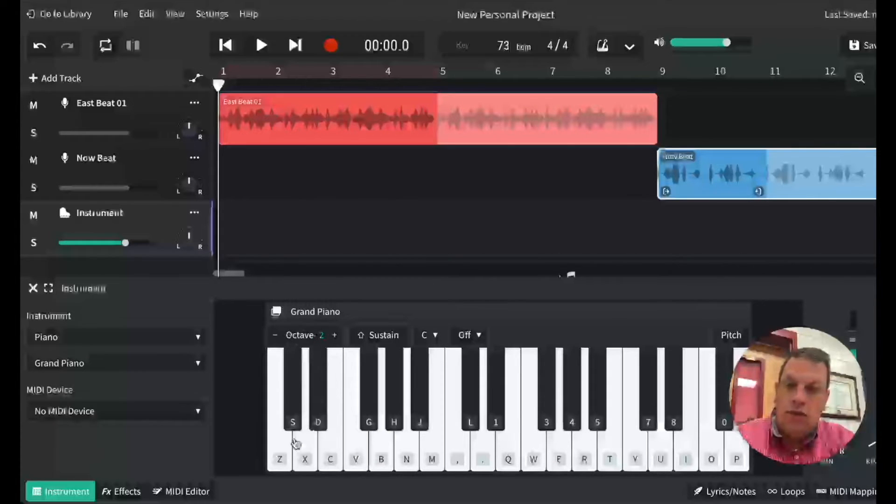
{"action": "left_click", "coordinate": [280, 459]}
{"action": "left_click", "coordinate": [327, 460]}
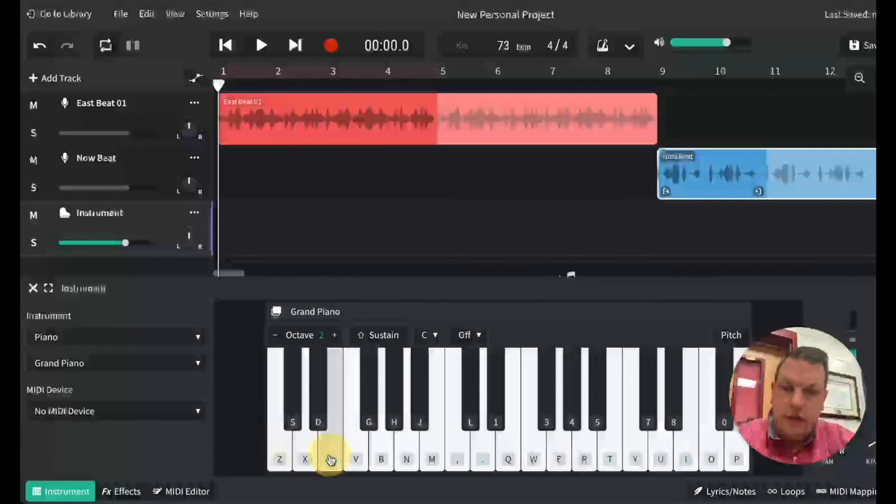
{"action": "left_click", "coordinate": [379, 459]}
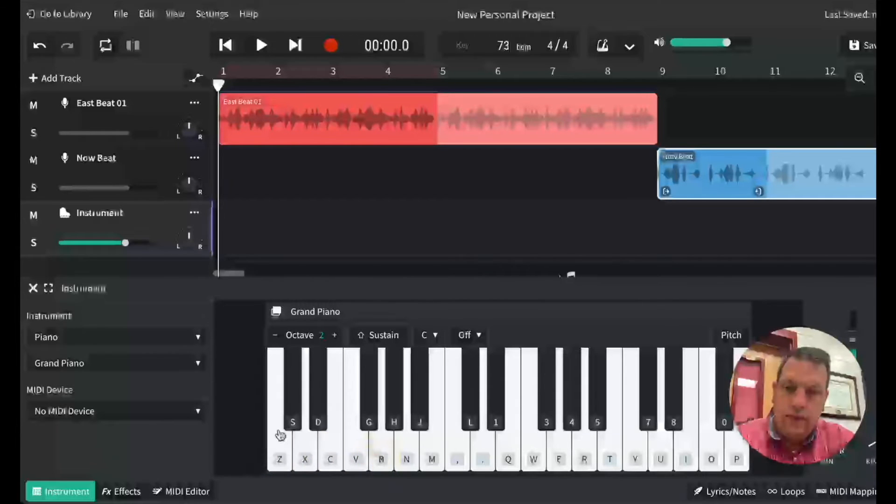
Step: Raise the piano keyboard to octave 3 and sound its lowest C, E and G one after another
{"action": "left_click", "coordinate": [336, 336]}
{"action": "left_click", "coordinate": [280, 457]}
{"action": "left_click", "coordinate": [331, 459]}
{"action": "left_click", "coordinate": [380, 460]}
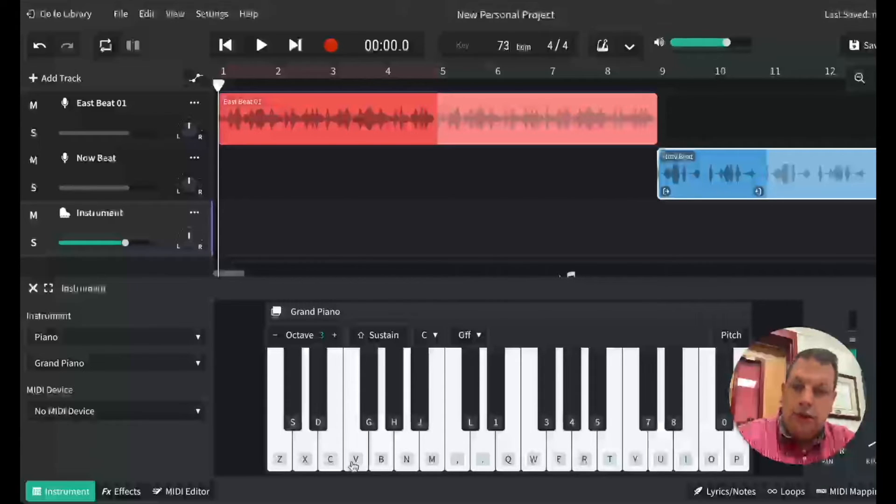
Step: Play the lowest C, E and G of the Grand Piano repeatedly from the computer keyboard, practising the C major chord
{"action": "key", "text": "z"}
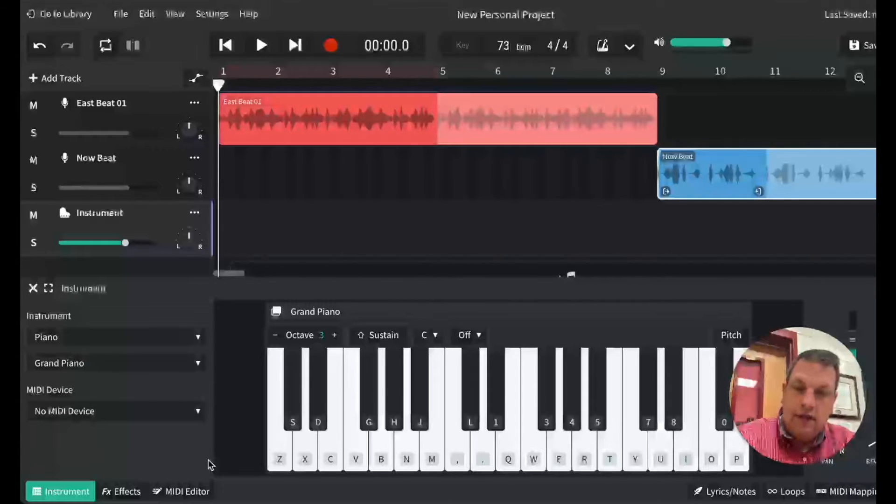
{"action": "key", "text": "c"}
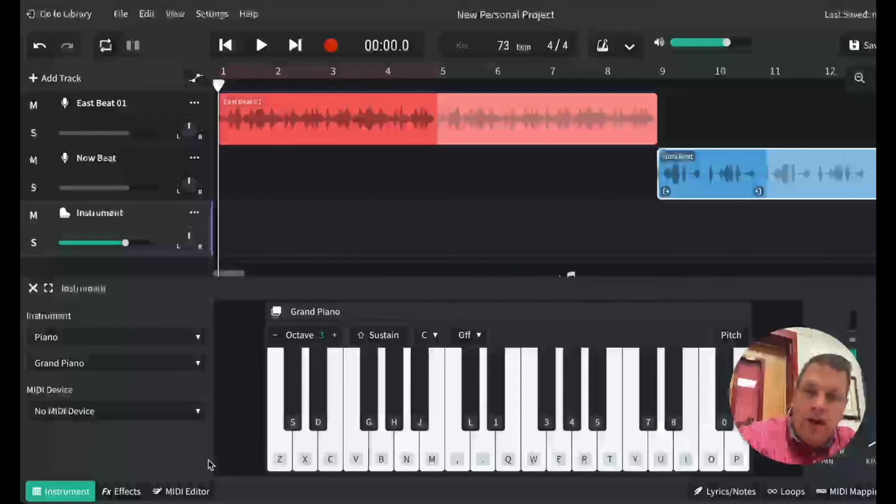
{"action": "key", "text": "b"}
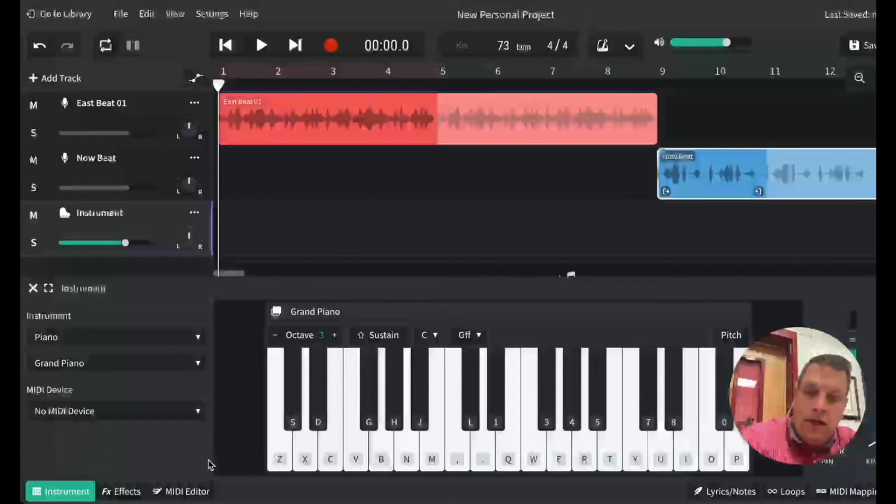
{"action": "key", "text": "z"}
{"action": "key", "text": "c"}
{"action": "key", "text": "b"}
{"action": "key", "text": "z"}
{"action": "key", "text": "c"}
{"action": "key", "text": "b"}
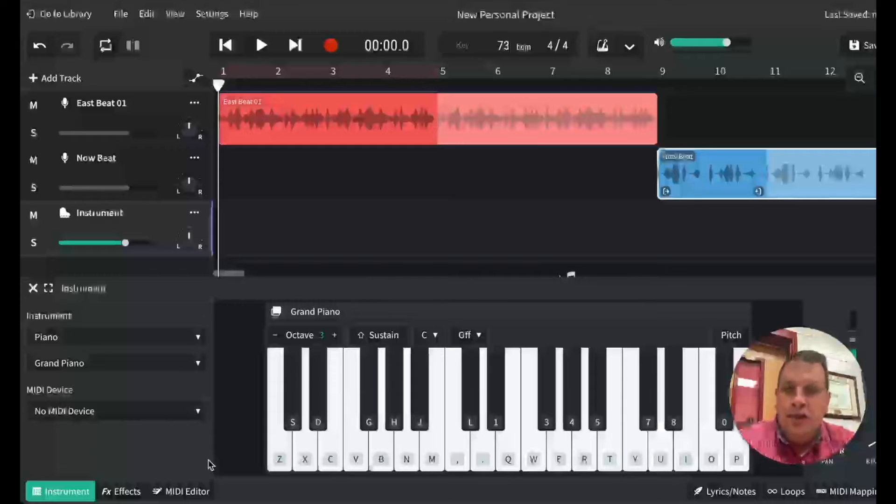
{"action": "key", "text": "z"}
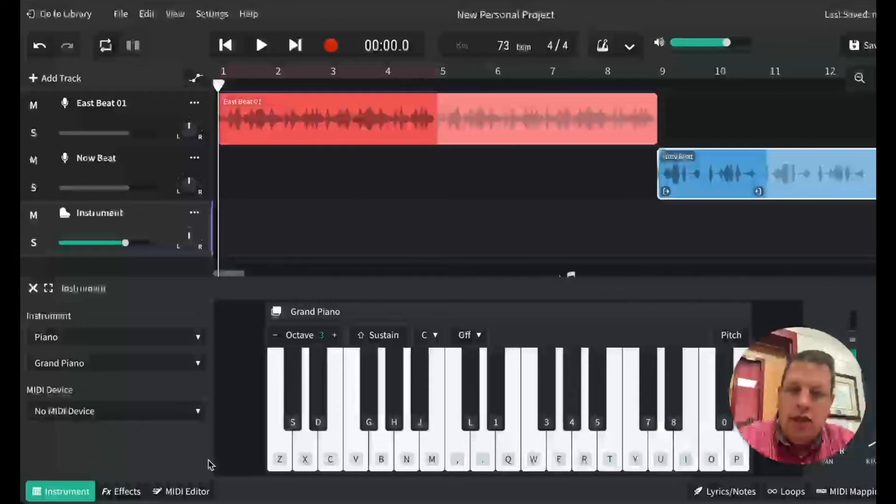
{"action": "key", "text": "c"}
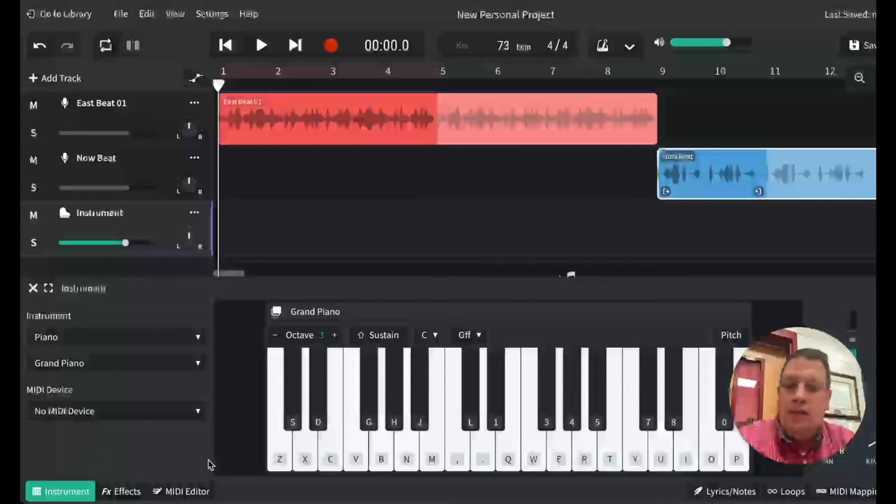
{"action": "key", "text": "b"}
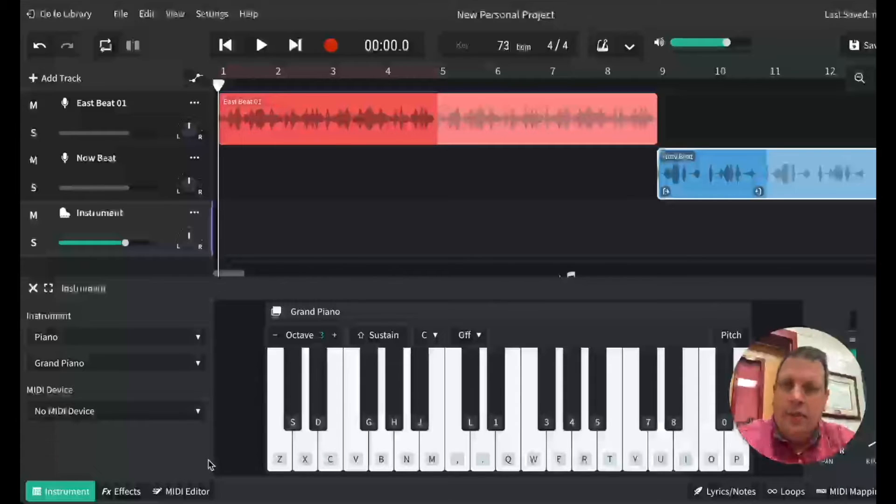
Step: Play the five-note run C, D, E, F, G on the Grand Piano from the computer keyboard
{"action": "key", "text": "z"}
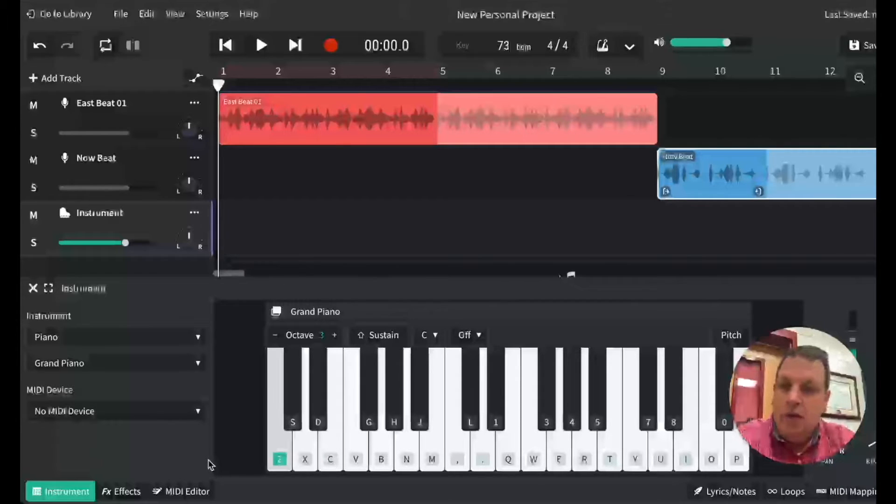
{"action": "key", "text": "x"}
{"action": "key", "text": "c"}
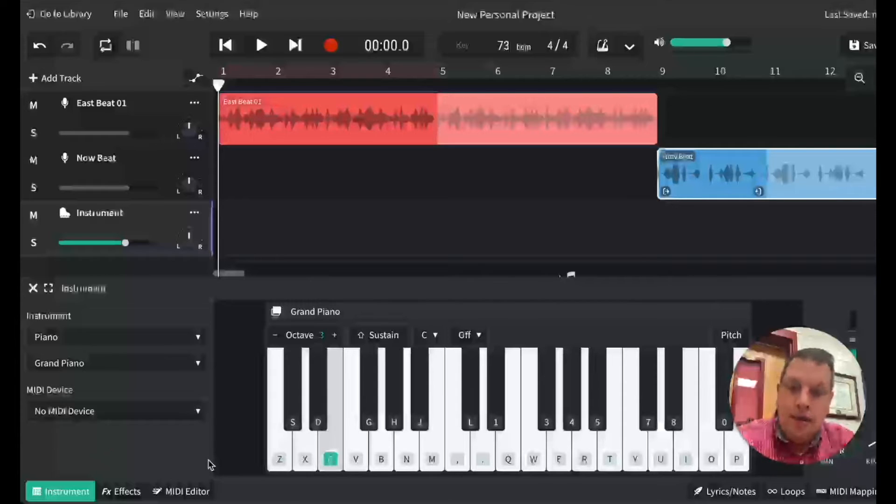
{"action": "key", "text": "v"}
{"action": "key", "text": "b"}
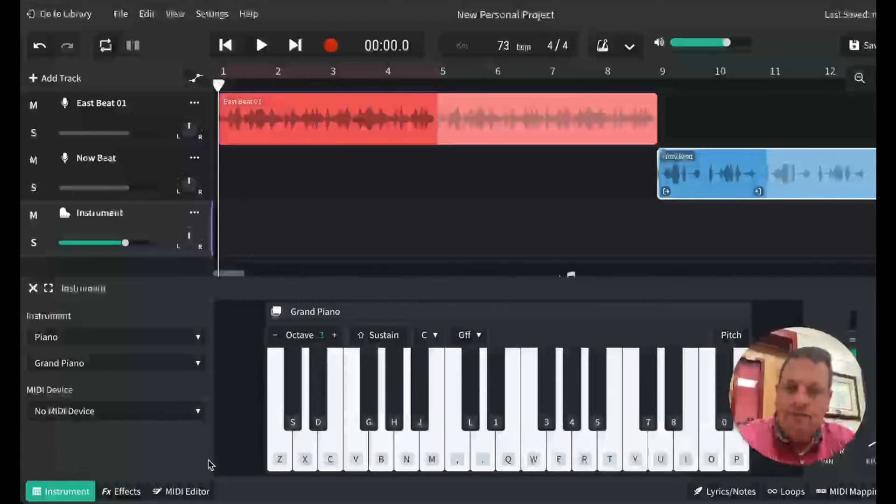
Step: Rehearse the C-E-G chord four times on the Grand Piano, without recording
{"action": "key", "text": "z"}
{"action": "key", "text": "c"}
{"action": "key", "text": "b"}
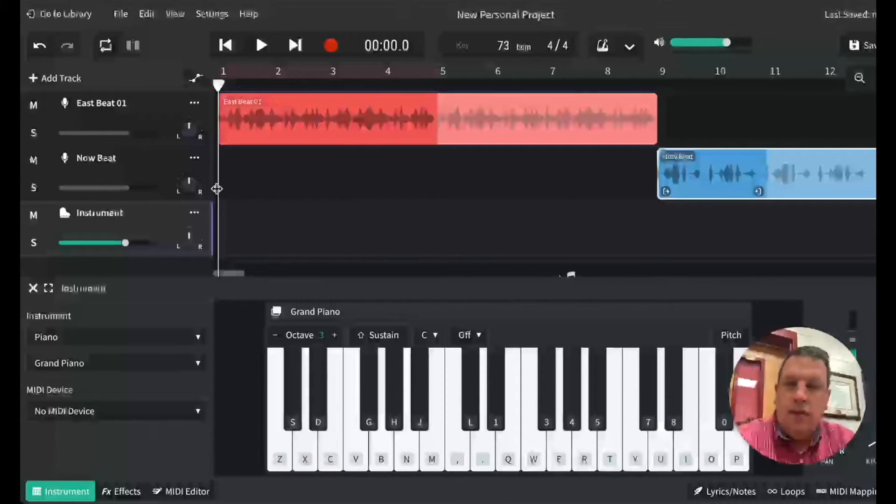
{"action": "key", "text": "z"}
{"action": "key", "text": "c"}
{"action": "key", "text": "b"}
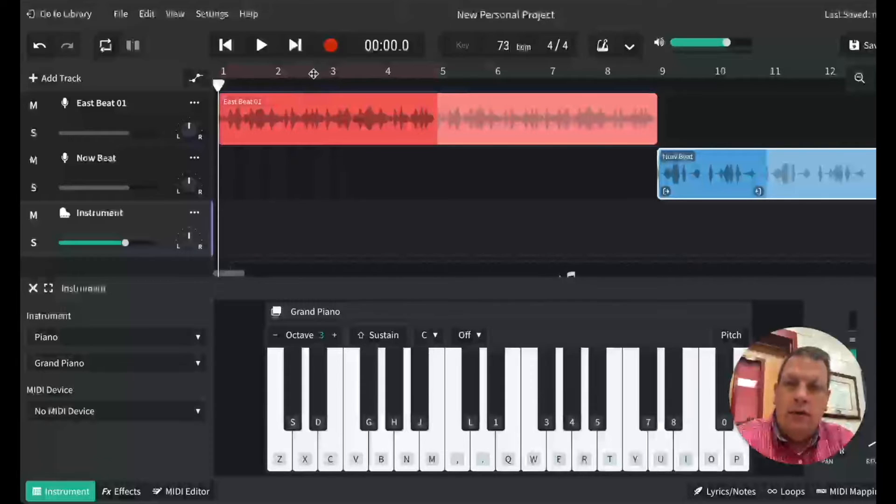
{"action": "key", "text": "z"}
{"action": "key", "text": "c"}
{"action": "key", "text": "b"}
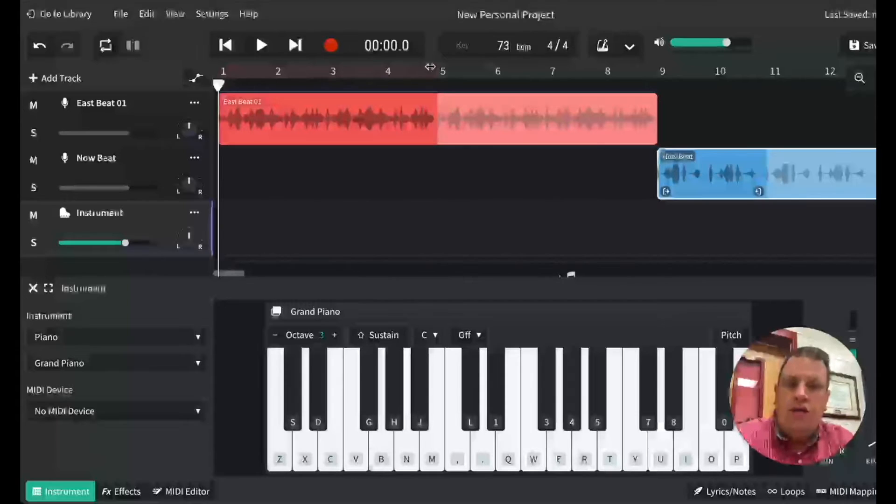
{"action": "key", "text": "z"}
{"action": "key", "text": "c"}
{"action": "key", "text": "b"}
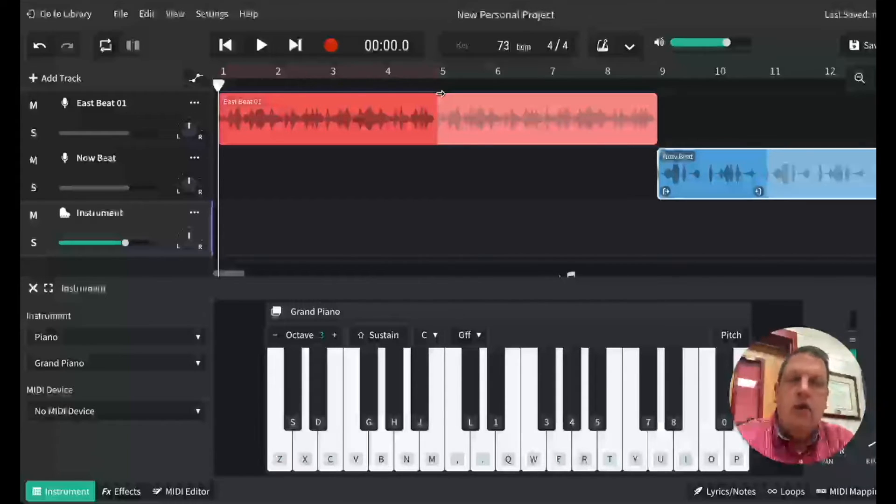
Step: Turn on the metronome and record the C-E-G chord on the Instrument track, held for one bar at bars 1, 3, 5 and 7
{"action": "left_click", "coordinate": [605, 48]}
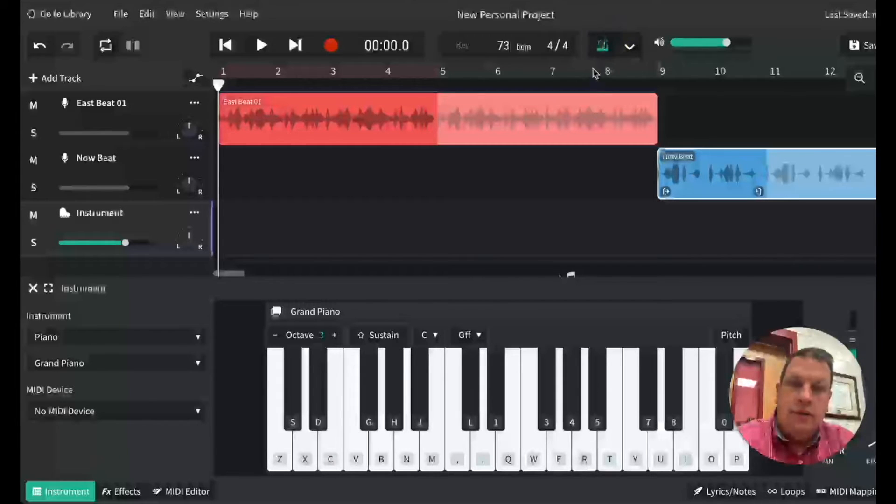
{"action": "left_click", "coordinate": [331, 47]}
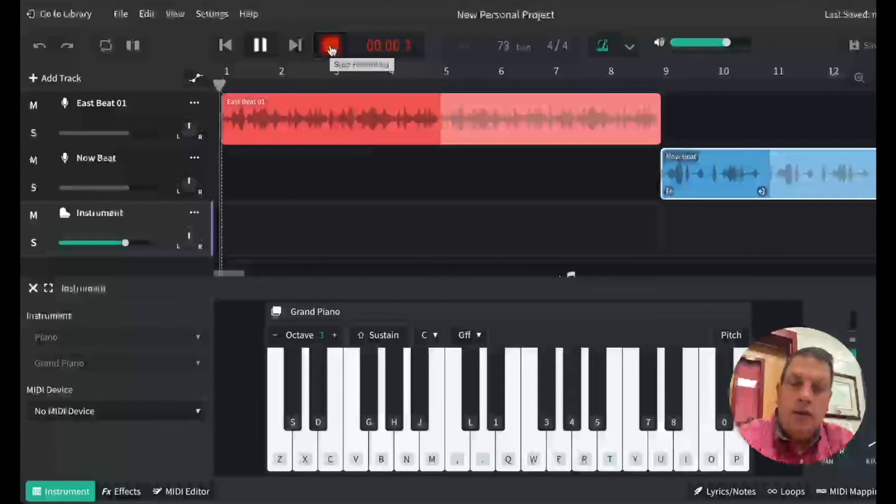
{"action": "key", "text": "z"}
{"action": "key", "text": "c"}
{"action": "key", "text": "b"}
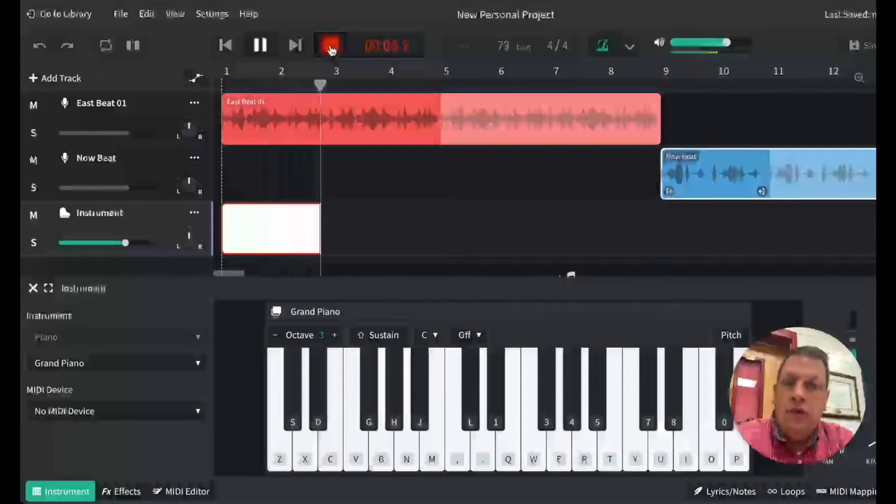
{"action": "key", "text": "z"}
{"action": "key", "text": "c"}
{"action": "key", "text": "b"}
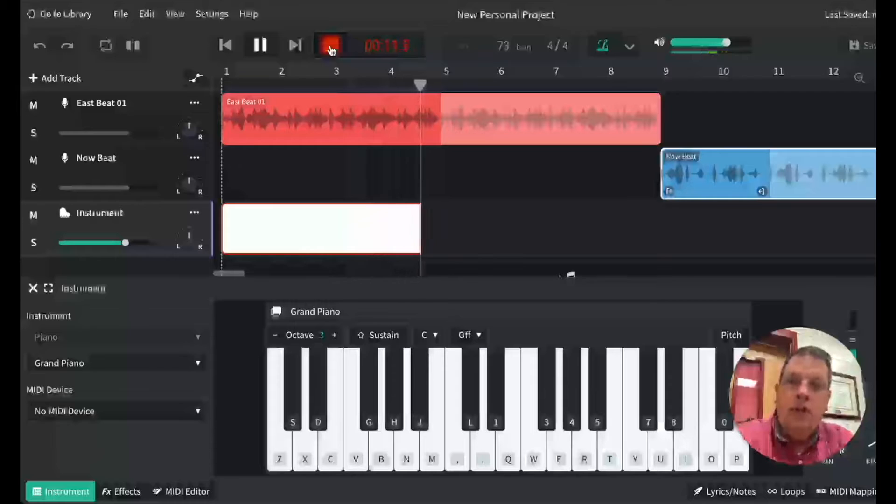
{"action": "key", "text": "z"}
{"action": "key", "text": "c"}
{"action": "key", "text": "b"}
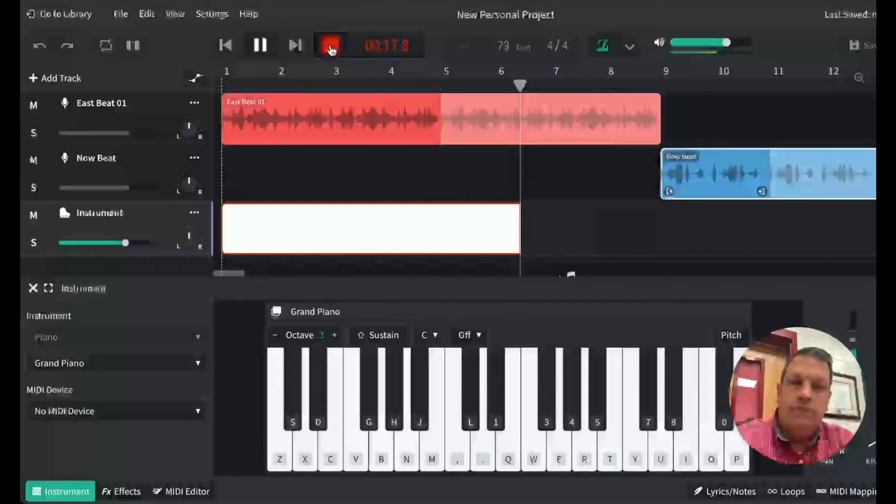
{"action": "key", "text": "z"}
{"action": "key", "text": "c"}
{"action": "key", "text": "b"}
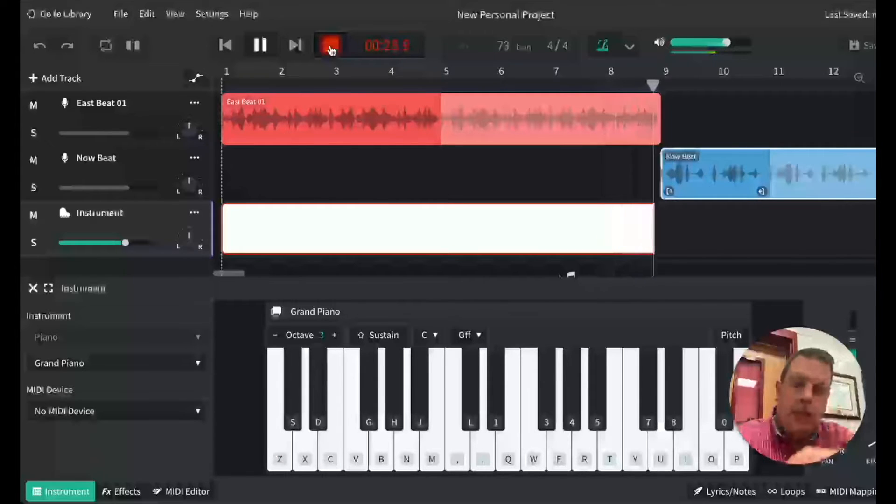
{"action": "left_click", "coordinate": [331, 47]}
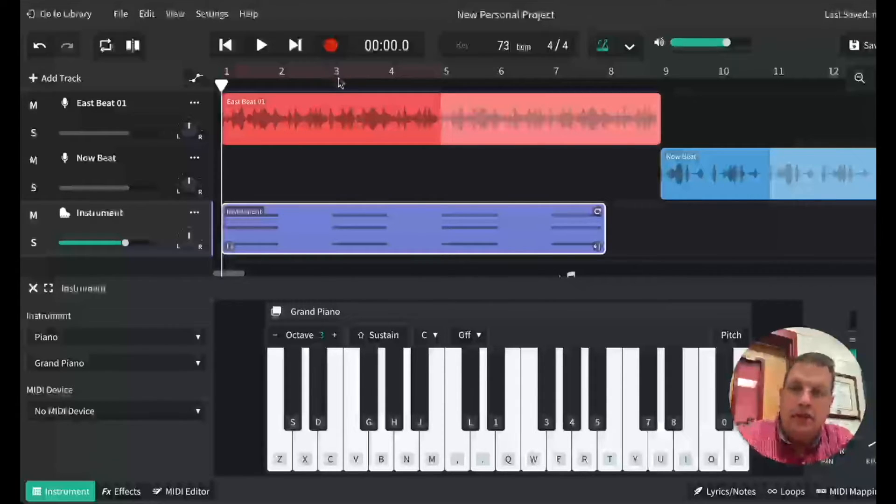
Step: Open the recorded piano clip in the MIDI Editor and examine its chord notes around C3
{"action": "left_click", "coordinate": [424, 233]}
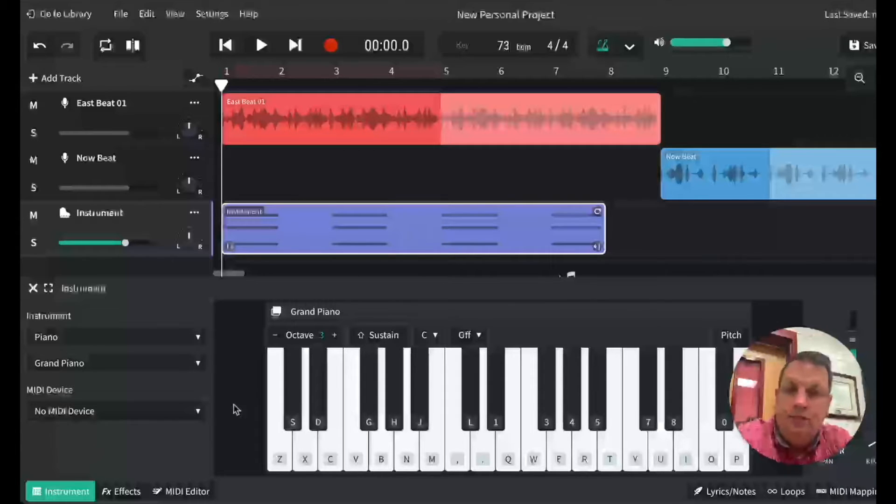
{"action": "double_click", "coordinate": [414, 234]}
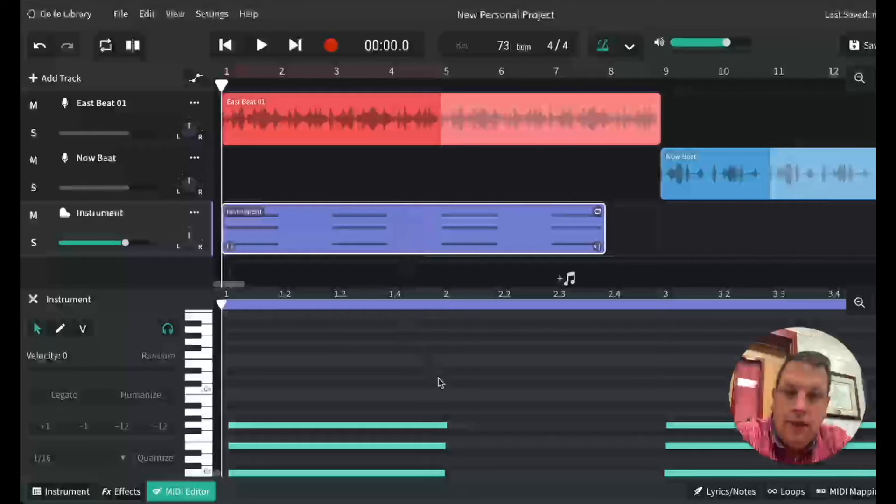
{"action": "scroll", "coordinate": [439, 383], "scroll_direction": "down", "scroll_amount": 3}
{"action": "double_click", "coordinate": [406, 227]}
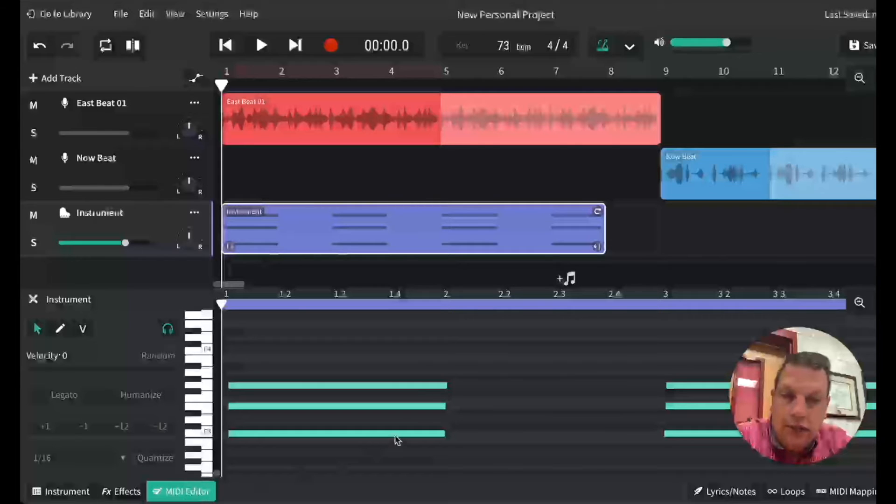
Step: Shift the three chord notes in bar 1 slightly earlier so they start exactly on the bar 1 line
{"action": "scroll", "coordinate": [397, 440], "scroll_direction": "down", "scroll_amount": 1}
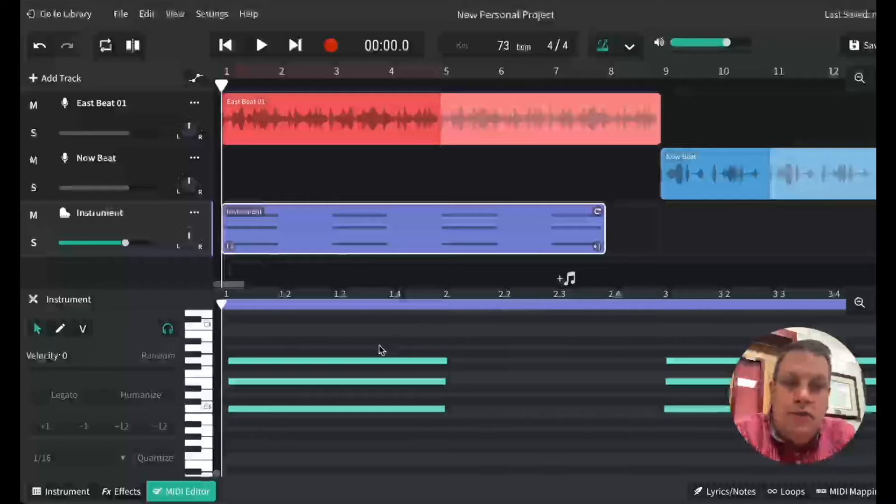
{"action": "left_click", "coordinate": [359, 363]}
{"action": "left_click_drag", "start_coordinate": [359, 363], "coordinate": [357, 363]}
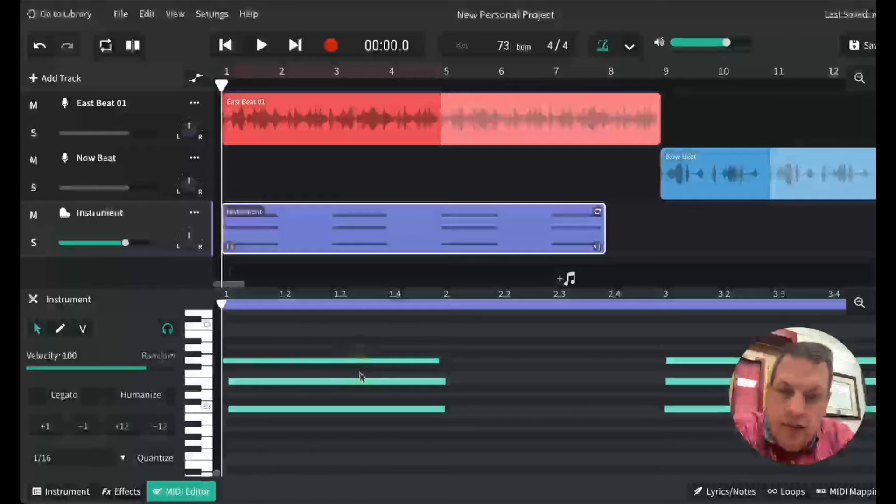
{"action": "left_click_drag", "start_coordinate": [362, 380], "coordinate": [353, 411]}
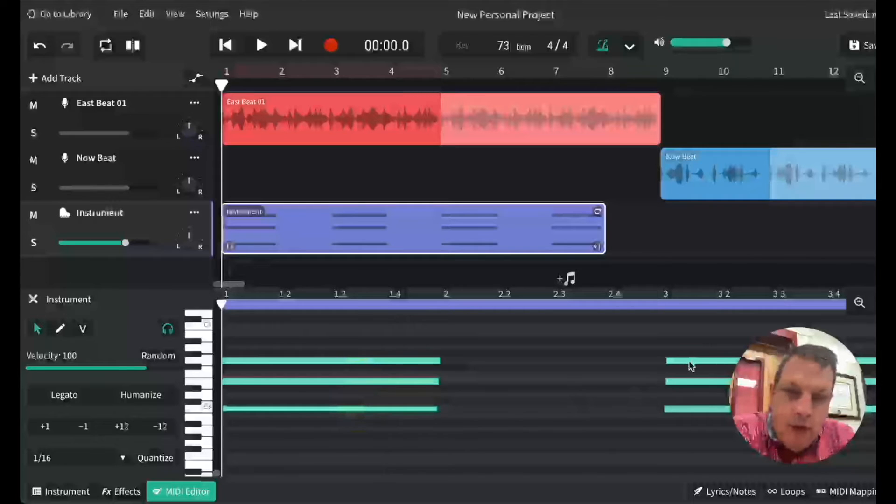
Step: Align the starts of the three chord notes at bar 3 with the bar line
{"action": "scroll", "coordinate": [590, 401], "scroll_direction": "right", "scroll_amount": 6}
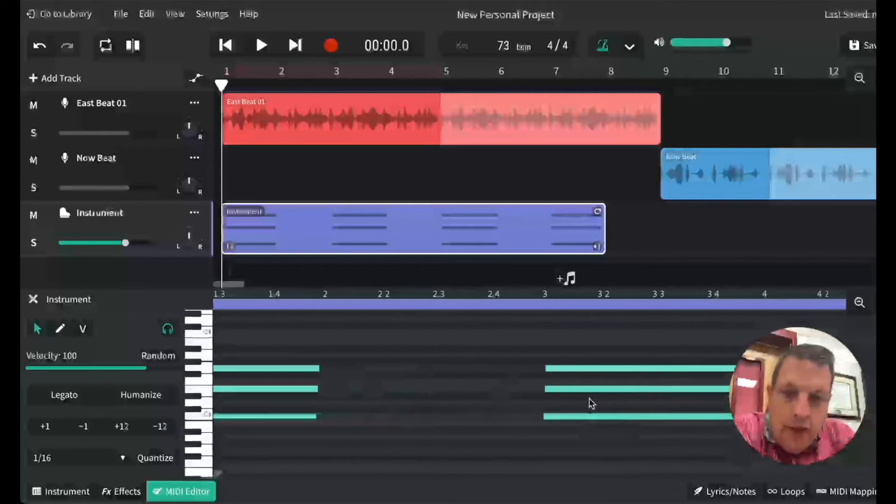
{"action": "left_click_drag", "start_coordinate": [483, 360], "coordinate": [481, 381]}
{"action": "left_click_drag", "start_coordinate": [484, 412], "coordinate": [476, 408]}
Step: Line up the three chord notes at bar 5 with the start of that bar
{"action": "scroll", "coordinate": [601, 425], "scroll_direction": "right", "scroll_amount": 5}
{"action": "scroll", "coordinate": [600, 423], "scroll_direction": "right", "scroll_amount": 4}
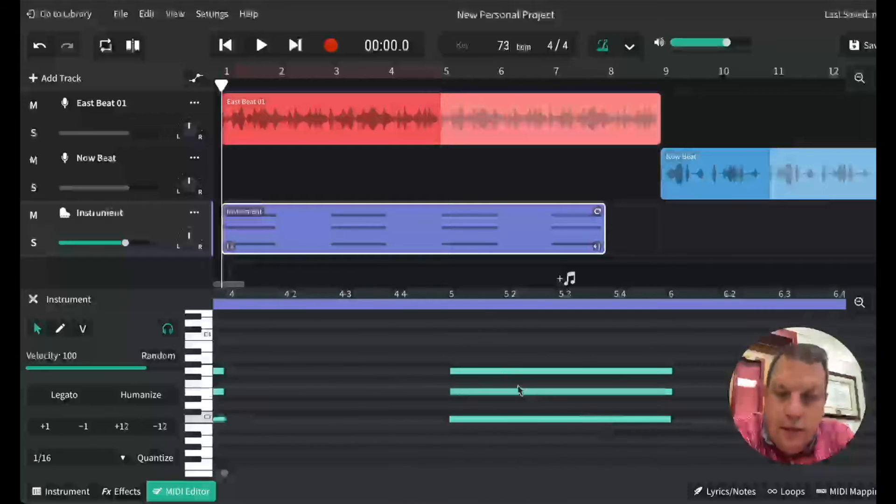
{"action": "left_click", "coordinate": [509, 370]}
{"action": "left_click_drag", "start_coordinate": [508, 370], "coordinate": [512, 417]}
{"action": "left_click", "coordinate": [516, 418]}
Step: Move the three notes of the last chord slightly earlier towards the bar 7 line
{"action": "scroll", "coordinate": [597, 414], "scroll_direction": "right", "scroll_amount": 5}
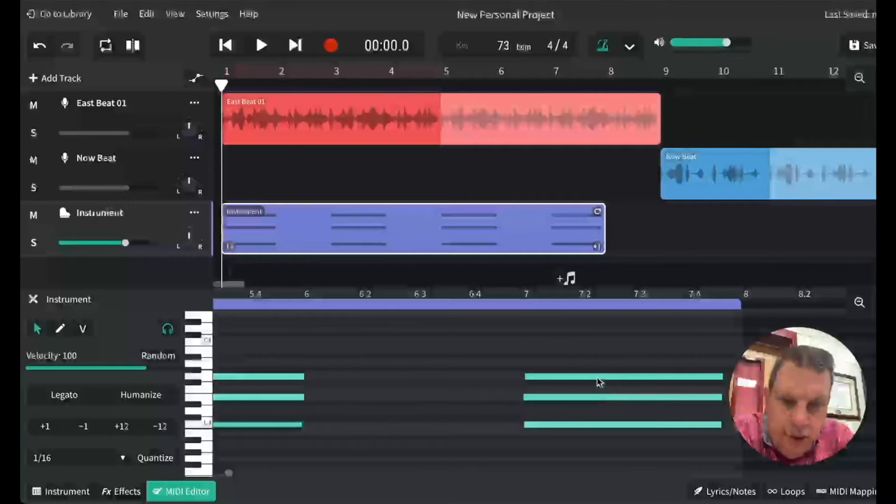
{"action": "left_click", "coordinate": [597, 376]}
{"action": "left_click_drag", "start_coordinate": [597, 375], "coordinate": [593, 398]}
{"action": "left_click", "coordinate": [584, 424]}
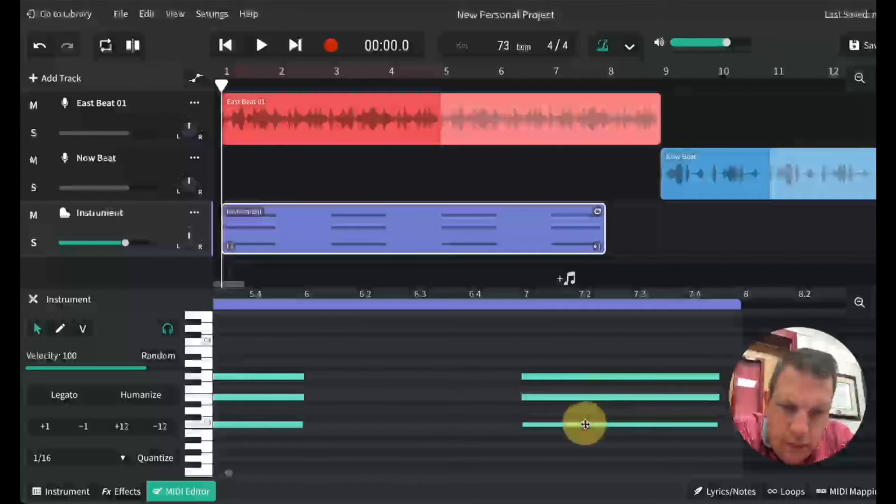
Step: Place the playhead at bar 2 and bring up the Grand Piano's on-screen keyboard
{"action": "scroll", "coordinate": [395, 408], "scroll_direction": "left", "scroll_amount": 8}
{"action": "scroll", "coordinate": [394, 407], "scroll_direction": "left", "scroll_amount": 3}
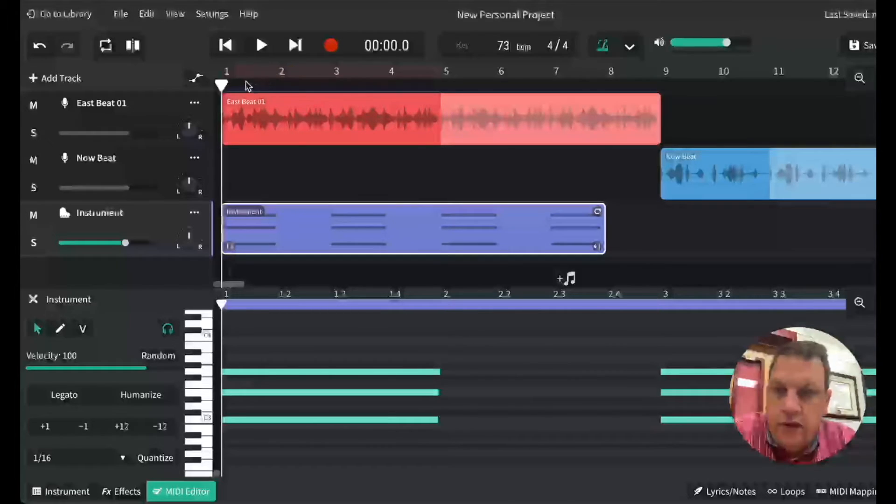
{"action": "left_click", "coordinate": [279, 89]}
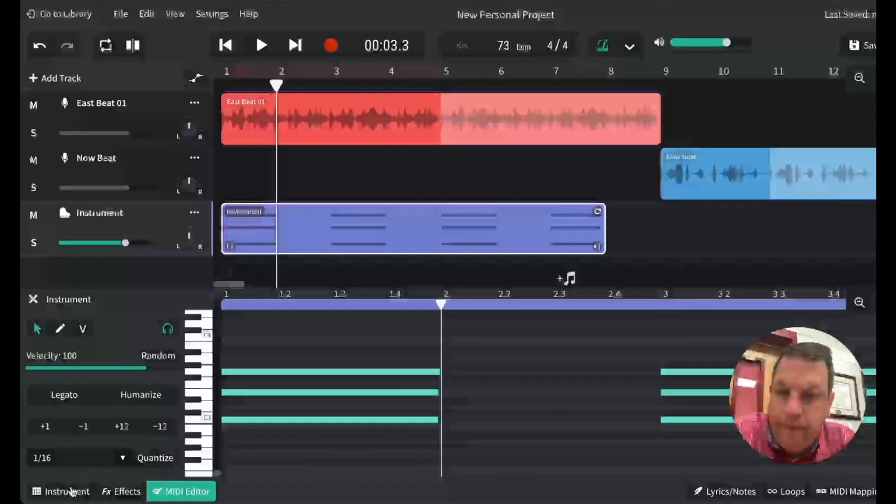
{"action": "left_click", "coordinate": [71, 493]}
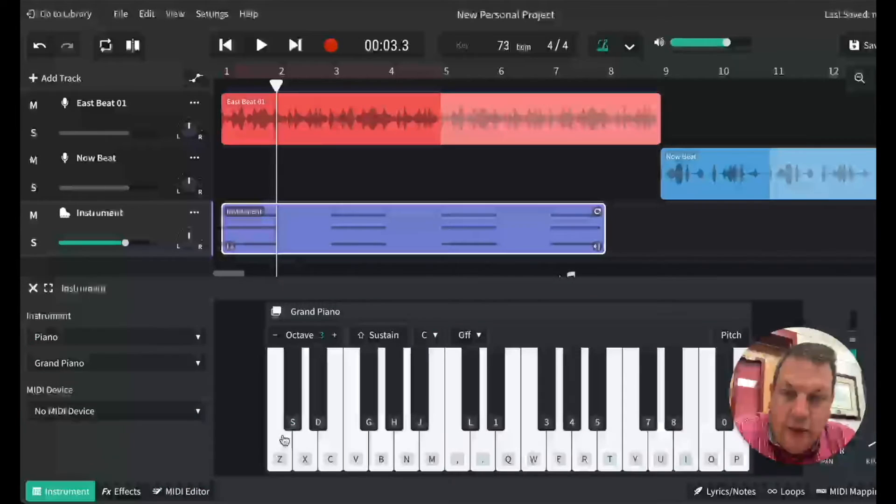
Step: Try B3 on the on-screen piano, and pick out the upper-octave notes C4, E4 and G4
{"action": "left_click", "coordinate": [428, 457]}
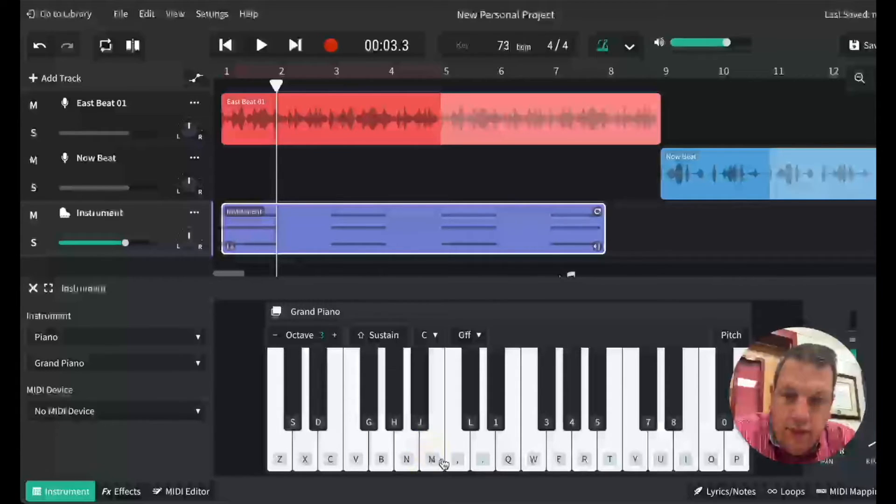
{"action": "left_click", "coordinate": [457, 460]}
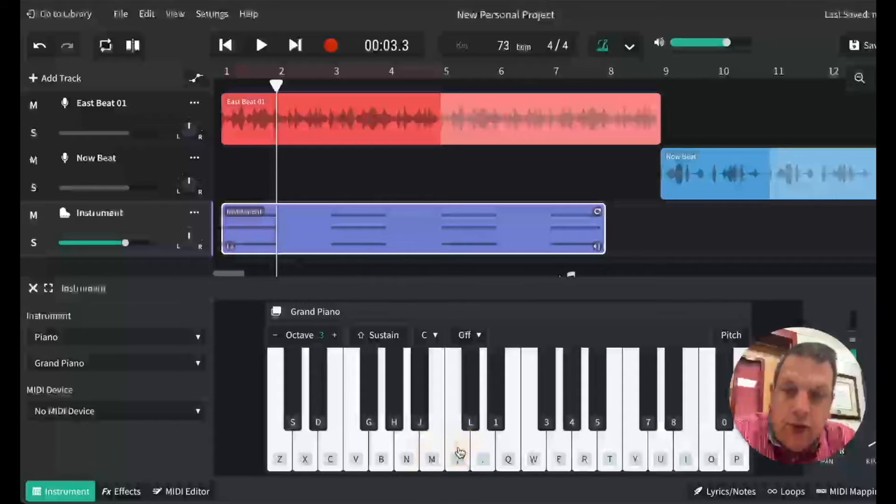
{"action": "left_click", "coordinate": [458, 452]}
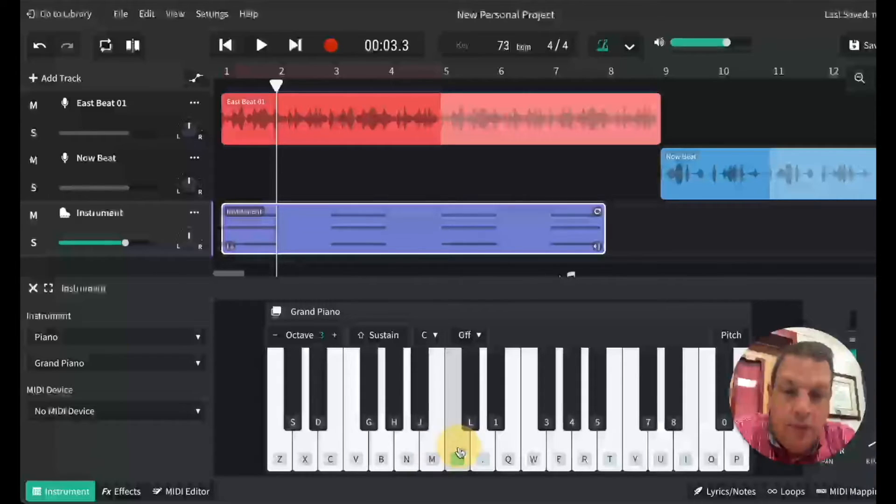
{"action": "left_click", "coordinate": [509, 455]}
{"action": "left_click", "coordinate": [559, 451]}
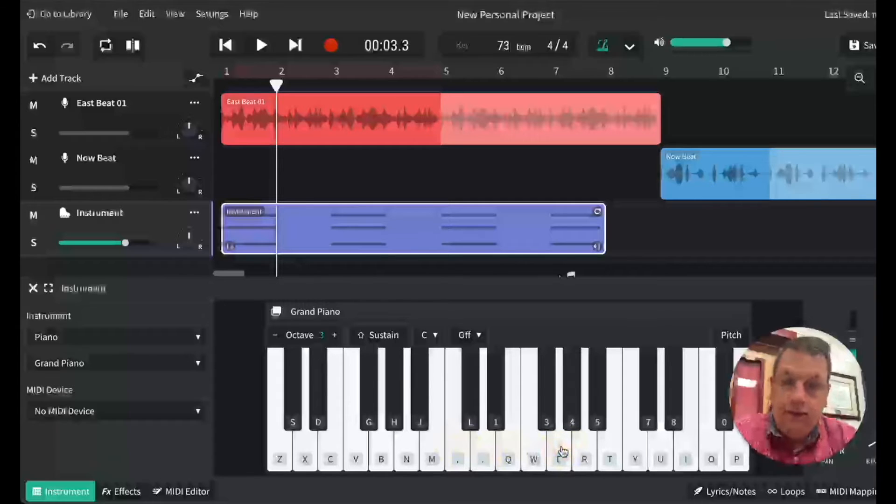
Step: Play the C3-E3-G3 chord once and the C4-E4-G4 chord three times on the Grand Piano, without recording
{"action": "key", "text": "z"}
{"action": "key", "text": "c"}
{"action": "key", "text": "b"}
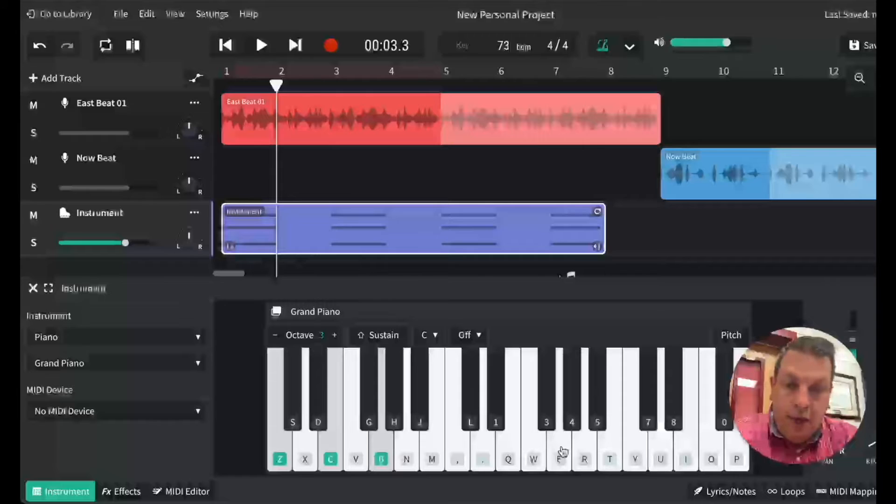
{"action": "key", "text": "comma"}
{"action": "key", "text": "q"}
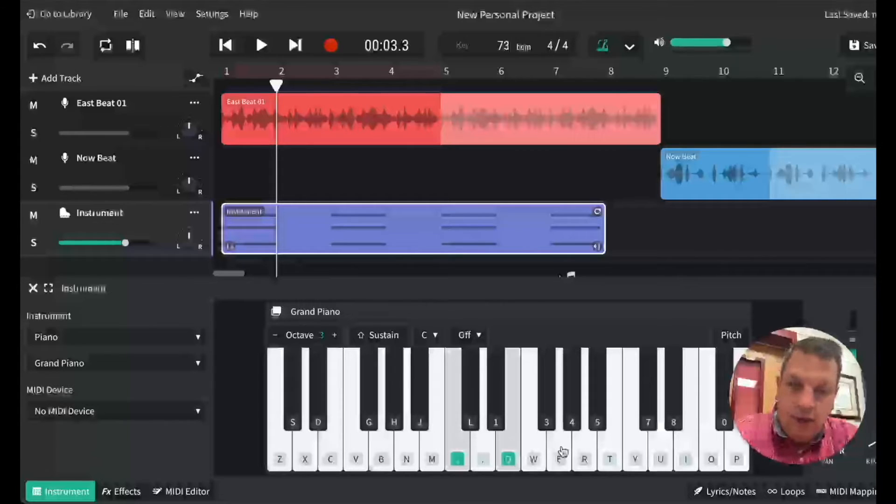
{"action": "key", "text": "e"}
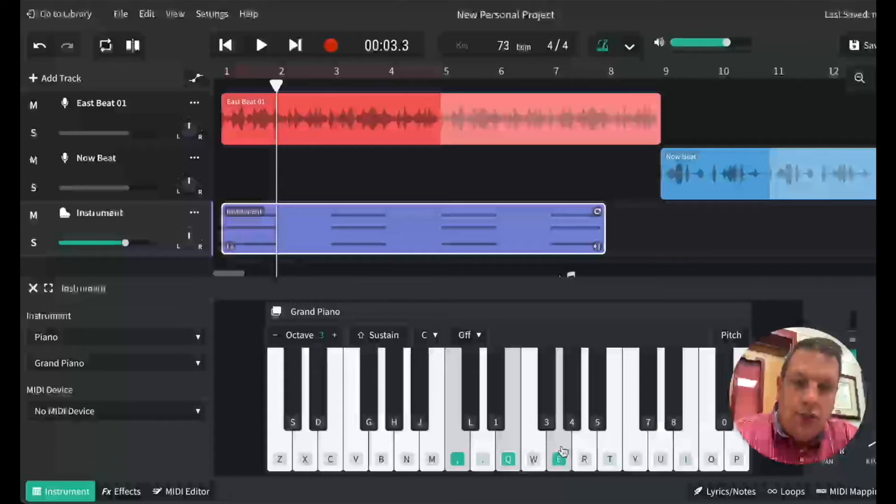
{"action": "key", "text": "comma"}
{"action": "key", "text": "q"}
{"action": "key", "text": "e"}
{"action": "key", "text": "comma"}
{"action": "key", "text": "q"}
{"action": "key", "text": "e"}
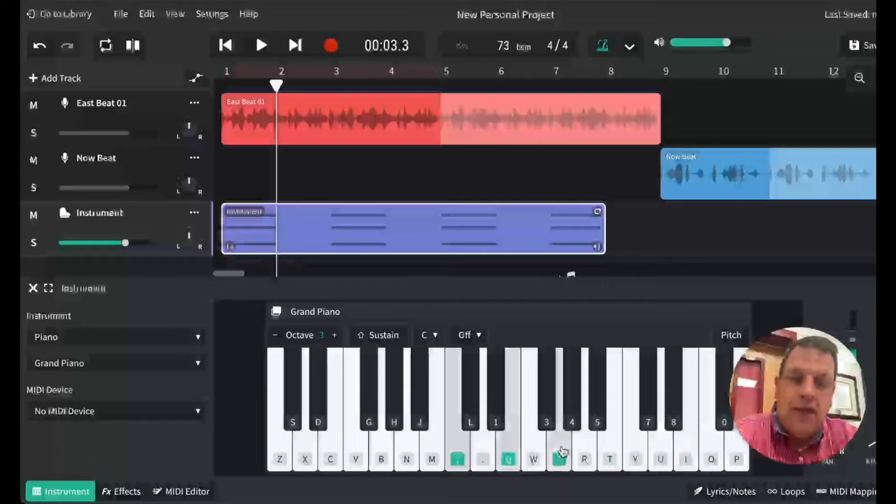
Step: Compare the low C-E-G chord with its upper-octave version on the Grand Piano, without recording
{"action": "key", "text": "c"}
{"action": "key", "text": "b"}
{"action": "key", "text": "z"}
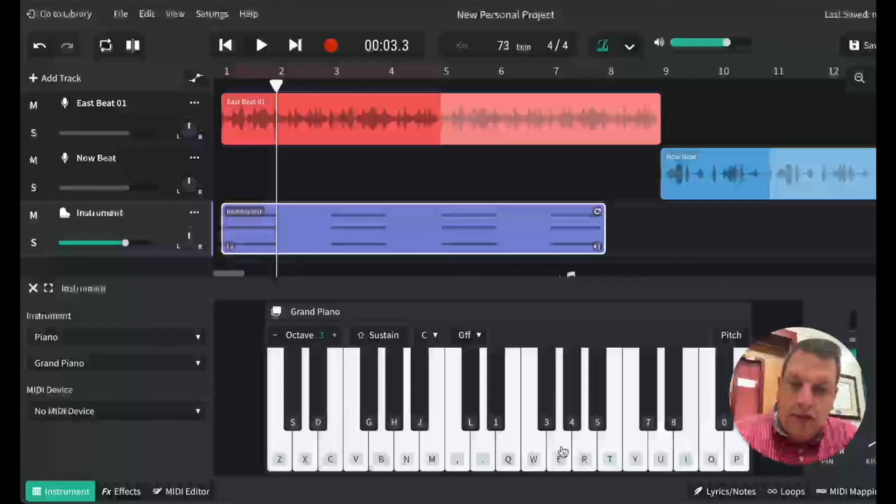
{"action": "key", "text": "comma"}
{"action": "key", "text": "e"}
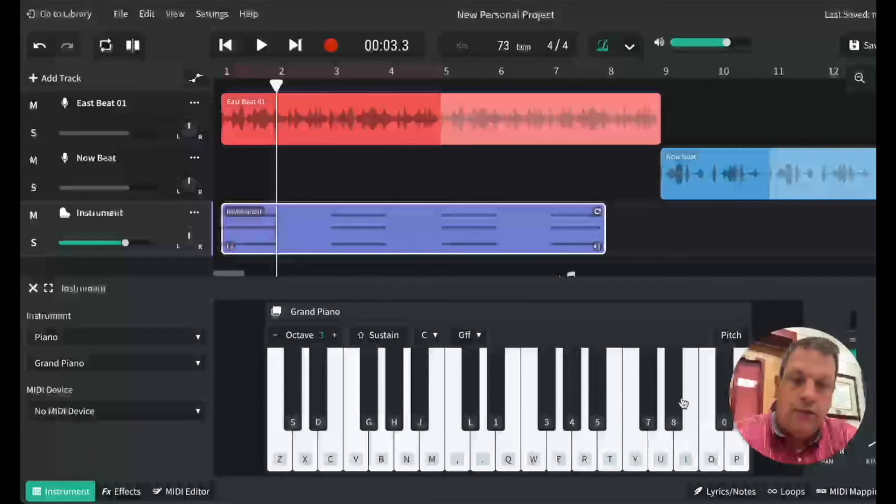
Step: Play each C on the on-screen piano, going down from C5 to C3 and back up
{"action": "left_click", "coordinate": [636, 452]}
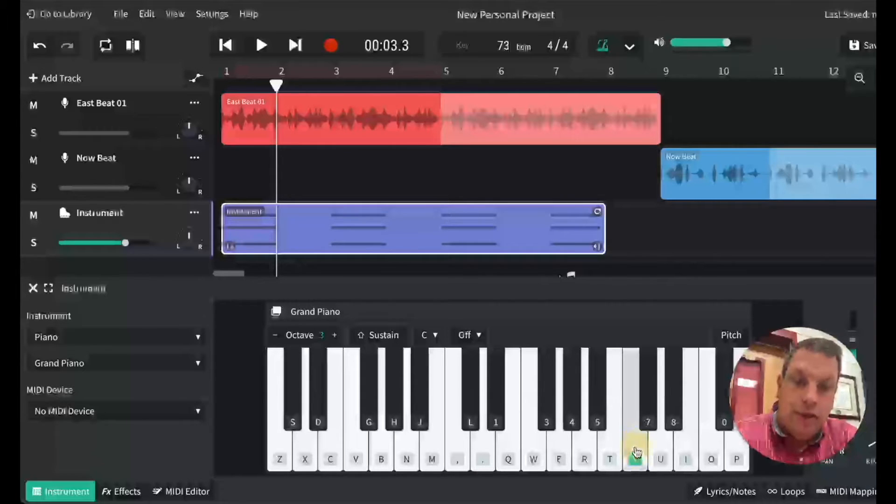
{"action": "left_click", "coordinate": [460, 458]}
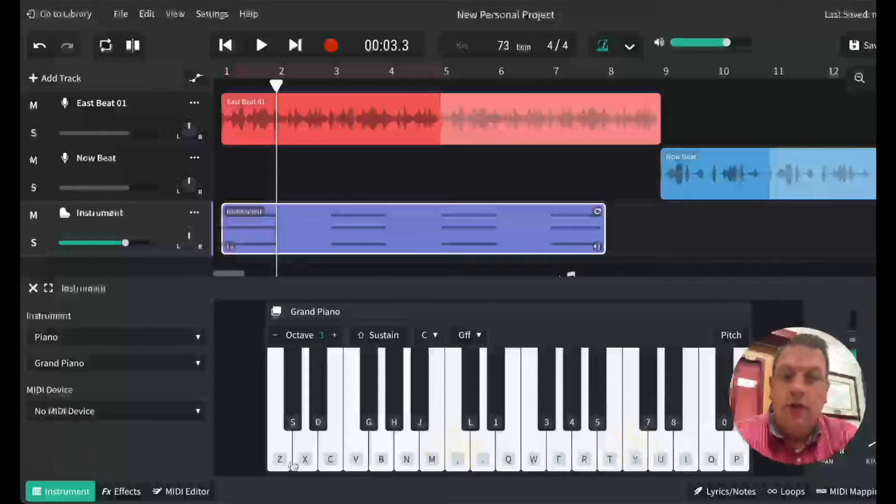
{"action": "left_click", "coordinate": [280, 455]}
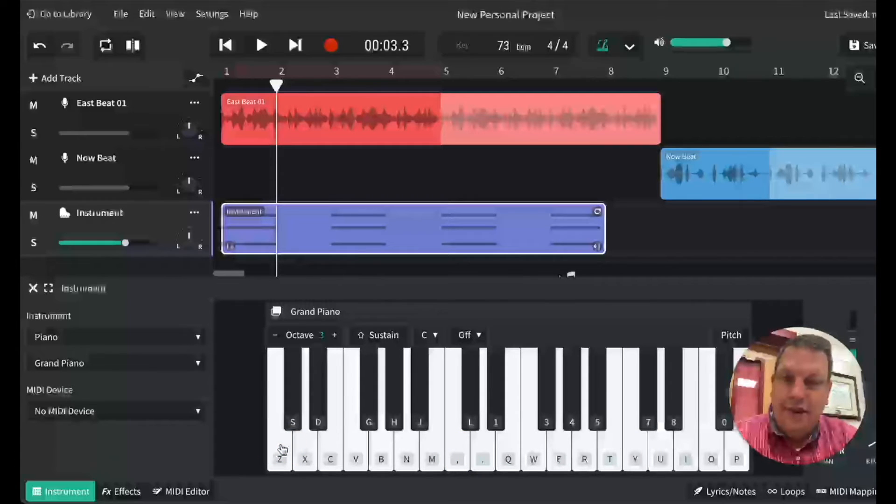
{"action": "left_click", "coordinate": [282, 448]}
{"action": "left_click", "coordinate": [459, 436]}
{"action": "left_click", "coordinate": [635, 450]}
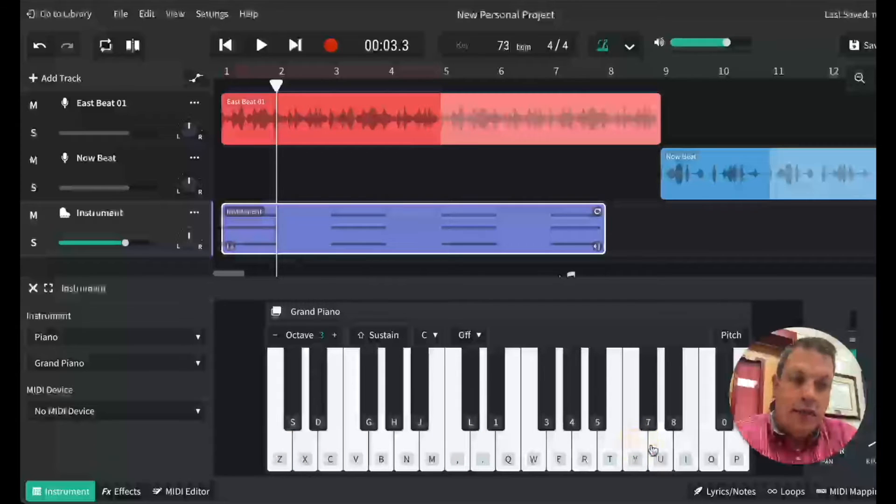
Step: Play the notes C4, E4 and G4 one after another, twice, on the on-screen piano
{"action": "left_click", "coordinate": [458, 449]}
{"action": "left_click", "coordinate": [508, 447]}
{"action": "left_click", "coordinate": [559, 447]}
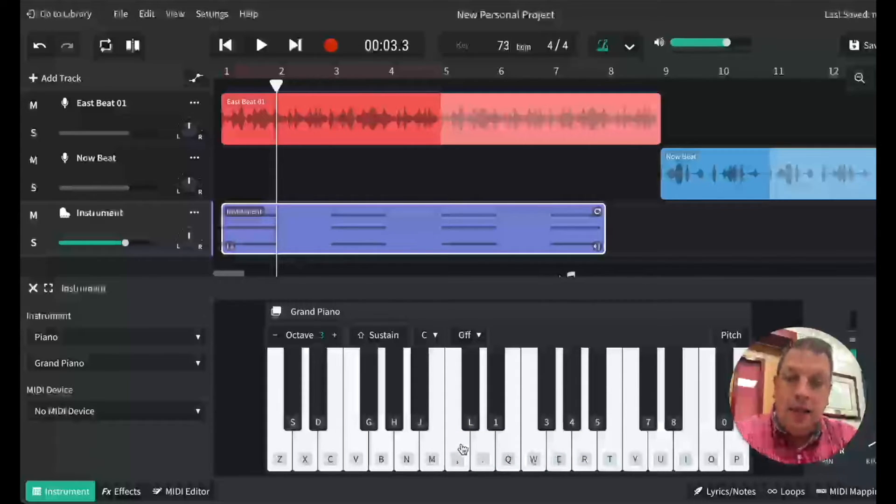
{"action": "left_click", "coordinate": [462, 445]}
{"action": "left_click", "coordinate": [510, 444]}
{"action": "left_click", "coordinate": [552, 446]}
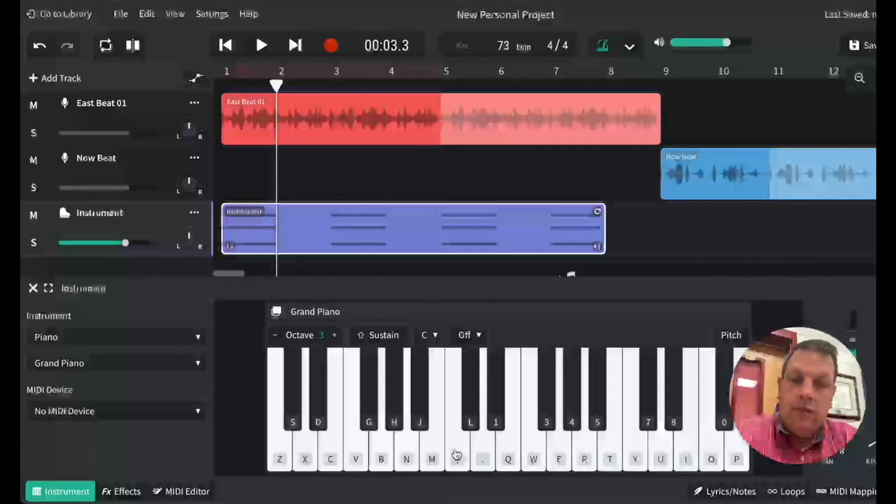
Step: Play a C-E-G arpeggio up the on-screen piano through three octaves, from C3 to G5
{"action": "left_click", "coordinate": [286, 448]}
{"action": "left_click", "coordinate": [330, 446]}
{"action": "left_click", "coordinate": [387, 449]}
{"action": "left_click", "coordinate": [460, 451]}
{"action": "left_click", "coordinate": [499, 451]}
{"action": "left_click", "coordinate": [564, 450]}
{"action": "left_click", "coordinate": [636, 453]}
{"action": "left_click", "coordinate": [688, 447]}
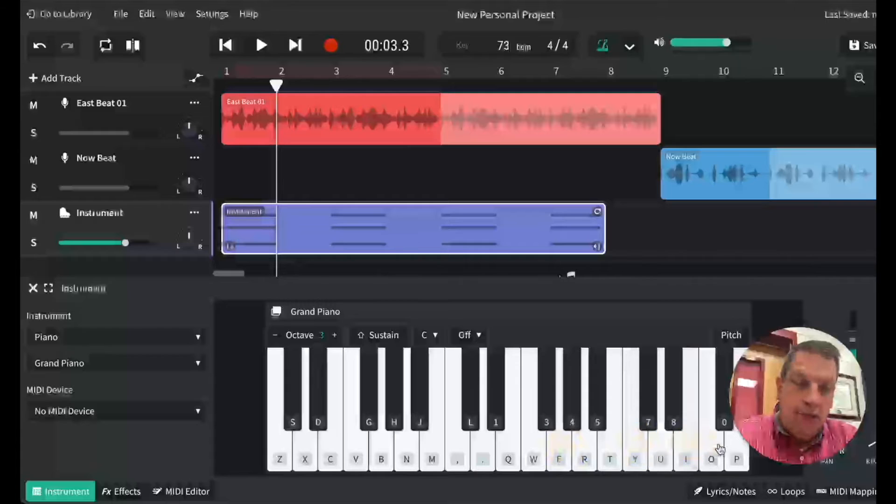
{"action": "left_click", "coordinate": [736, 451]}
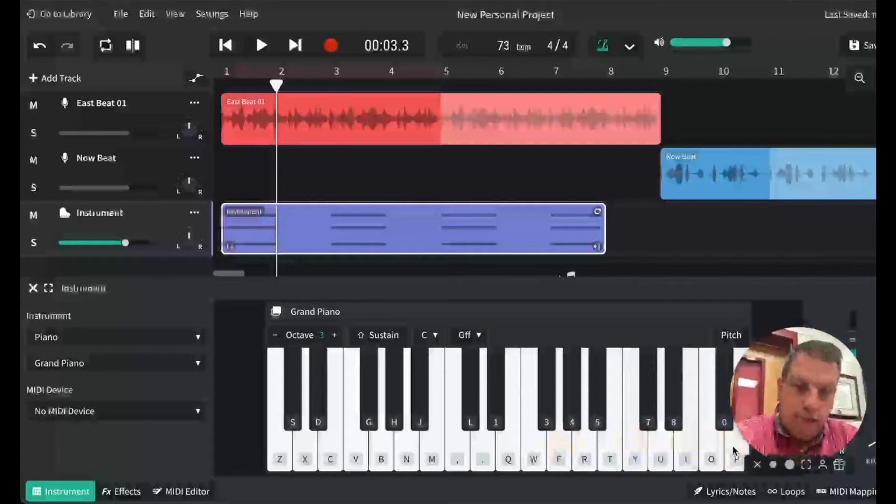
{"action": "left_click", "coordinate": [716, 443]}
{"action": "left_click", "coordinate": [730, 444]}
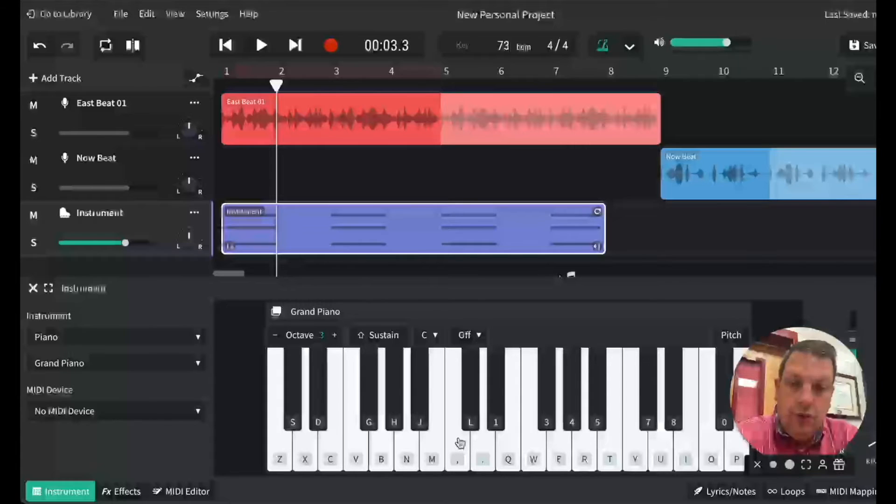
Step: Rehearse the C4-E4-G4 chord and rebuild it note by note from G4 down to C4
{"action": "key", "text": "comma"}
{"action": "key", "text": "q"}
{"action": "key", "text": "e"}
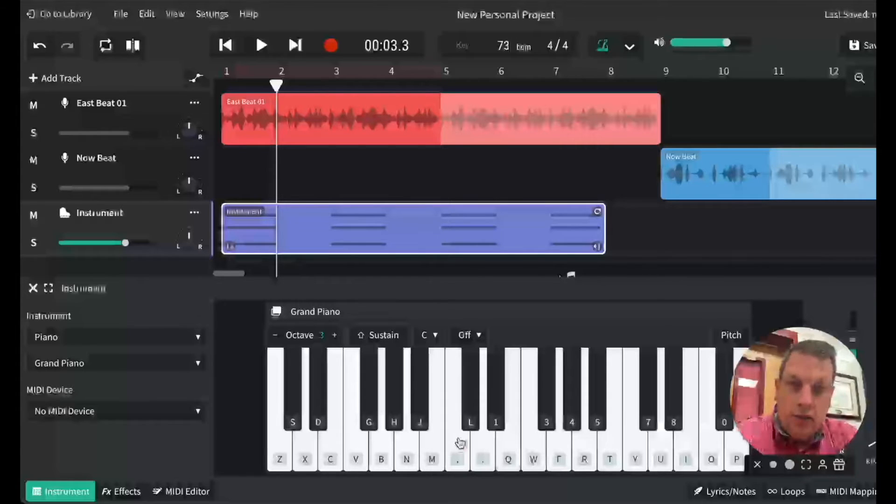
{"action": "key", "text": "e"}
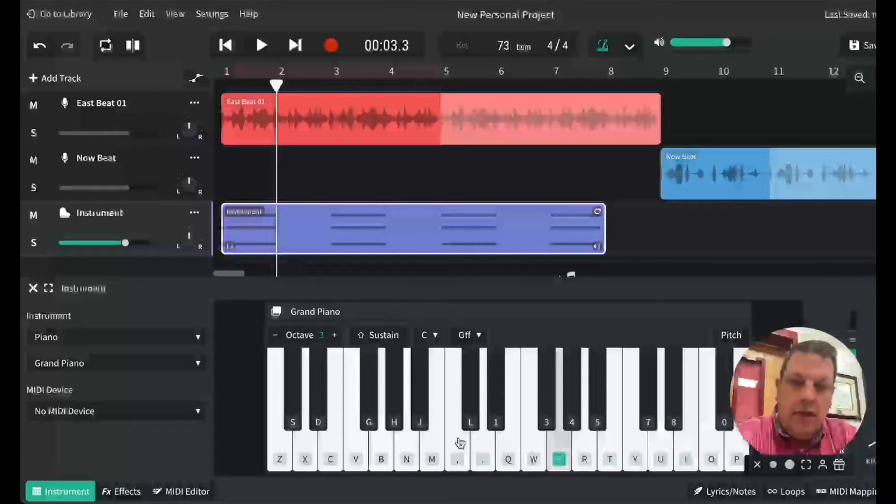
{"action": "key", "text": "q"}
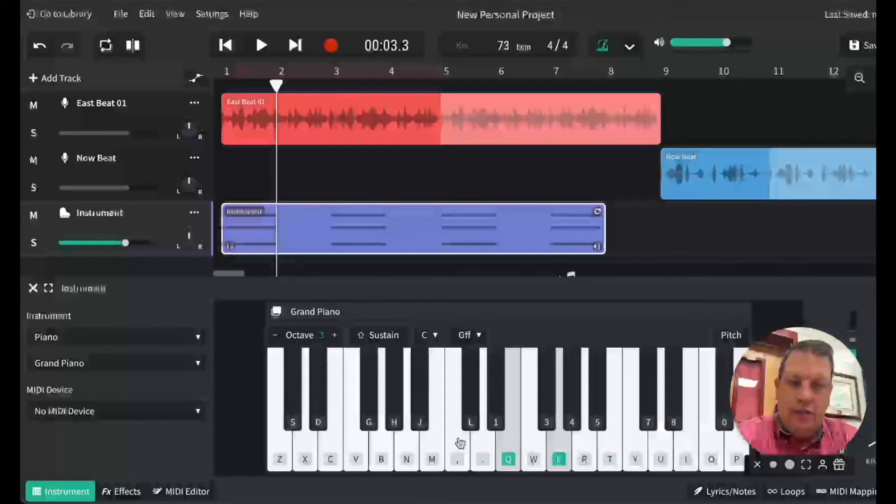
{"action": "key", "text": "comma"}
Step: Try the chord with C4 lowered to B3, playing B3, E4 and G4 together without recording
{"action": "key", "text": "m"}
{"action": "key", "text": "m"}
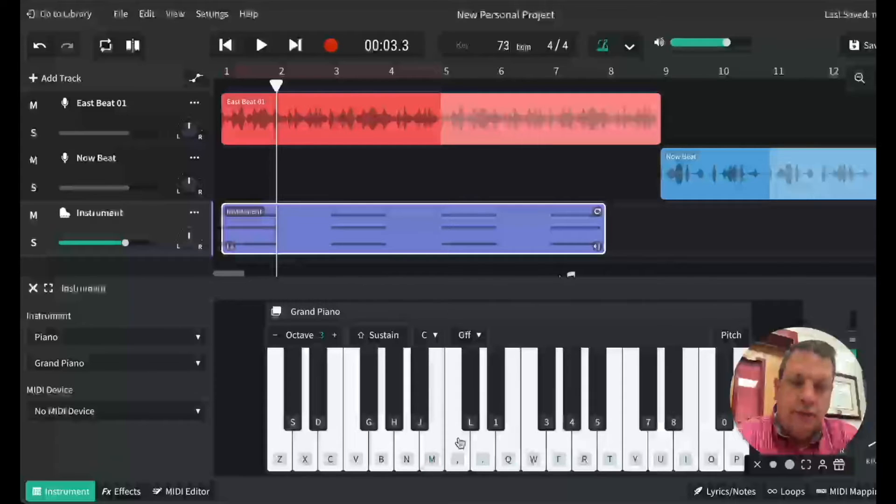
{"action": "key", "text": "m"}
{"action": "key", "text": "q"}
{"action": "key", "text": "e"}
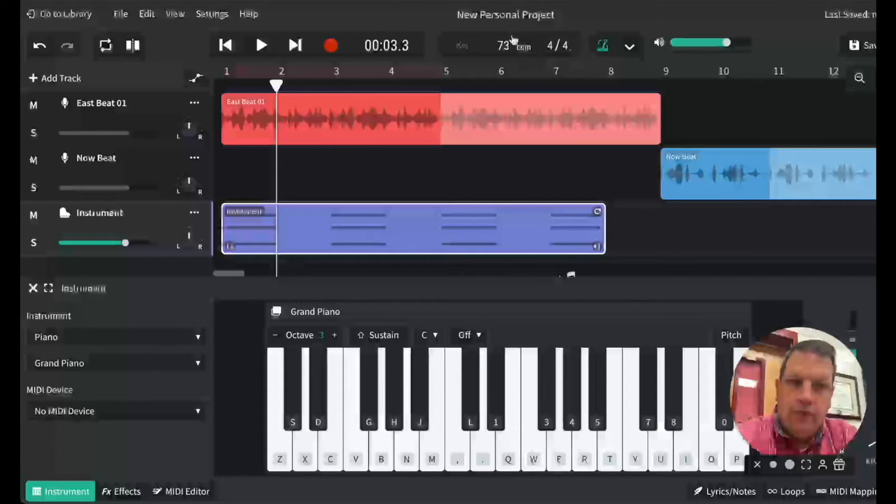
Step: Record B3-E4-G4 chords on the Grand Piano track from bar 2, playing them in bars 2, 4, 6 and 8 between the first chords
{"action": "left_click", "coordinate": [331, 47]}
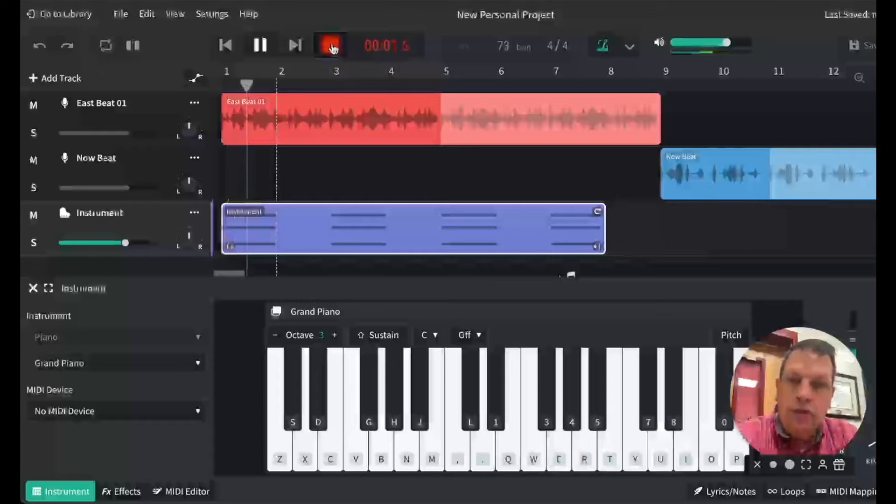
{"action": "key", "text": "q"}
{"action": "key", "text": "m"}
{"action": "key", "text": "e"}
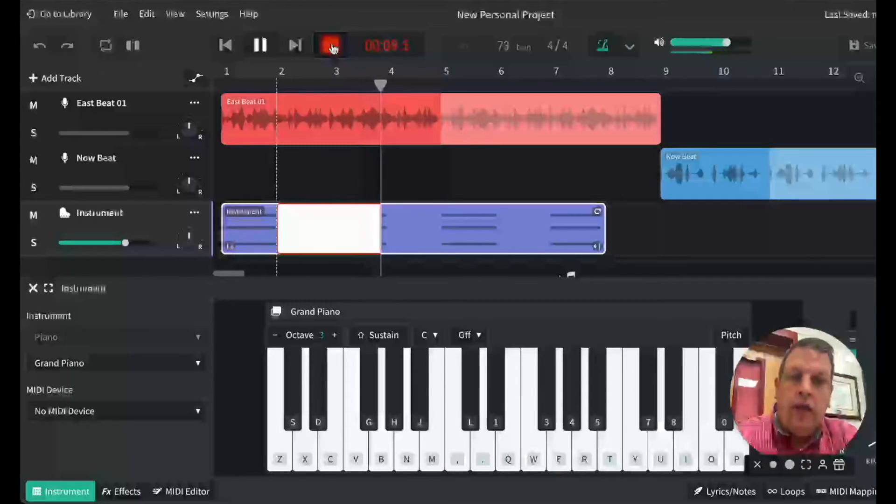
{"action": "key", "text": "q"}
{"action": "key", "text": "m"}
{"action": "key", "text": "e"}
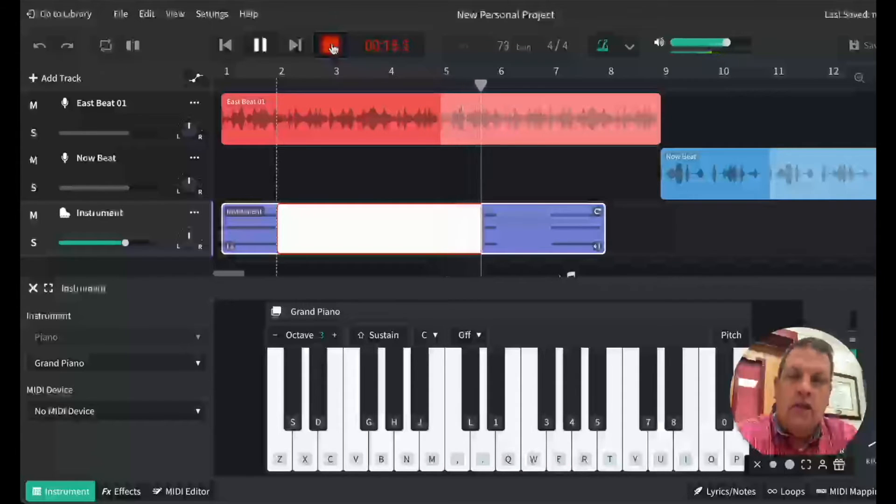
{"action": "key", "text": "m"}
{"action": "key", "text": "q"}
{"action": "key", "text": "e"}
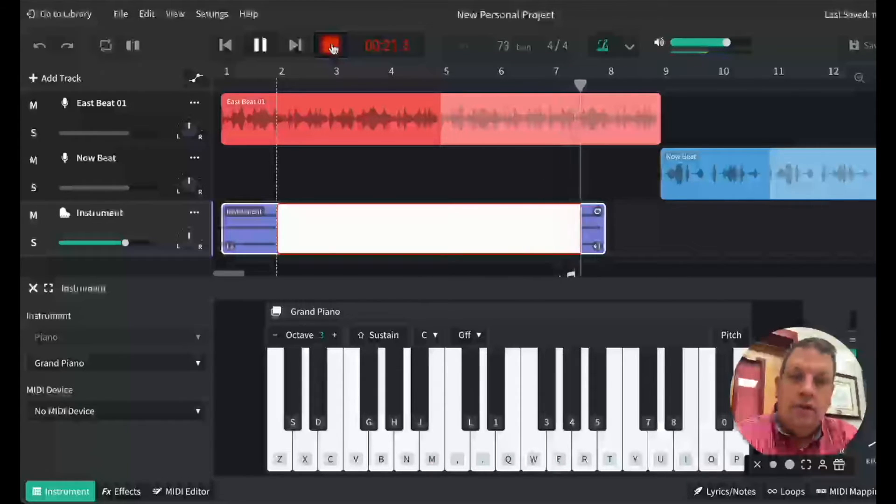
{"action": "key", "text": "m+q+e"}
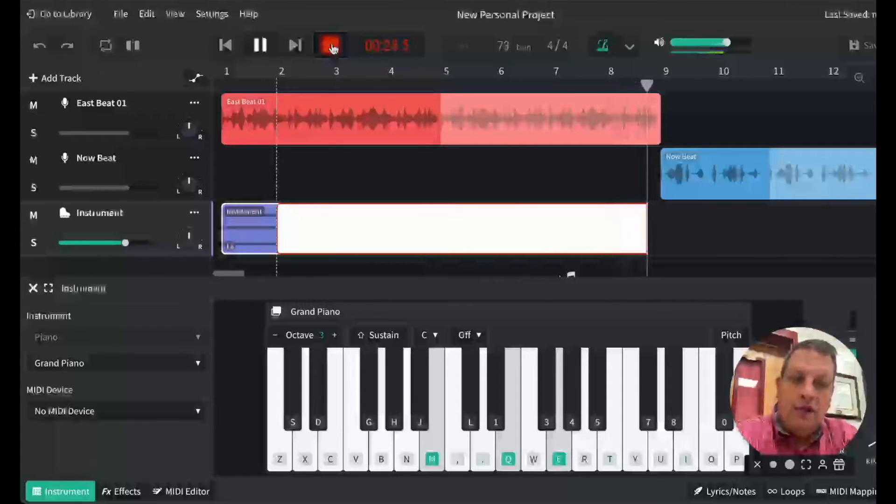
{"action": "left_click", "coordinate": [336, 53]}
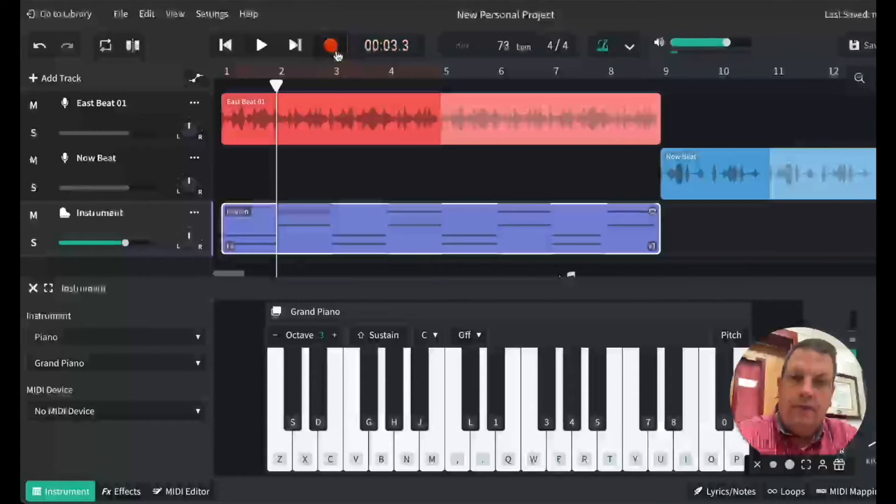
Step: Open the recorded piano region's notes for editing and align the three notes of the second chord with the start of bar 2
{"action": "double_click", "coordinate": [367, 223]}
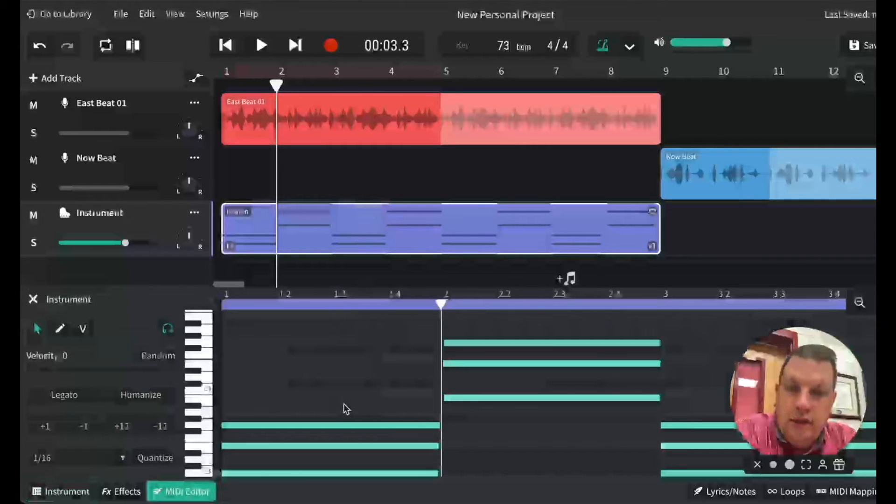
{"action": "scroll", "coordinate": [451, 429], "scroll_direction": "down", "scroll_amount": 3}
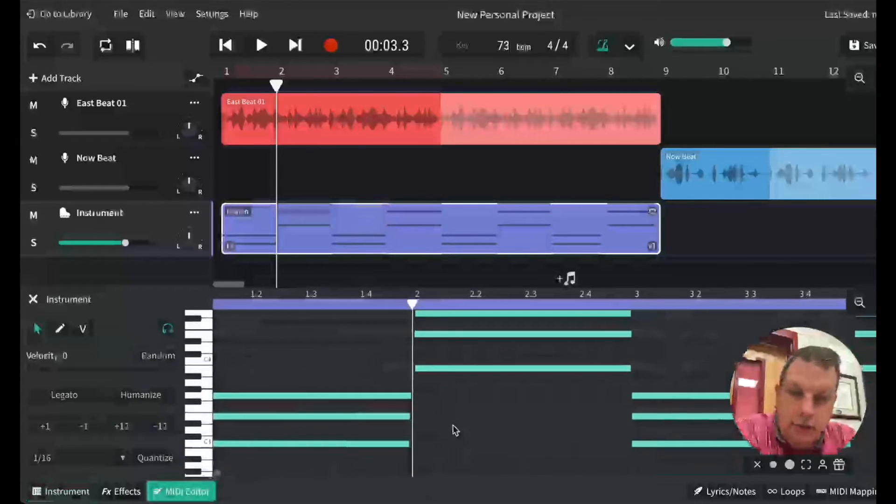
{"action": "scroll", "coordinate": [455, 429], "scroll_direction": "up", "scroll_amount": 1}
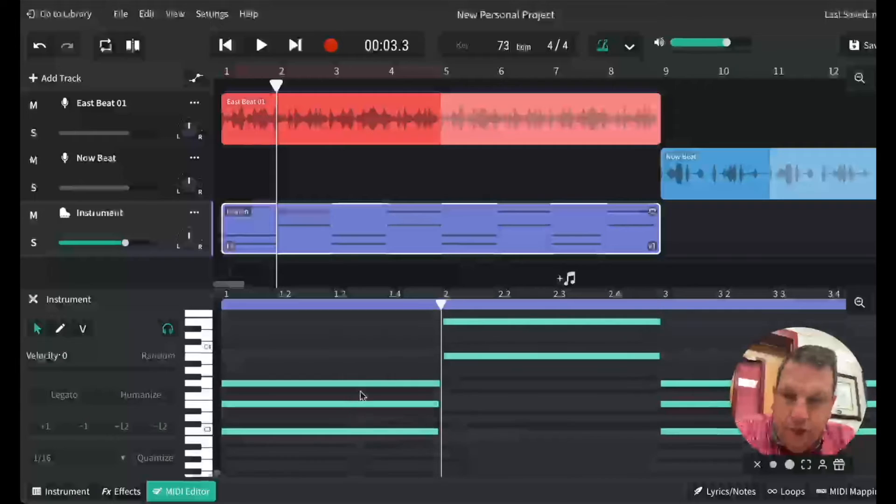
{"action": "scroll", "coordinate": [464, 419], "scroll_direction": "up", "scroll_amount": 3}
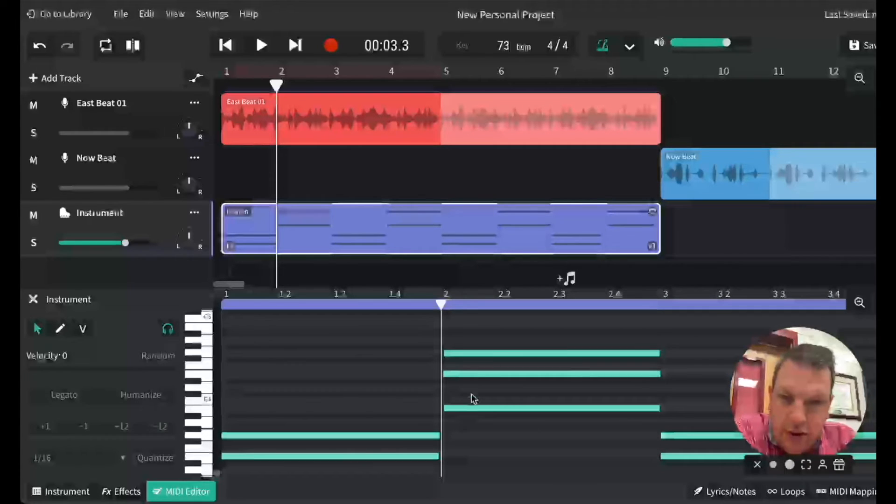
{"action": "left_click", "coordinate": [501, 353]}
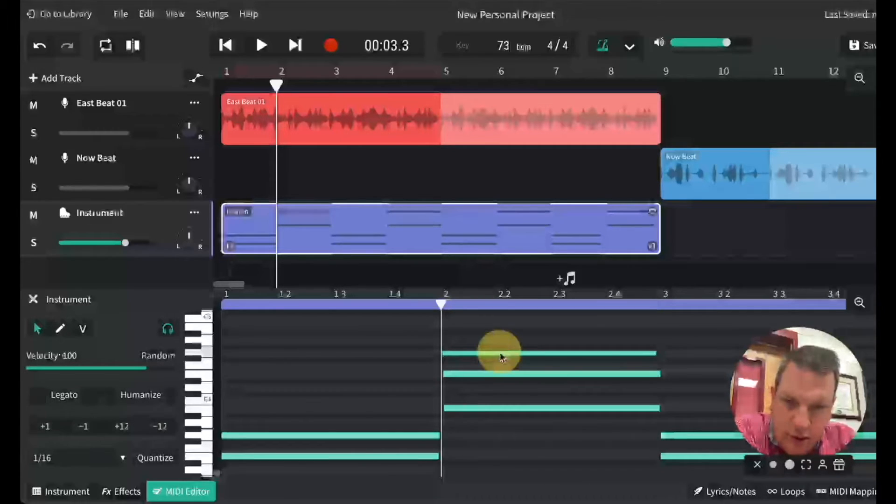
{"action": "left_click", "coordinate": [506, 374]}
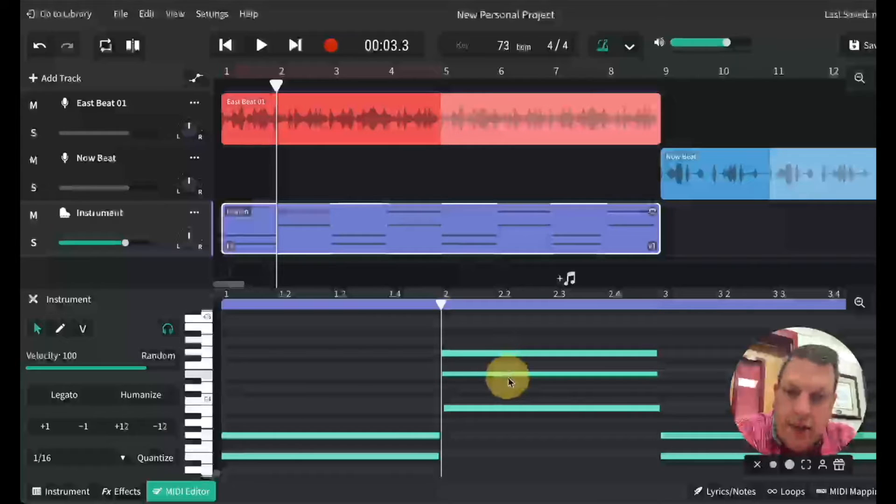
{"action": "left_click", "coordinate": [517, 406]}
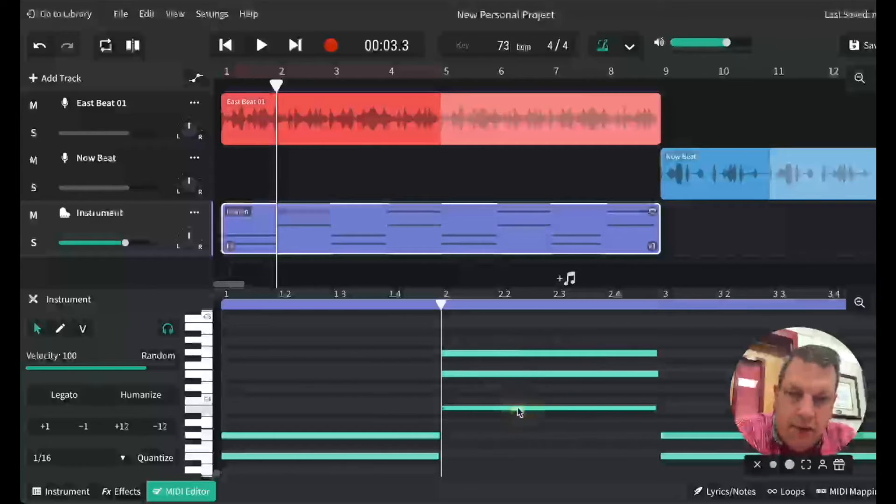
Step: Move the bar 2 chord's notes down one octave, from B3, E4 and G4 to B2, E3 and G3
{"action": "scroll", "coordinate": [539, 441], "scroll_direction": "down", "scroll_amount": 5}
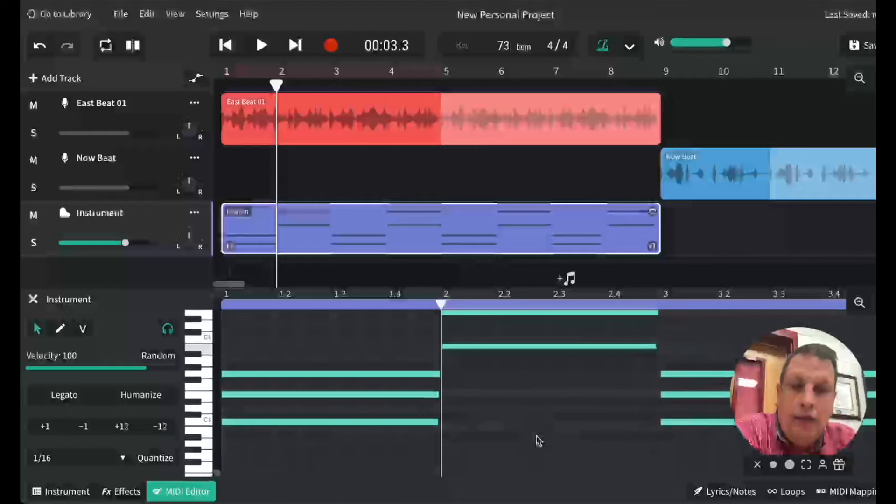
{"action": "scroll", "coordinate": [539, 441], "scroll_direction": "up", "scroll_amount": 5}
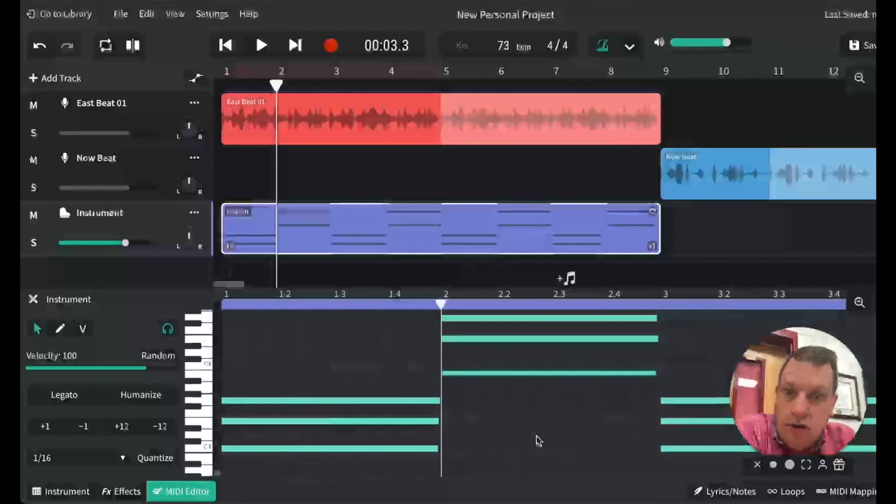
{"action": "scroll", "coordinate": [539, 441], "scroll_direction": "down", "scroll_amount": 1}
{"action": "scroll", "coordinate": [539, 441], "scroll_direction": "down", "scroll_amount": 3}
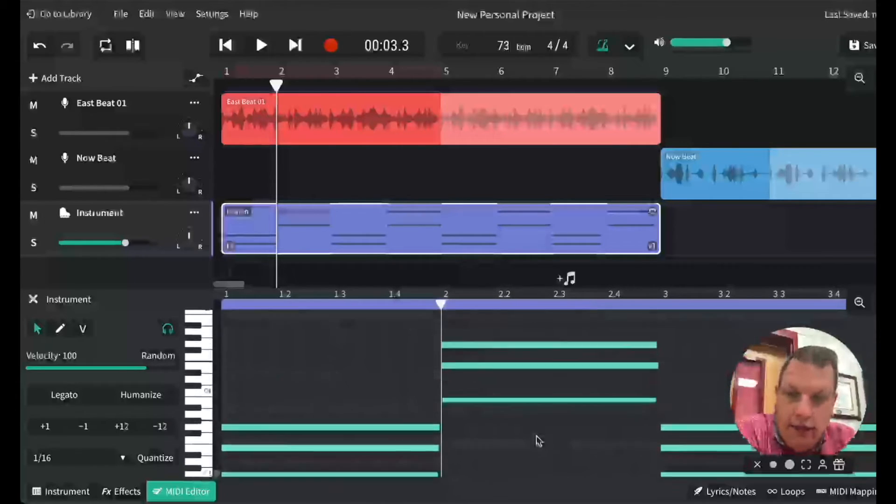
{"action": "scroll", "coordinate": [539, 441], "scroll_direction": "up", "scroll_amount": 2}
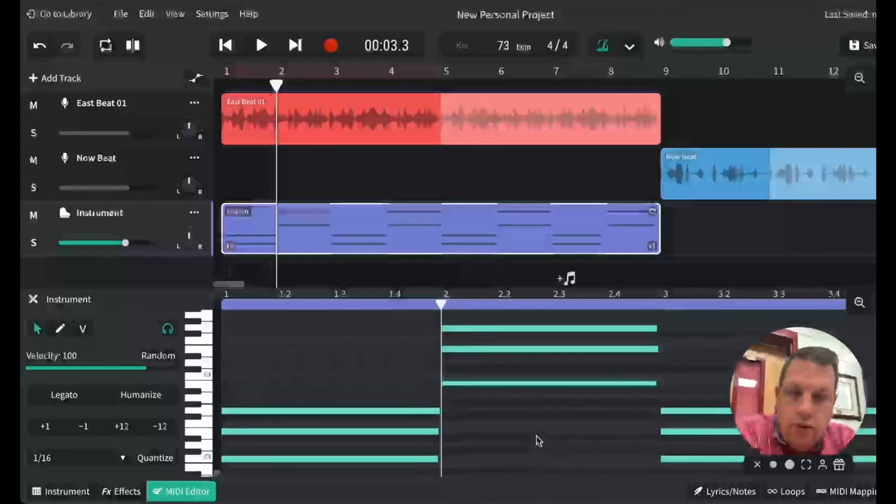
{"action": "left_click_drag", "start_coordinate": [542, 384], "coordinate": [541, 466]}
{"action": "left_click_drag", "start_coordinate": [542, 350], "coordinate": [540, 433]}
{"action": "left_click_drag", "start_coordinate": [542, 335], "coordinate": [540, 411]}
{"action": "scroll", "coordinate": [544, 385], "scroll_direction": "down", "scroll_amount": 3}
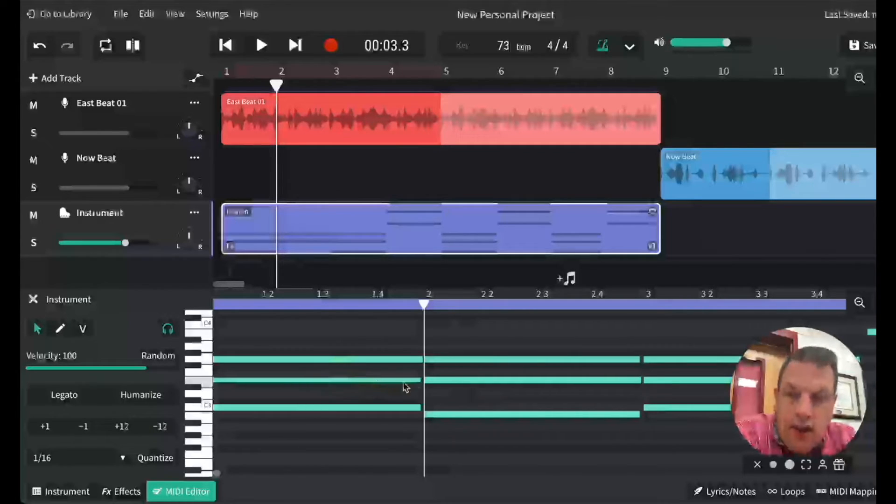
Step: Compare the chords in bars 1 to 3 by auditioning their middle E3 notes and the lowest note of each chord
{"action": "left_click", "coordinate": [457, 379]}
{"action": "left_click", "coordinate": [660, 380]}
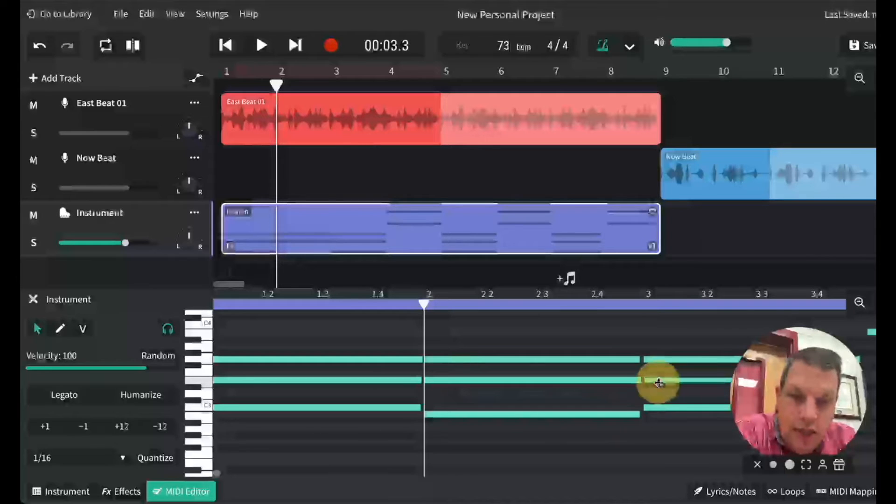
{"action": "left_click", "coordinate": [350, 408]}
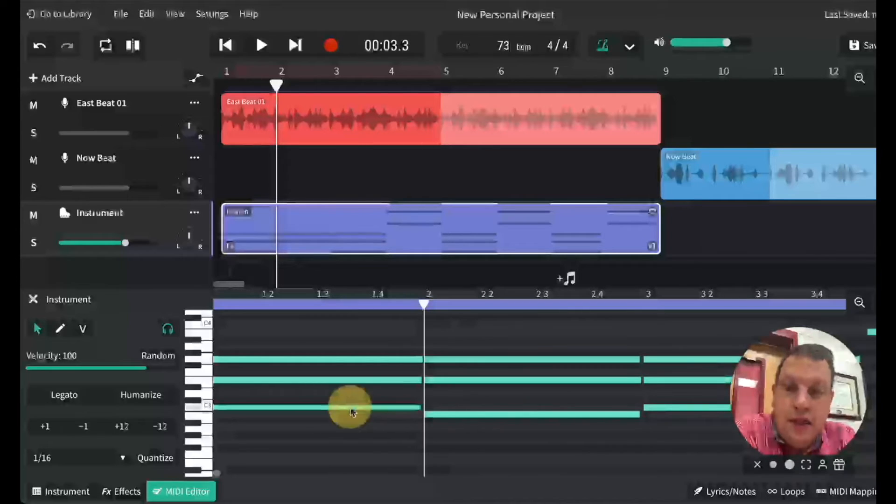
{"action": "left_click", "coordinate": [482, 415]}
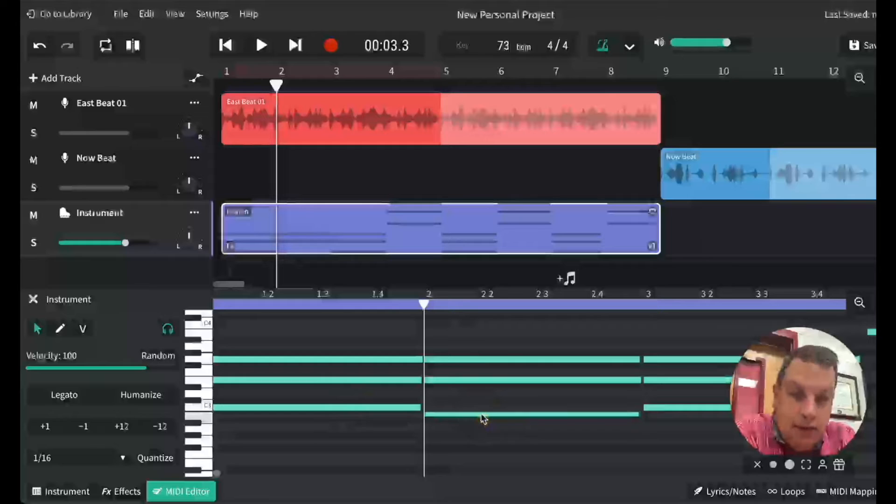
{"action": "left_click", "coordinate": [684, 409]}
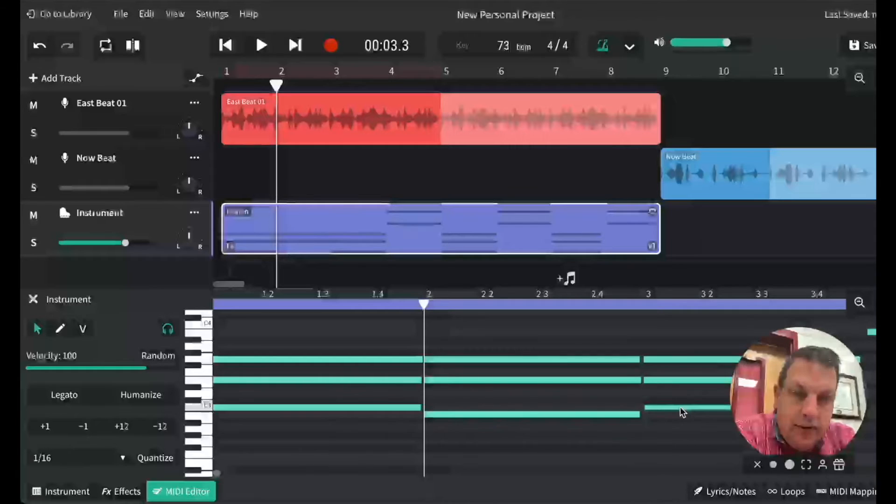
{"action": "scroll", "coordinate": [681, 412], "scroll_direction": "right", "scroll_amount": 5}
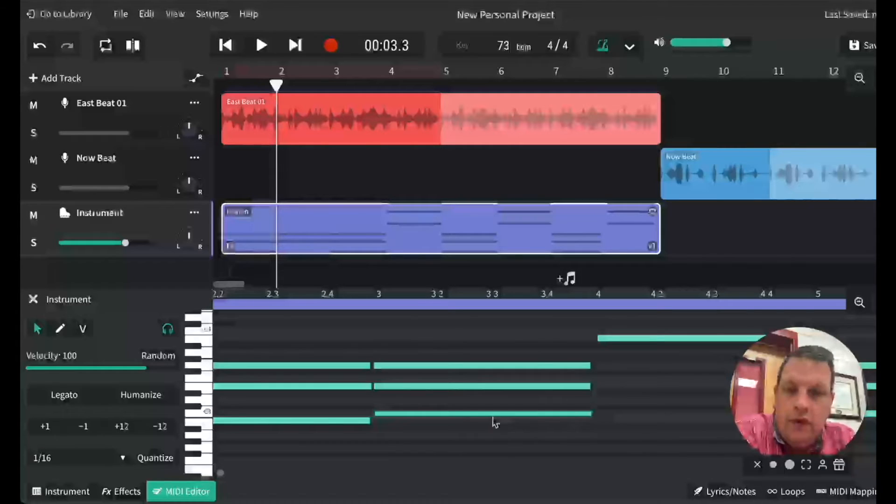
{"action": "scroll", "coordinate": [452, 403], "scroll_direction": "left", "scroll_amount": 5}
{"action": "scroll", "coordinate": [452, 404], "scroll_direction": "right", "scroll_amount": 4}
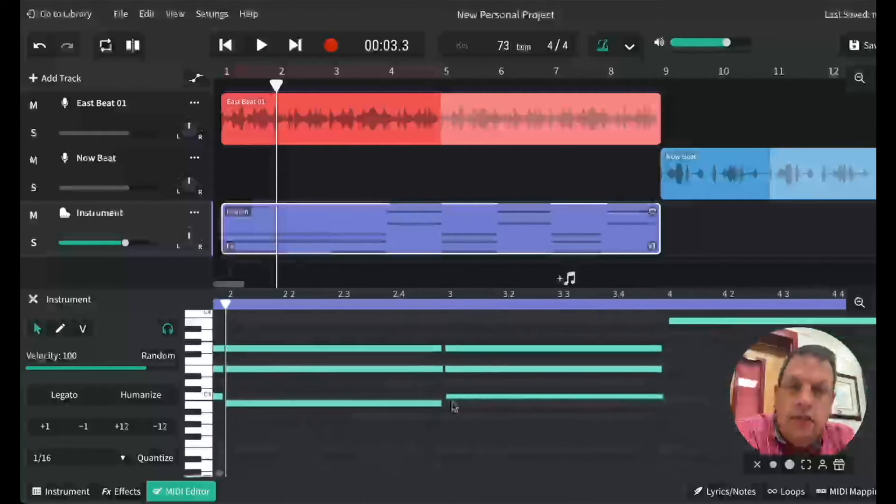
{"action": "scroll", "coordinate": [452, 405], "scroll_direction": "left", "scroll_amount": 4}
Step: Align the B3, E4 and G4 notes of the fourth chord with the start of bar 4
{"action": "scroll", "coordinate": [453, 405], "scroll_direction": "right", "scroll_amount": 8}
{"action": "scroll", "coordinate": [453, 405], "scroll_direction": "up", "scroll_amount": 1}
{"action": "scroll", "coordinate": [454, 406], "scroll_direction": "up", "scroll_amount": 1}
{"action": "scroll", "coordinate": [454, 406], "scroll_direction": "left", "scroll_amount": 1}
{"action": "scroll", "coordinate": [454, 406], "scroll_direction": "right", "scroll_amount": 2}
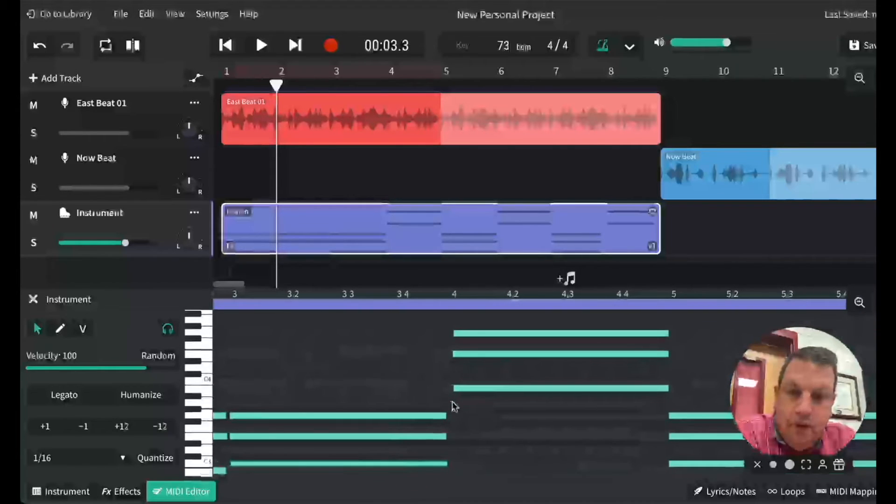
{"action": "left_click", "coordinate": [487, 388]}
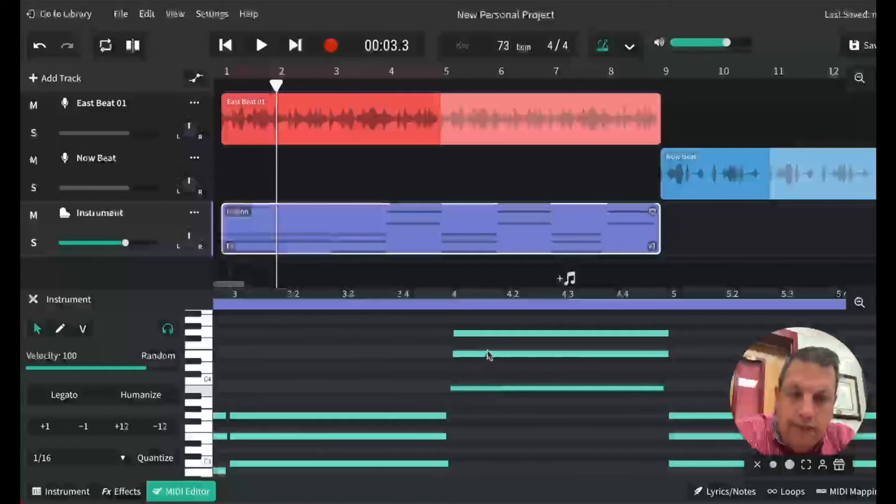
{"action": "left_click", "coordinate": [487, 353]}
{"action": "left_click", "coordinate": [487, 353]}
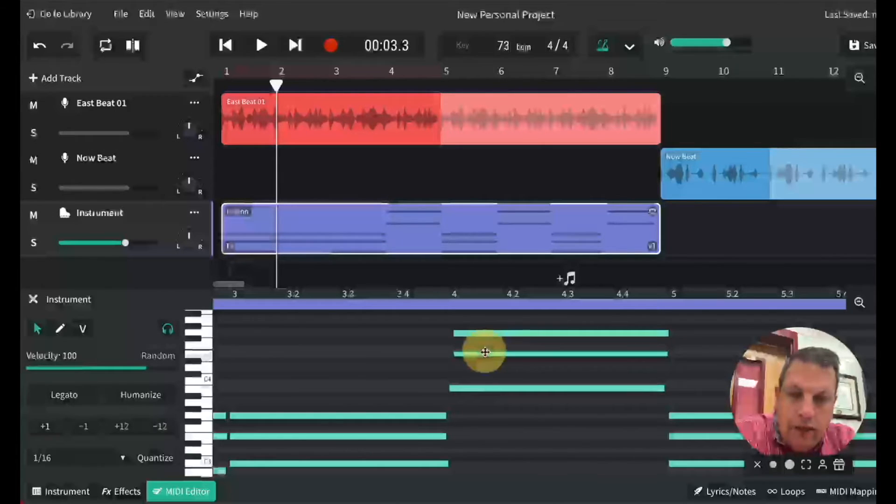
{"action": "left_click_drag", "start_coordinate": [514, 334], "coordinate": [510, 334]}
Step: Align the B3, E4 and G4 notes of the sixth chord with the start of bar 6
{"action": "scroll", "coordinate": [526, 402], "scroll_direction": "right", "scroll_amount": 1}
{"action": "scroll", "coordinate": [527, 407], "scroll_direction": "right", "scroll_amount": 3}
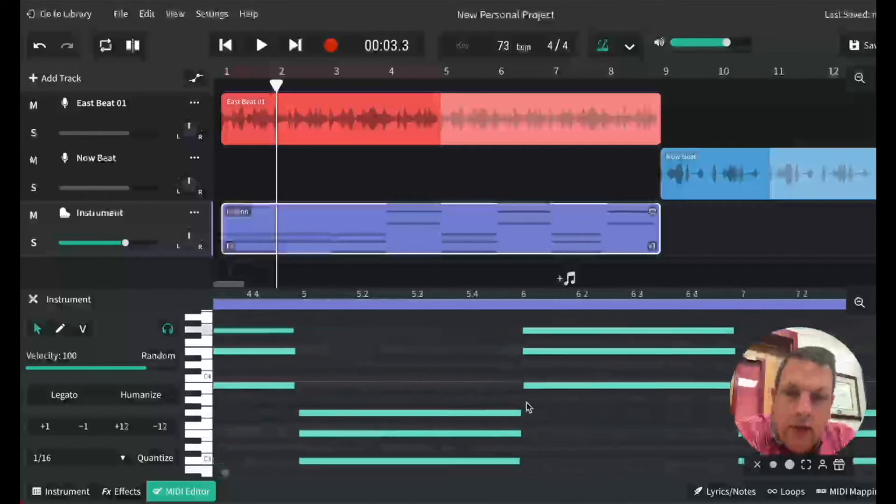
{"action": "left_click", "coordinate": [537, 378]}
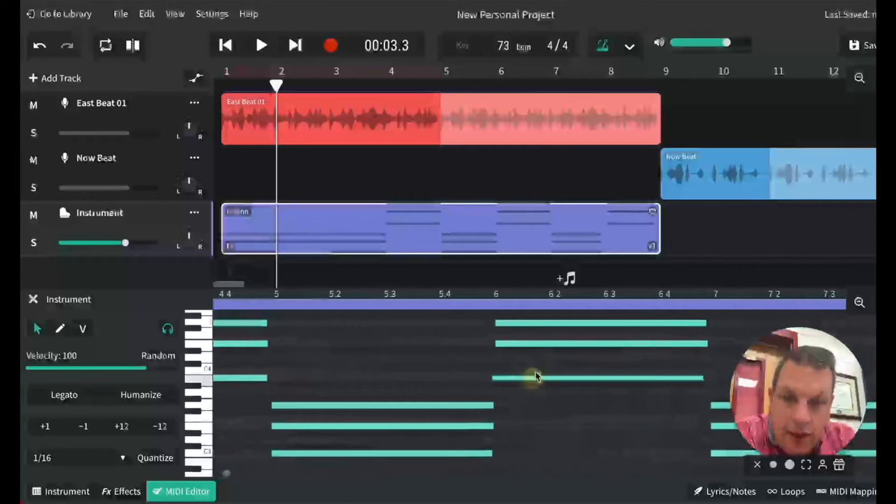
{"action": "left_click", "coordinate": [544, 344]}
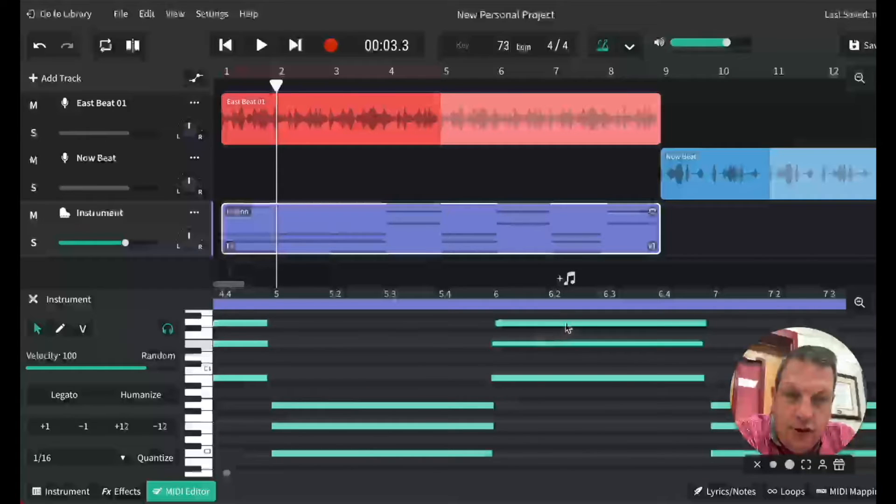
{"action": "left_click", "coordinate": [565, 322]}
Step: Align the B3, E4 and G4 notes of the last chord with the start of bar 8
{"action": "scroll", "coordinate": [629, 401], "scroll_direction": "right", "scroll_amount": 5}
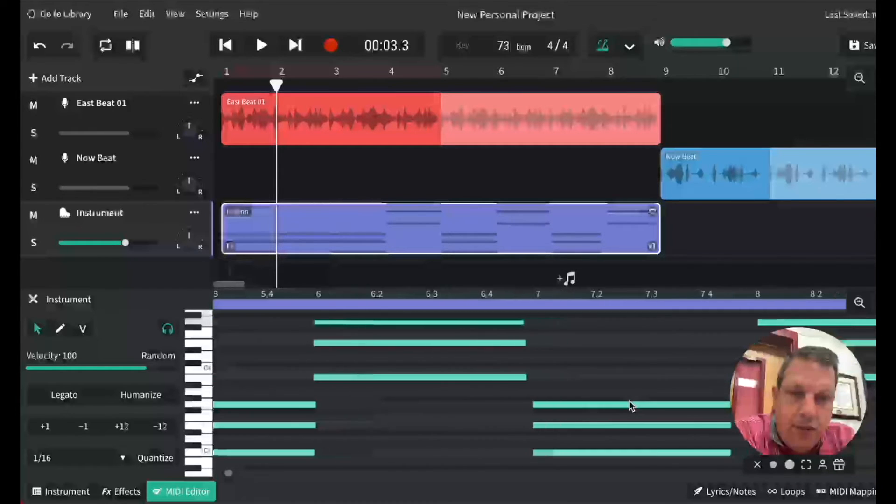
{"action": "left_click", "coordinate": [636, 382]}
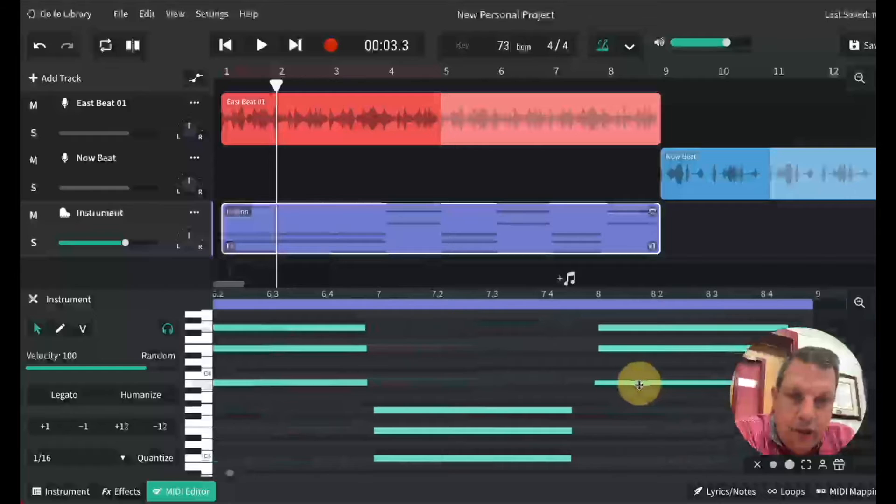
{"action": "left_click", "coordinate": [668, 349]}
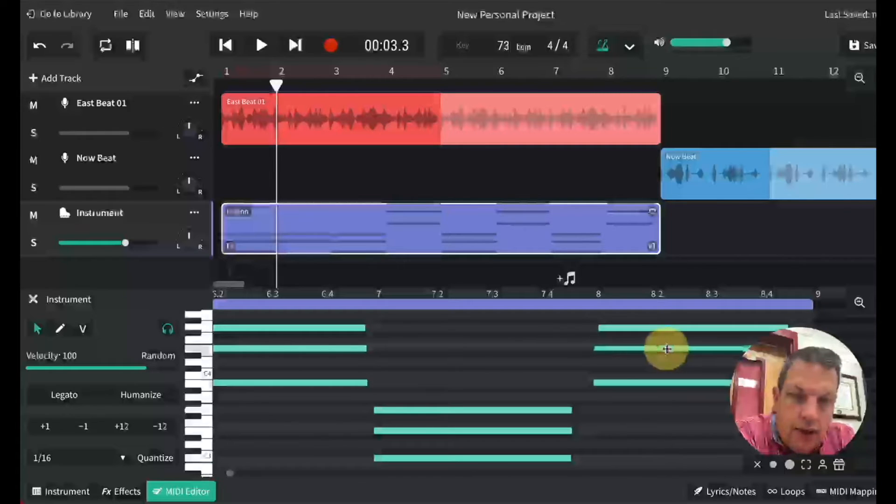
{"action": "left_click", "coordinate": [668, 328]}
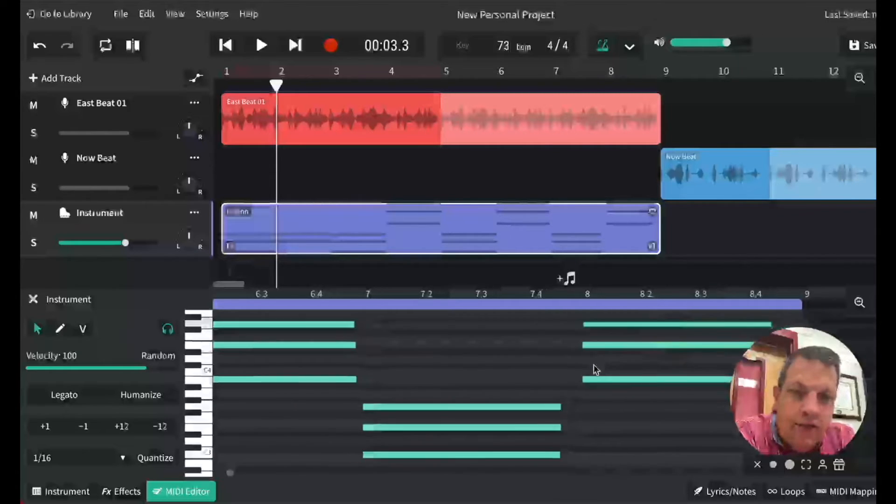
{"action": "scroll", "coordinate": [593, 366], "scroll_direction": "left", "scroll_amount": 5}
{"action": "scroll", "coordinate": [596, 369], "scroll_direction": "left", "scroll_amount": 8}
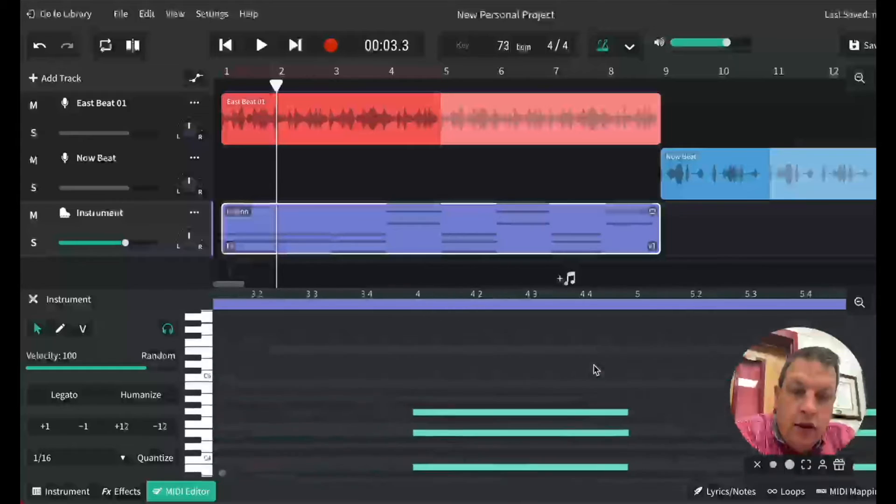
Step: Undo the chord edits back to the region with only the C-E-G chords in bars 1, 3, 5 and 7
{"action": "scroll", "coordinate": [596, 370], "scroll_direction": "down", "scroll_amount": 1}
{"action": "scroll", "coordinate": [595, 370], "scroll_direction": "up", "scroll_amount": 2}
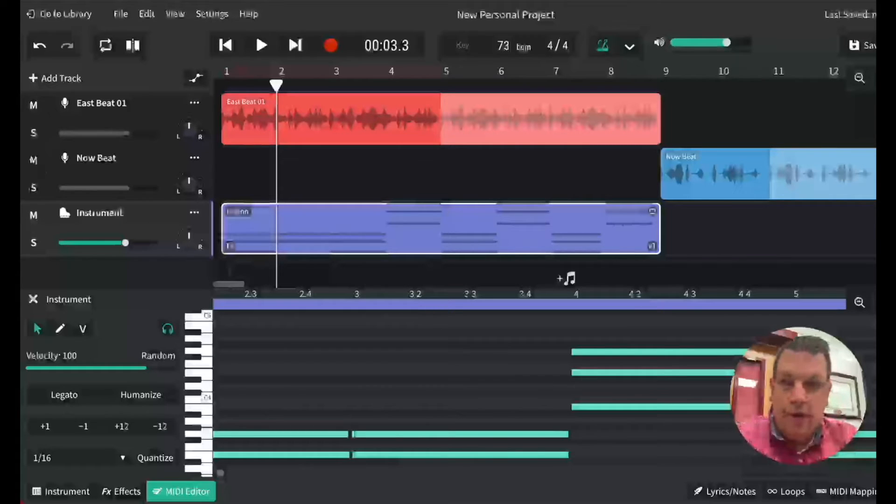
{"action": "key", "text": "ctrl+z"}
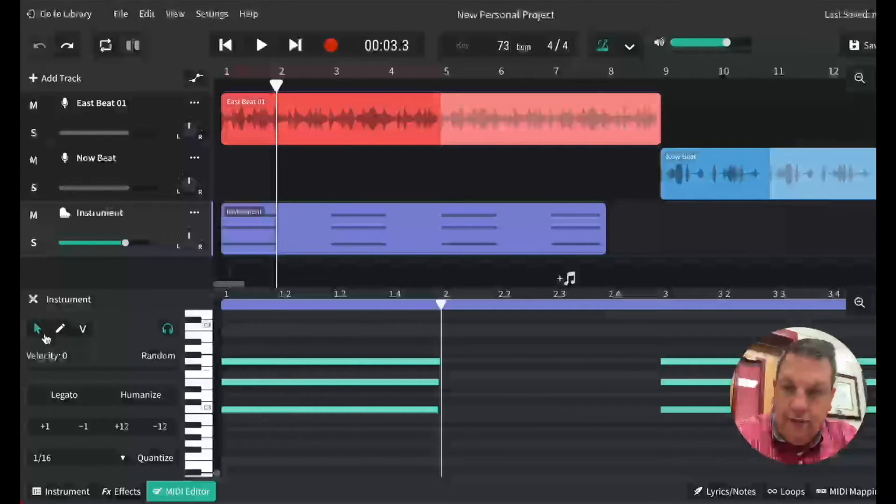
{"action": "left_click", "coordinate": [237, 339]}
{"action": "left_click_drag", "start_coordinate": [241, 332], "coordinate": [311, 404]}
{"action": "left_click_drag", "start_coordinate": [239, 326], "coordinate": [391, 449]}
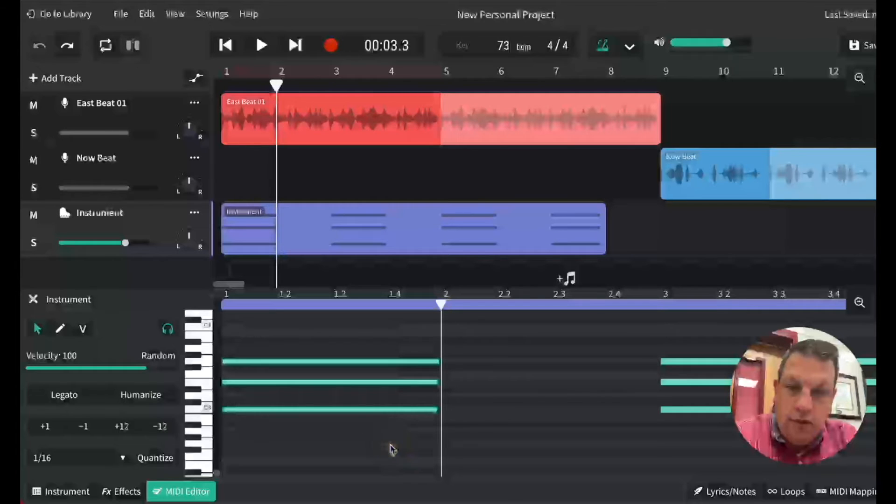
{"action": "left_click", "coordinate": [391, 449]}
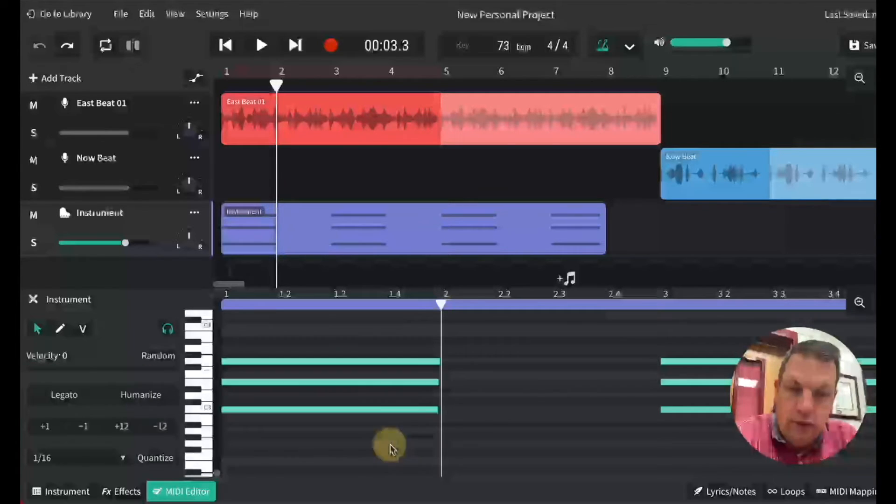
{"action": "left_click", "coordinate": [365, 364]}
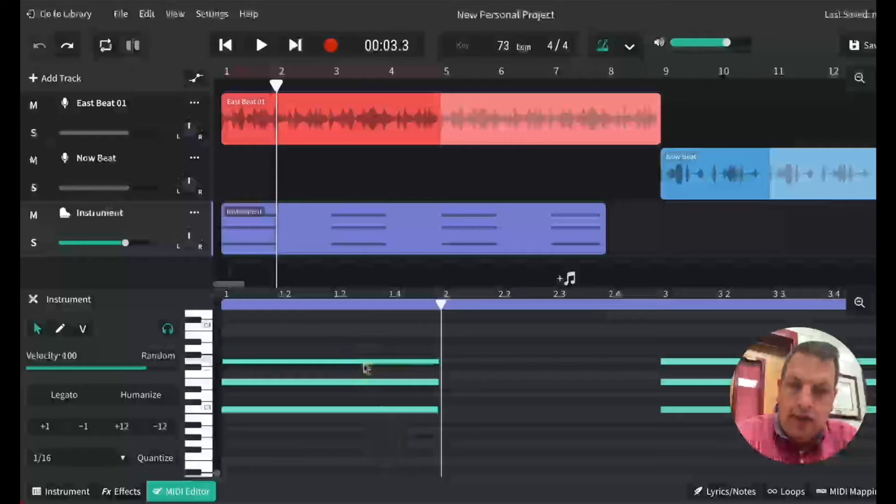
{"action": "left_click_drag", "start_coordinate": [321, 326], "coordinate": [429, 462]}
{"action": "left_click", "coordinate": [374, 442]}
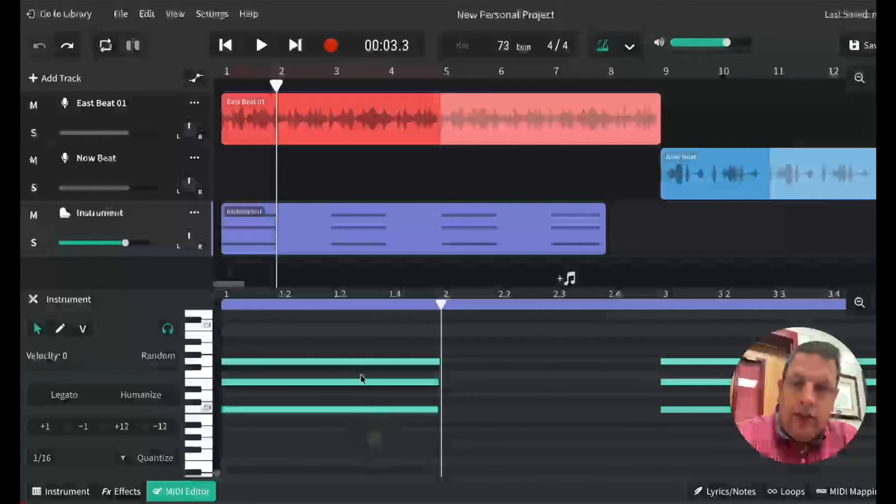
Step: Copy the three notes of the C-E-G chord in bar 1 and paste them at the start of bar 2
{"action": "left_click", "coordinate": [355, 362]}
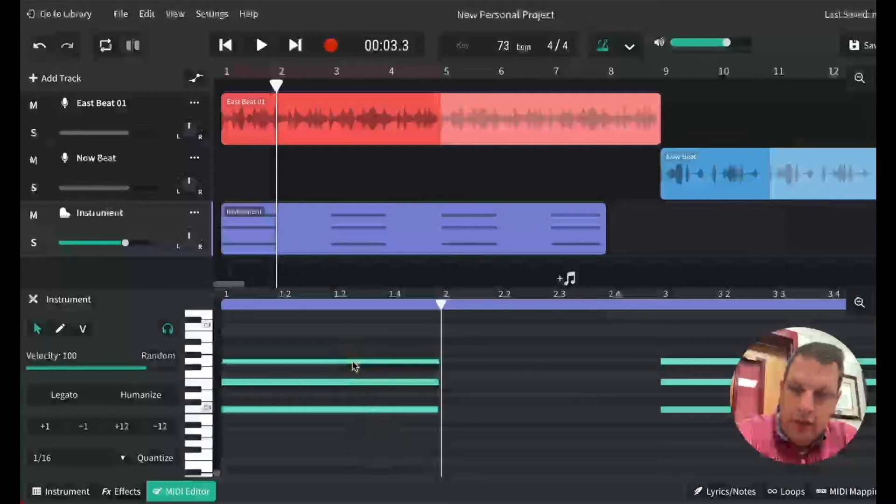
{"action": "left_click", "coordinate": [355, 383]}
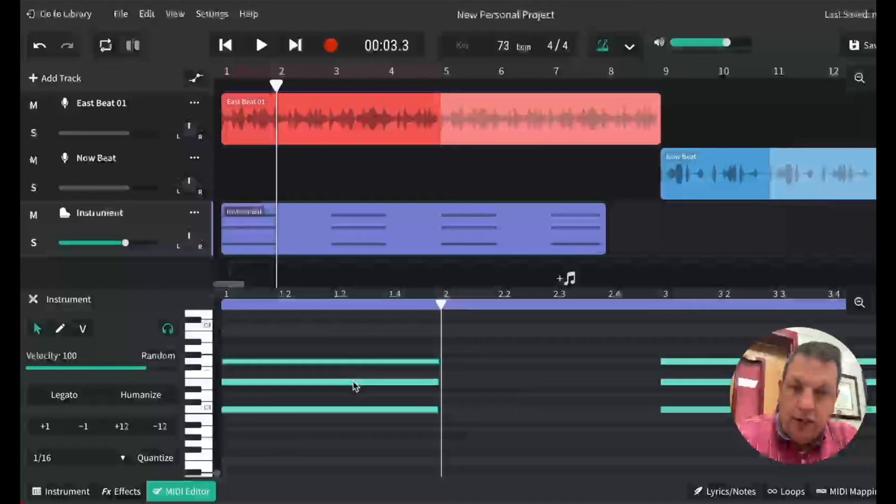
{"action": "left_click", "coordinate": [355, 384]}
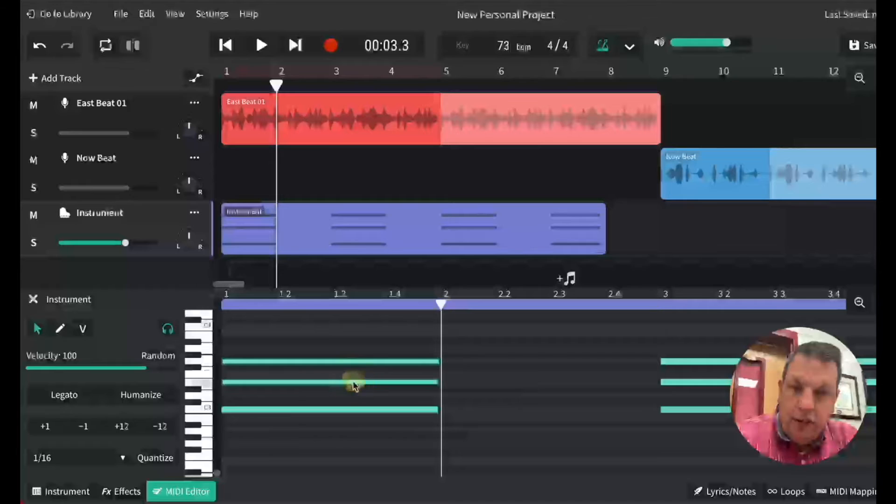
{"action": "left_click", "coordinate": [354, 411]}
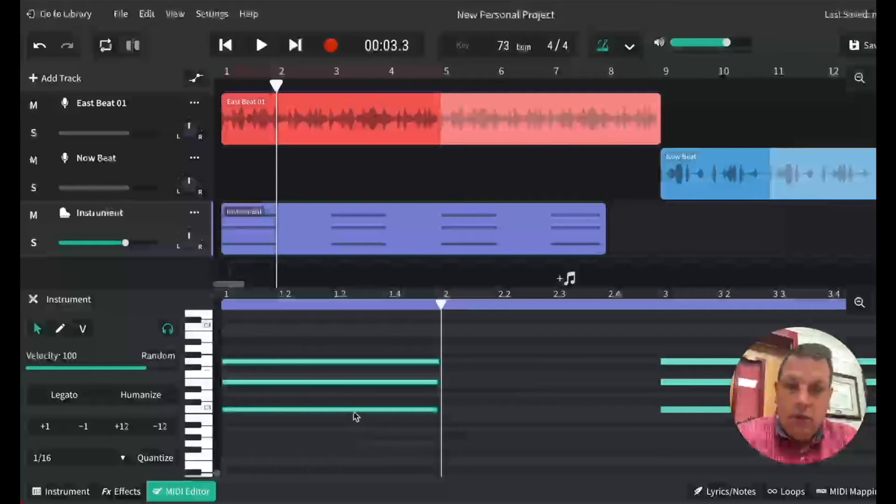
{"action": "right_click", "coordinate": [356, 416]}
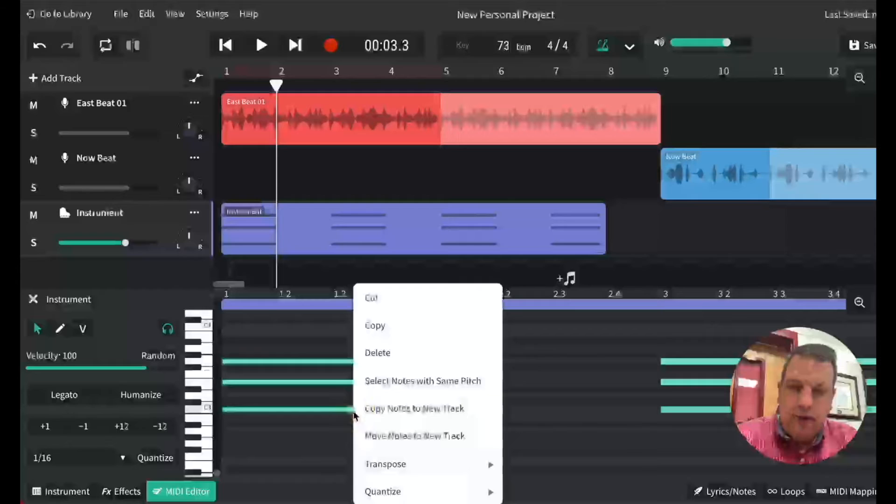
{"action": "left_click", "coordinate": [375, 326]}
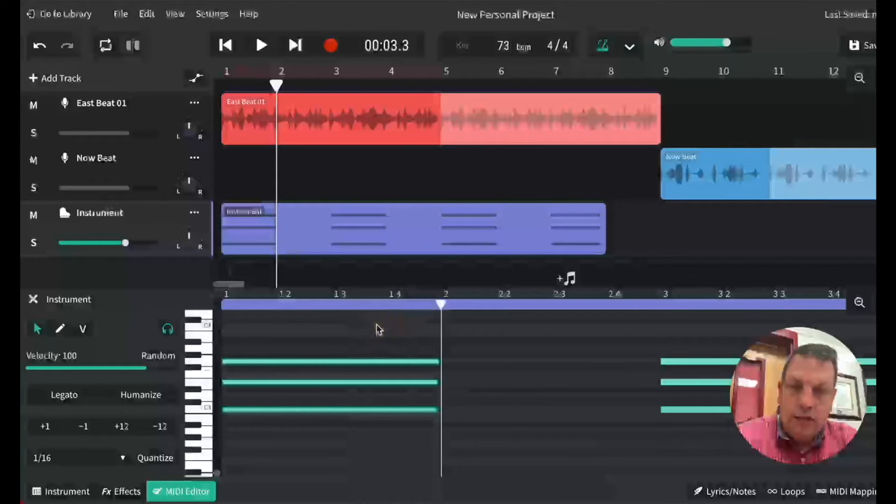
{"action": "right_click", "coordinate": [452, 360]}
{"action": "left_click", "coordinate": [472, 374]}
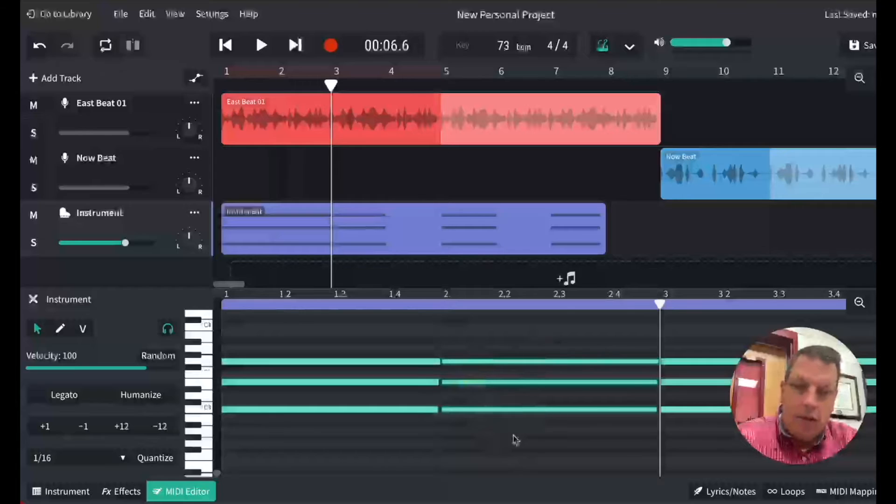
Step: Lower the bottom C3 note of the bar 2 chord by one semitone to B2
{"action": "left_click", "coordinate": [466, 335]}
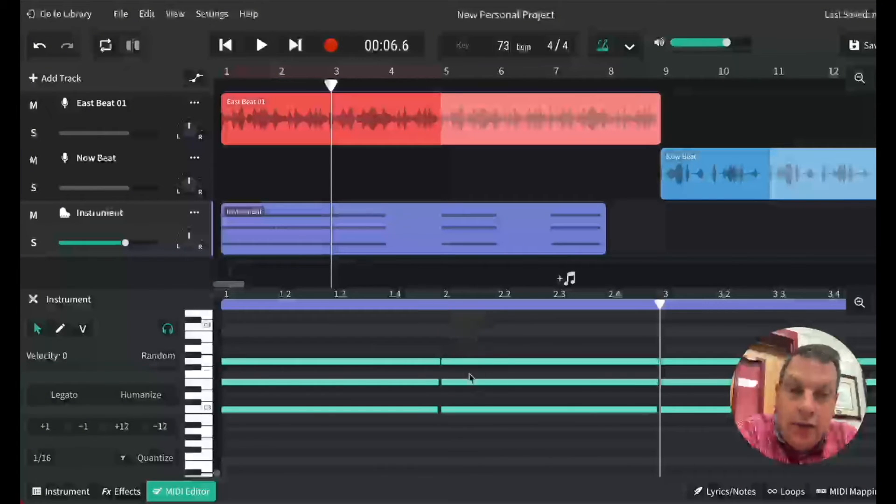
{"action": "left_click", "coordinate": [498, 409]}
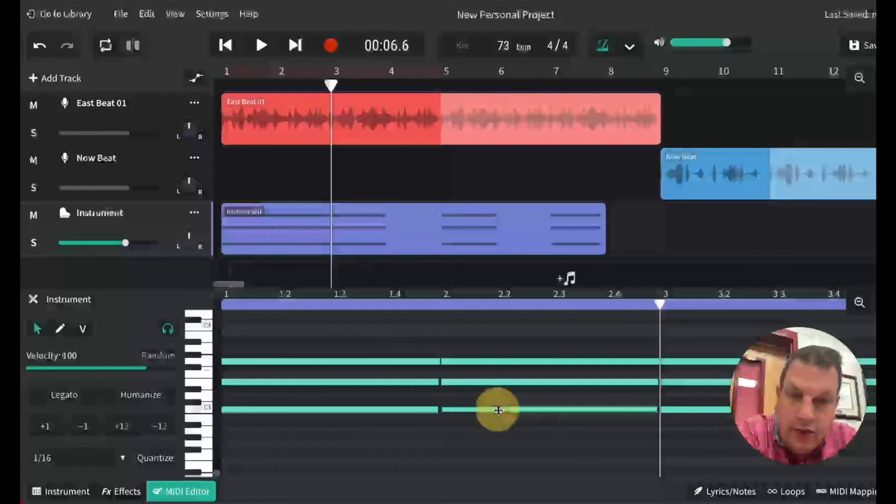
{"action": "left_click", "coordinate": [490, 336]}
{"action": "left_click", "coordinate": [489, 410]}
{"action": "left_click", "coordinate": [488, 413]}
{"action": "left_click_drag", "start_coordinate": [488, 413], "coordinate": [489, 423]}
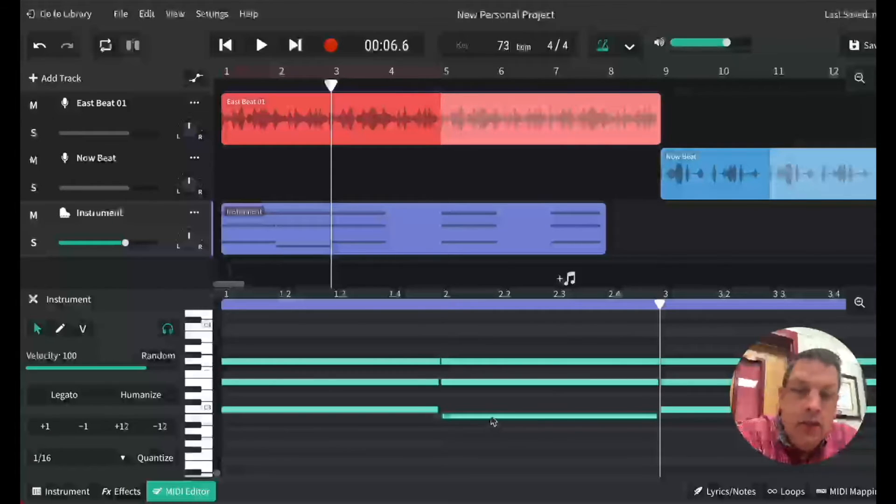
Step: Copy the whole B-E-G chord from bar 2 and paste it at the start of bar 4
{"action": "left_click_drag", "start_coordinate": [484, 328], "coordinate": [556, 444]}
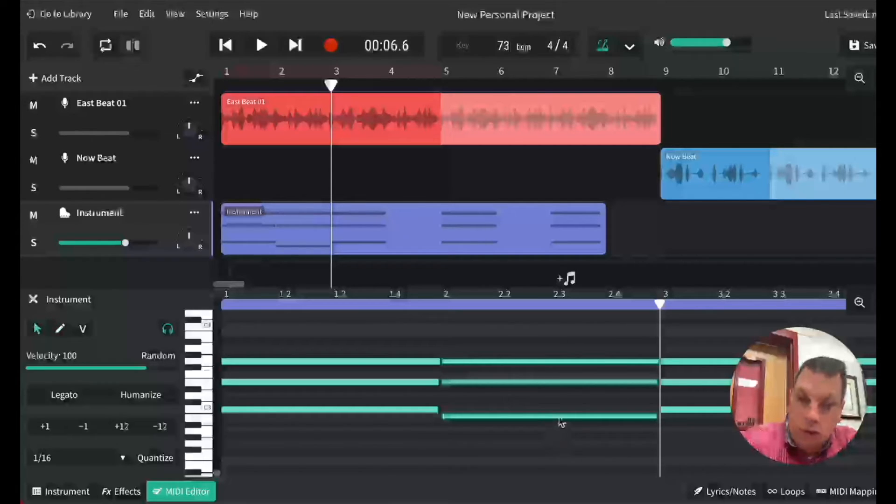
{"action": "right_click", "coordinate": [560, 423]}
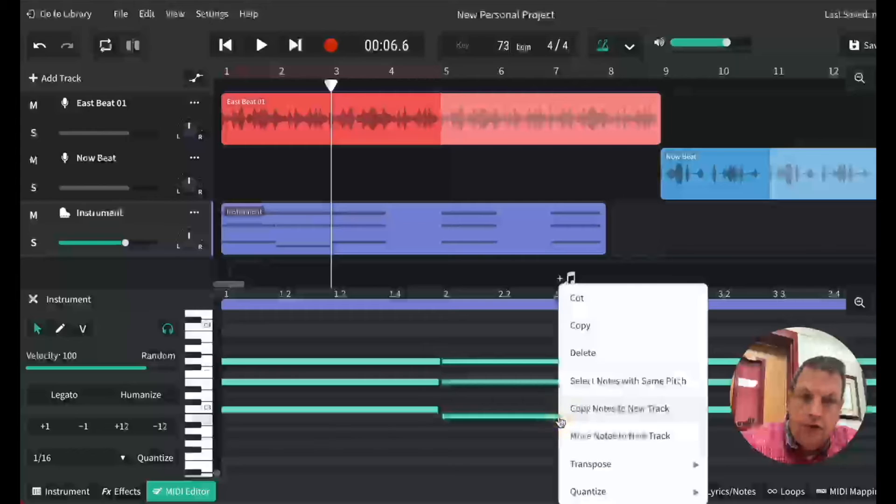
{"action": "left_click", "coordinate": [580, 326]}
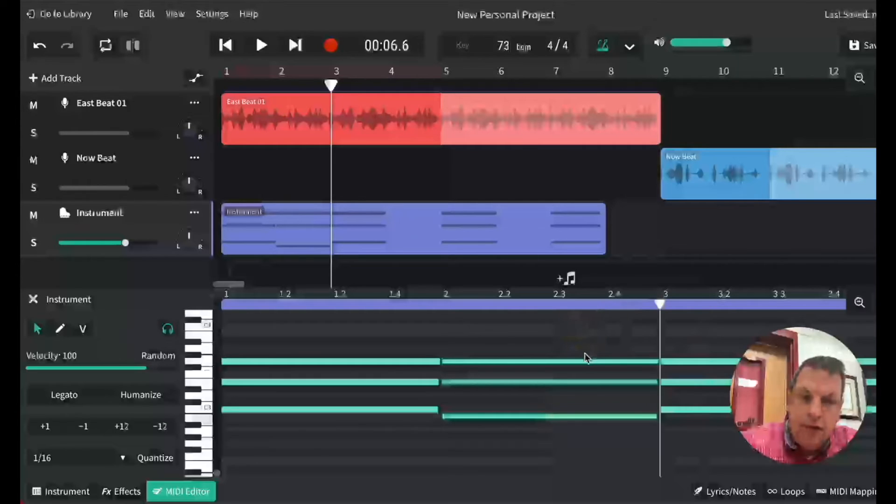
{"action": "scroll", "coordinate": [586, 357], "scroll_direction": "right", "scroll_amount": 5}
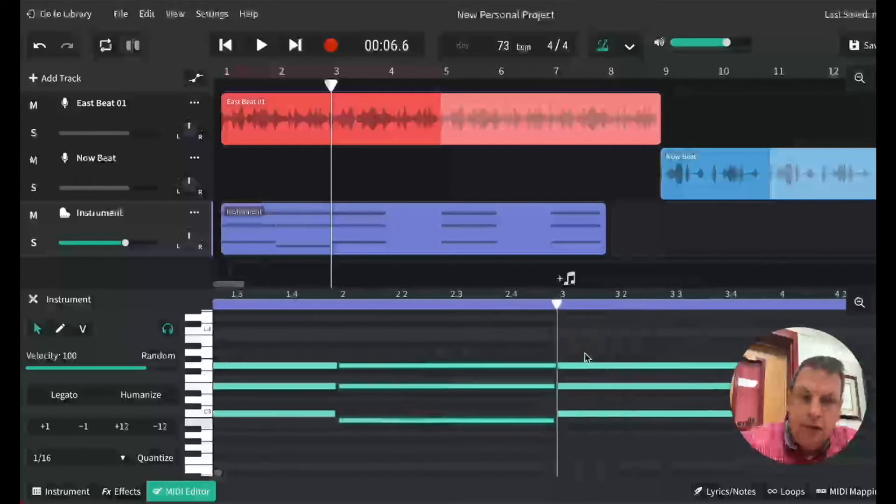
{"action": "left_click", "coordinate": [621, 303]}
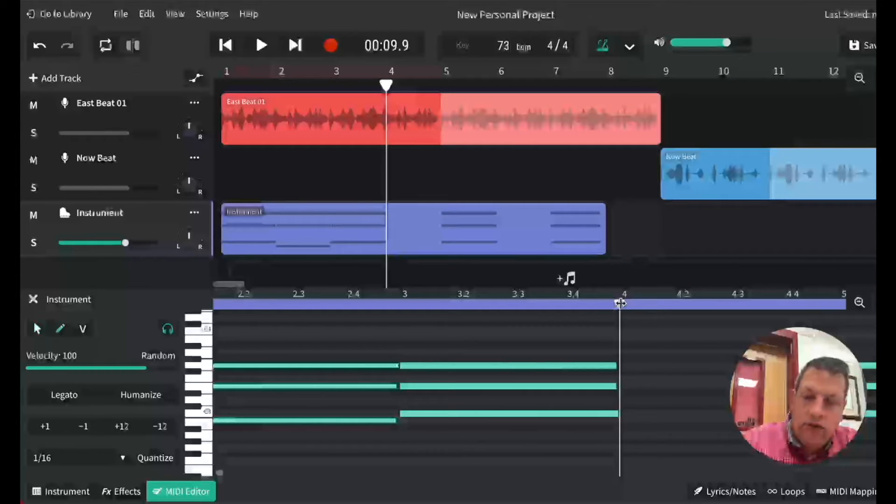
{"action": "key", "text": "ctrl+v"}
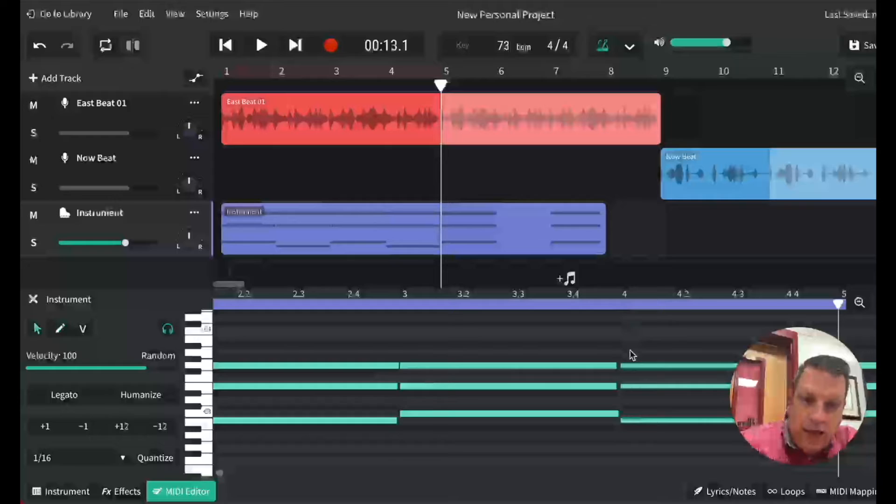
Step: Paste the copied B-E-G chord at the start of bar 6
{"action": "scroll", "coordinate": [625, 350], "scroll_direction": "right", "scroll_amount": 8}
{"action": "scroll", "coordinate": [625, 350], "scroll_direction": "right", "scroll_amount": 4}
{"action": "scroll", "coordinate": [625, 350], "scroll_direction": "left", "scroll_amount": 2}
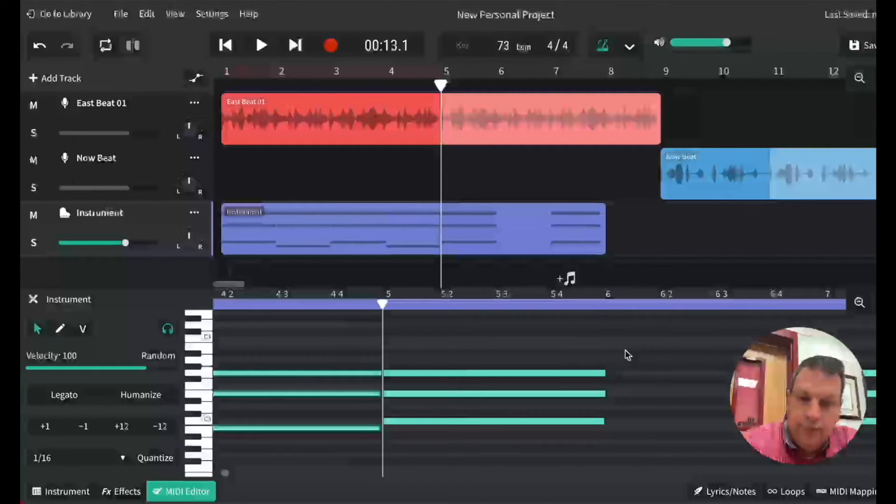
{"action": "left_click", "coordinate": [605, 304]}
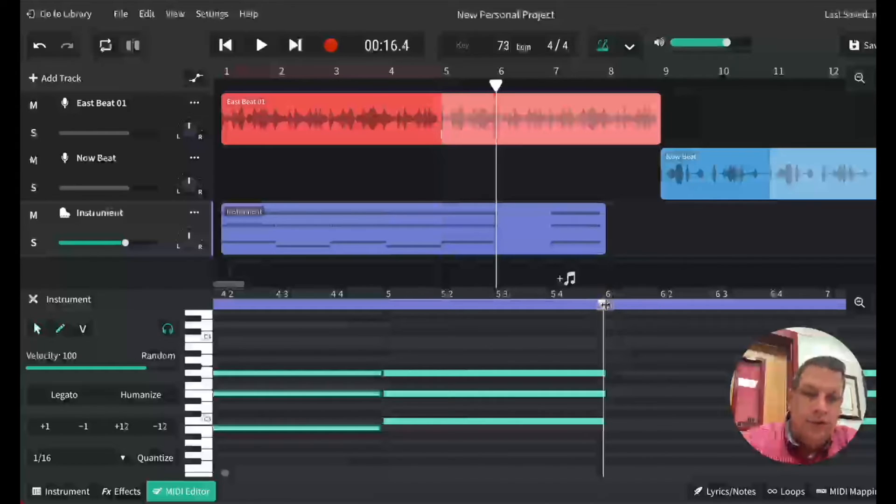
{"action": "right_click", "coordinate": [611, 359]}
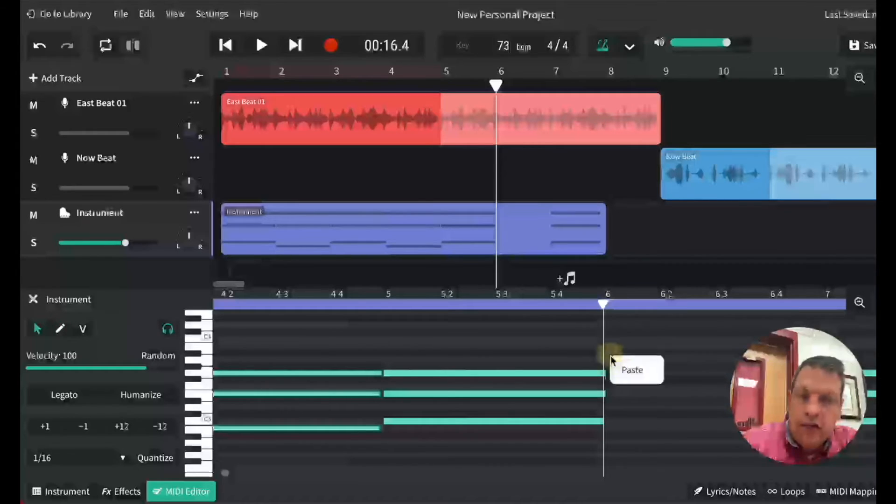
{"action": "left_click", "coordinate": [625, 399]}
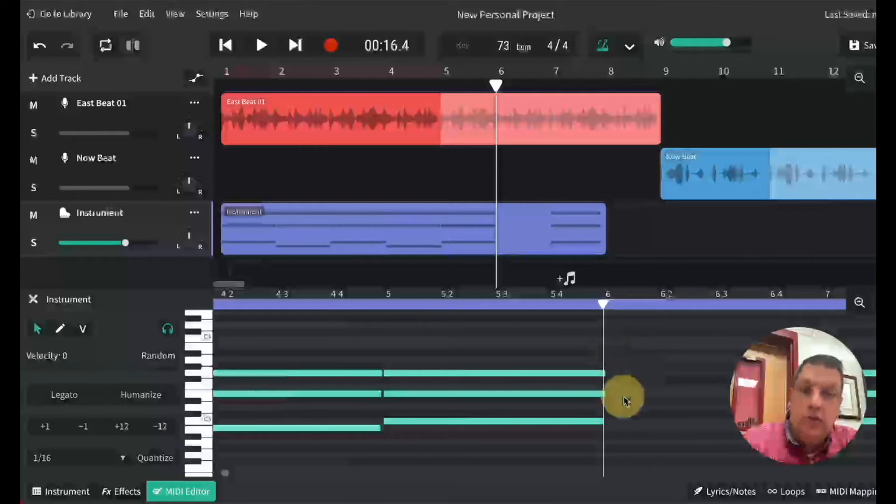
{"action": "right_click", "coordinate": [619, 358]}
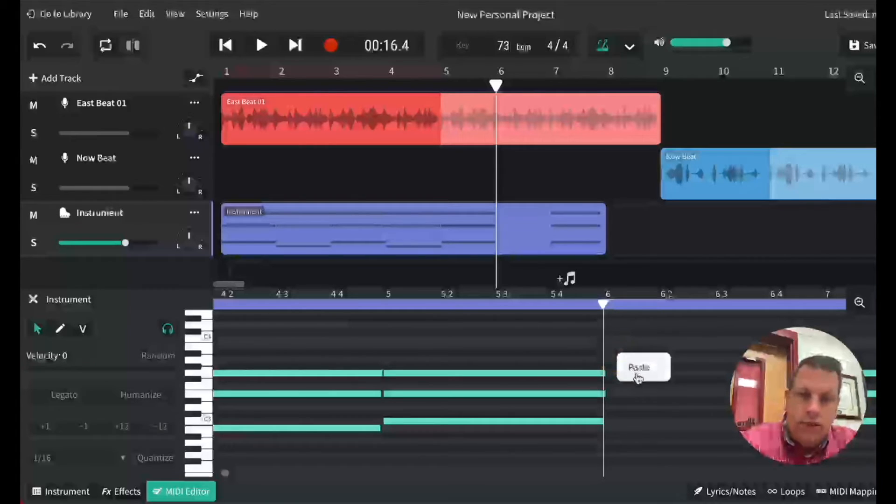
{"action": "left_click", "coordinate": [638, 377]}
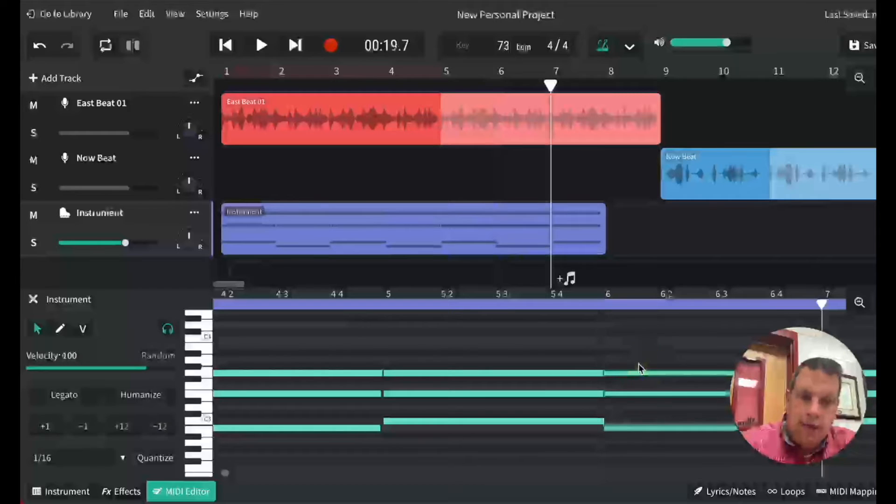
Step: Paste the copied B-E-G chord at the start of bar 8, where the instrument region ends
{"action": "scroll", "coordinate": [581, 365], "scroll_direction": "right", "scroll_amount": 9}
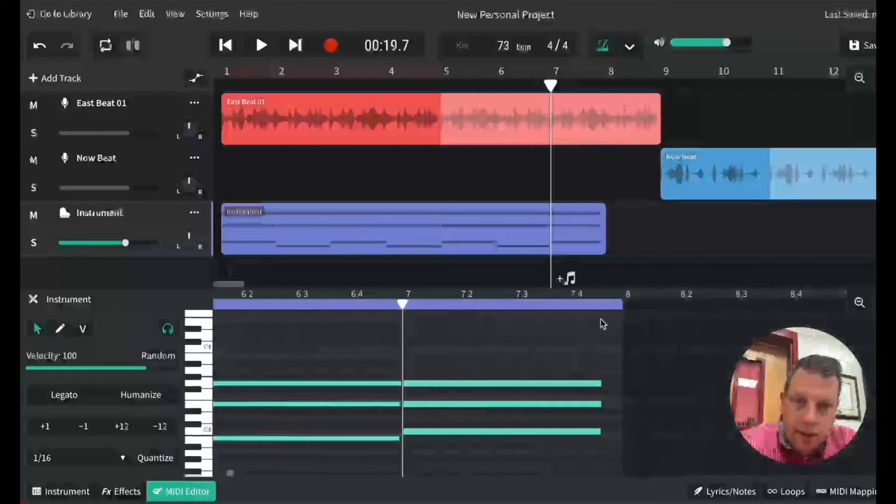
{"action": "left_click", "coordinate": [624, 303]}
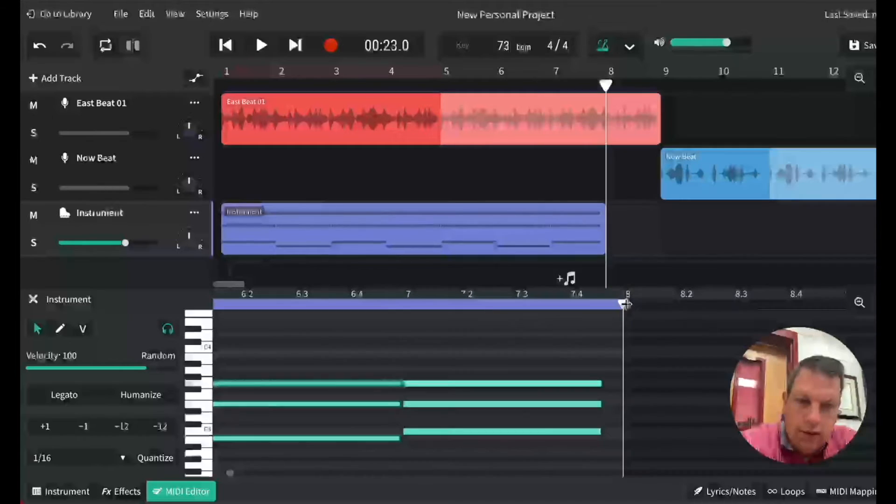
{"action": "right_click", "coordinate": [628, 307]}
{"action": "left_click", "coordinate": [591, 350]}
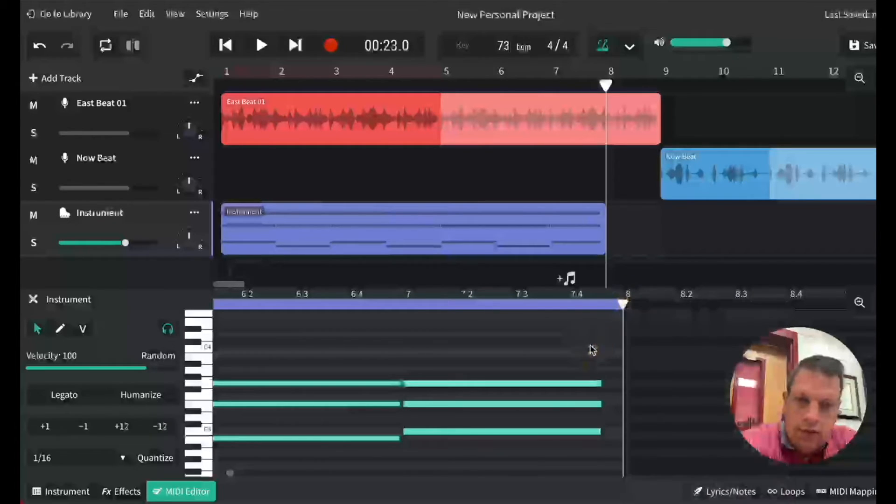
{"action": "key", "text": "ctrl+v"}
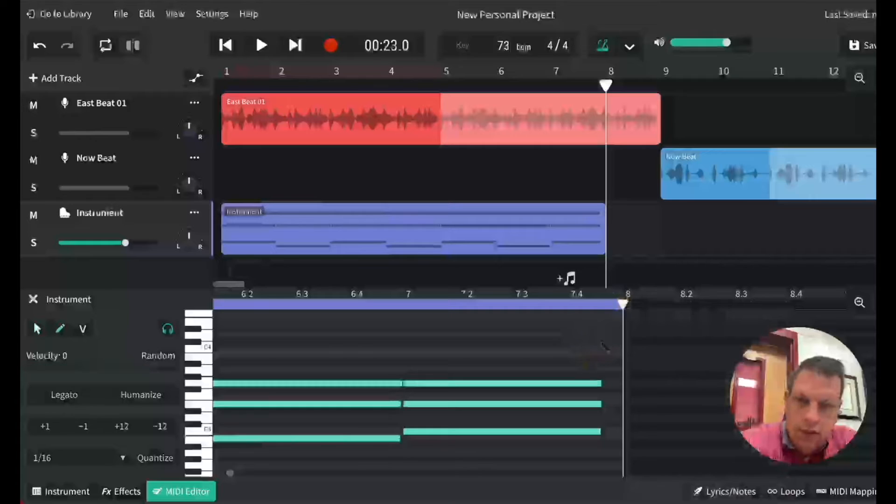
Step: Extend the end of the instrument region to the start of bar 9 so it covers the bar 8 chord
{"action": "scroll", "coordinate": [602, 401], "scroll_direction": "down", "scroll_amount": 3}
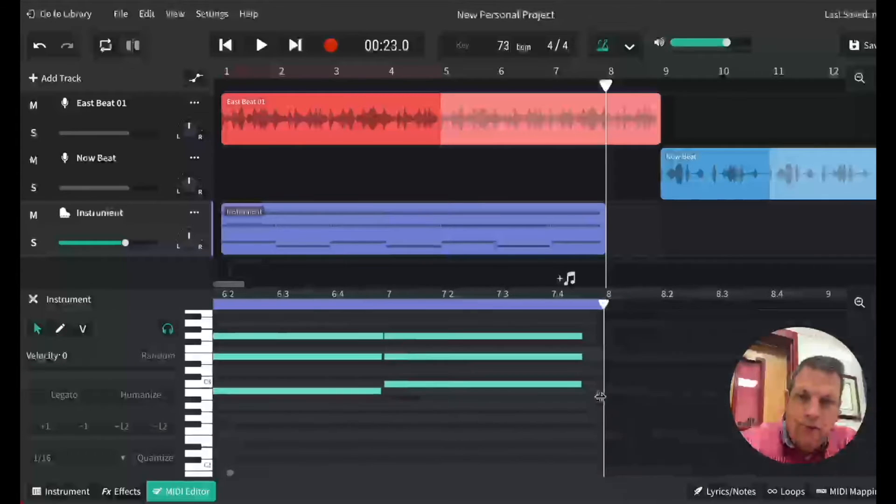
{"action": "scroll", "coordinate": [602, 401], "scroll_direction": "right", "scroll_amount": 1}
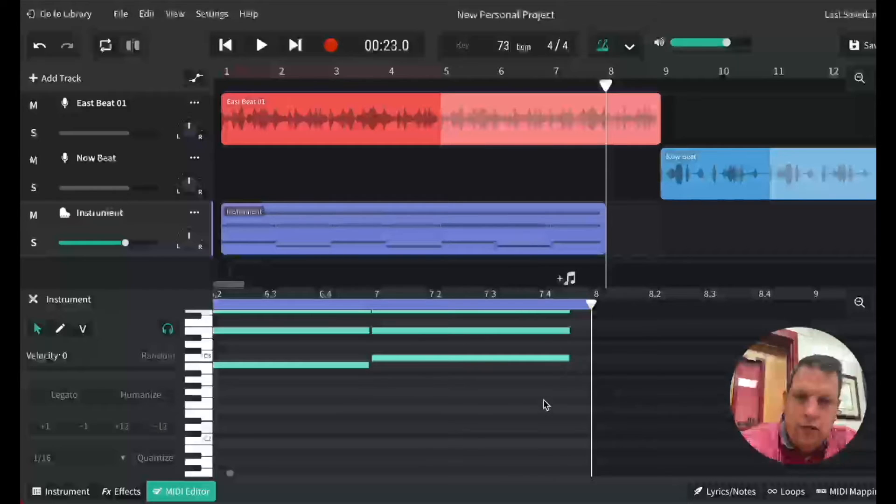
{"action": "scroll", "coordinate": [542, 404], "scroll_direction": "up", "scroll_amount": 3}
{"action": "scroll", "coordinate": [541, 404], "scroll_direction": "left", "scroll_amount": 1}
{"action": "left_click", "coordinate": [531, 234]}
{"action": "left_click", "coordinate": [596, 246]}
{"action": "left_click_drag", "start_coordinate": [597, 246], "coordinate": [646, 244]}
{"action": "scroll", "coordinate": [605, 370], "scroll_direction": "right", "scroll_amount": 5}
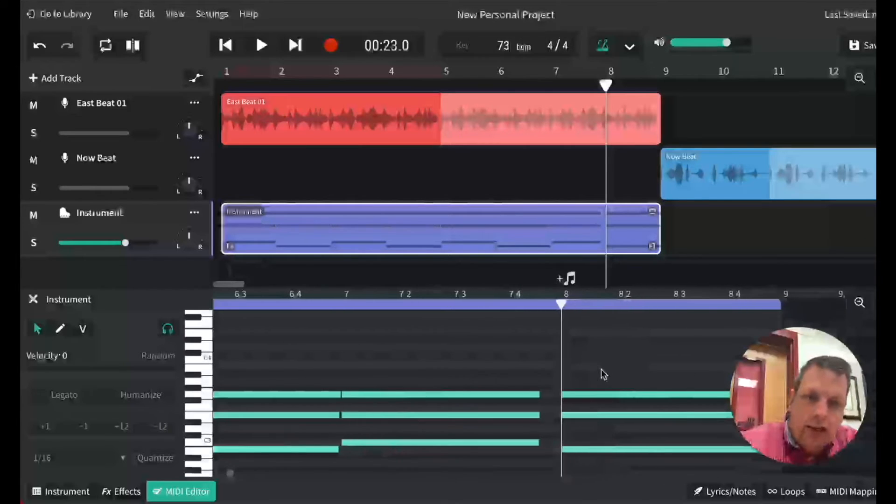
Step: Undo the last extension of the instrument region that covers the bar 8 chord
{"action": "scroll", "coordinate": [603, 374], "scroll_direction": "down", "scroll_amount": 3}
{"action": "scroll", "coordinate": [603, 375], "scroll_direction": "up", "scroll_amount": 3}
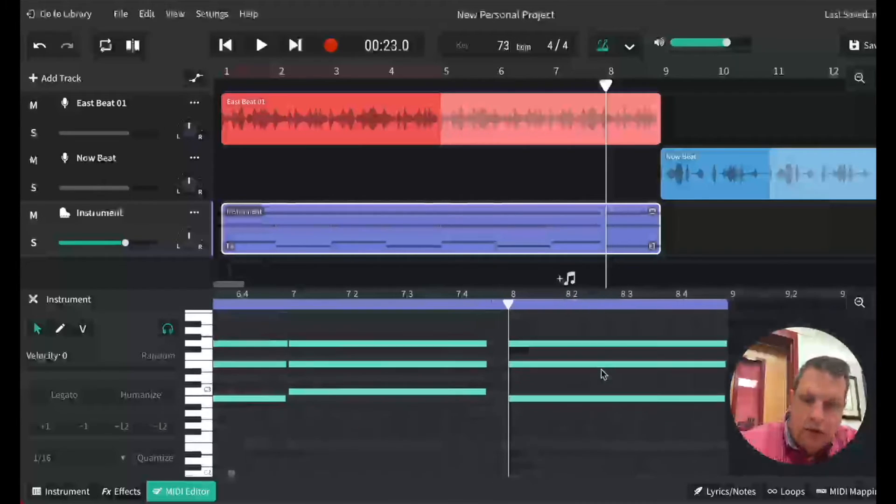
{"action": "key", "text": "ctrl+z"}
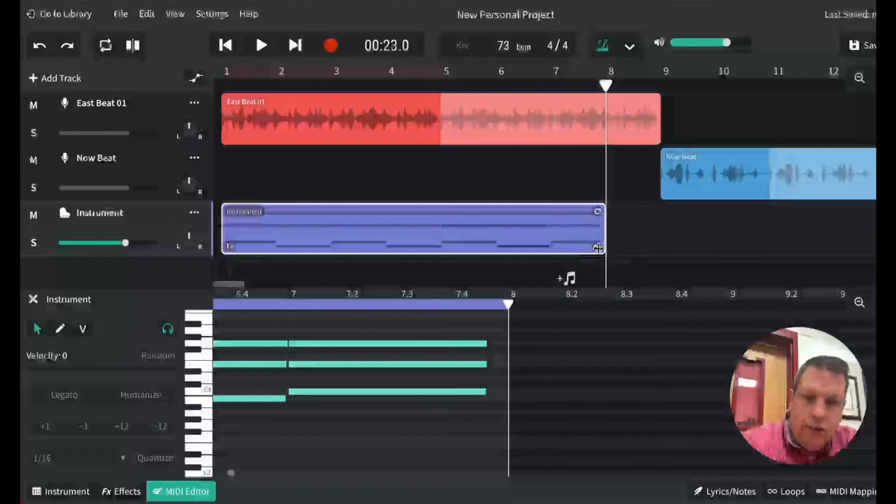
Step: Extend the end of the instrument region to the start of bar 9 and paste the copied B-E-G chord at the start of bar 8
{"action": "left_click_drag", "start_coordinate": [596, 245], "coordinate": [655, 247]}
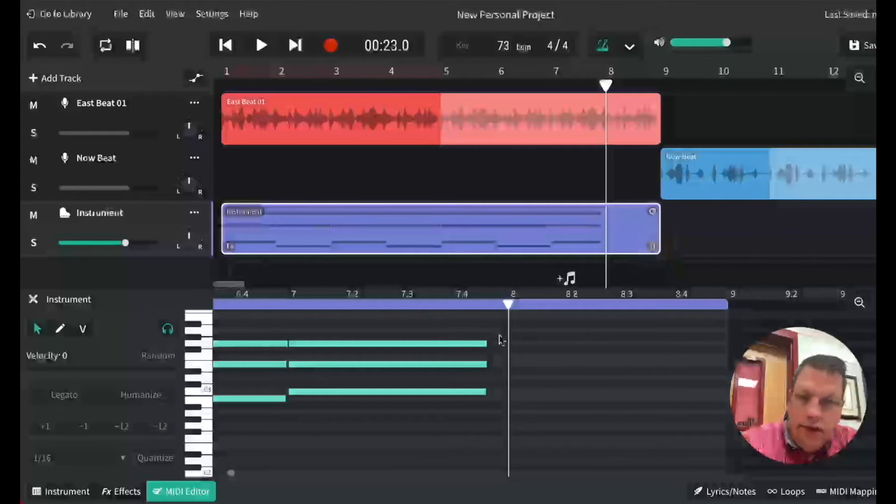
{"action": "left_click", "coordinate": [515, 332]}
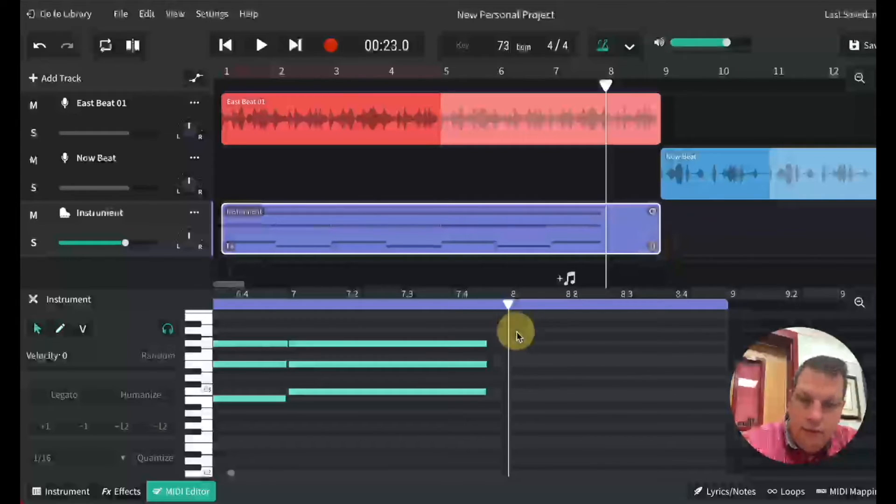
{"action": "key", "text": "ctrl+v"}
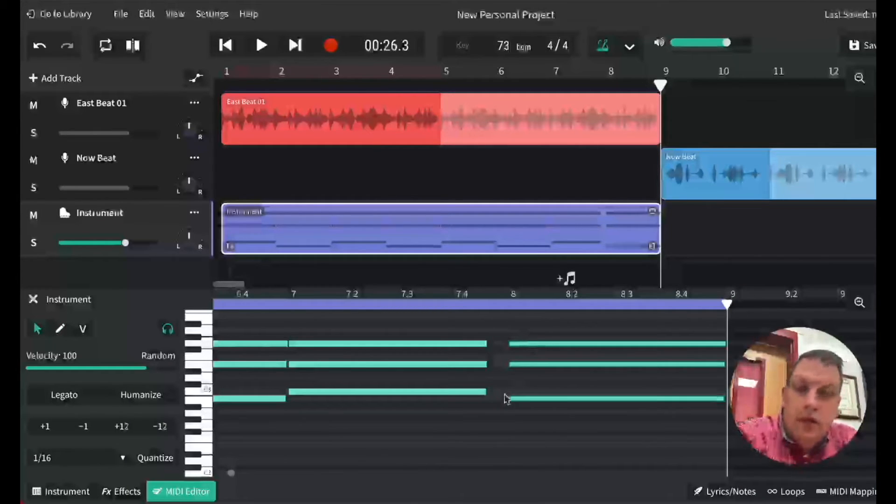
Step: Play the project from the beginning through all eight bars of chords and pause just after bar 9 starts
{"action": "scroll", "coordinate": [464, 440], "scroll_direction": "left", "scroll_amount": 6}
{"action": "scroll", "coordinate": [466, 440], "scroll_direction": "left", "scroll_amount": 10}
{"action": "scroll", "coordinate": [466, 440], "scroll_direction": "down", "scroll_amount": 3}
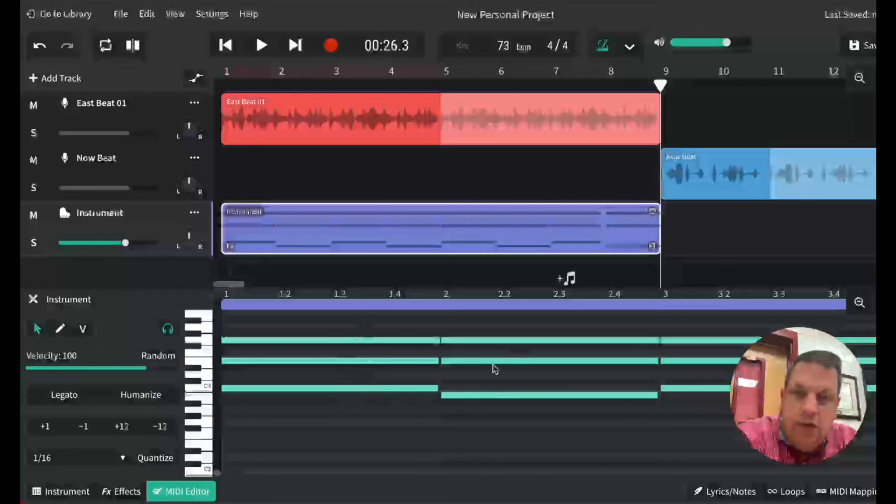
{"action": "left_click", "coordinate": [225, 46]}
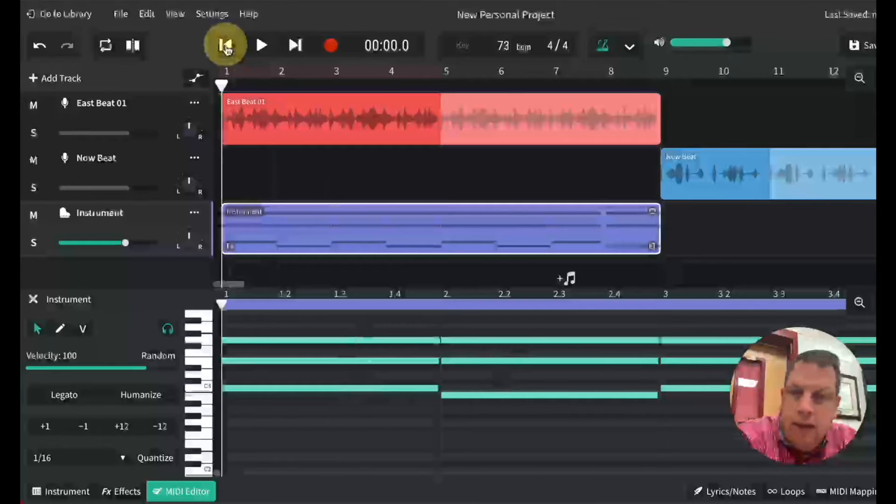
{"action": "left_click", "coordinate": [262, 45]}
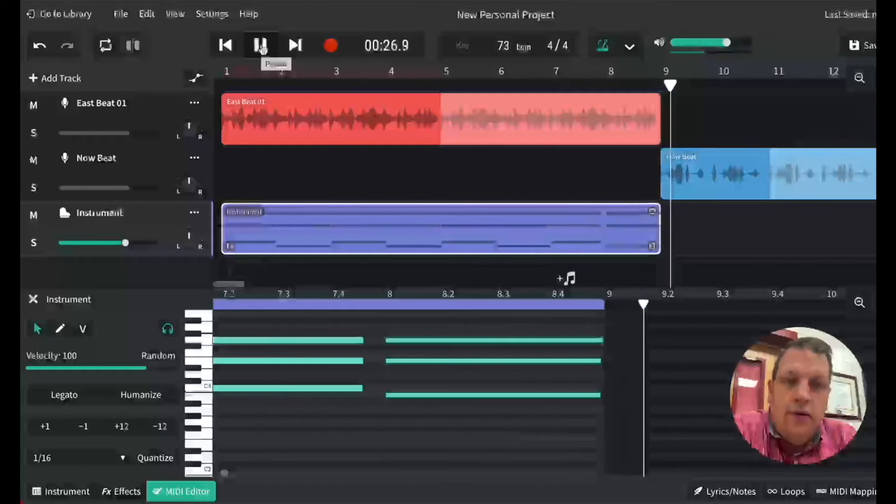
{"action": "left_click", "coordinate": [261, 47]}
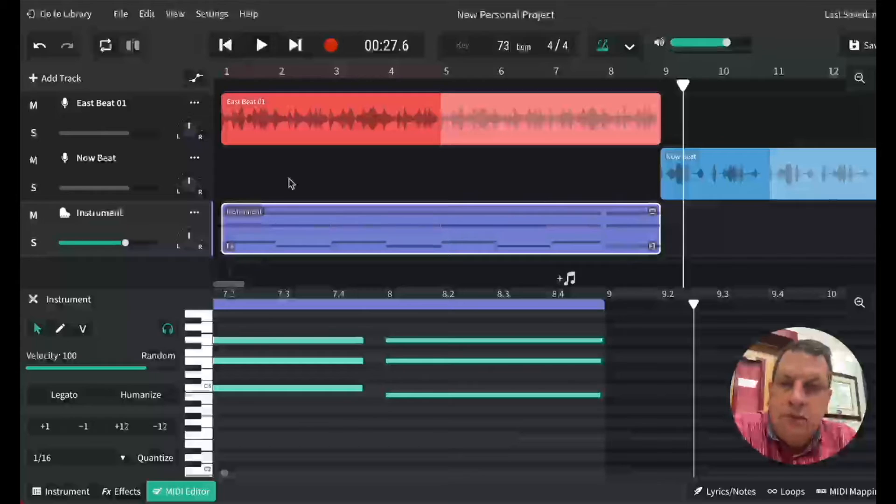
Step: Change the chord track's instrument sound from Grand Piano to Electric Piano
{"action": "scroll", "coordinate": [290, 182], "scroll_direction": "down", "scroll_amount": 1}
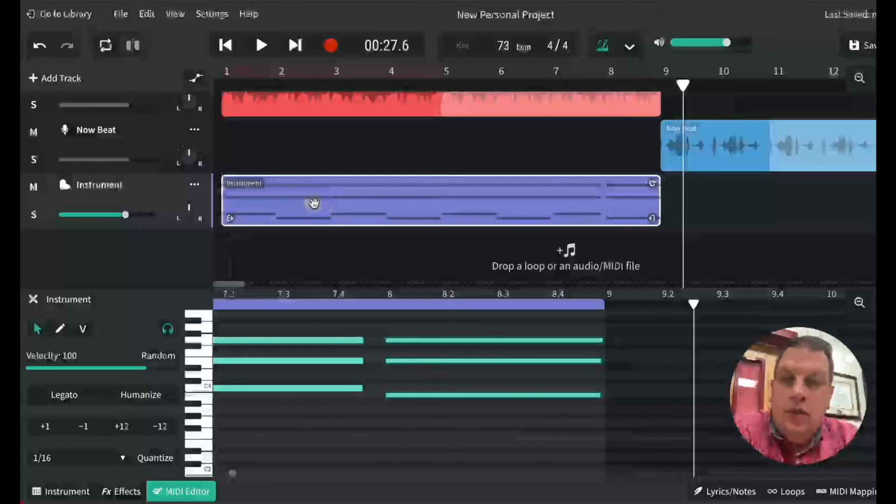
{"action": "left_click", "coordinate": [161, 199]}
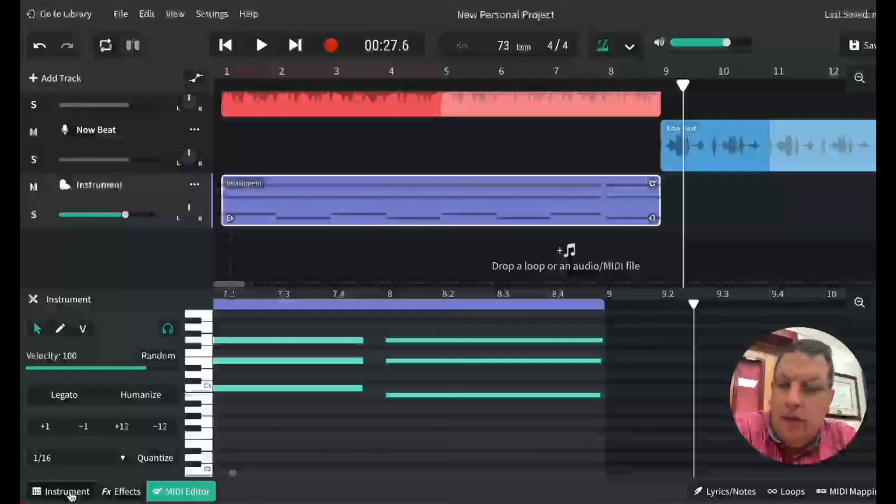
{"action": "left_click", "coordinate": [70, 493]}
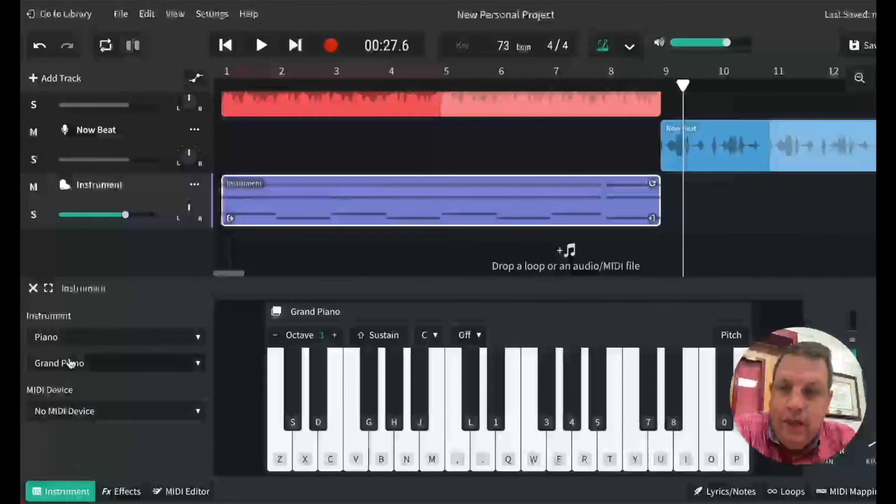
{"action": "left_click", "coordinate": [122, 364]}
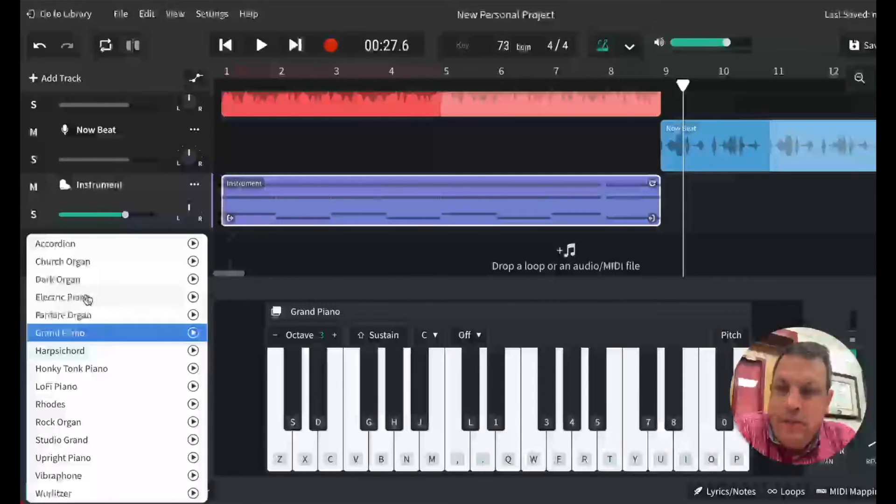
{"action": "left_click", "coordinate": [87, 296]}
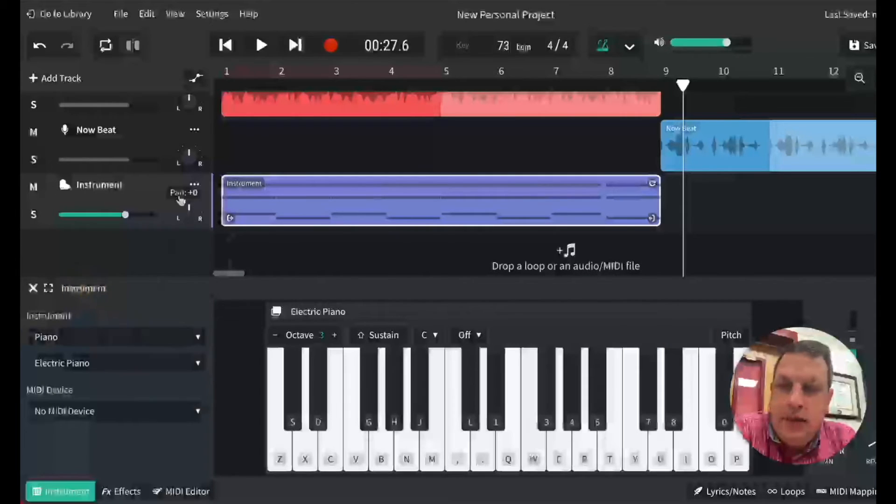
Step: Play the project from the beginning to hear the chords with the Electric Piano sound
{"action": "left_click", "coordinate": [226, 44]}
{"action": "left_click", "coordinate": [261, 44]}
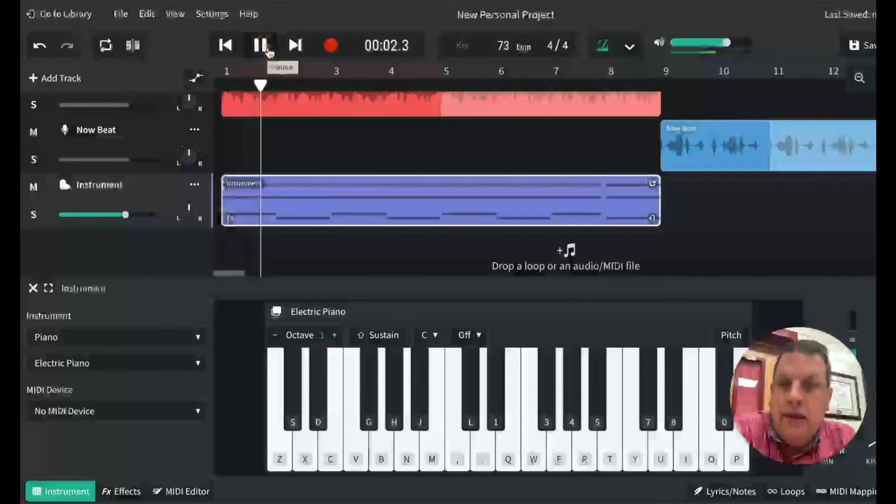
Step: Pause playback and change the Instrument track's sound to Cello Section from the Strings category
{"action": "left_click", "coordinate": [268, 50]}
{"action": "left_click", "coordinate": [90, 363]}
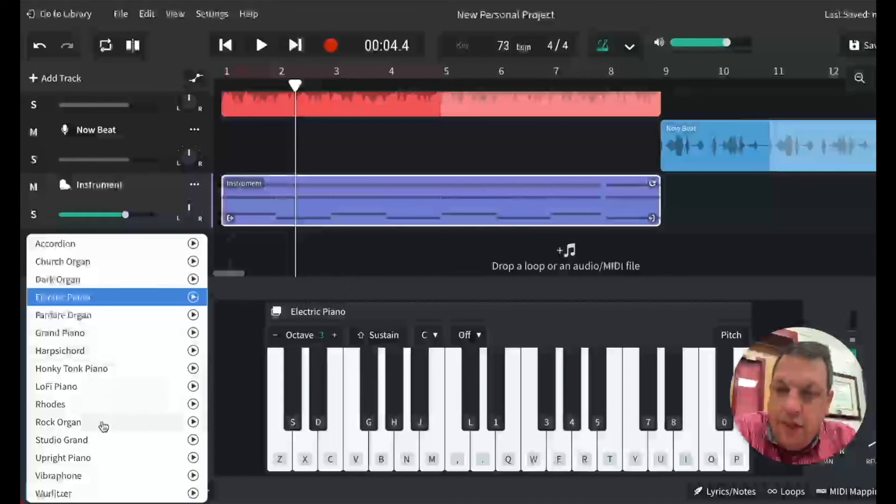
{"action": "left_click", "coordinate": [80, 297]}
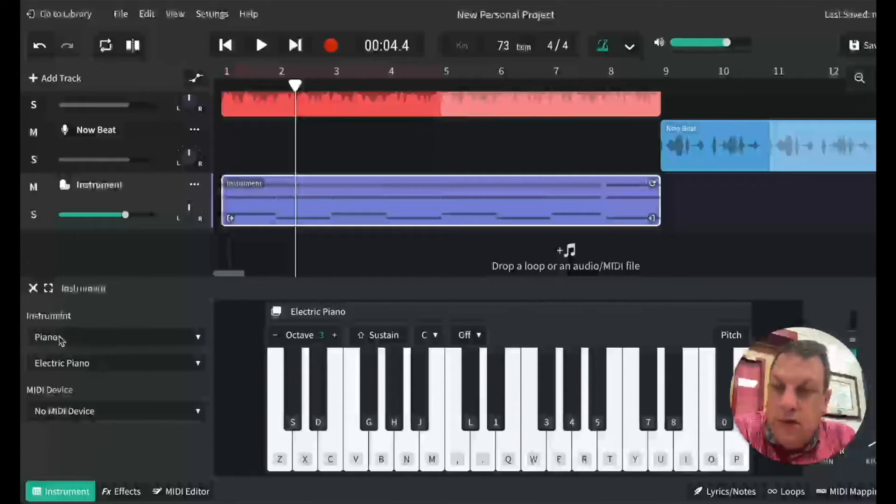
{"action": "left_click", "coordinate": [198, 339]}
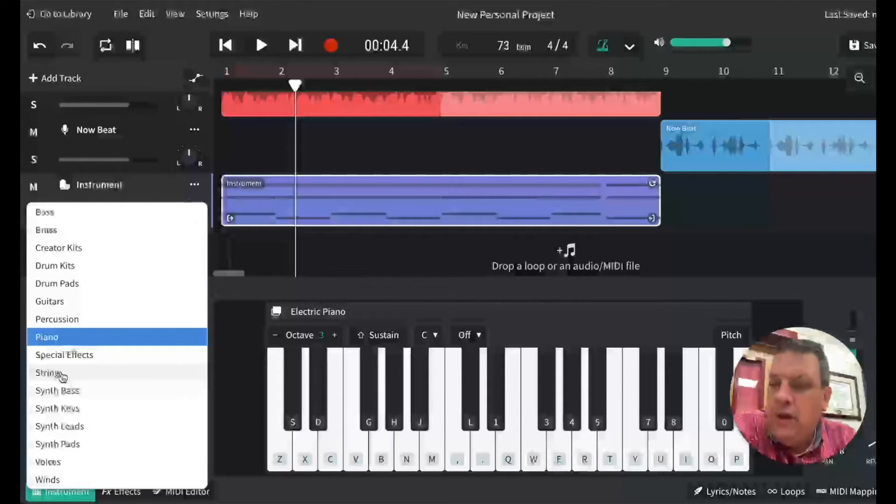
{"action": "left_click", "coordinate": [62, 375]}
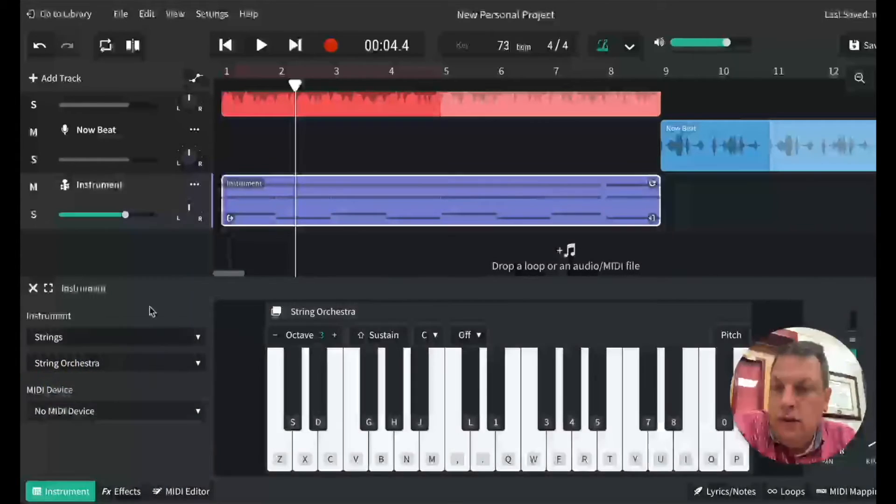
{"action": "left_click", "coordinate": [134, 374]}
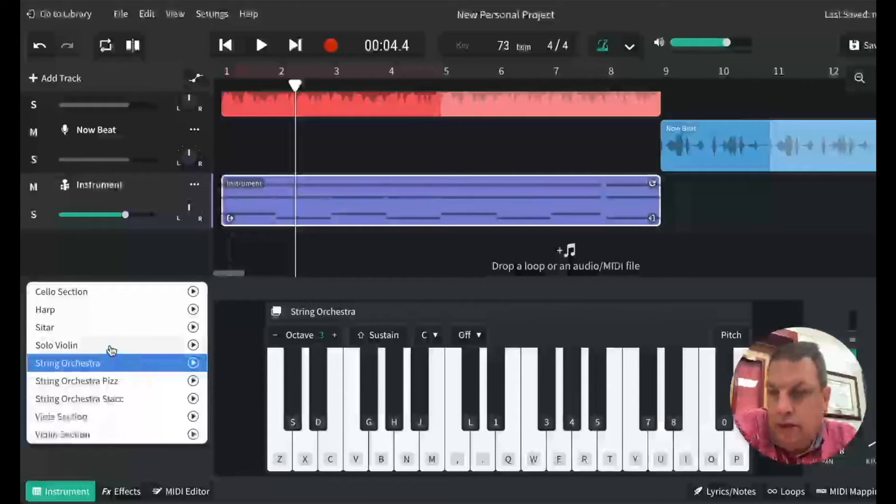
{"action": "left_click", "coordinate": [95, 293]}
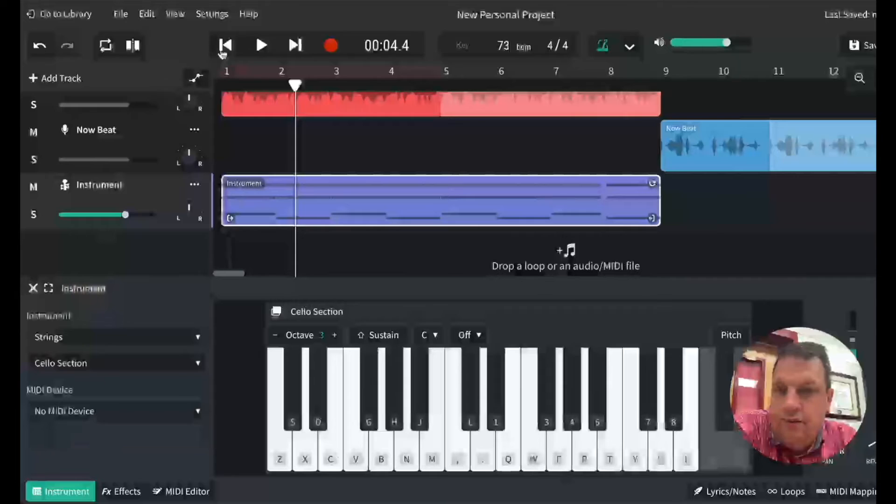
Step: Play the project from the beginning for about three bars to hear the cello sound, and pause it
{"action": "left_click", "coordinate": [225, 45]}
{"action": "left_click", "coordinate": [262, 45]}
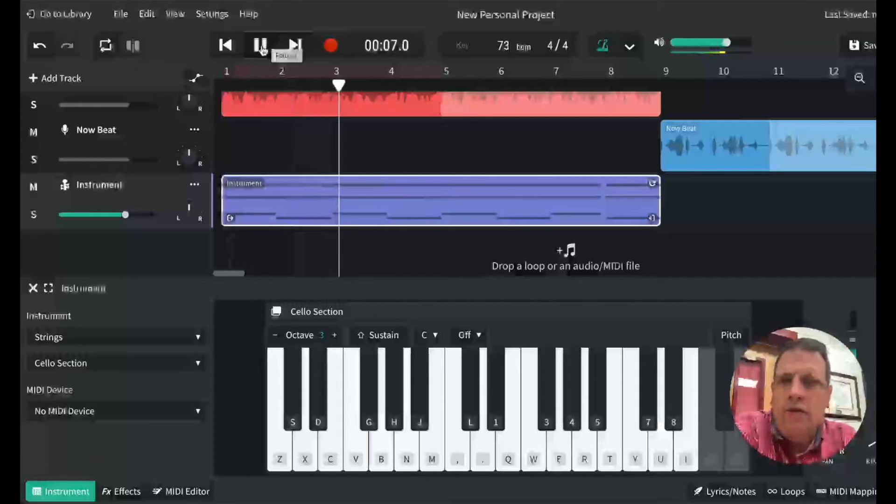
{"action": "left_click", "coordinate": [262, 47]}
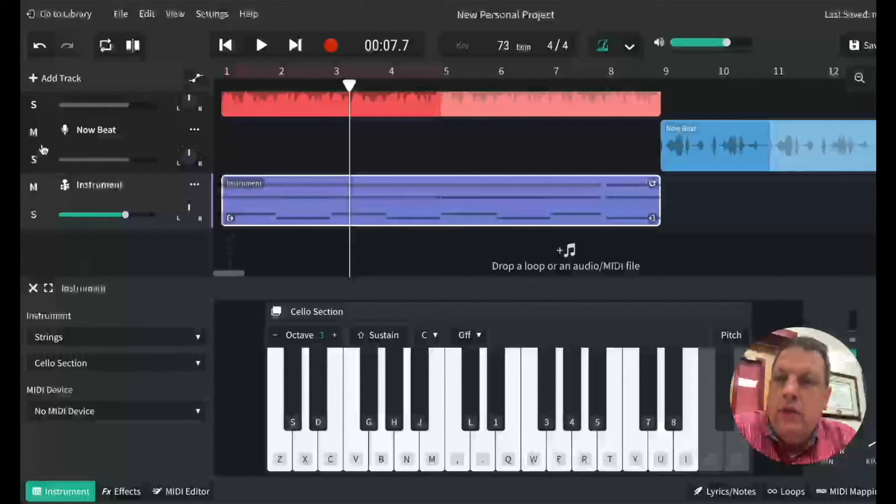
Step: Add a new virtual instrument track and return the playhead to the start of the project
{"action": "left_click", "coordinate": [61, 80]}
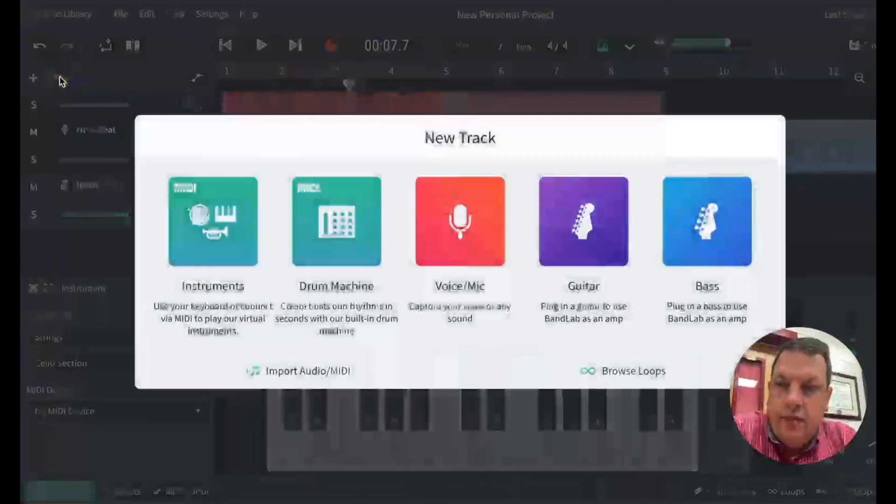
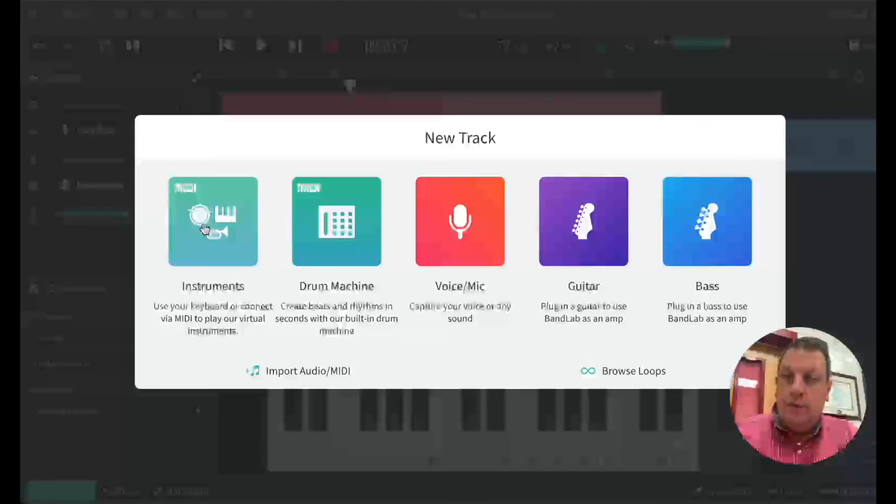
{"action": "left_click", "coordinate": [205, 229]}
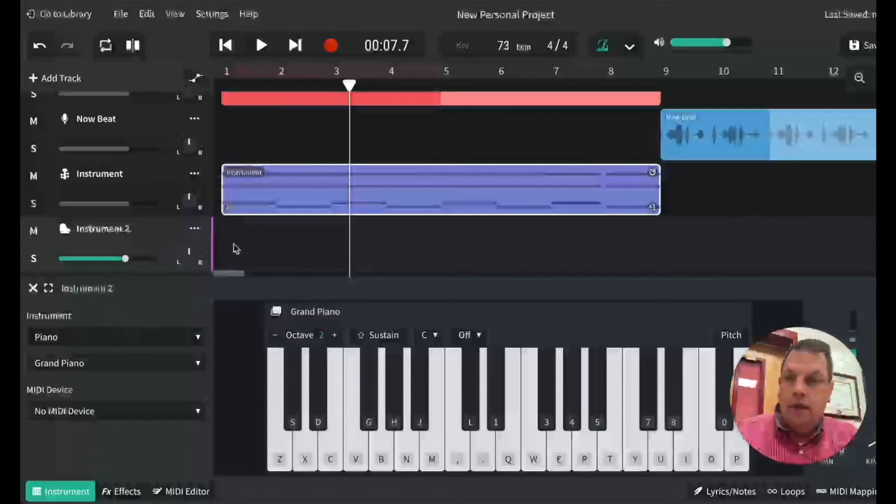
{"action": "left_click", "coordinate": [224, 52]}
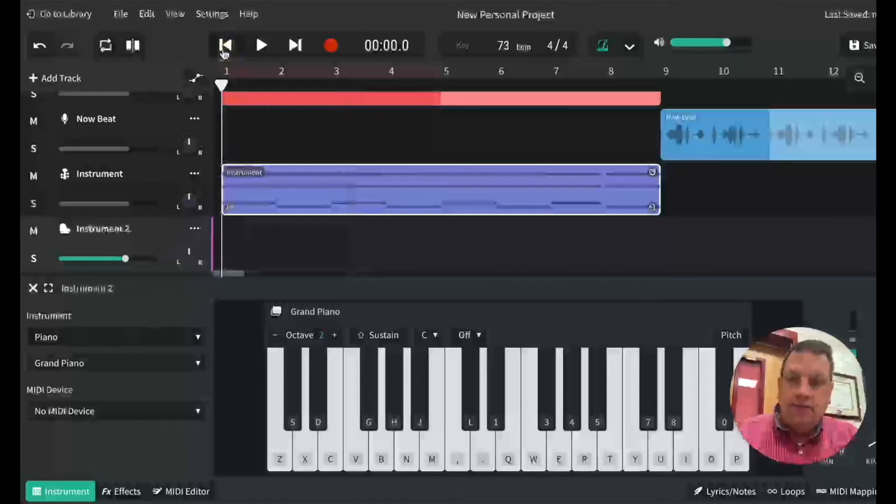
Step: Practise alternating the low C and E notes on the Grand Piano's on-screen keyboard at octave 2
{"action": "left_click", "coordinate": [282, 444]}
{"action": "left_click", "coordinate": [282, 446]}
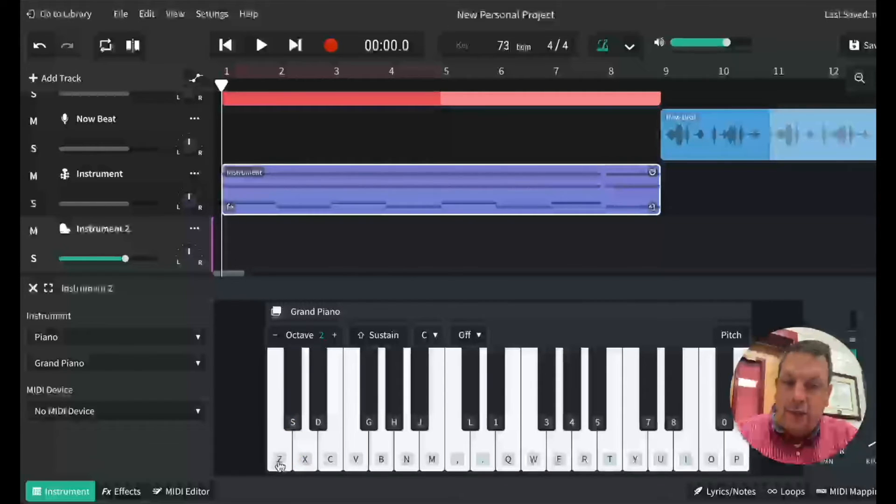
{"action": "left_click", "coordinate": [281, 450]}
{"action": "left_click", "coordinate": [281, 450]}
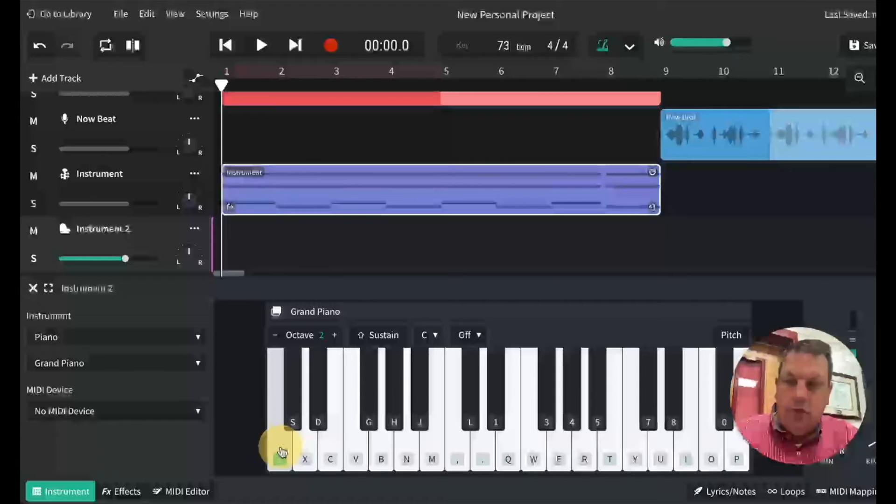
{"action": "left_click", "coordinate": [330, 446]}
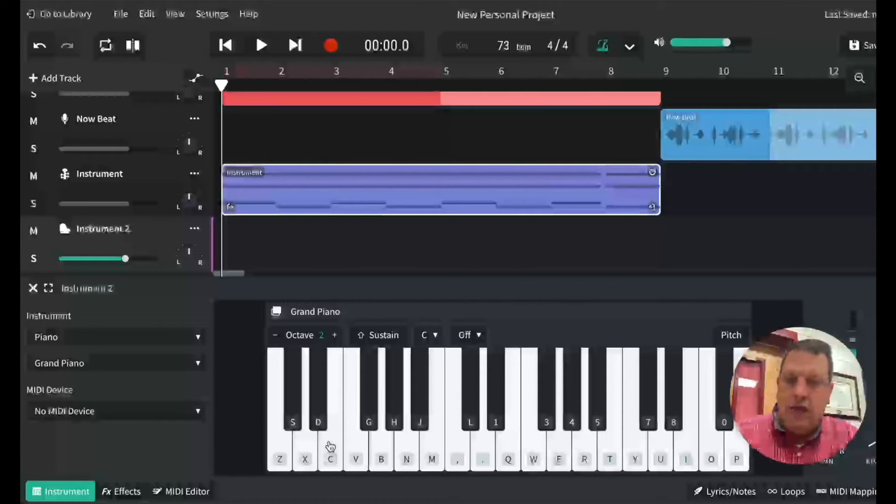
{"action": "key", "text": "z"}
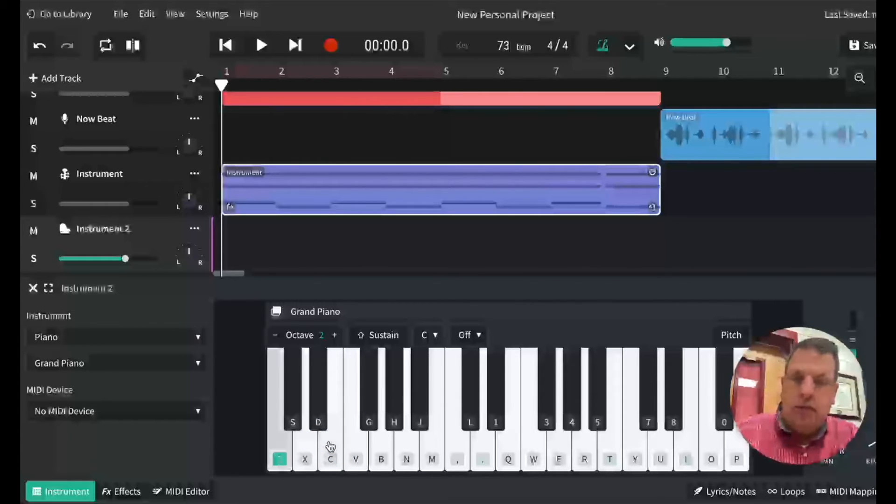
{"action": "key", "text": "c"}
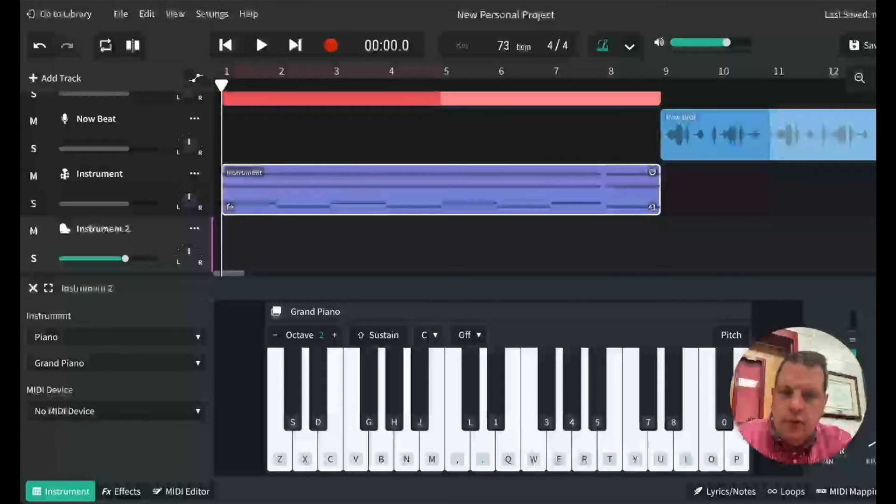
{"action": "left_click", "coordinate": [284, 449]}
{"action": "left_click", "coordinate": [326, 451]}
{"action": "key", "text": "z"}
{"action": "key", "text": "c"}
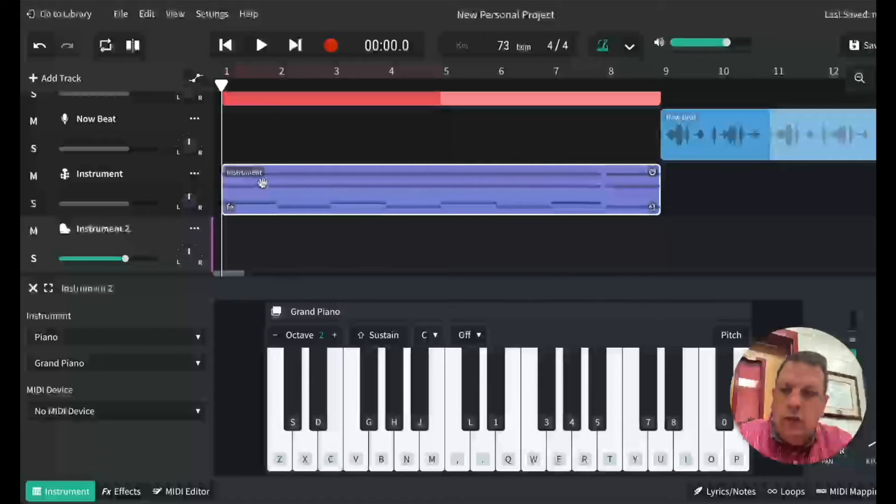
Step: Record an eight-bar Grand Piano part on Instrument 2, alternating low C and E with one held note per bar
{"action": "left_click", "coordinate": [330, 47]}
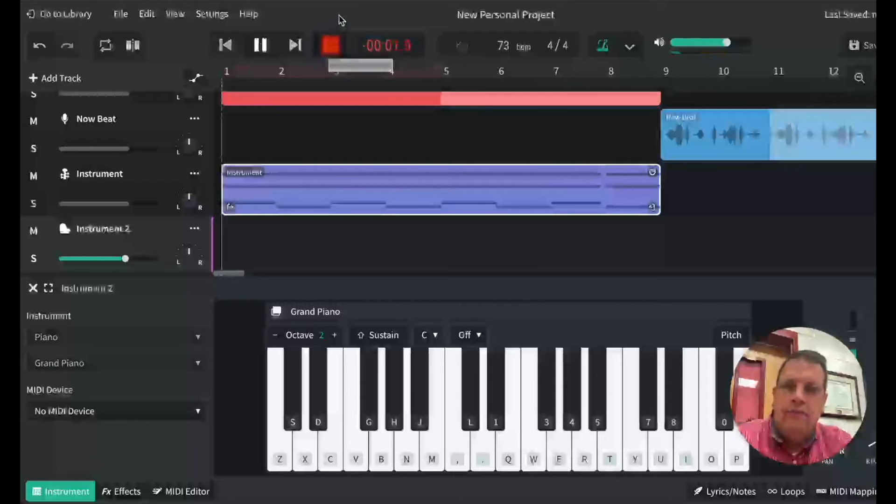
{"action": "key", "text": "z"}
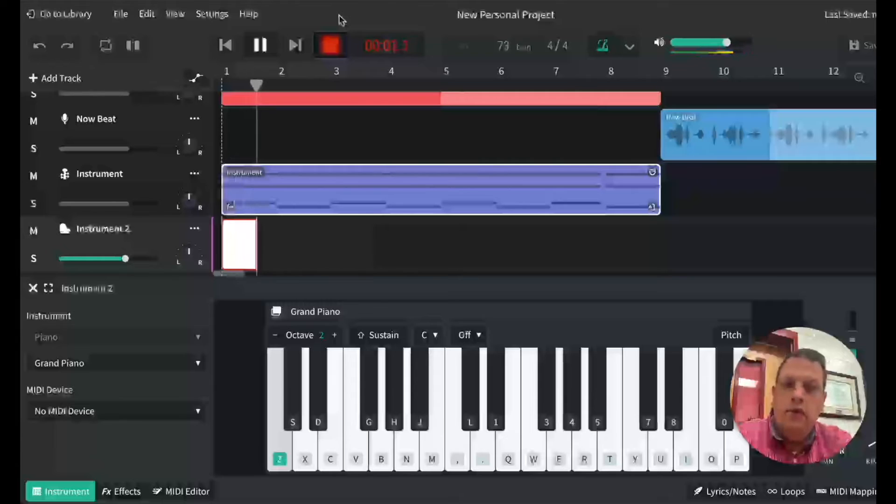
{"action": "key", "text": "c"}
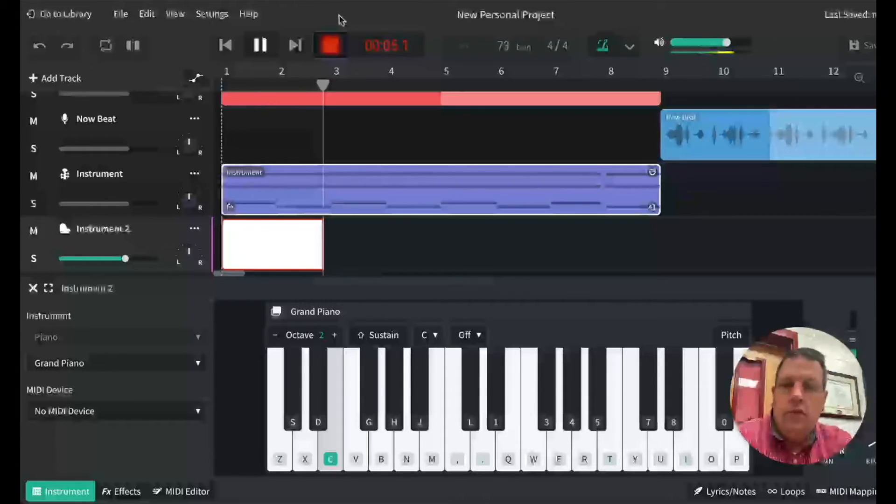
{"action": "key", "text": "z"}
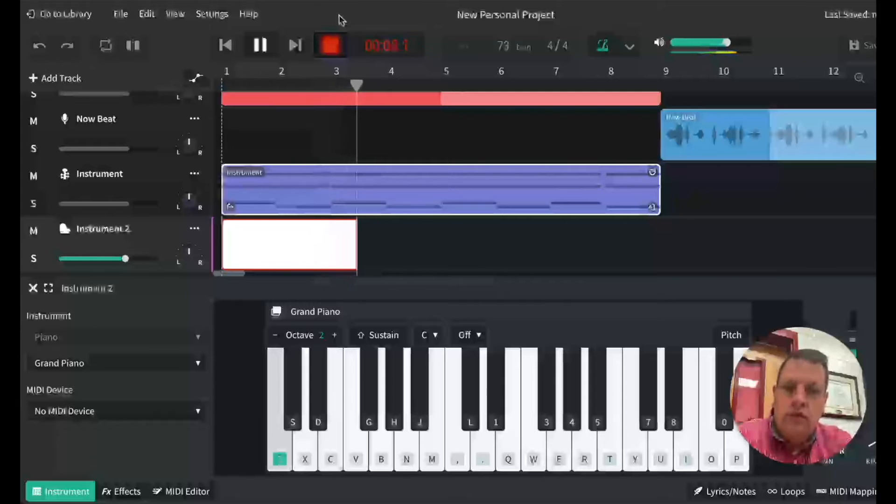
{"action": "key", "text": "c"}
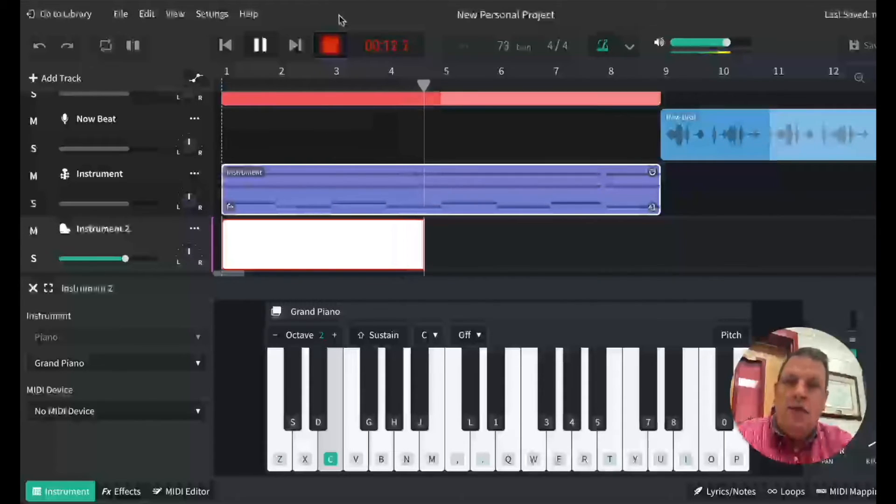
{"action": "key", "text": "z"}
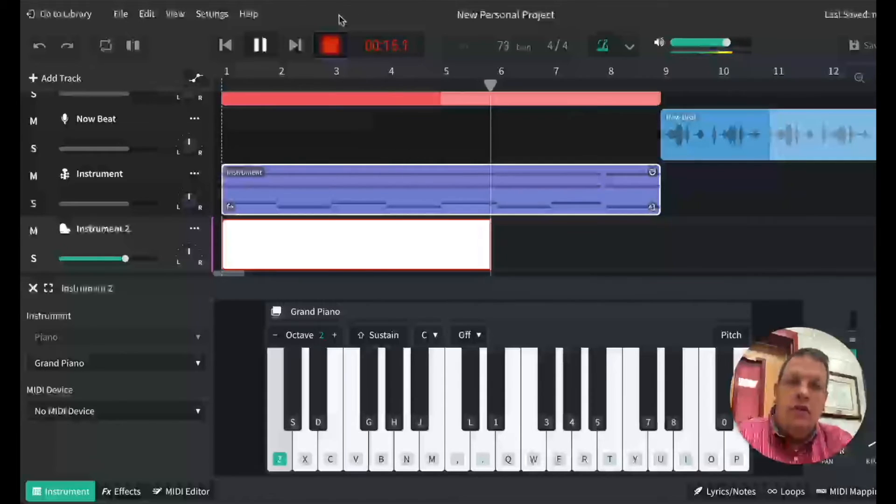
{"action": "key", "text": "c"}
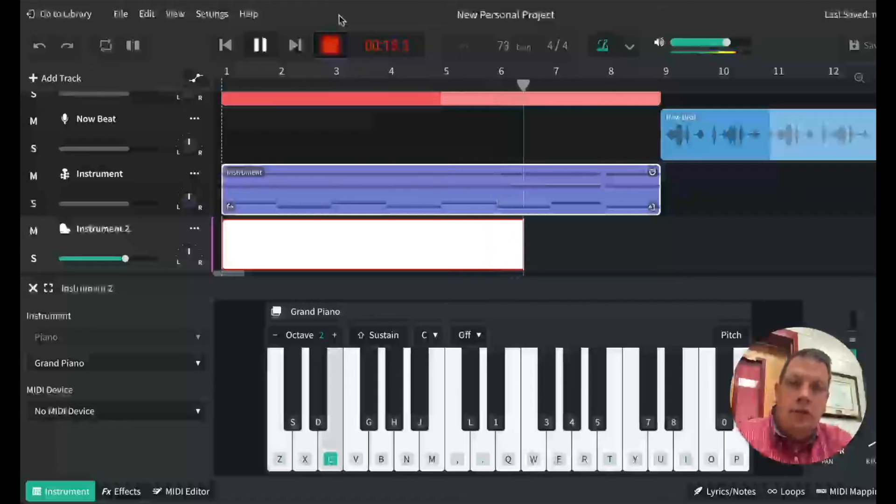
{"action": "key", "text": "z"}
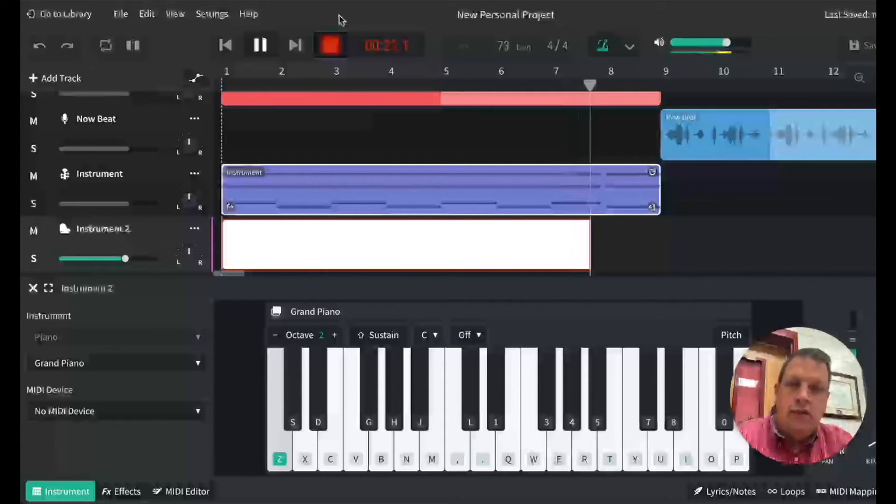
{"action": "key", "text": "c"}
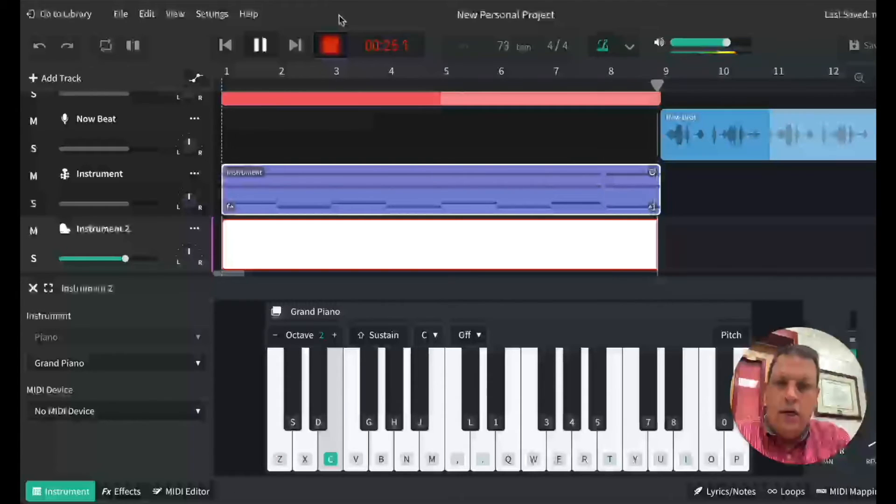
{"action": "key", "text": "space"}
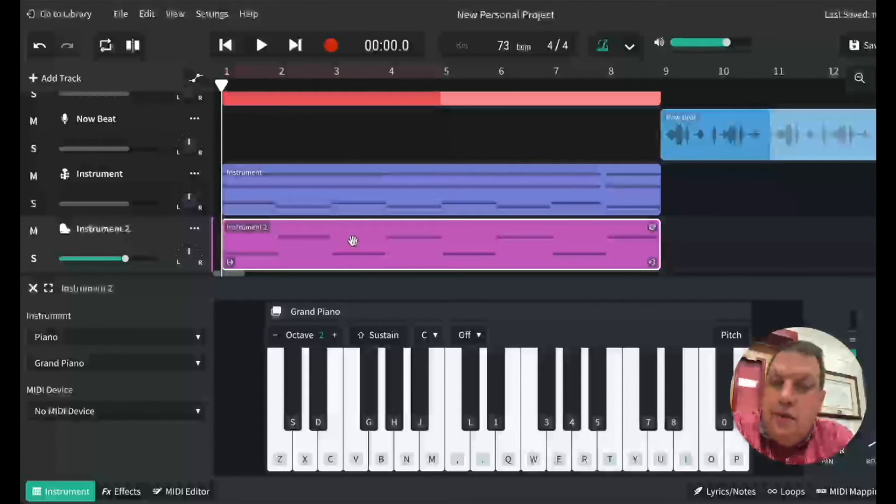
Step: Align the Instrument 2 notes in bars 1 to 4 with the start of their bars in the MIDI editor
{"action": "left_click", "coordinate": [189, 492]}
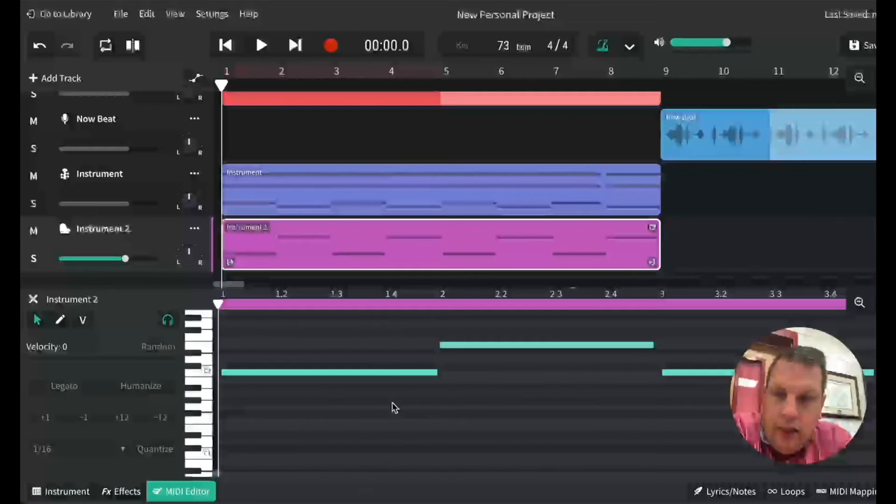
{"action": "left_click", "coordinate": [386, 373]}
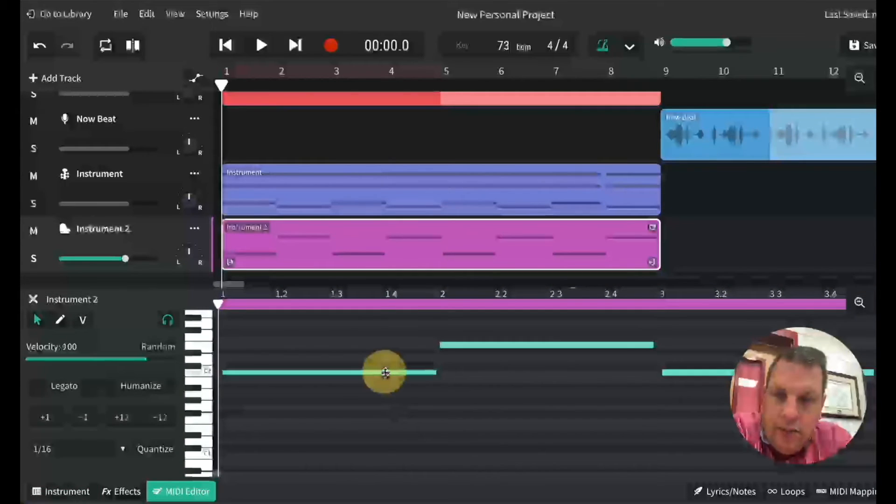
{"action": "left_click", "coordinate": [491, 345]}
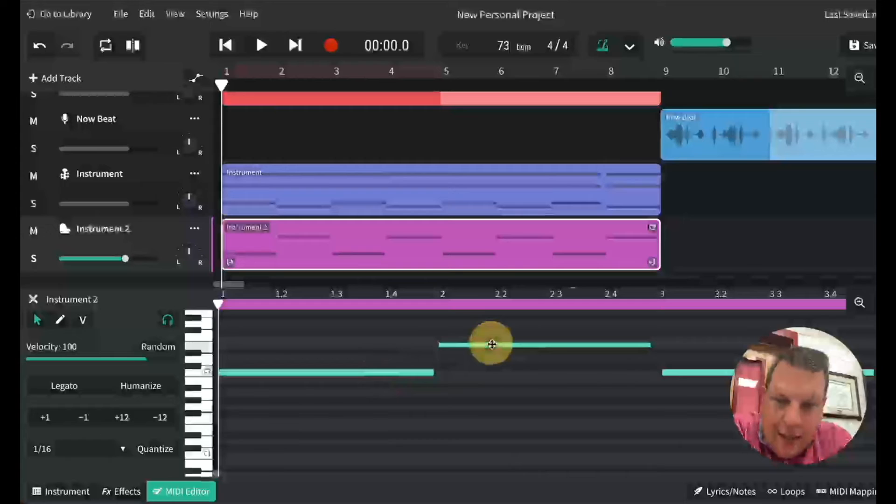
{"action": "left_click", "coordinate": [684, 371]}
{"action": "scroll", "coordinate": [607, 425], "scroll_direction": "right", "scroll_amount": 5}
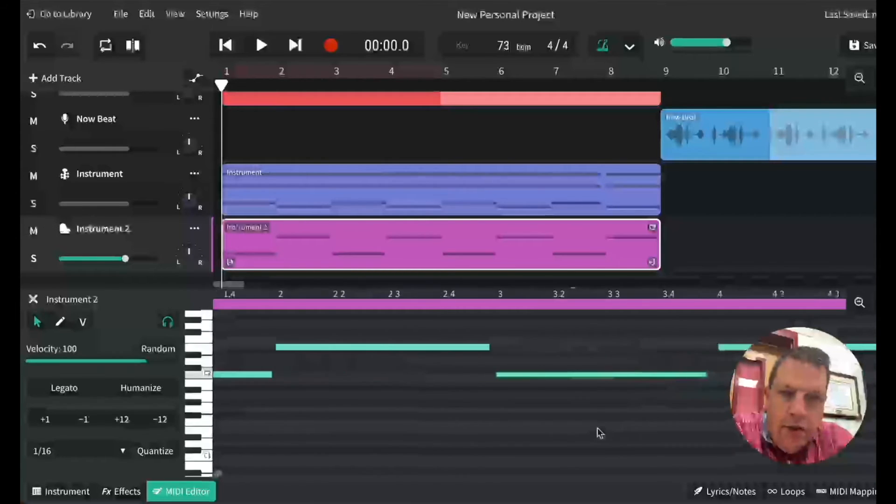
{"action": "left_click", "coordinate": [584, 351]}
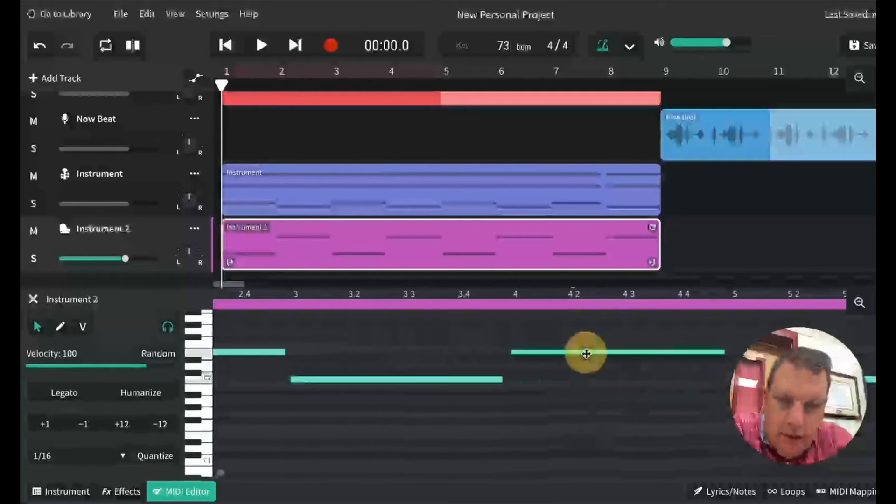
Step: Align the Instrument 2 notes in bars 5 to 8 with the start of their bars
{"action": "scroll", "coordinate": [616, 448], "scroll_direction": "right", "scroll_amount": 3}
{"action": "left_click", "coordinate": [603, 385]}
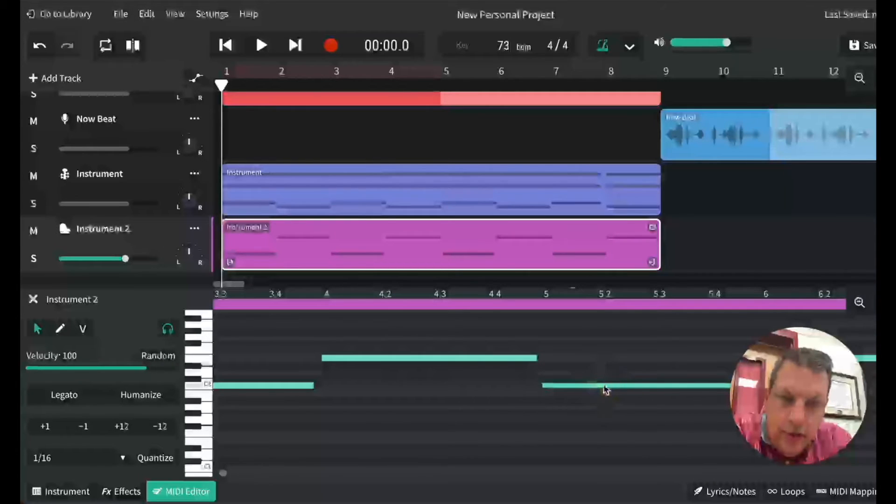
{"action": "scroll", "coordinate": [584, 394], "scroll_direction": "right", "scroll_amount": 2}
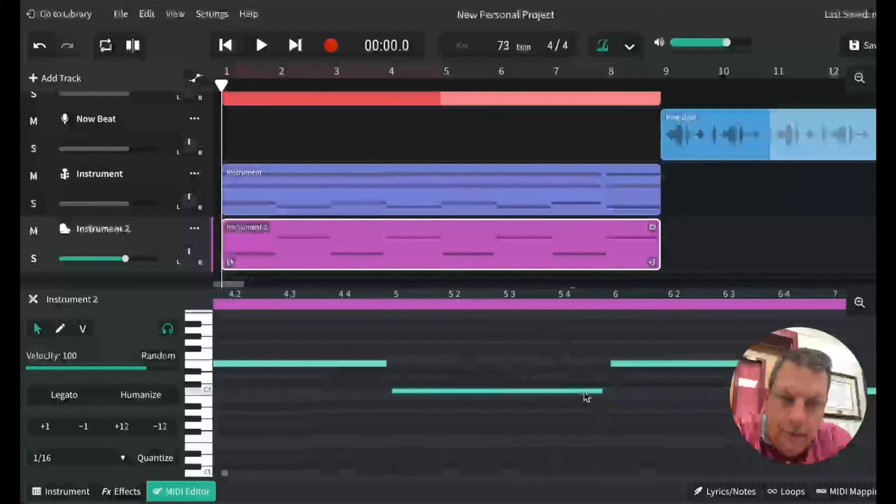
{"action": "left_click", "coordinate": [625, 366]}
{"action": "scroll", "coordinate": [537, 413], "scroll_direction": "right", "scroll_amount": 3}
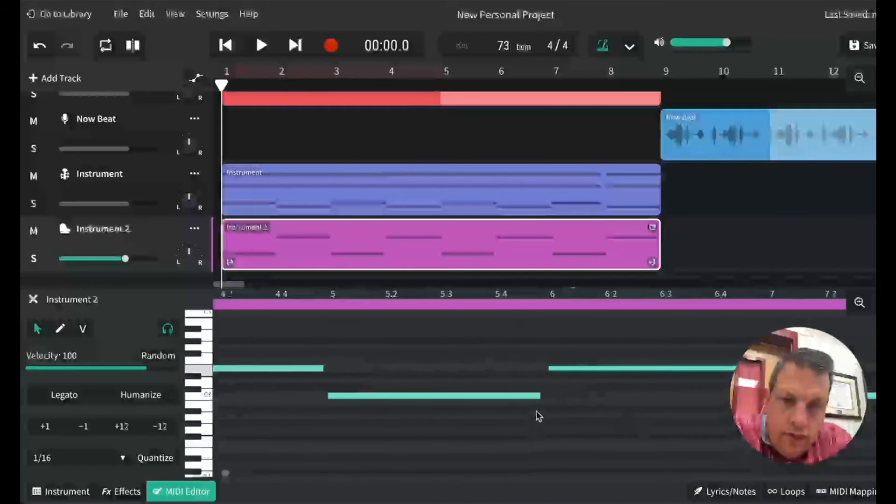
{"action": "left_click", "coordinate": [565, 397]}
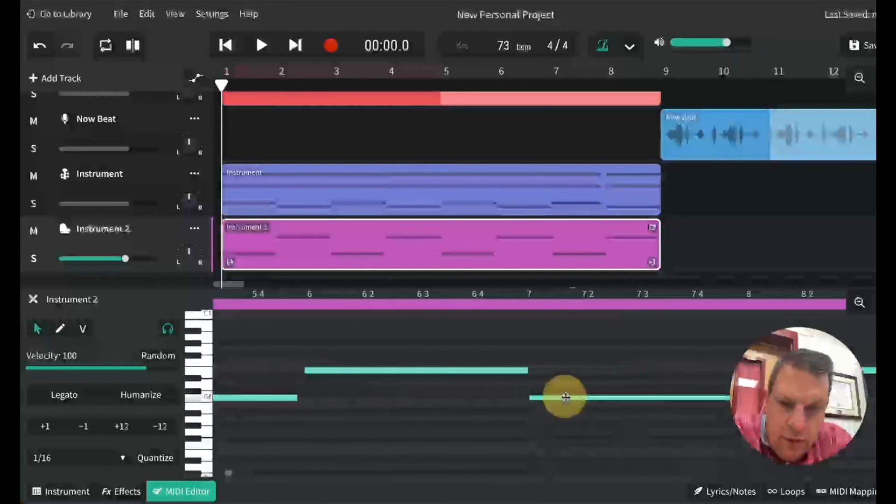
{"action": "scroll", "coordinate": [521, 400], "scroll_direction": "right", "scroll_amount": 1}
{"action": "scroll", "coordinate": [521, 400], "scroll_direction": "right", "scroll_amount": 1}
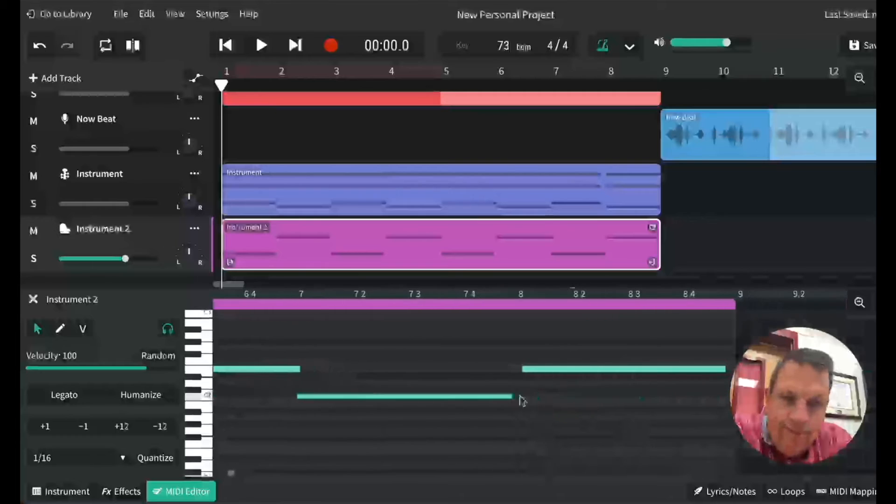
{"action": "left_click", "coordinate": [549, 371]}
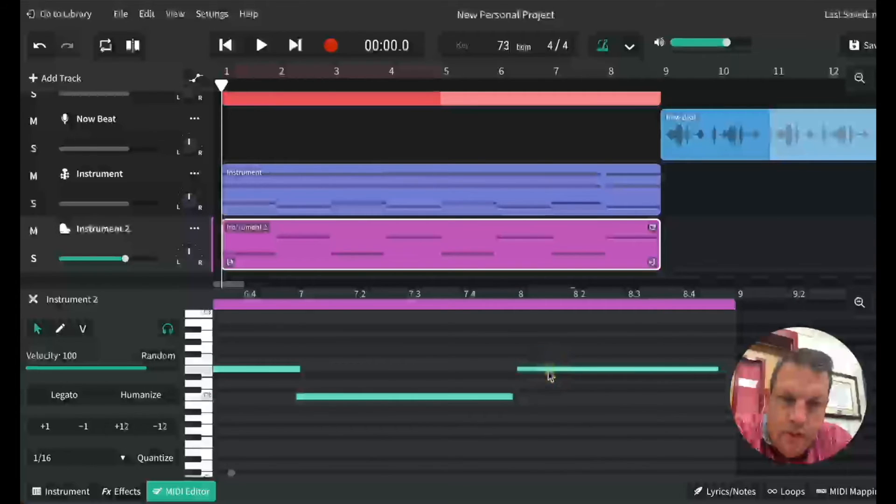
{"action": "scroll", "coordinate": [418, 396], "scroll_direction": "left", "scroll_amount": 4}
{"action": "scroll", "coordinate": [418, 396], "scroll_direction": "left", "scroll_amount": 6}
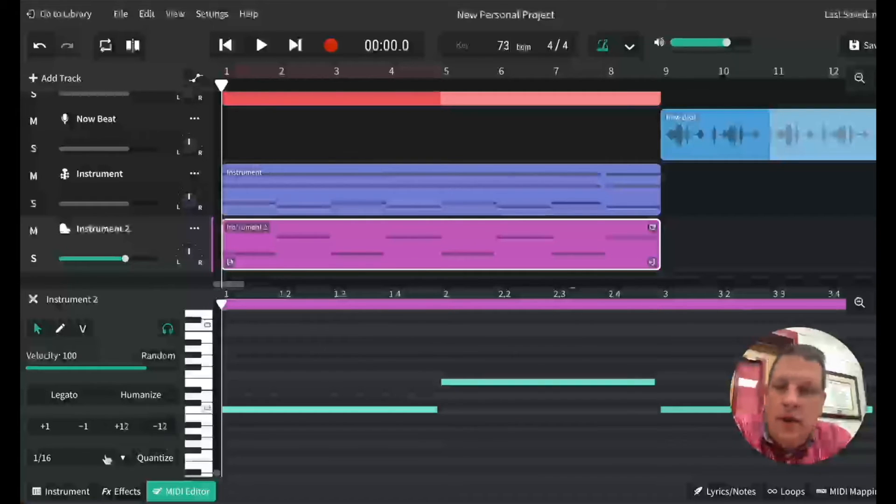
Step: Try the Winds category with the Flute sound on Instrument 2 and look through the other wind instruments
{"action": "left_click", "coordinate": [65, 491]}
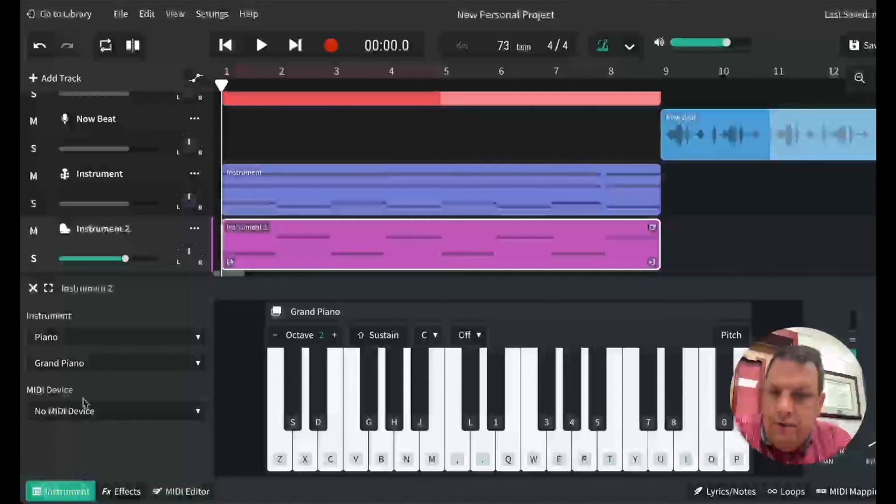
{"action": "left_click", "coordinate": [200, 341]}
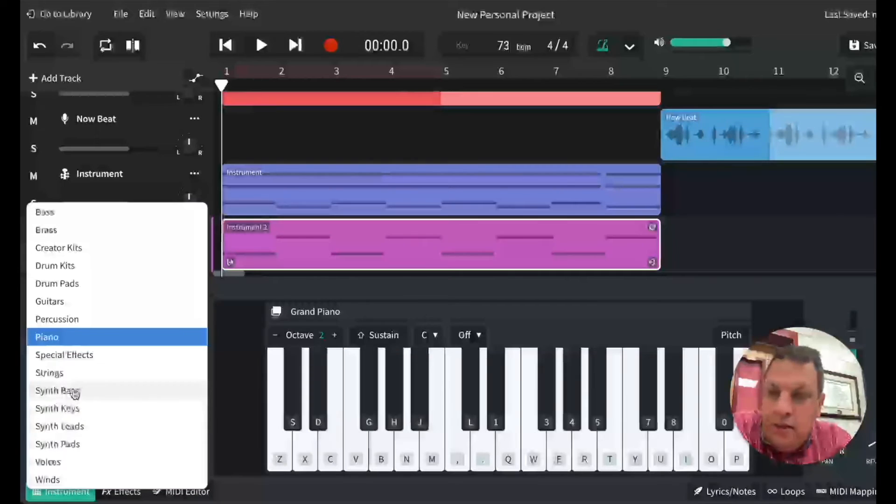
{"action": "left_click", "coordinate": [53, 479]}
{"action": "left_click", "coordinate": [133, 362]}
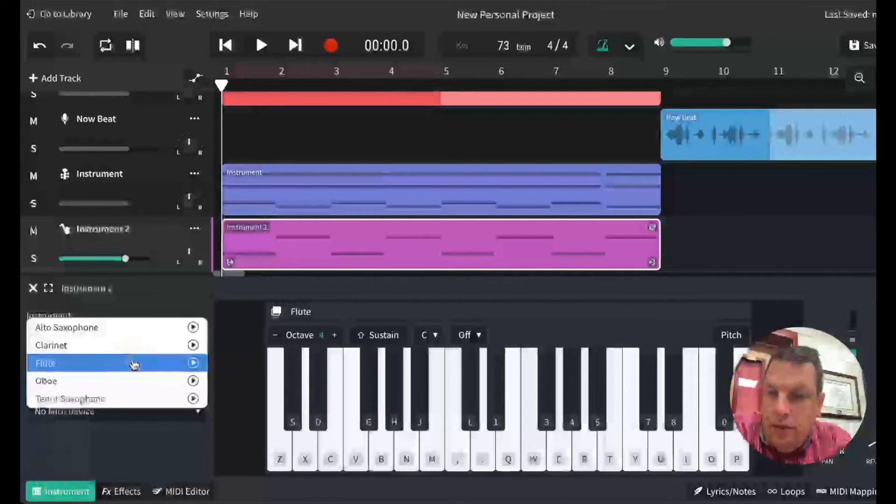
{"action": "left_click", "coordinate": [146, 455]}
Step: Change Instrument 2 to the Tuba from the Brass category and test its low C on the on-screen keyboard
{"action": "left_click", "coordinate": [174, 341]}
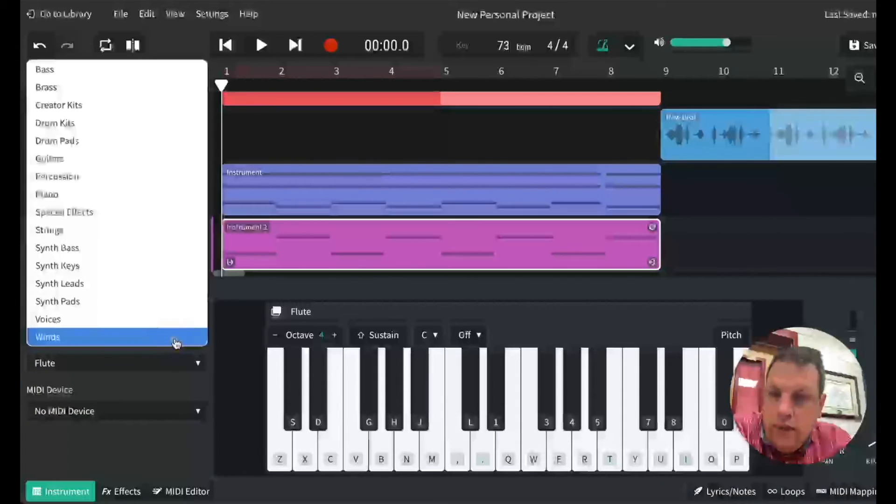
{"action": "left_click", "coordinate": [120, 86]}
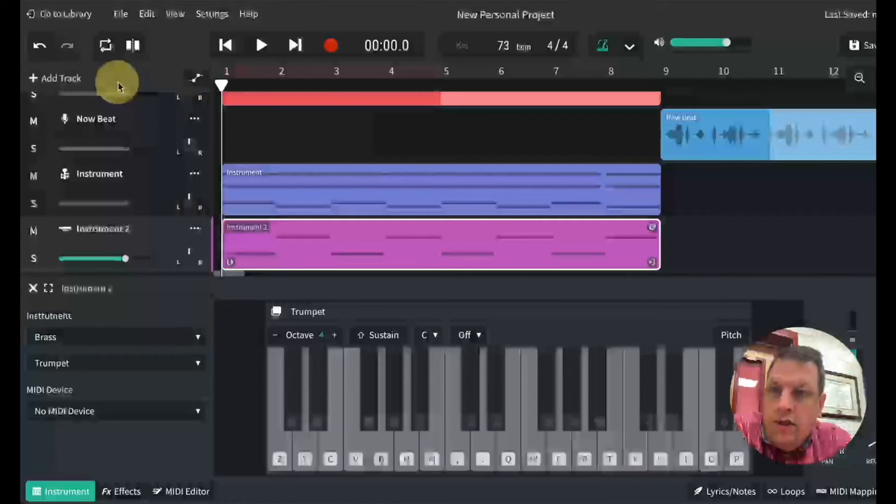
{"action": "left_click", "coordinate": [116, 365]}
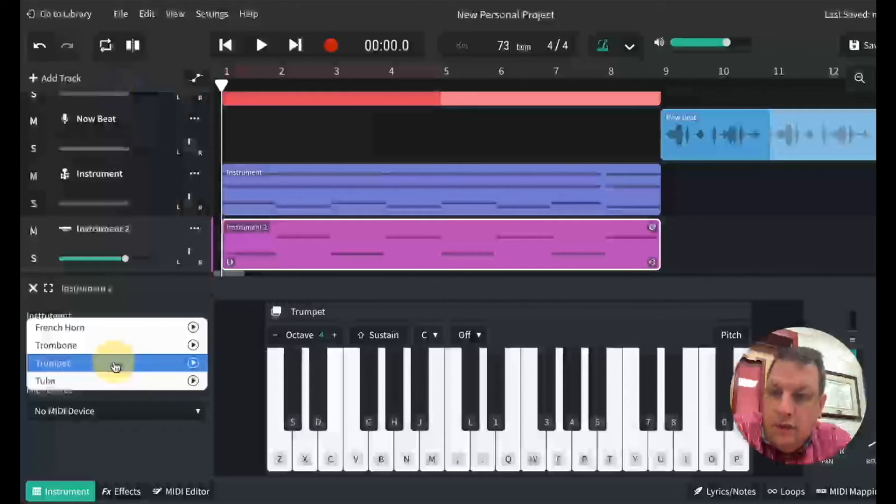
{"action": "left_click", "coordinate": [116, 380]}
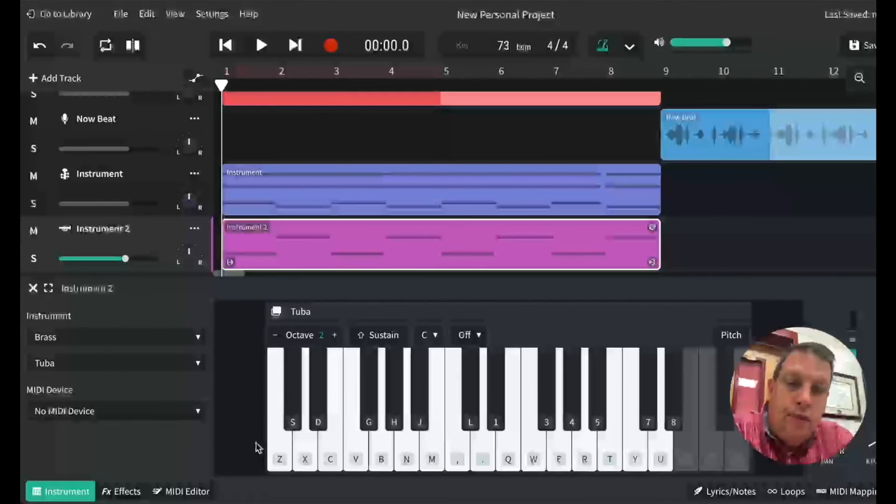
{"action": "left_click", "coordinate": [286, 450]}
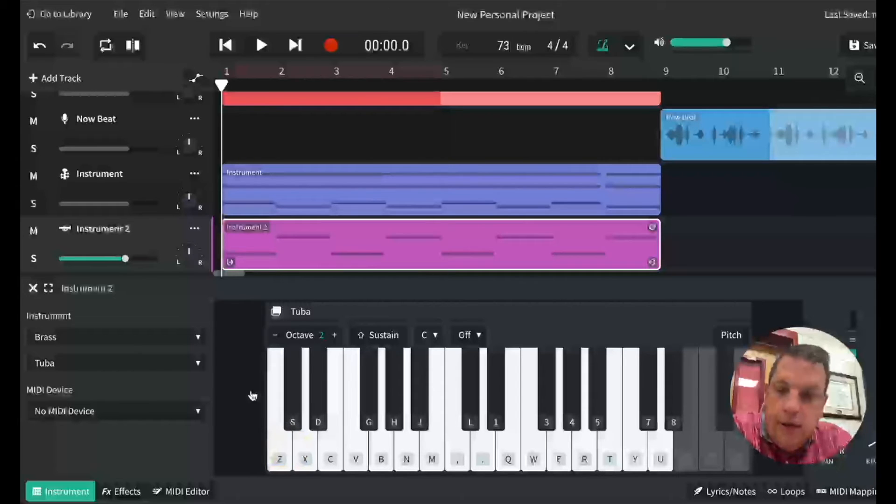
Step: Try the Trombone on Instrument 2 and replace it with the Trumpet
{"action": "left_click", "coordinate": [126, 360]}
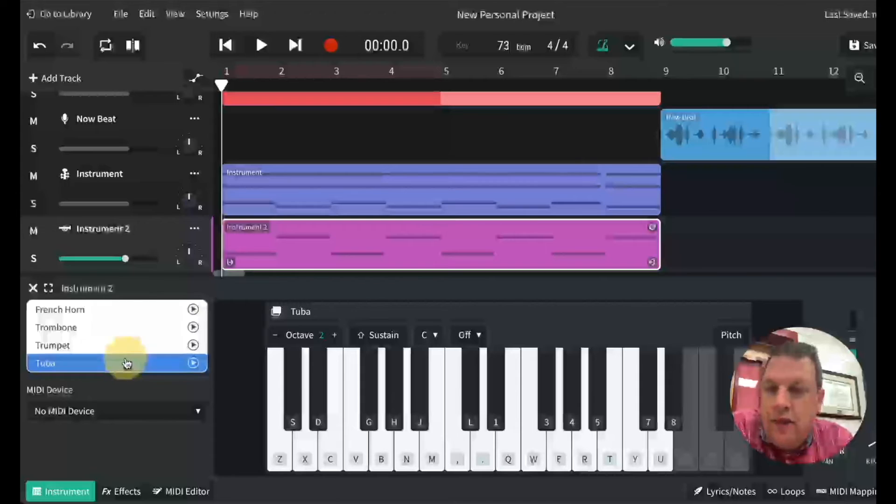
{"action": "left_click", "coordinate": [108, 332]}
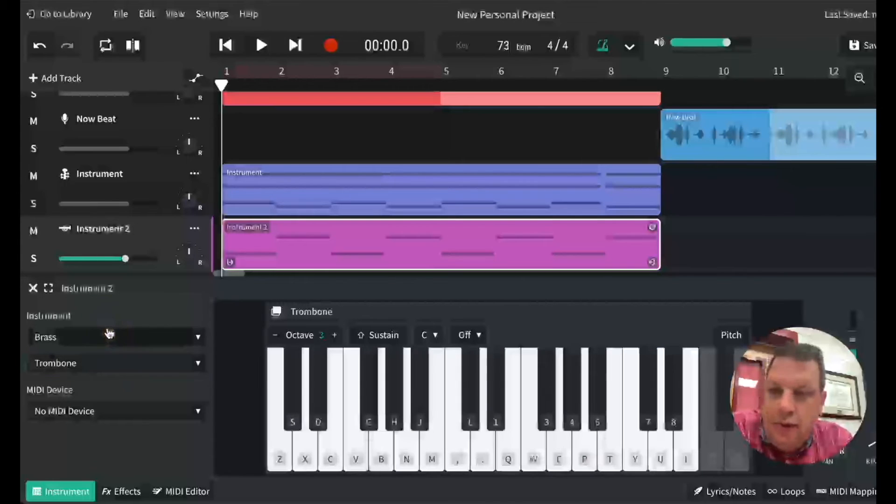
{"action": "left_click", "coordinate": [103, 362]}
{"action": "left_click", "coordinate": [96, 382]}
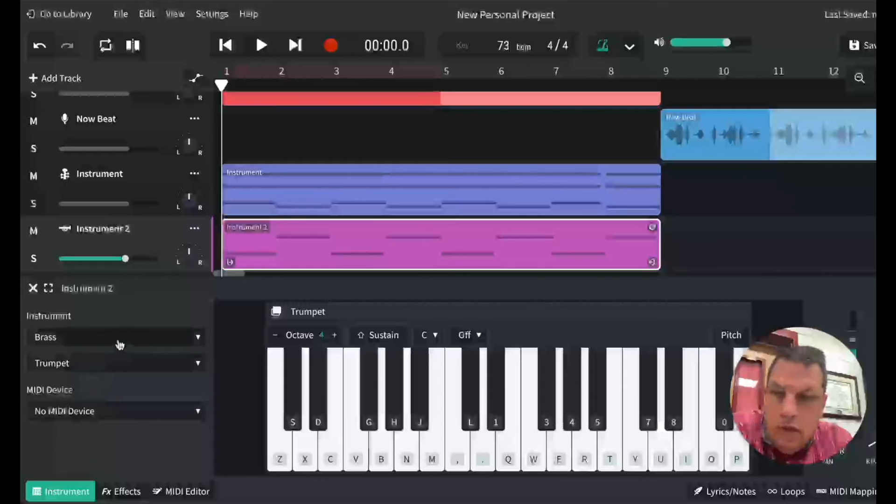
Step: Lower the Trumpet keyboard to octave 2 and try alternating the low C and E keys
{"action": "left_click", "coordinate": [275, 337]}
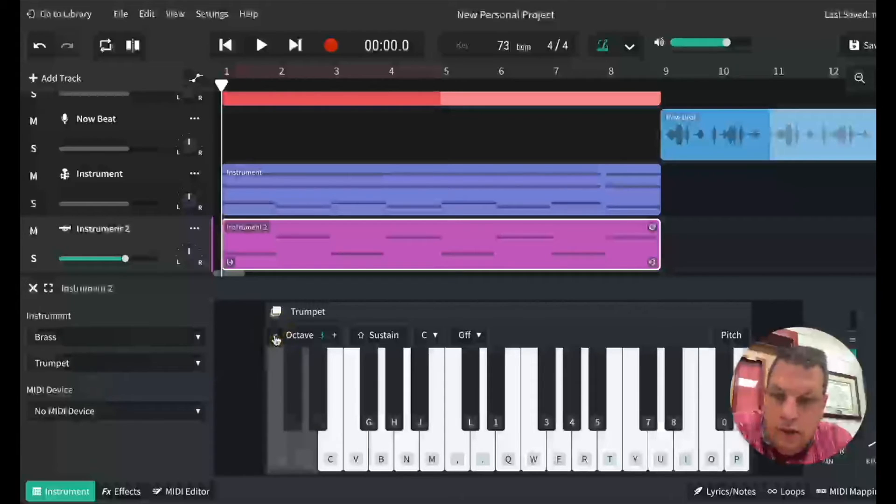
{"action": "left_click", "coordinate": [275, 337]}
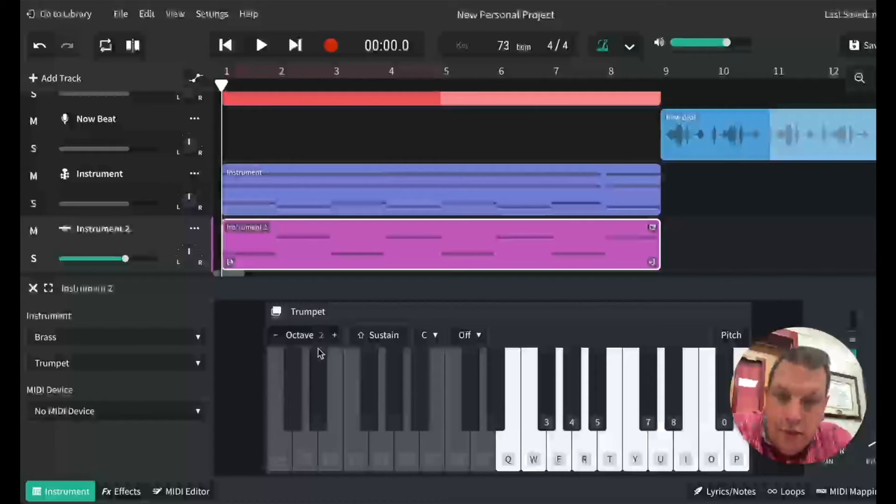
{"action": "left_click", "coordinate": [287, 443]}
{"action": "left_click", "coordinate": [335, 446]}
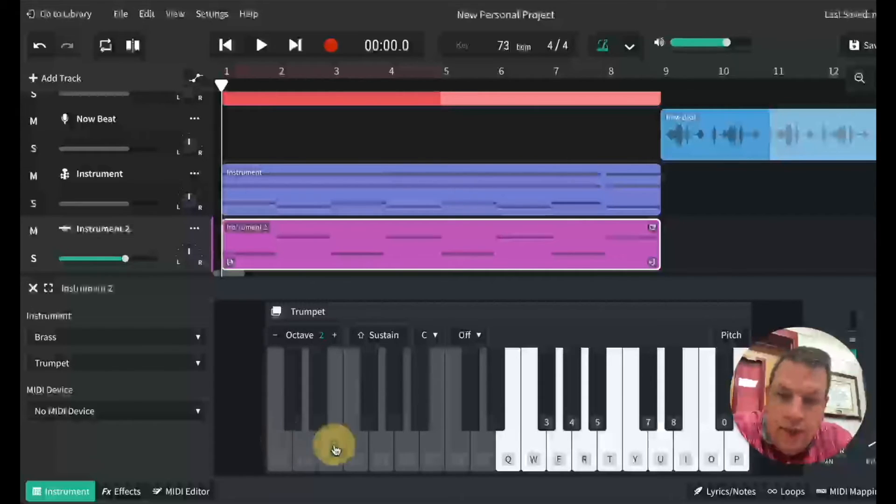
{"action": "left_click", "coordinate": [282, 450]}
{"action": "left_click", "coordinate": [336, 452]}
{"action": "left_click", "coordinate": [285, 451]}
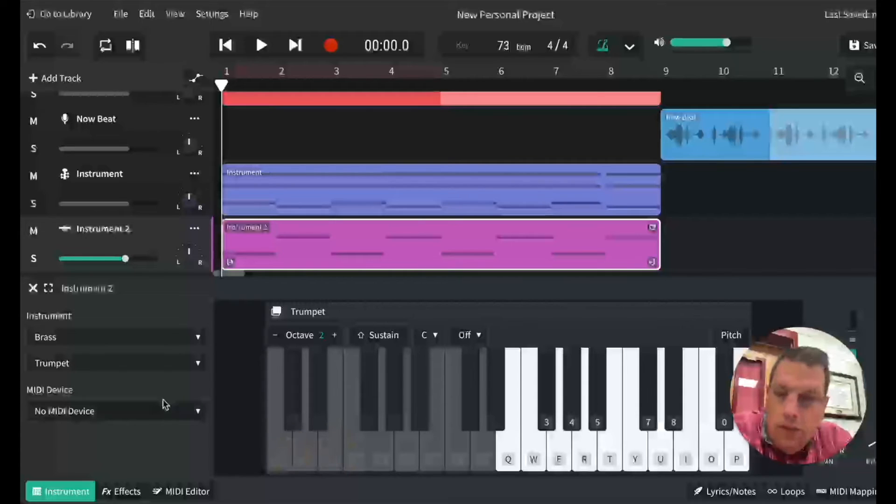
Step: Play Instrument 2 soloed from the start to check the Trumpet sound, switching the metronome off, and unsolo it after pausing
{"action": "left_click", "coordinate": [188, 490]}
{"action": "scroll", "coordinate": [313, 385], "scroll_direction": "down", "scroll_amount": 2}
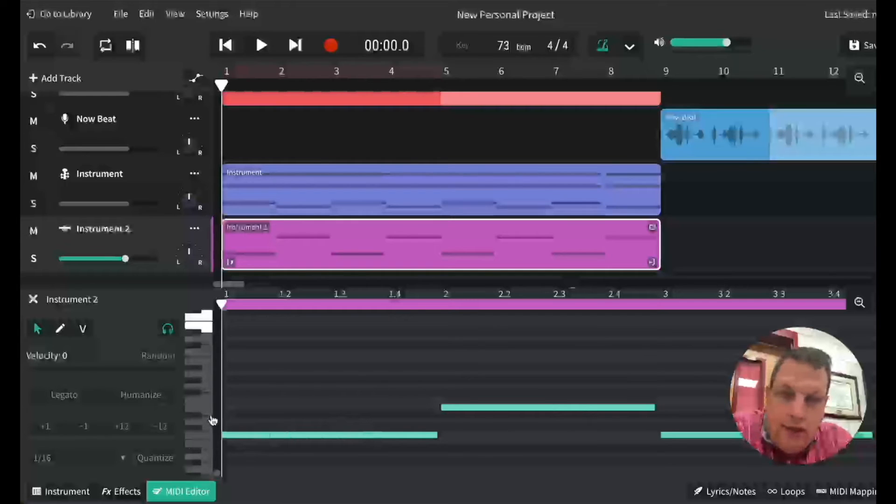
{"action": "left_click", "coordinate": [34, 258]}
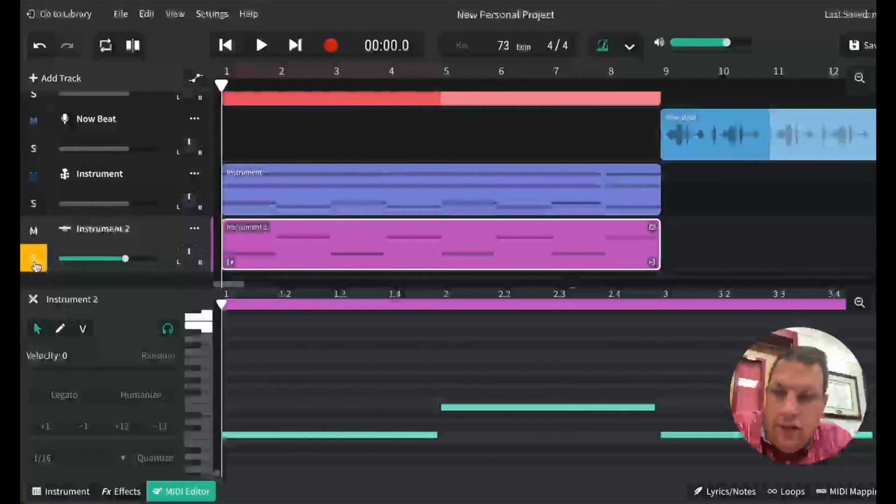
{"action": "left_click", "coordinate": [262, 46]}
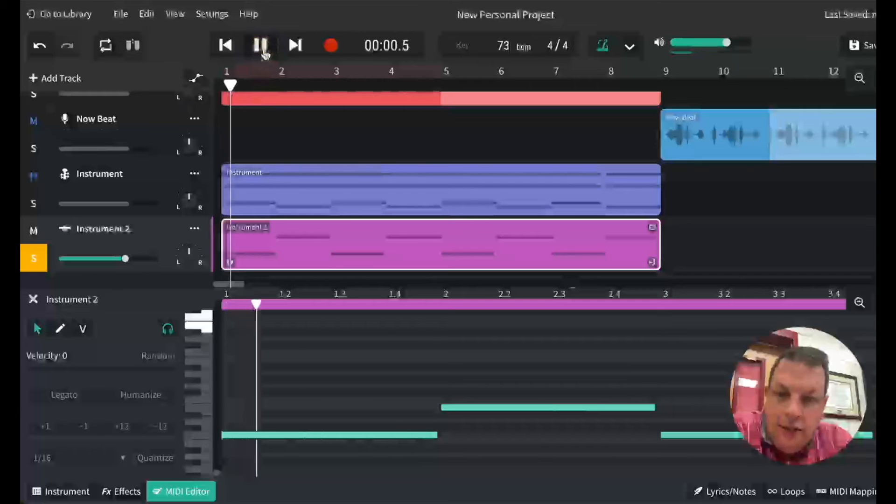
{"action": "left_click", "coordinate": [602, 46]}
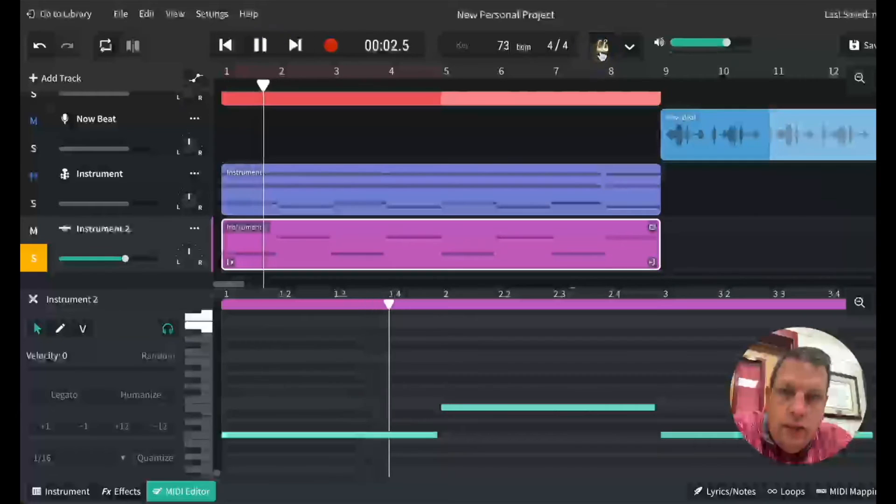
{"action": "left_click", "coordinate": [257, 52]}
{"action": "left_click", "coordinate": [33, 258]}
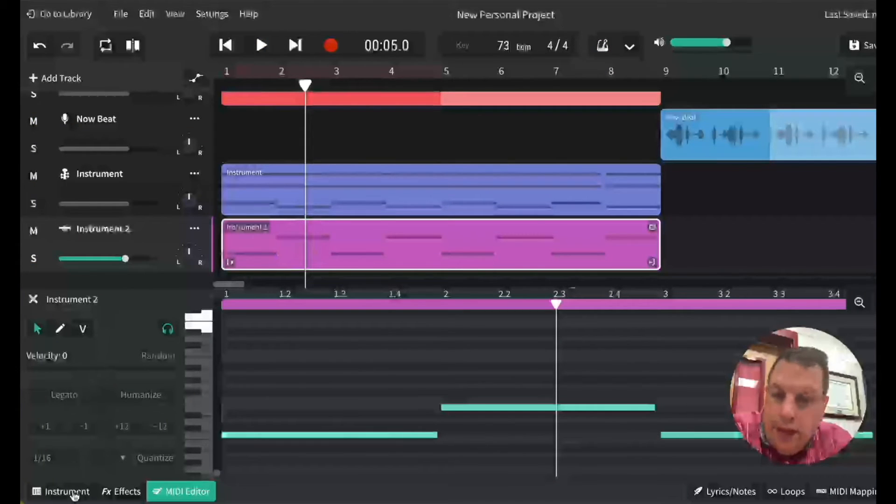
Step: Change the brass sound of Instrument 2 to Tuba
{"action": "left_click", "coordinate": [66, 492]}
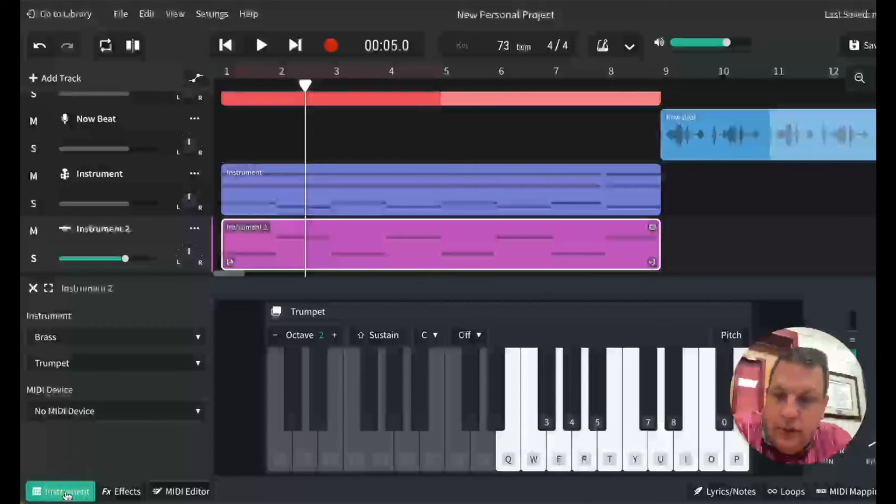
{"action": "left_click", "coordinate": [131, 363]}
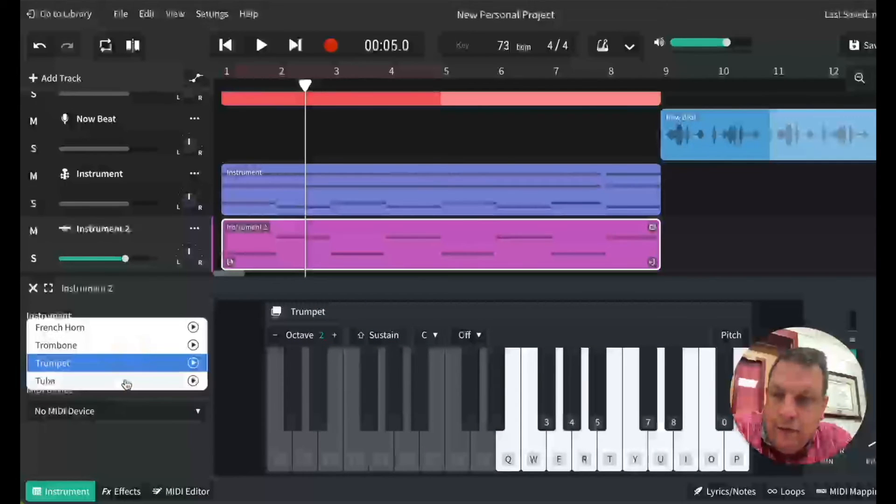
{"action": "left_click", "coordinate": [125, 380]}
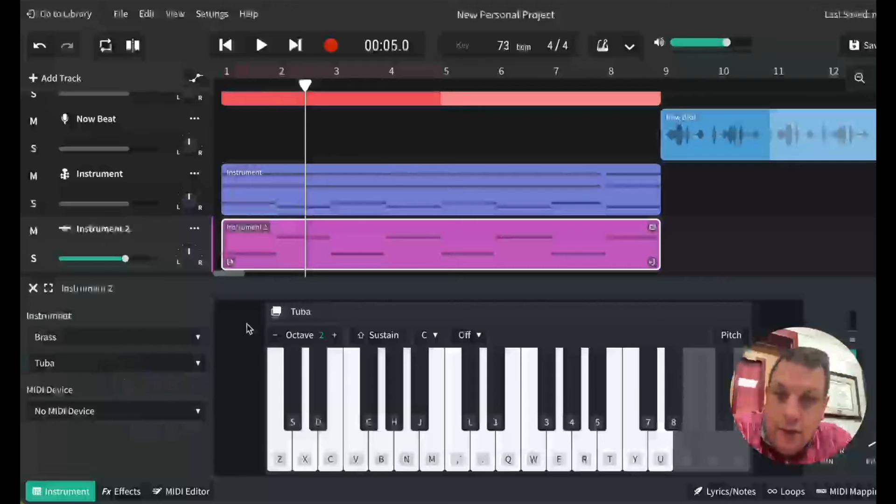
Step: Open Instrument 2 in the MIDI editor and examine its low alternating notes
{"action": "left_click", "coordinate": [187, 492]}
{"action": "scroll", "coordinate": [312, 382], "scroll_direction": "down", "scroll_amount": 4}
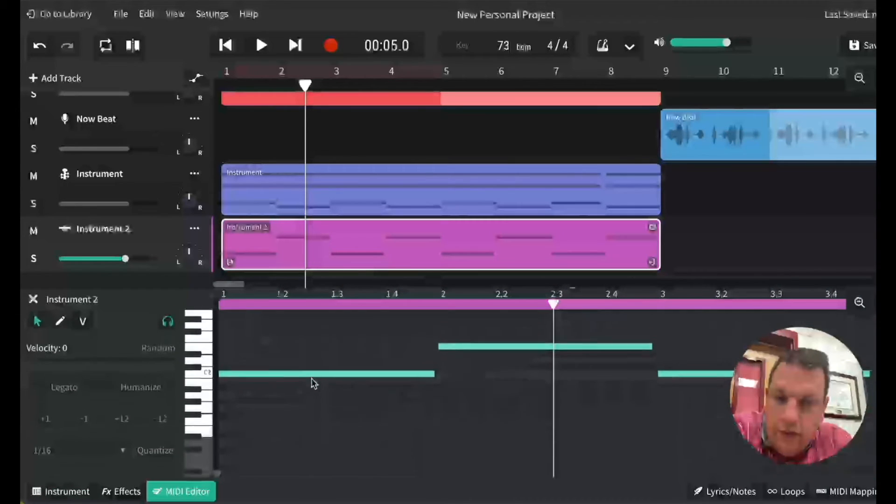
{"action": "scroll", "coordinate": [363, 406], "scroll_direction": "down", "scroll_amount": 1}
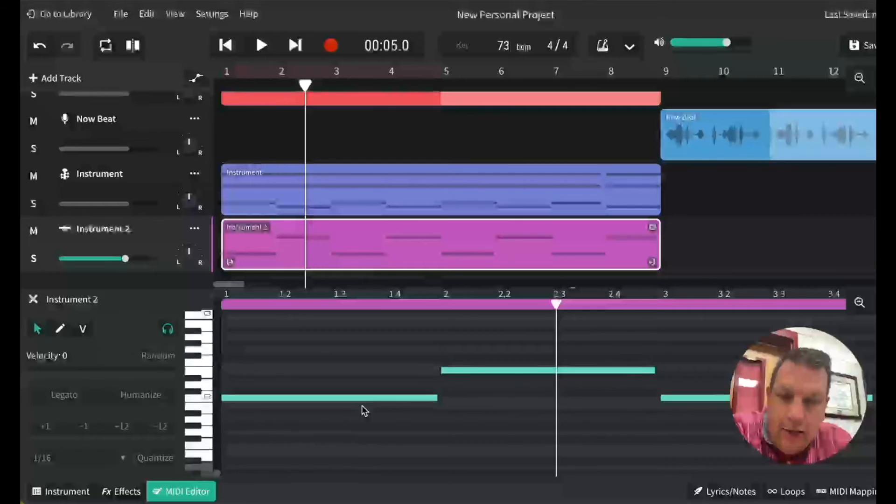
{"action": "scroll", "coordinate": [362, 406], "scroll_direction": "up", "scroll_amount": 1}
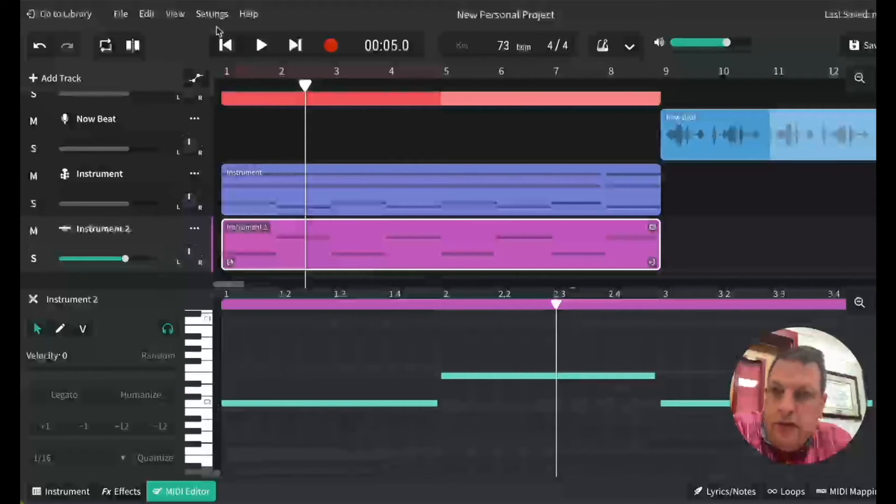
Step: Play the song from the start, raise the volume of Instrument 2 to +2.0 dB while it plays, and pause
{"action": "left_click", "coordinate": [225, 45]}
{"action": "left_click", "coordinate": [260, 45]}
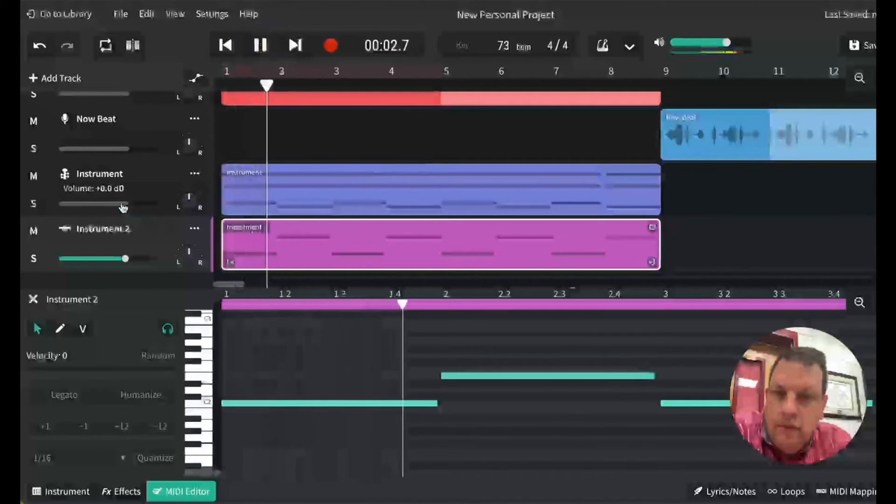
{"action": "left_click", "coordinate": [127, 260]}
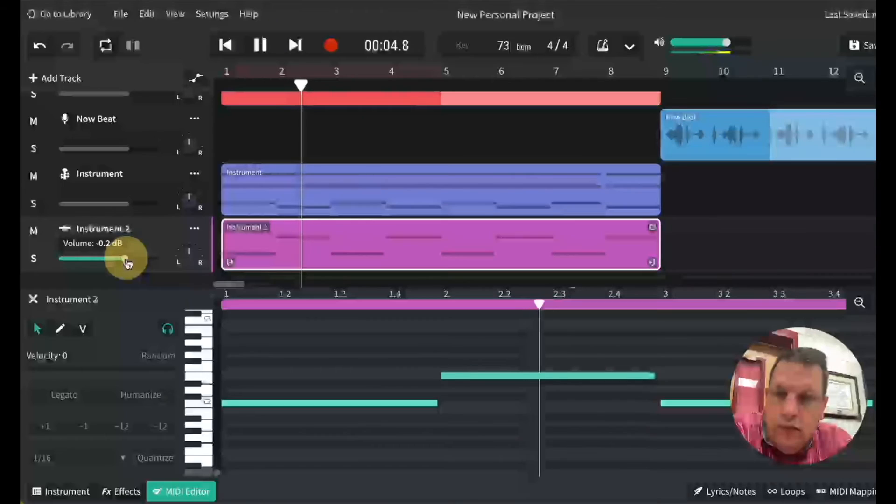
{"action": "left_click_drag", "start_coordinate": [126, 262], "coordinate": [135, 262]}
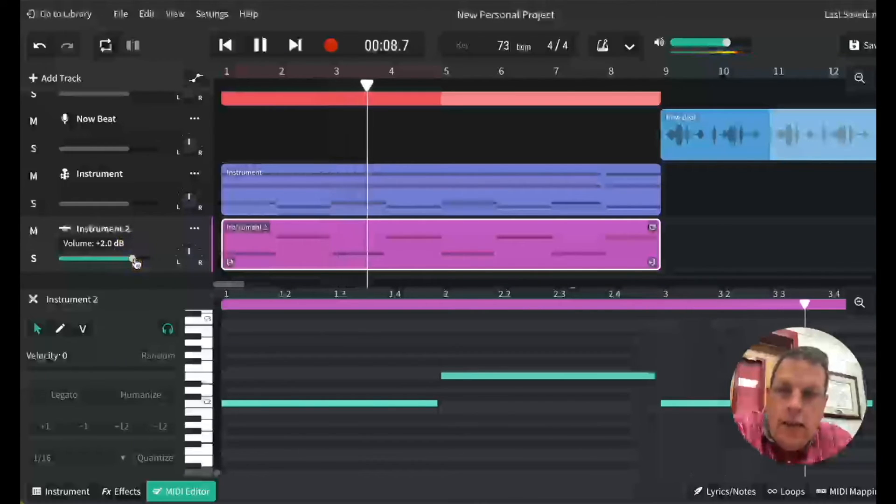
{"action": "left_click", "coordinate": [274, 45]}
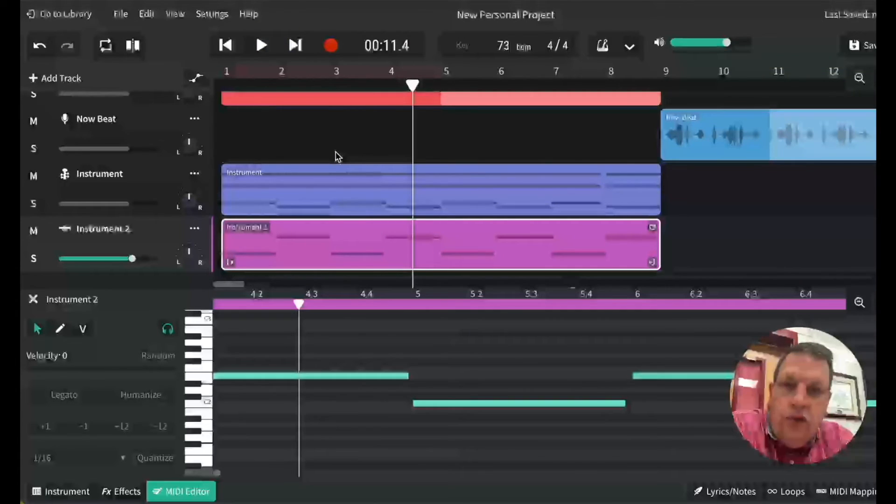
Step: Close the MIDI editor and look over the Instrument and Instrument 2 regions alongside the beat tracks
{"action": "scroll", "coordinate": [338, 156], "scroll_direction": "up", "scroll_amount": 2}
{"action": "scroll", "coordinate": [339, 157], "scroll_direction": "up", "scroll_amount": 1}
{"action": "scroll", "coordinate": [338, 156], "scroll_direction": "down", "scroll_amount": 1}
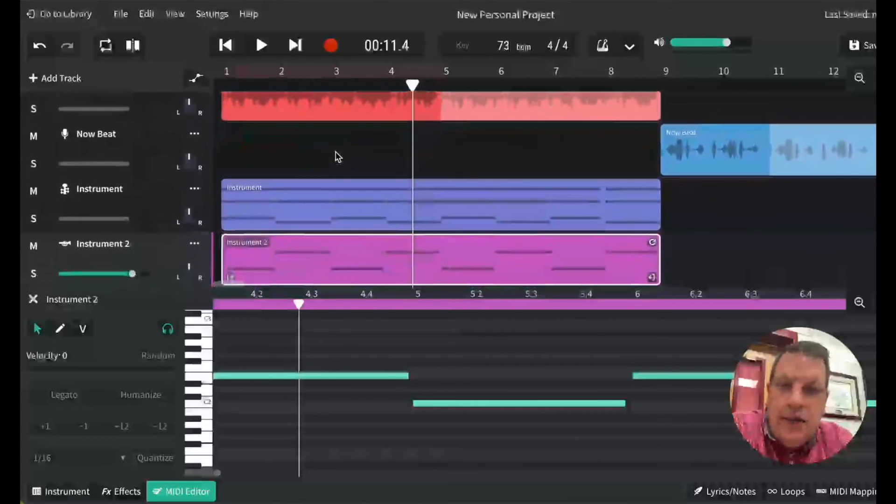
{"action": "scroll", "coordinate": [338, 157], "scroll_direction": "down", "scroll_amount": 1}
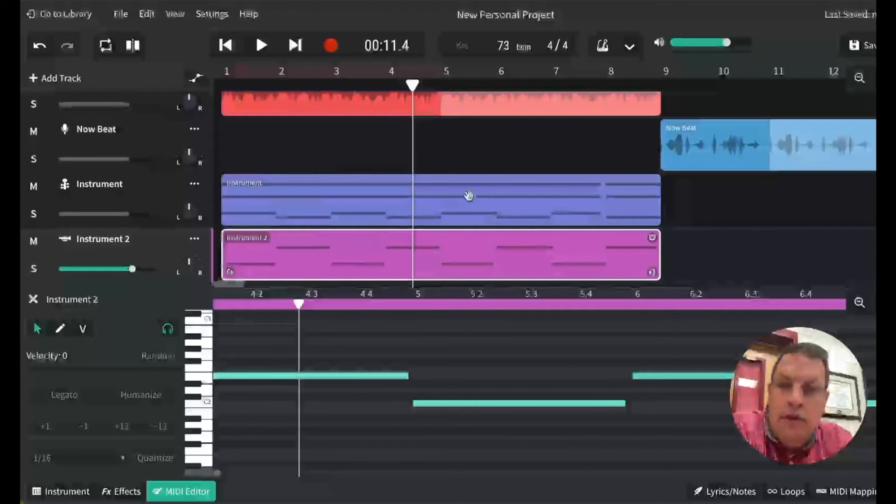
{"action": "scroll", "coordinate": [485, 173], "scroll_direction": "up", "scroll_amount": 1}
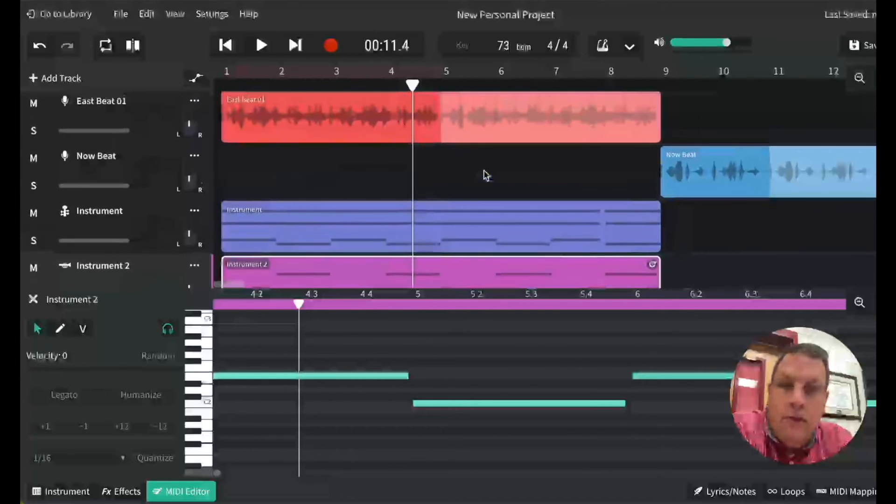
{"action": "left_click", "coordinate": [33, 299]}
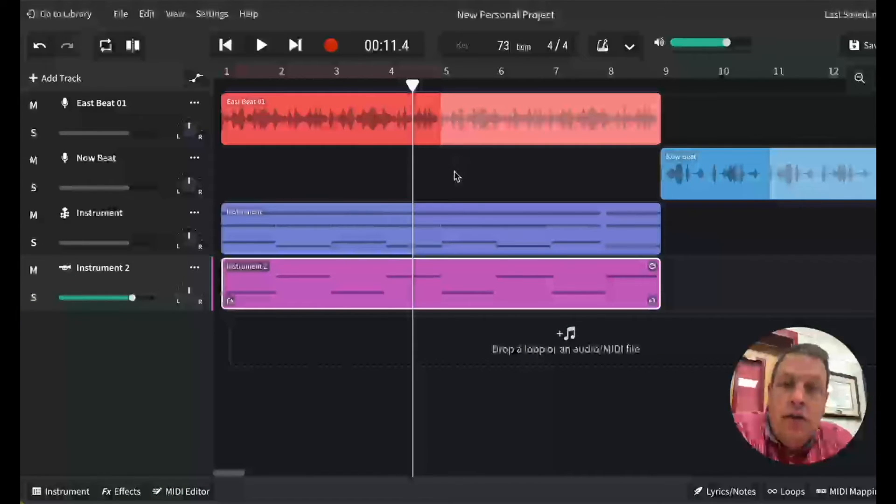
{"action": "left_click", "coordinate": [456, 223]}
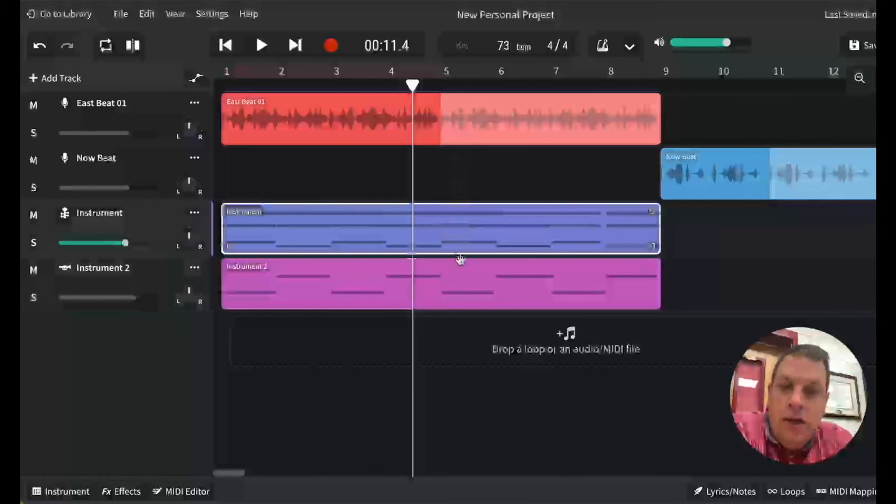
{"action": "left_click", "coordinate": [459, 291]}
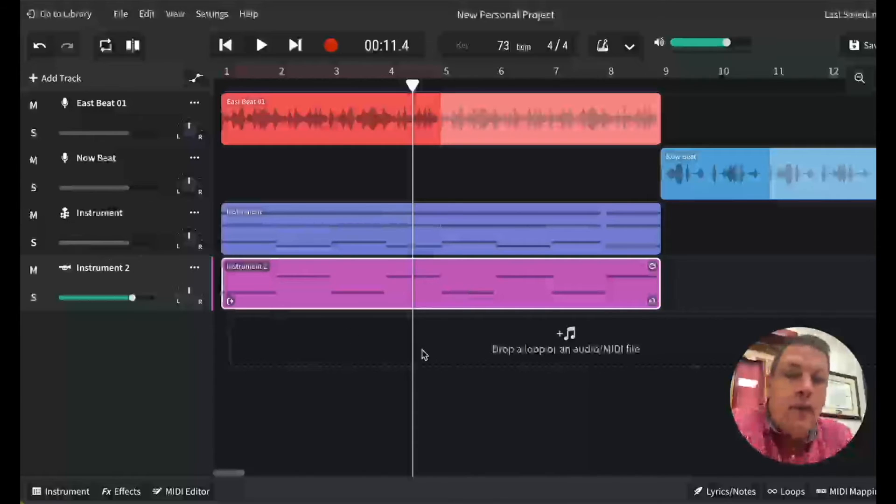
Step: Place the playhead at bar 9, where the Now Beat region starts
{"action": "scroll", "coordinate": [422, 349], "scroll_direction": "right", "scroll_amount": 5}
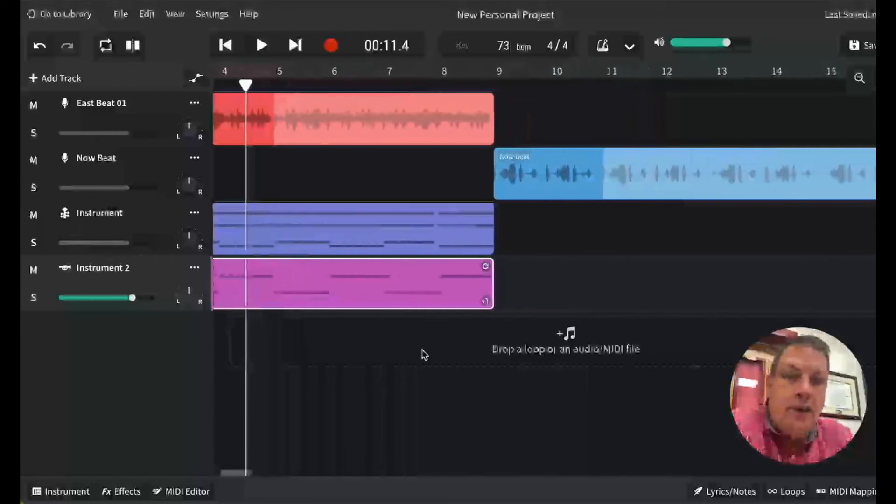
{"action": "left_click", "coordinate": [458, 87]}
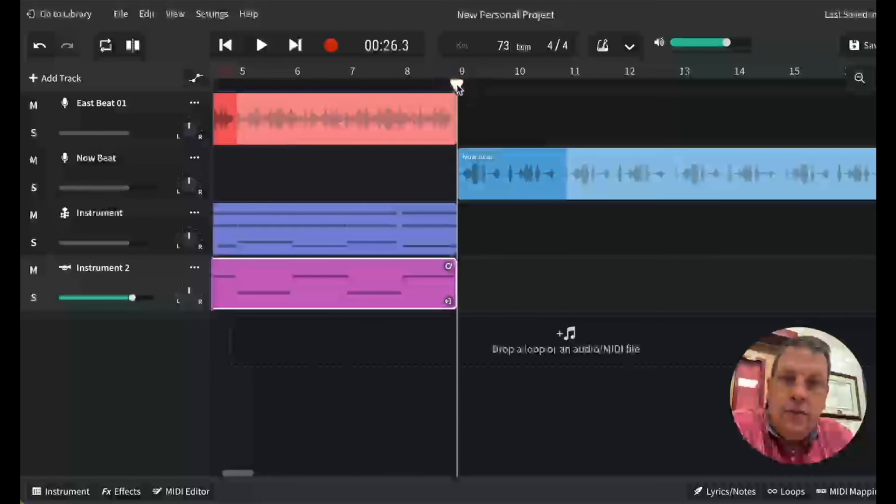
{"action": "scroll", "coordinate": [580, 250], "scroll_direction": "right", "scroll_amount": 3}
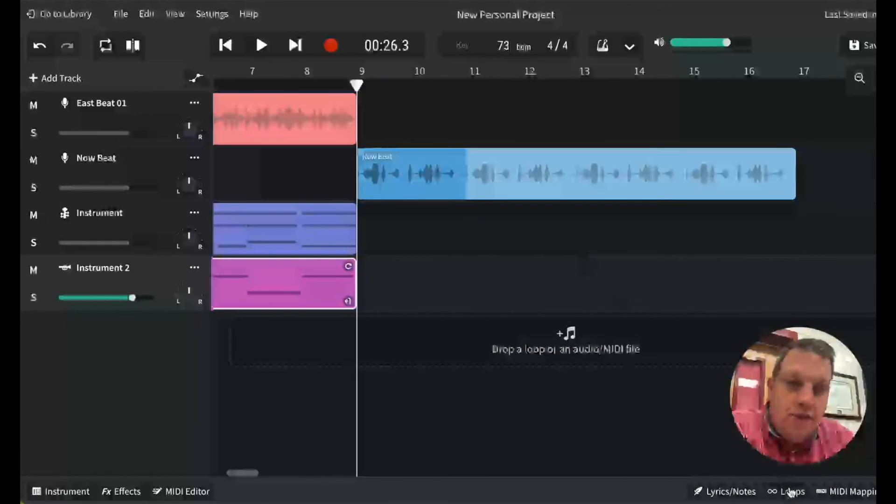
{"action": "left_click_drag", "start_coordinate": [816, 417], "coordinate": [144, 416]}
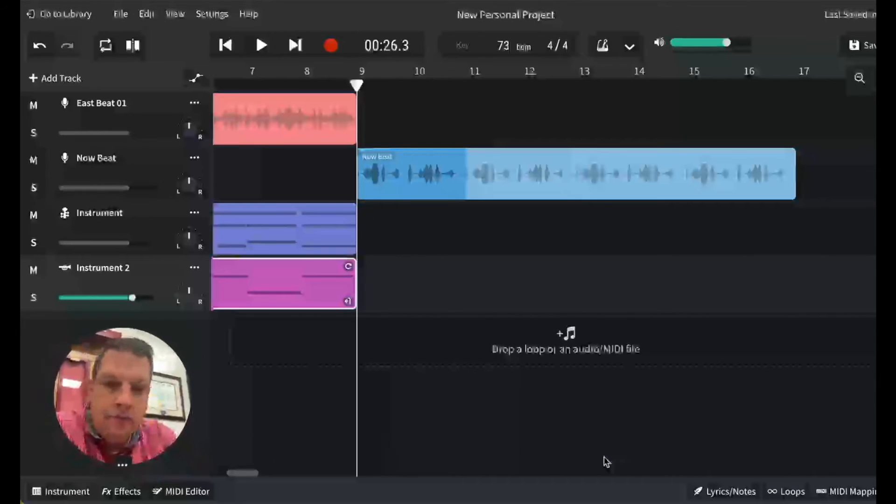
Step: Open the loop library, reset its instrument filter and show only Bass loops
{"action": "left_click", "coordinate": [789, 495]}
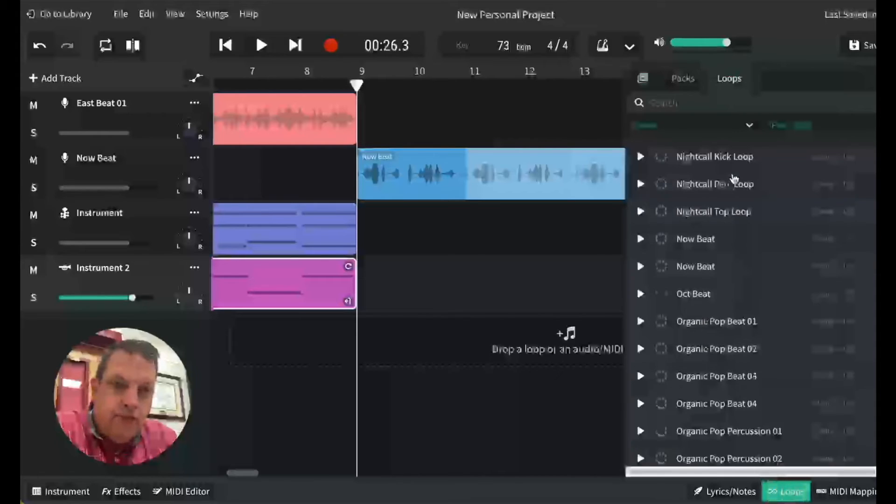
{"action": "left_click", "coordinate": [749, 129]}
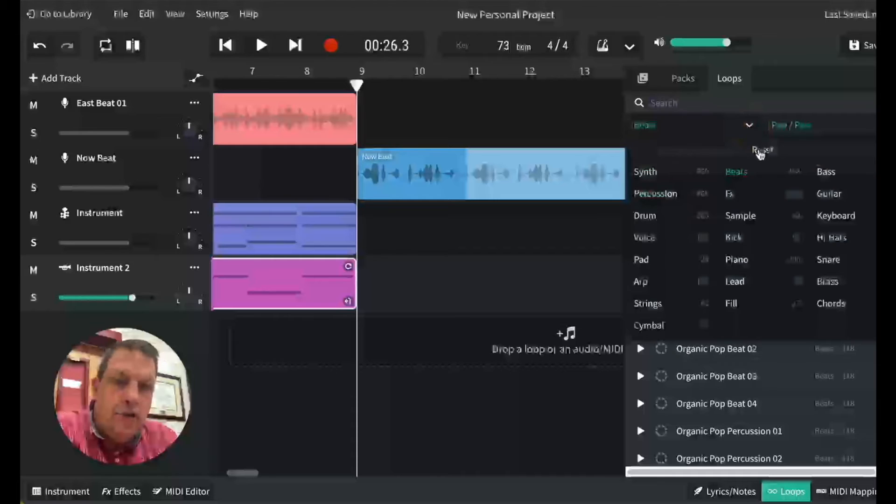
{"action": "left_click", "coordinate": [760, 148]}
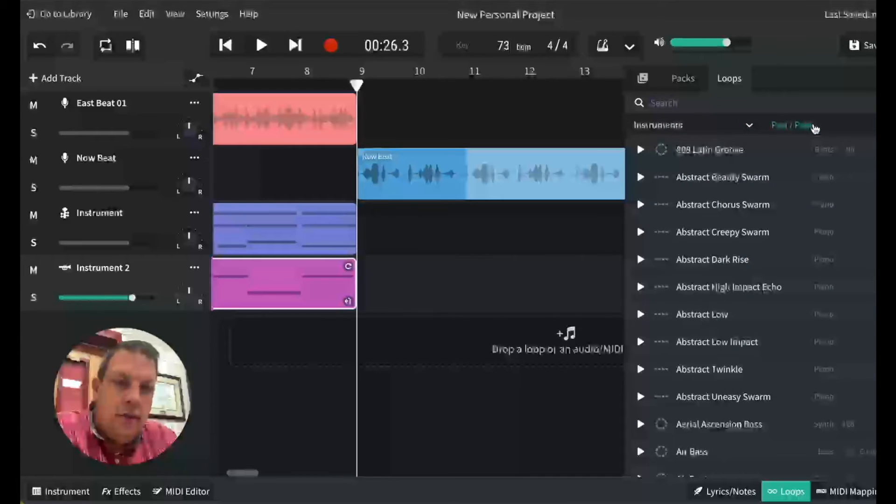
{"action": "left_click", "coordinate": [749, 125]}
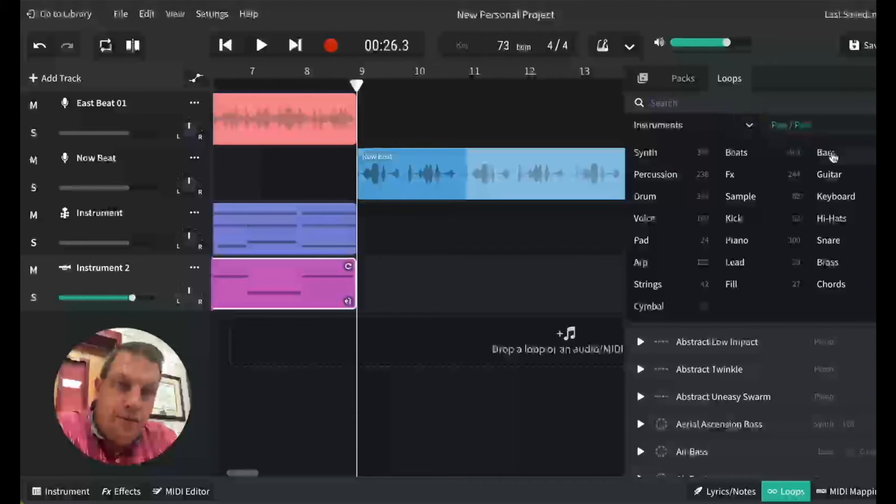
{"action": "left_click", "coordinate": [833, 156]}
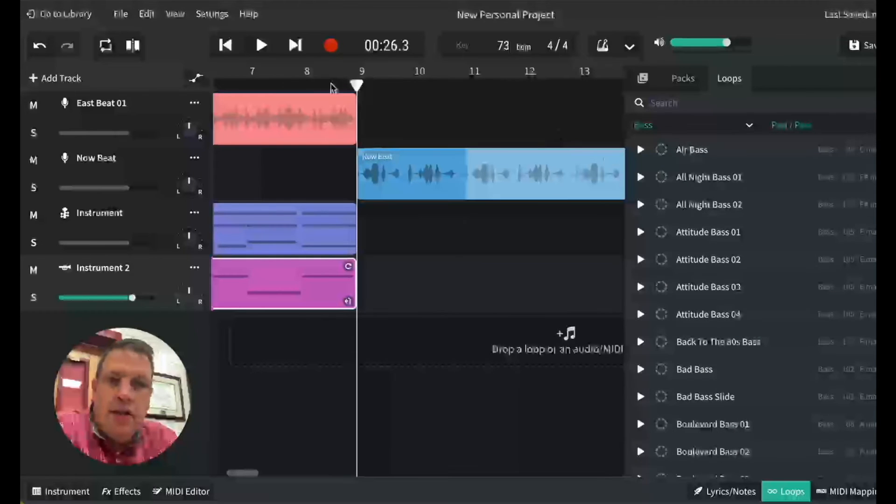
Step: Play the start of the Now Beat region, pause, and return the playhead to bar 9
{"action": "left_click", "coordinate": [261, 46]}
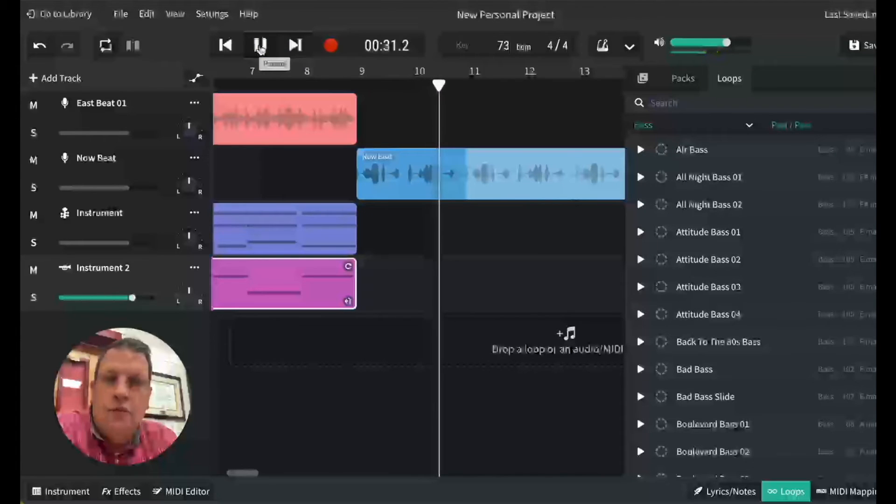
{"action": "left_click", "coordinate": [260, 45]}
{"action": "left_click", "coordinate": [357, 88]}
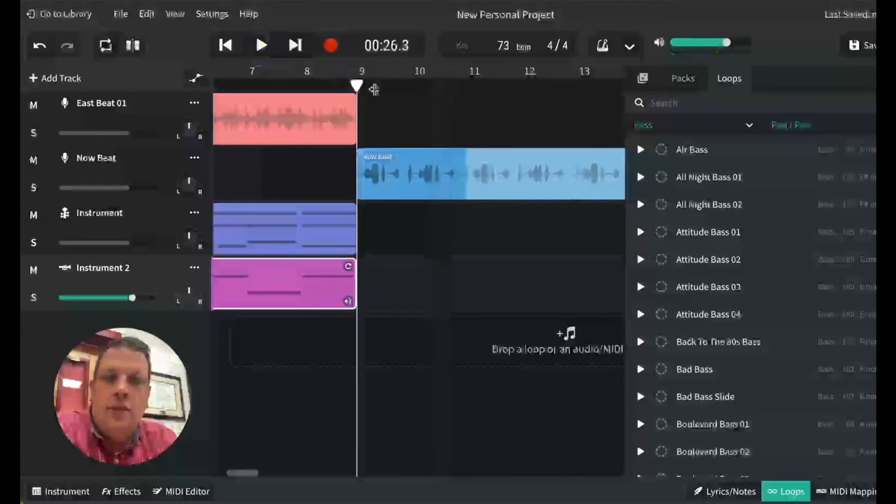
Step: Preview the bass loops All Night Bass 01, Attitude Bass 02, Attitude Bass 03 and Attitude Bass 04
{"action": "left_click", "coordinate": [641, 177]}
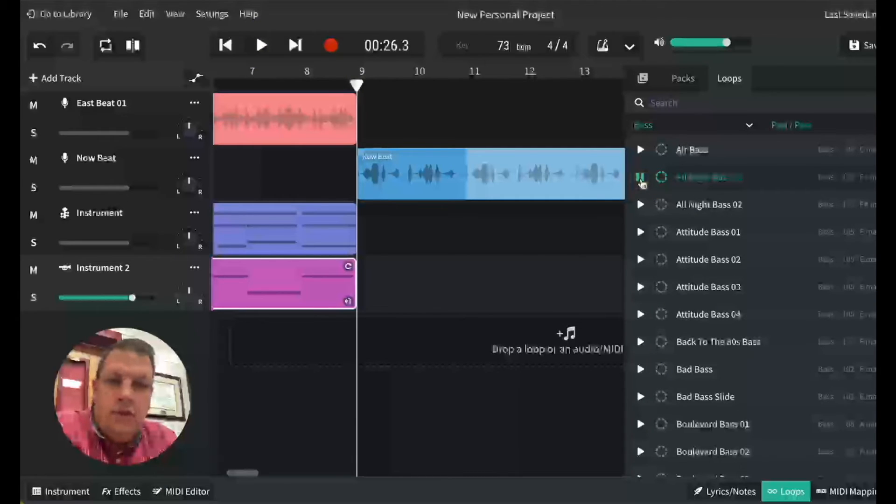
{"action": "left_click", "coordinate": [640, 178]}
{"action": "left_click", "coordinate": [641, 260]}
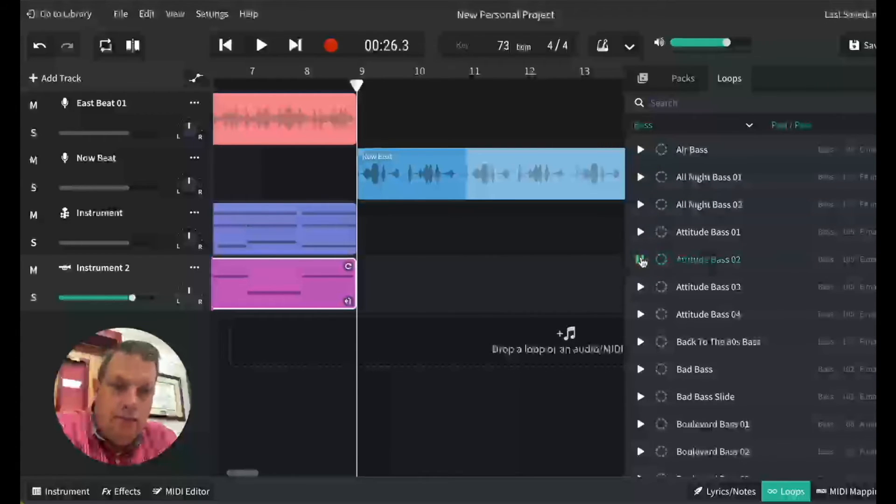
{"action": "left_click", "coordinate": [641, 260]}
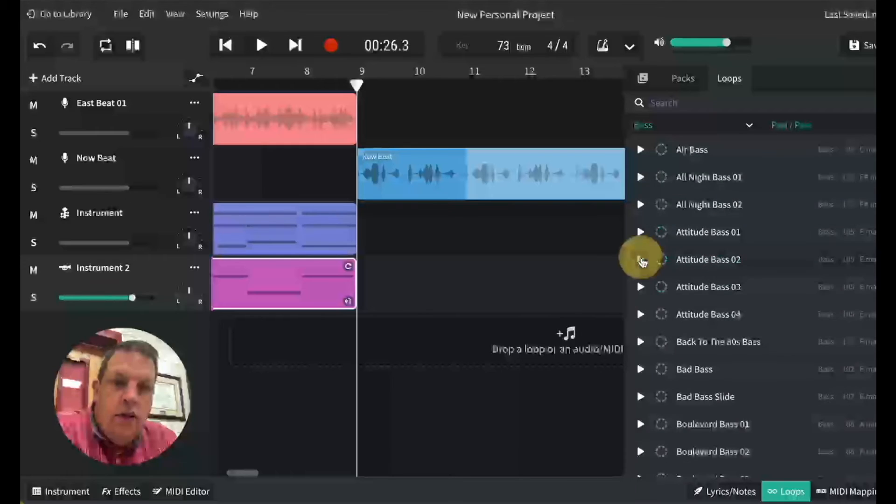
{"action": "left_click", "coordinate": [641, 290]}
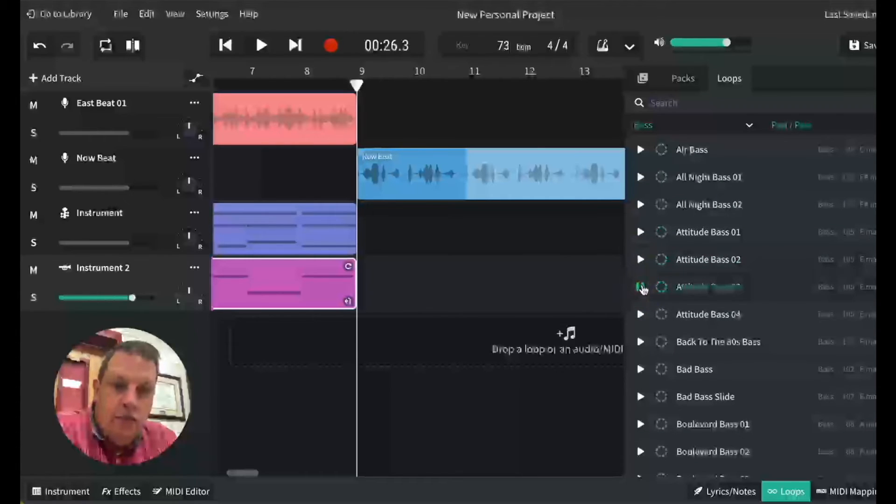
{"action": "left_click", "coordinate": [641, 288]}
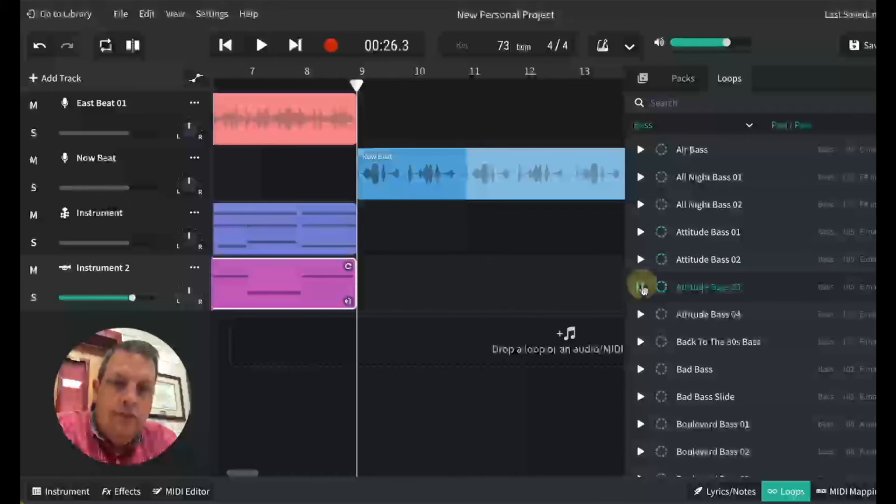
{"action": "left_click", "coordinate": [641, 315]}
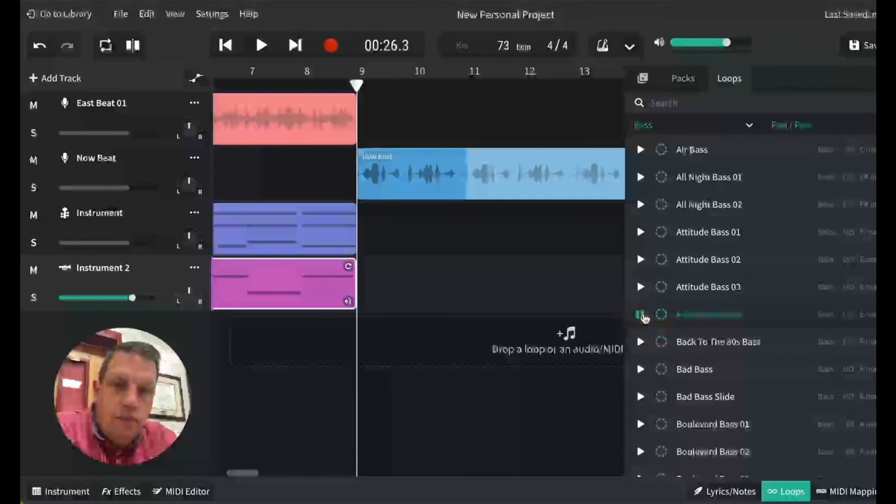
{"action": "left_click", "coordinate": [641, 315]}
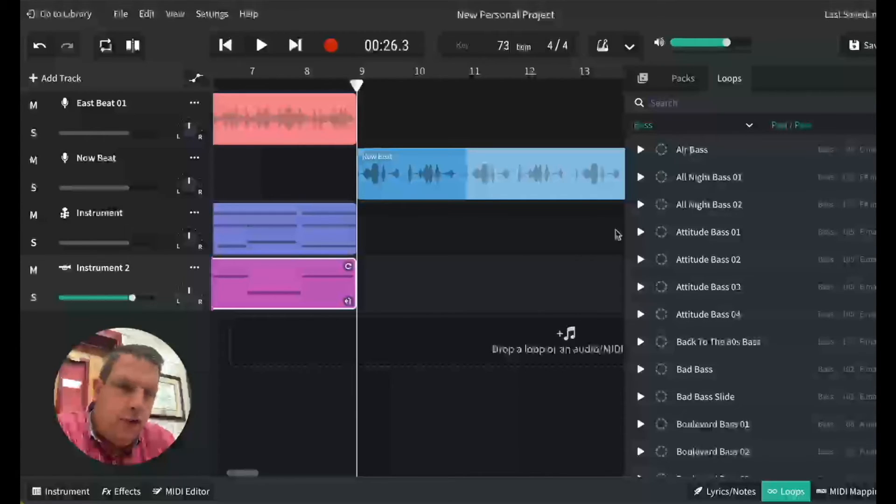
Step: Preview the bass loops Boulevard Bass 01 and Boulevard Bass 02
{"action": "scroll", "coordinate": [784, 395], "scroll_direction": "down", "scroll_amount": 2}
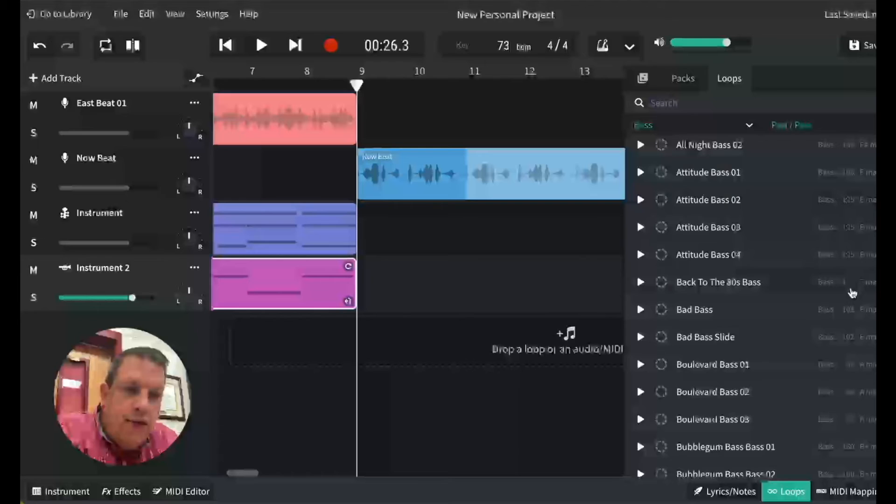
{"action": "left_click", "coordinate": [641, 364]}
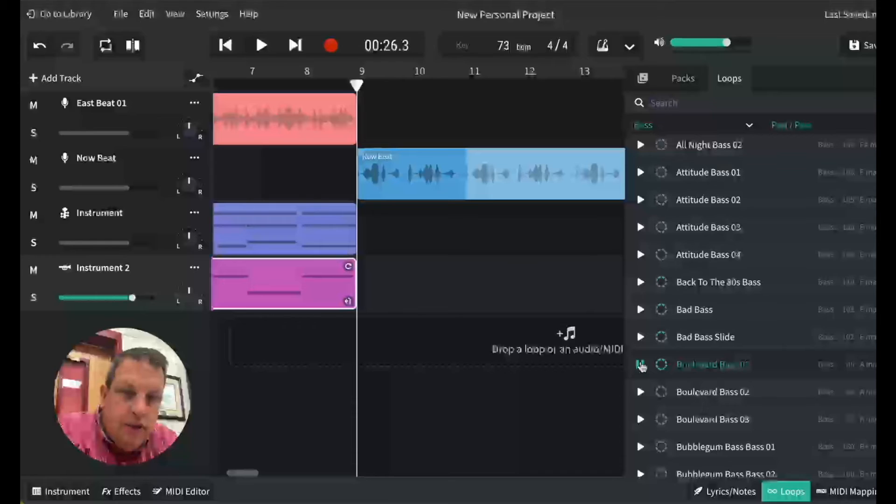
{"action": "left_click", "coordinate": [641, 365]}
{"action": "left_click", "coordinate": [641, 392]}
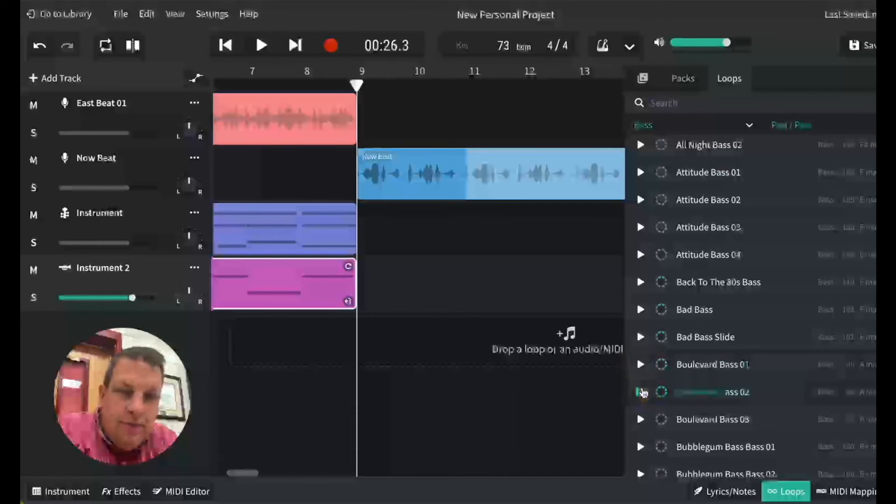
{"action": "left_click", "coordinate": [641, 392]}
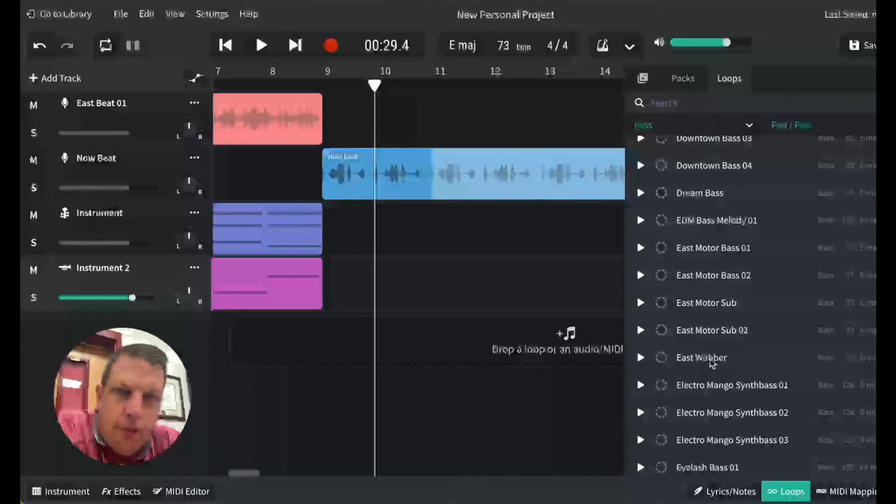
Step: Add the East Wubber loop on a new track at bar 9 and loop it out to the end of the Now Beat region
{"action": "mouse_move", "coordinate": [723, 362]}
{"action": "left_mouse_down"}
{"action": "mouse_move", "coordinate": [462, 343]}
{"action": "mouse_move", "coordinate": [712, 361]}
{"action": "mouse_move", "coordinate": [626, 356]}
{"action": "mouse_move", "coordinate": [516, 320]}
{"action": "mouse_move", "coordinate": [448, 332]}
{"action": "mouse_move", "coordinate": [444, 361]}
{"action": "mouse_move", "coordinate": [444, 344]}
{"action": "left_mouse_up"}
{"action": "left_click_drag", "start_coordinate": [521, 336], "coordinate": [411, 336]}
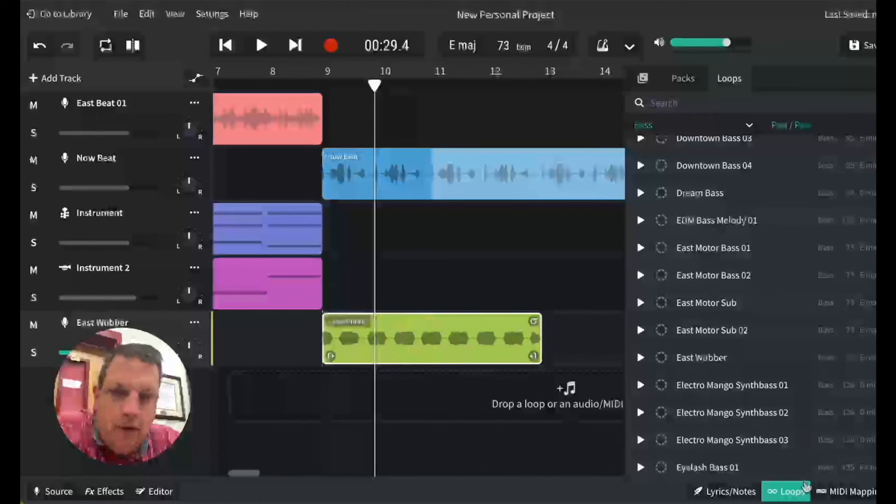
{"action": "left_click", "coordinate": [789, 493]}
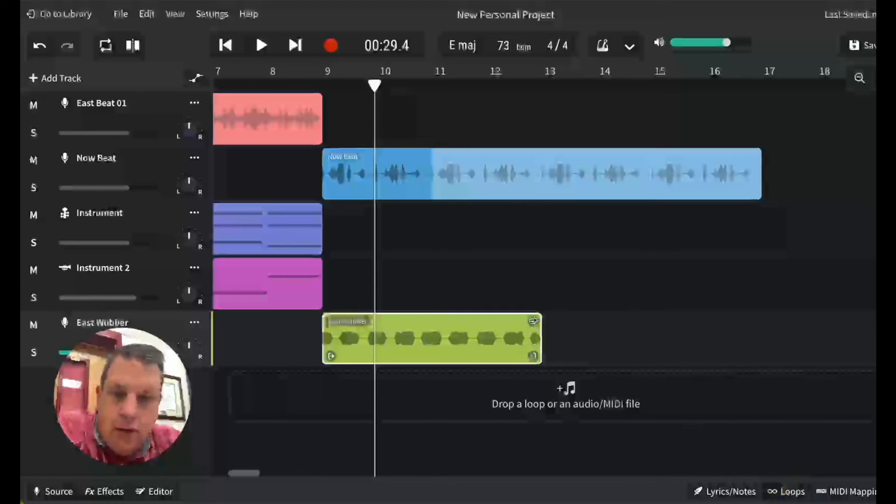
{"action": "left_click_drag", "start_coordinate": [533, 321], "coordinate": [753, 315]}
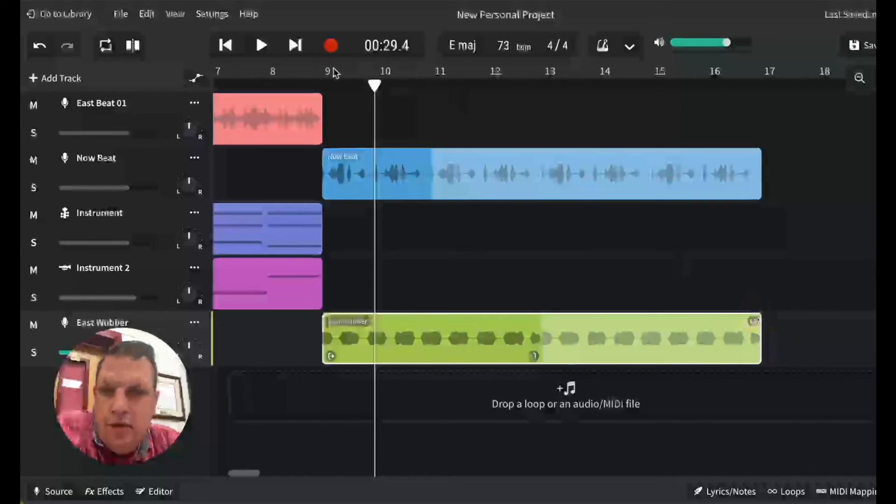
Step: Play the Now Beat and East Wubber regions together from bar 9, and pause before bar 11
{"action": "left_click", "coordinate": [314, 84]}
{"action": "left_click", "coordinate": [261, 45]}
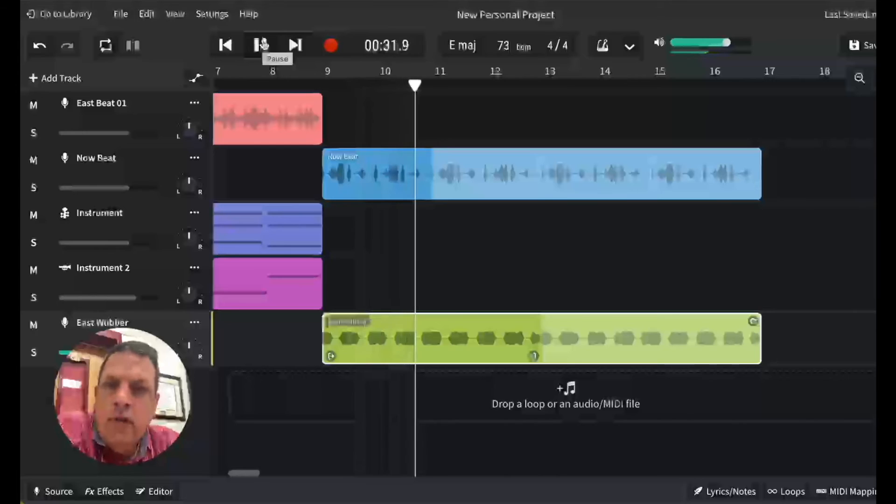
{"action": "left_click", "coordinate": [261, 44]}
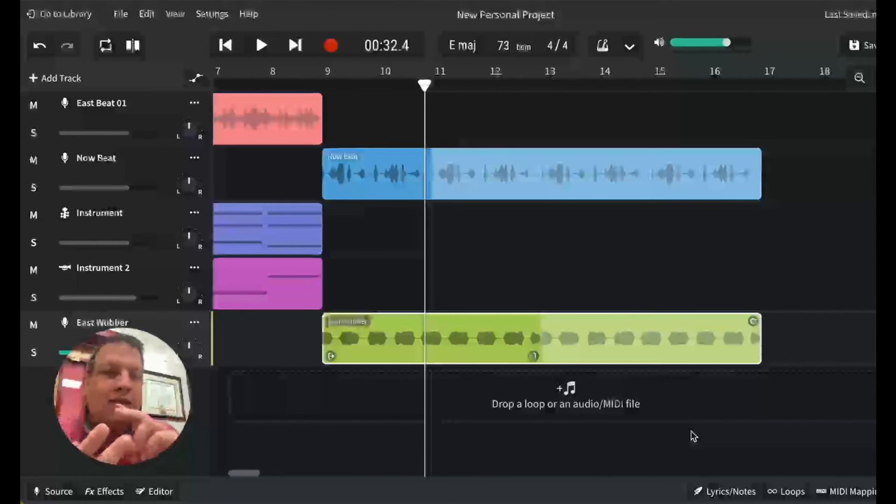
Step: Reopen the loop library, replace the Bass filter with Synth, clear the genre filter and browse to the 80s Horror Synth loops
{"action": "left_click", "coordinate": [792, 495]}
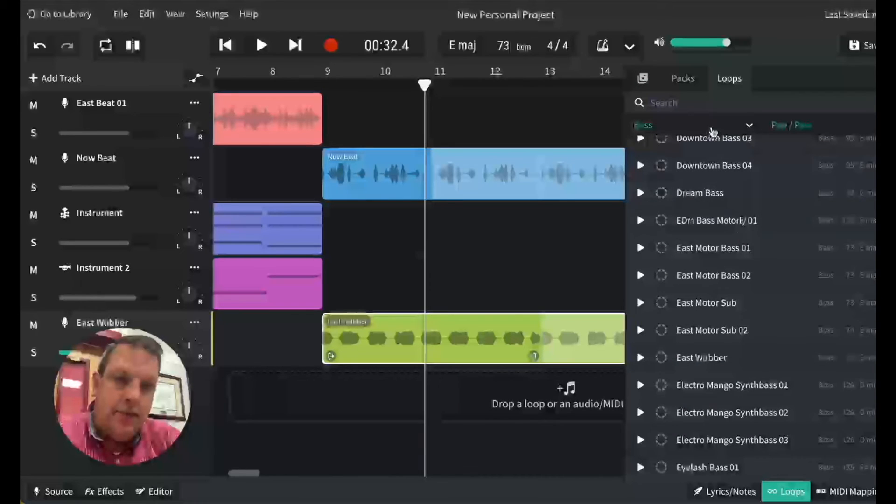
{"action": "left_click", "coordinate": [749, 128]}
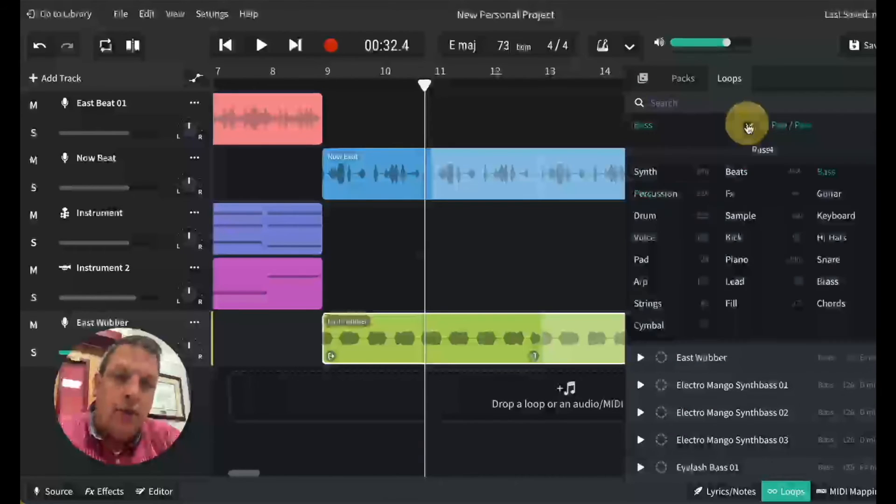
{"action": "left_click", "coordinate": [762, 148]}
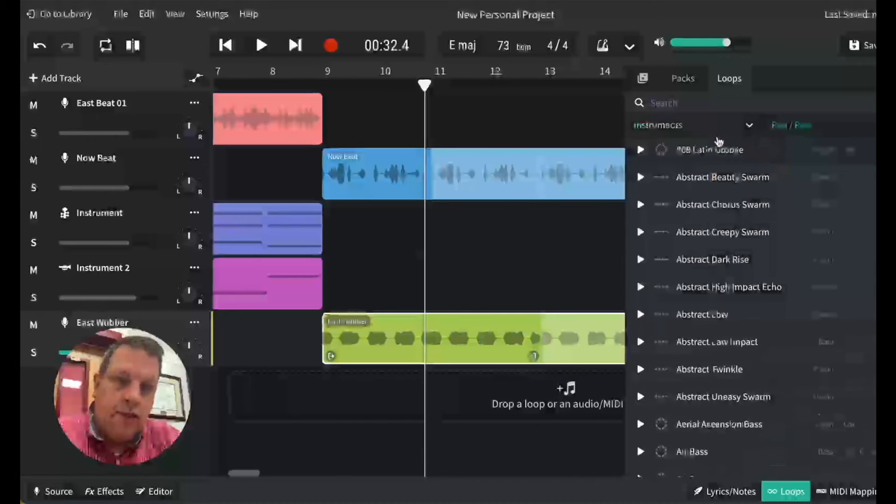
{"action": "left_click", "coordinate": [742, 129]}
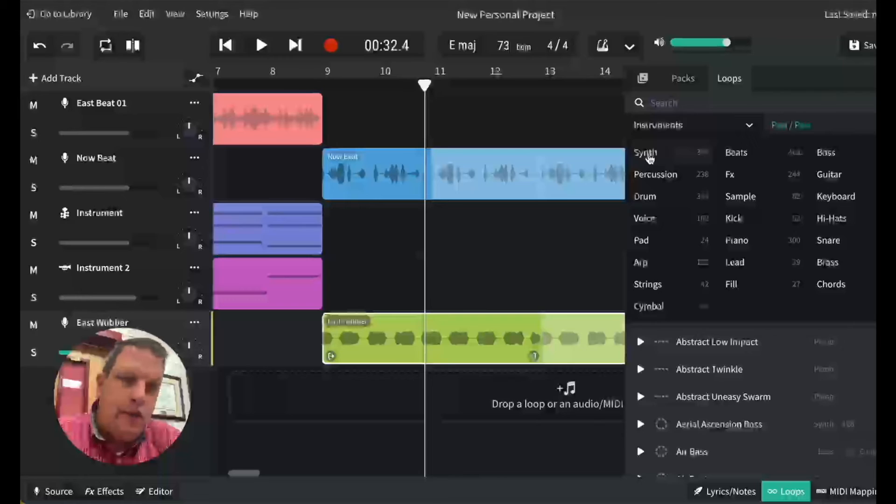
{"action": "left_click", "coordinate": [649, 157]}
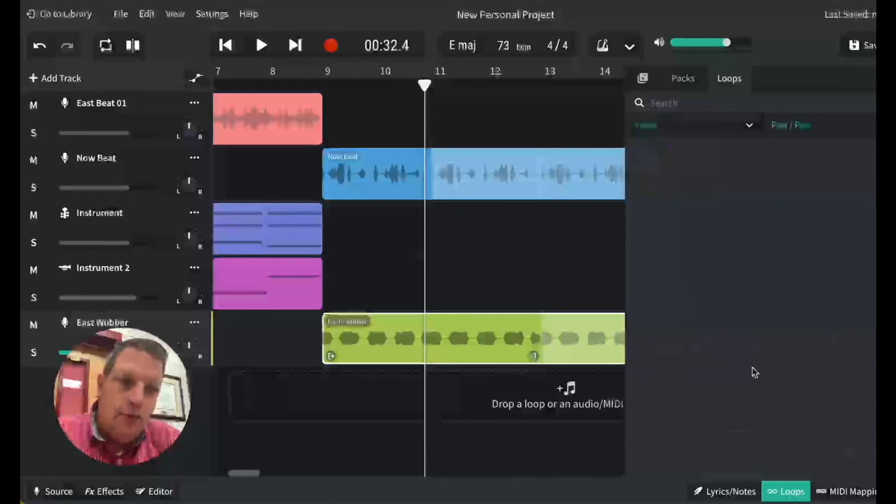
{"action": "left_click", "coordinate": [751, 126]}
{"action": "left_click", "coordinate": [750, 127]}
{"action": "left_click", "coordinate": [750, 128]}
{"action": "left_click", "coordinate": [756, 149]}
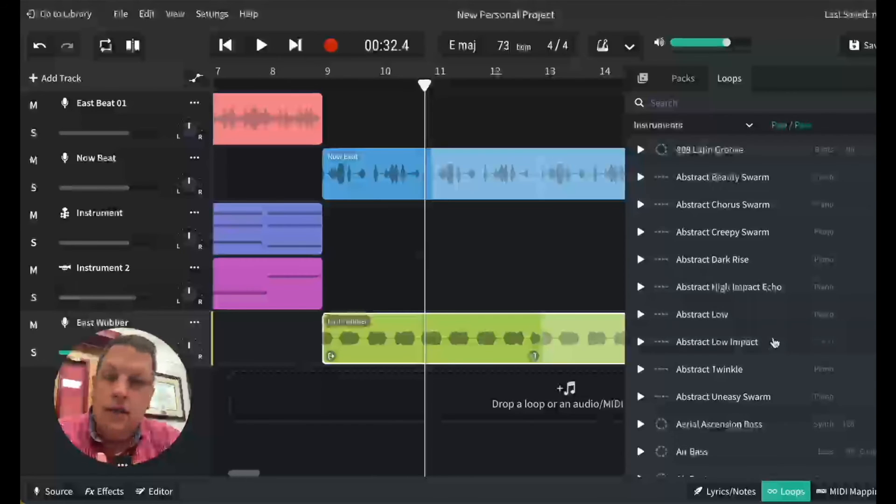
{"action": "scroll", "coordinate": [774, 340], "scroll_direction": "down", "scroll_amount": 8}
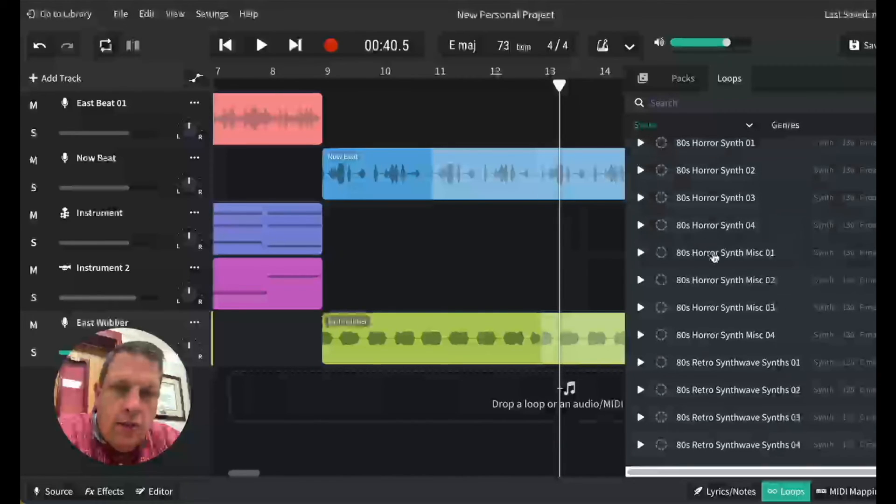
Step: Add the 80s Horror Synth Misc 01 loop on a new track at bar 9 and play it with the other tracks
{"action": "left_click_drag", "start_coordinate": [714, 257], "coordinate": [391, 390]}
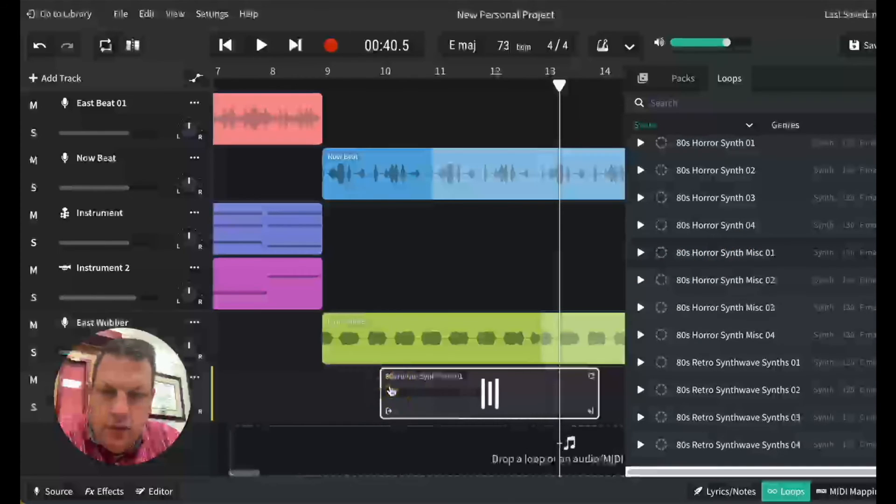
{"action": "left_click_drag", "start_coordinate": [514, 394], "coordinate": [452, 396]}
{"action": "left_click", "coordinate": [326, 87]}
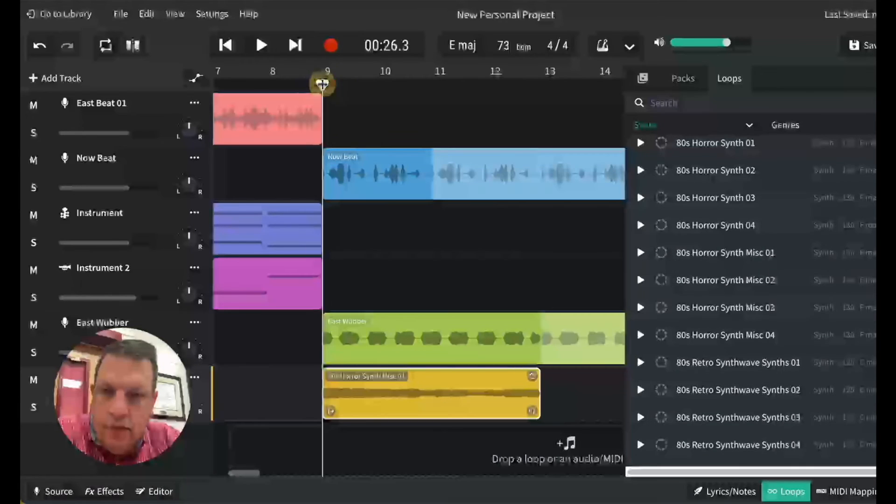
{"action": "left_click", "coordinate": [260, 45]}
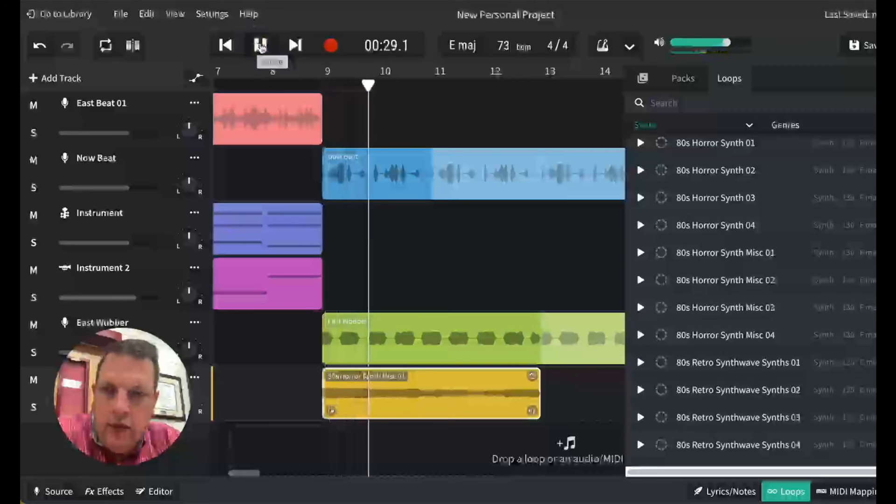
{"action": "left_click", "coordinate": [260, 45]}
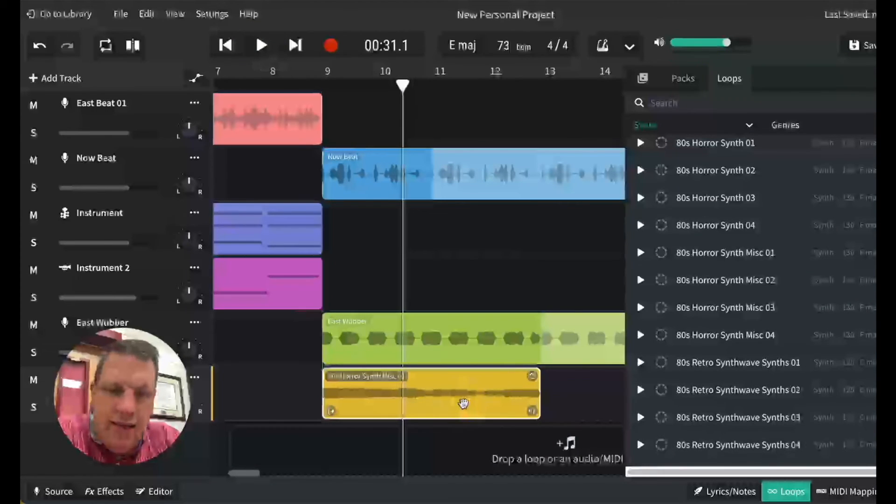
Step: Delete the synth region, place 80s Horror Synth Misc 01 at bar 9 again and play the mix from there
{"action": "key", "text": "Delete"}
{"action": "left_click_drag", "start_coordinate": [696, 252], "coordinate": [410, 390]}
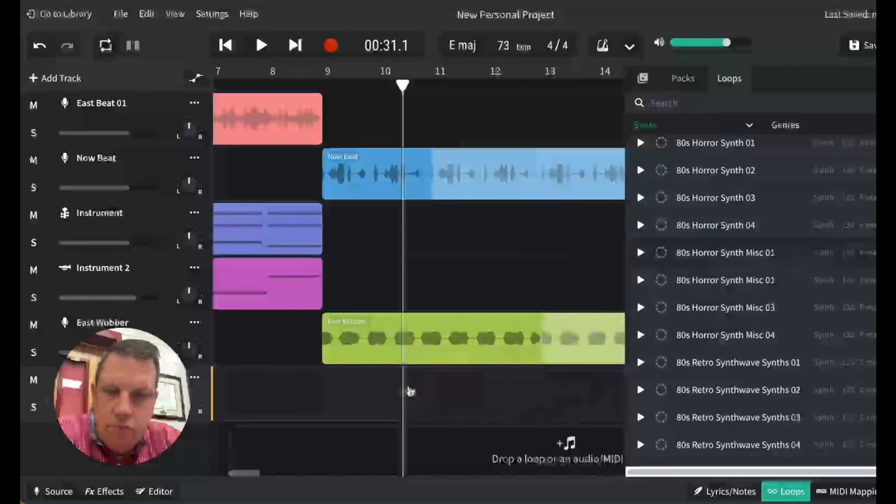
{"action": "left_click_drag", "start_coordinate": [750, 252], "coordinate": [384, 397]}
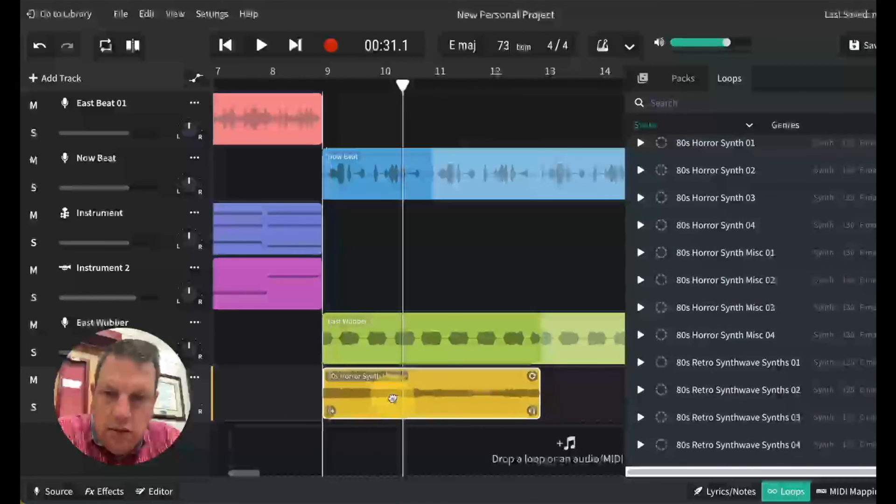
{"action": "left_click", "coordinate": [318, 88]}
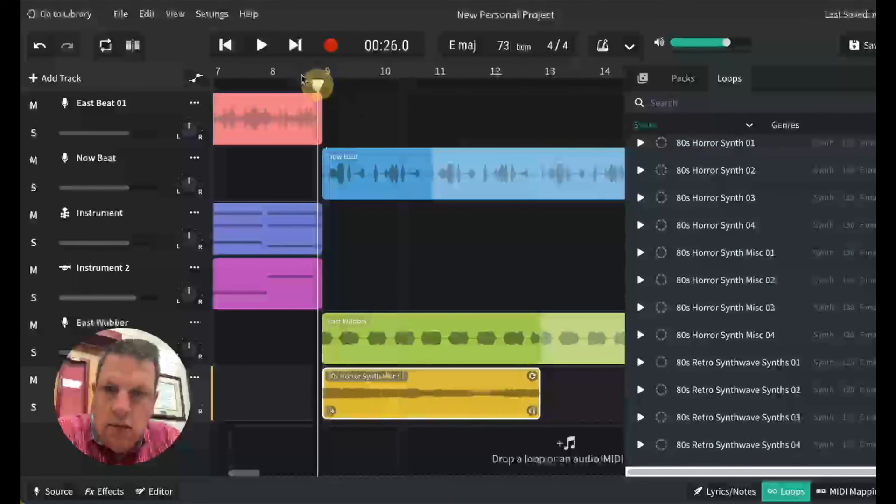
{"action": "left_click", "coordinate": [261, 46]}
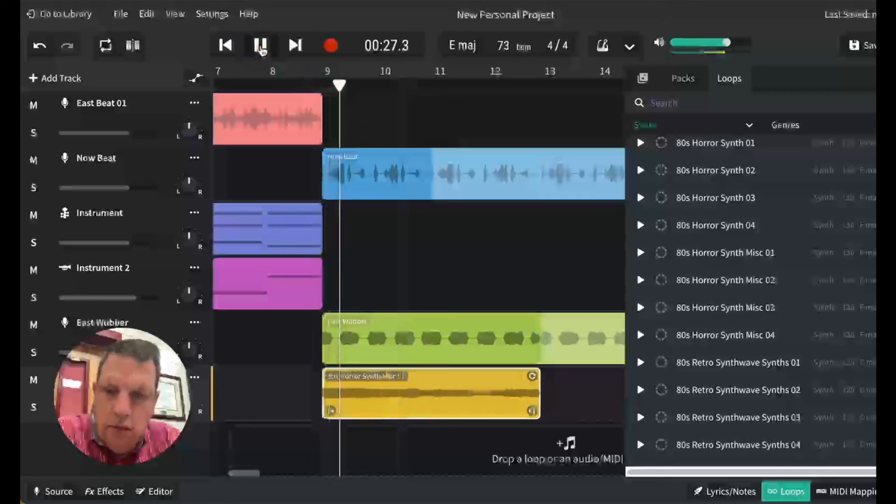
{"action": "left_click", "coordinate": [261, 45]}
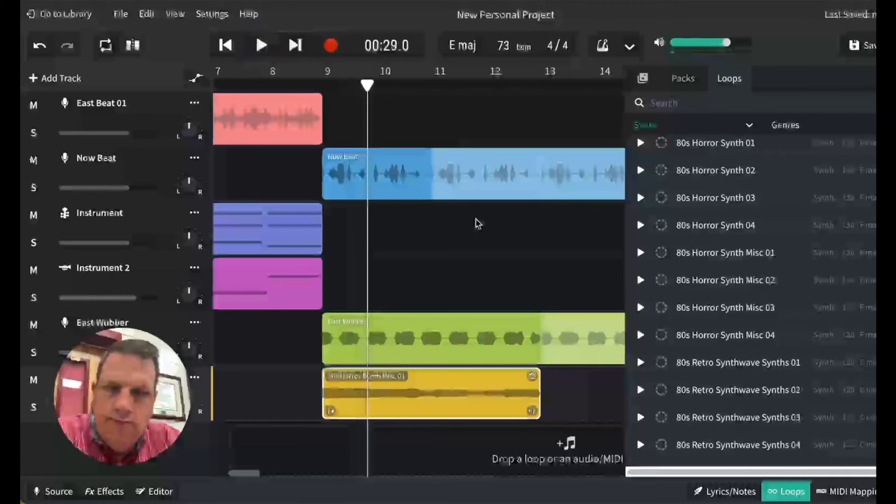
Step: Replace the synth region with the 80s Horror Synth 04 loop at bar 9 and briefly play it
{"action": "key", "text": "Delete"}
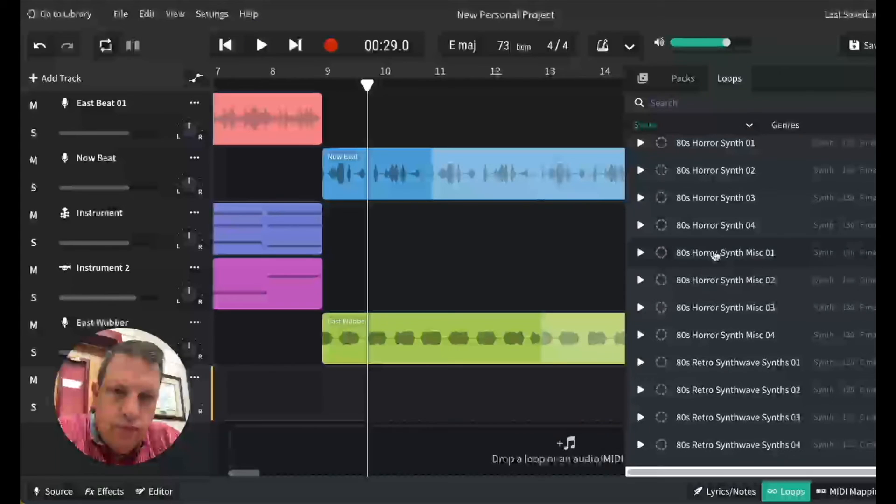
{"action": "left_click_drag", "start_coordinate": [708, 224], "coordinate": [331, 383]}
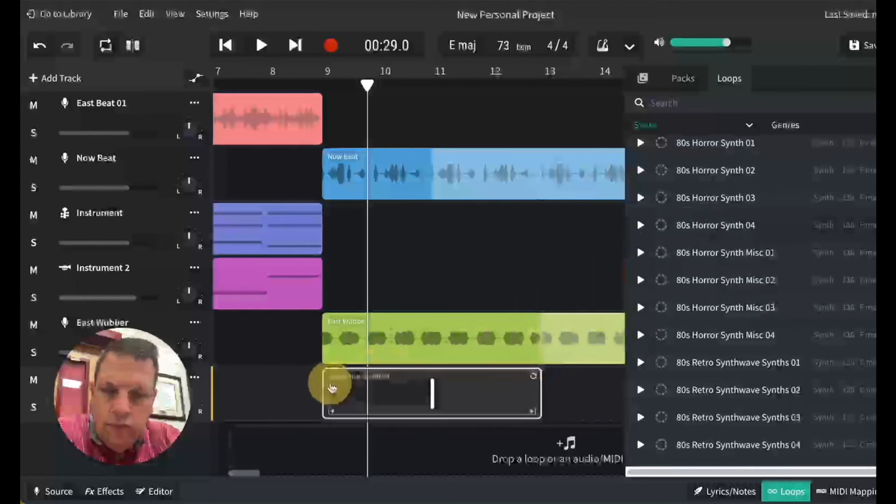
{"action": "left_click", "coordinate": [260, 46]}
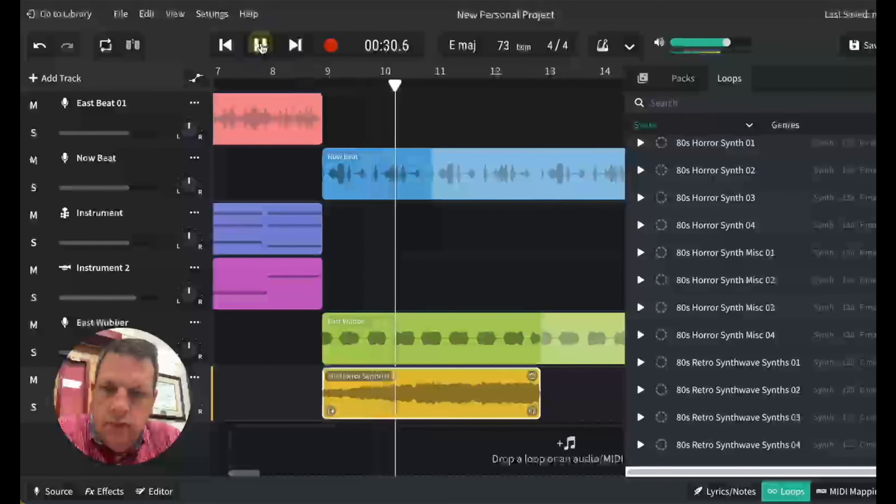
{"action": "left_click", "coordinate": [261, 45]}
{"action": "mouse_move", "coordinate": [444, 384]}
{"action": "left_mouse_down"}
{"action": "mouse_move", "coordinate": [480, 387]}
{"action": "mouse_move", "coordinate": [445, 393]}
{"action": "left_mouse_up"}
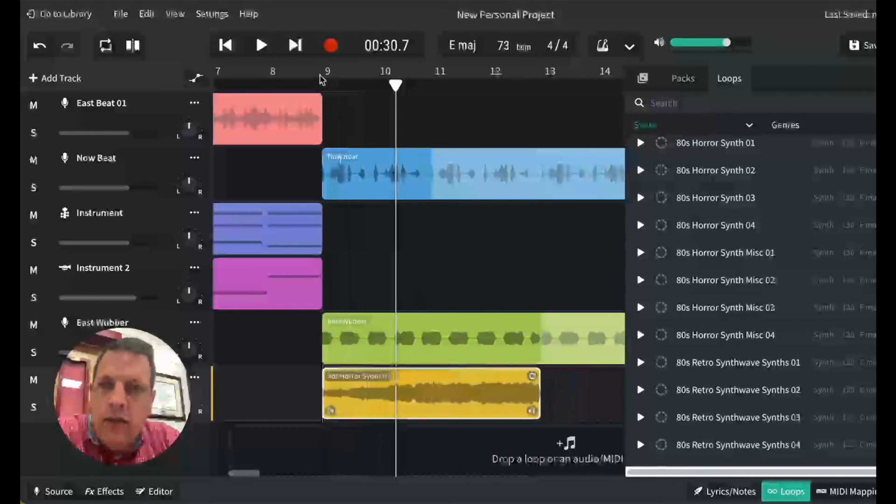
Step: Play the layered section from just before bar 9 through the end of the synth region, and pause after bar 13
{"action": "left_click", "coordinate": [312, 88]}
{"action": "key", "text": "space"}
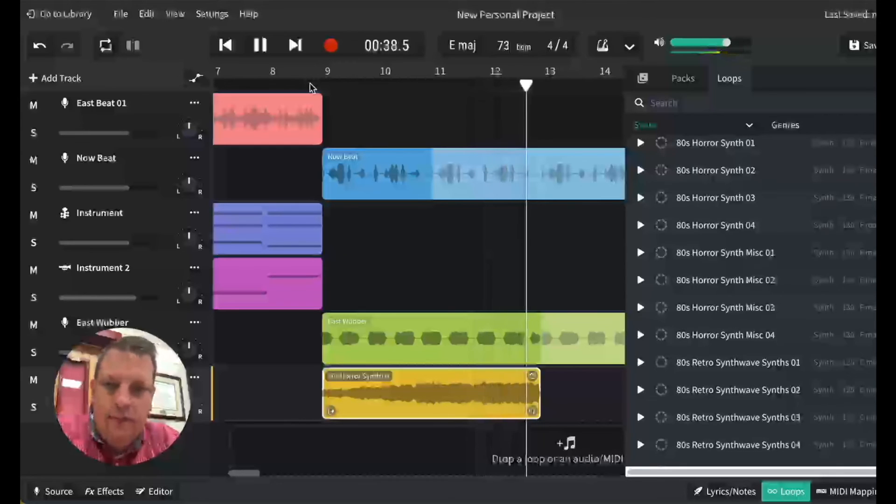
{"action": "key", "text": "space"}
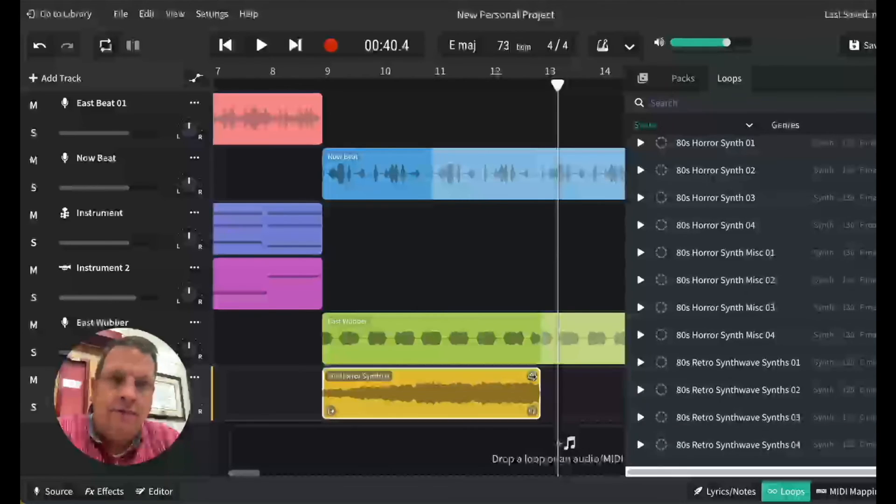
Step: Close the loop library and try to loop the synth region beyond its end at bar 13
{"action": "mouse_move", "coordinate": [532, 376]}
{"action": "left_mouse_down"}
{"action": "mouse_move", "coordinate": [548, 375]}
{"action": "mouse_move", "coordinate": [533, 375]}
{"action": "left_mouse_up"}
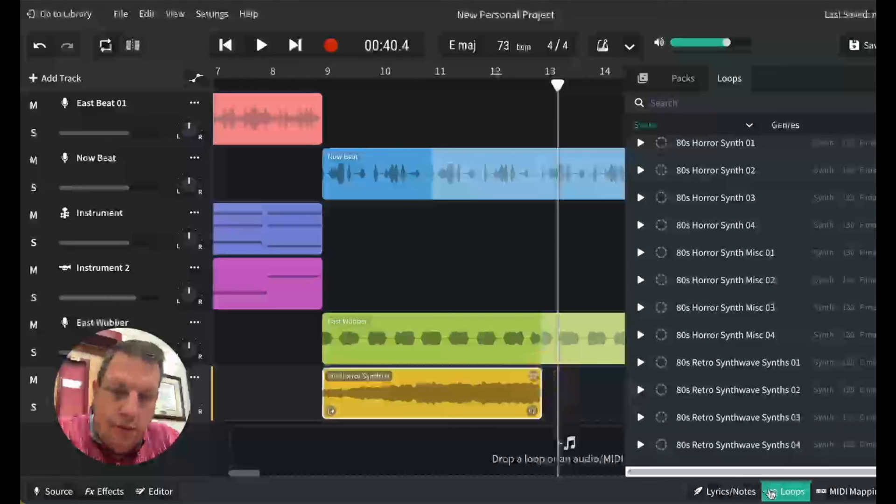
{"action": "left_click", "coordinate": [771, 492]}
{"action": "left_click_drag", "start_coordinate": [535, 377], "coordinate": [523, 376]}
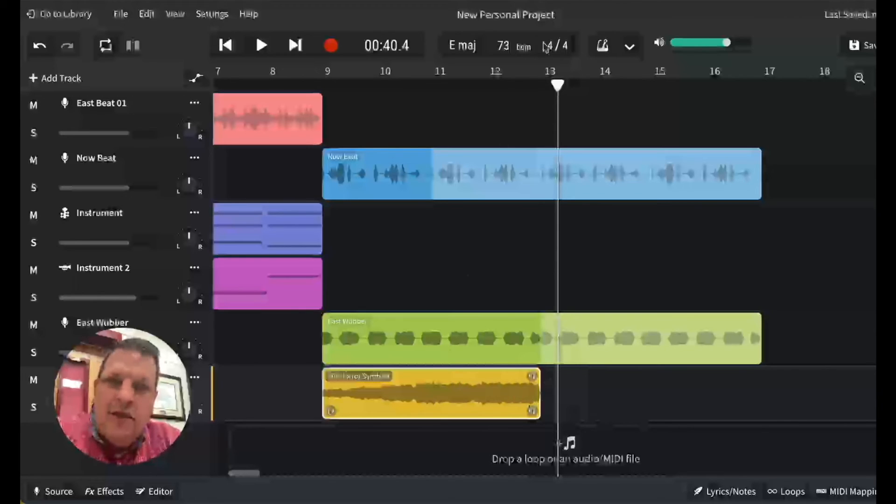
Step: Add a second 80s Horror Synth region from the loop library directly after the first one, at bar 13
{"action": "left_click", "coordinate": [540, 86]}
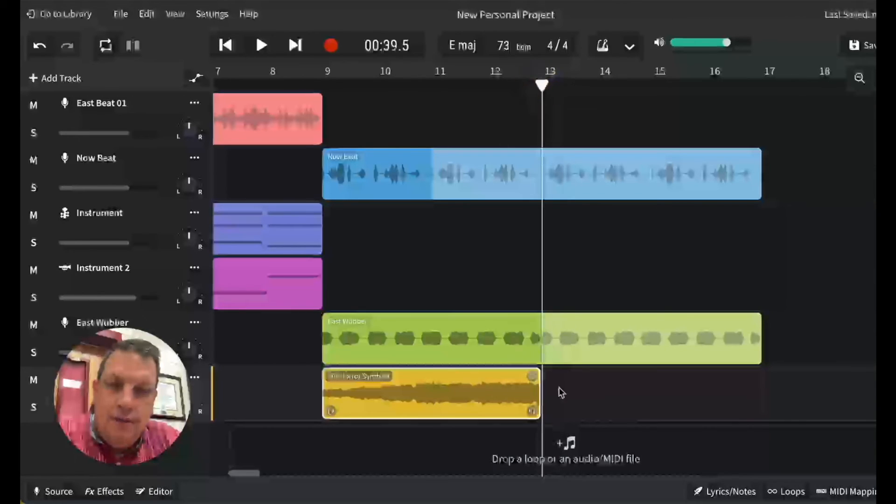
{"action": "left_click", "coordinate": [787, 492]}
{"action": "scroll", "coordinate": [708, 417], "scroll_direction": "down", "scroll_amount": 3}
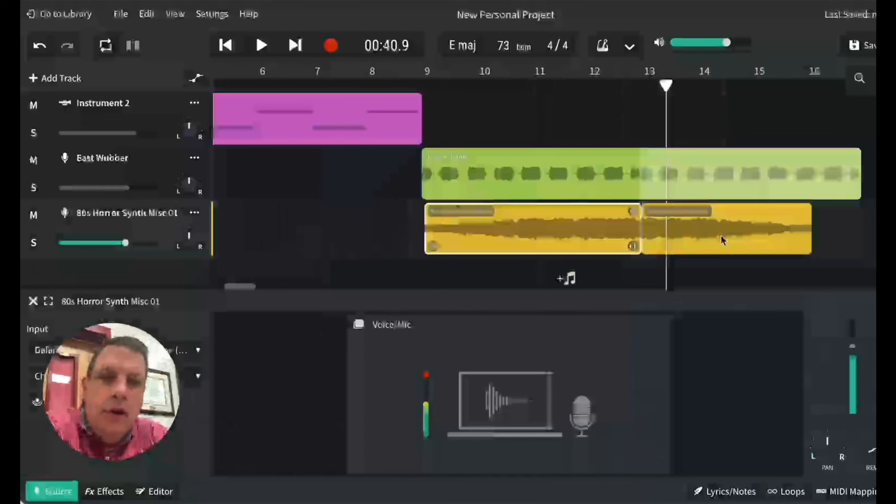
Step: Select the second synth region and try to adjust its end with the loop handle
{"action": "left_click", "coordinate": [739, 230]}
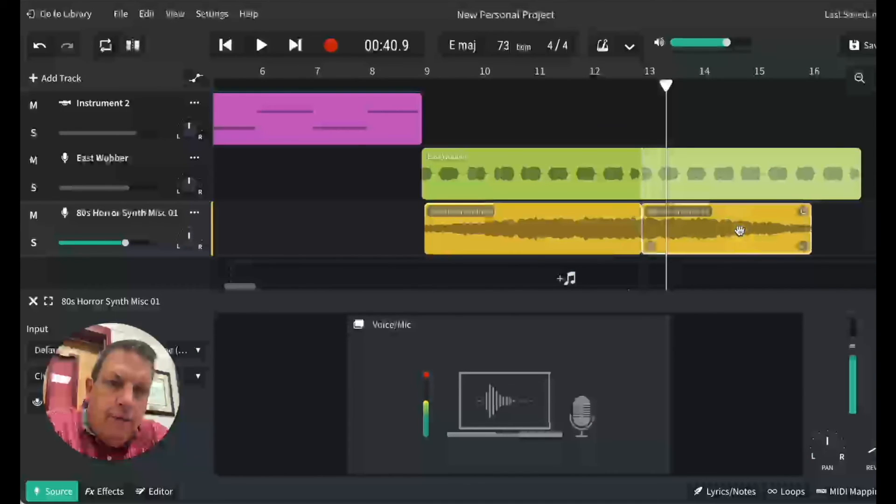
{"action": "scroll", "coordinate": [739, 230], "scroll_direction": "right", "scroll_amount": 5}
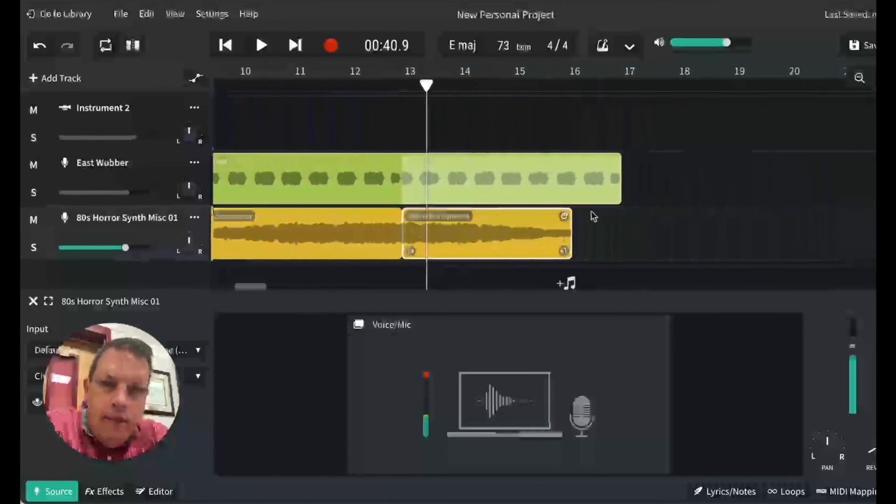
{"action": "scroll", "coordinate": [368, 156], "scroll_direction": "left", "scroll_amount": 3}
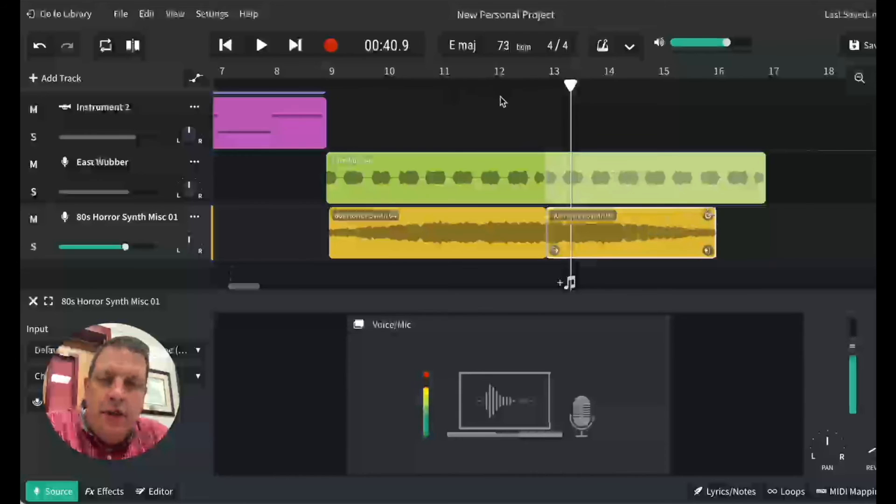
{"action": "mouse_move", "coordinate": [710, 216]}
{"action": "left_mouse_down"}
{"action": "mouse_move", "coordinate": [758, 214]}
{"action": "mouse_move", "coordinate": [705, 219]}
{"action": "left_mouse_up"}
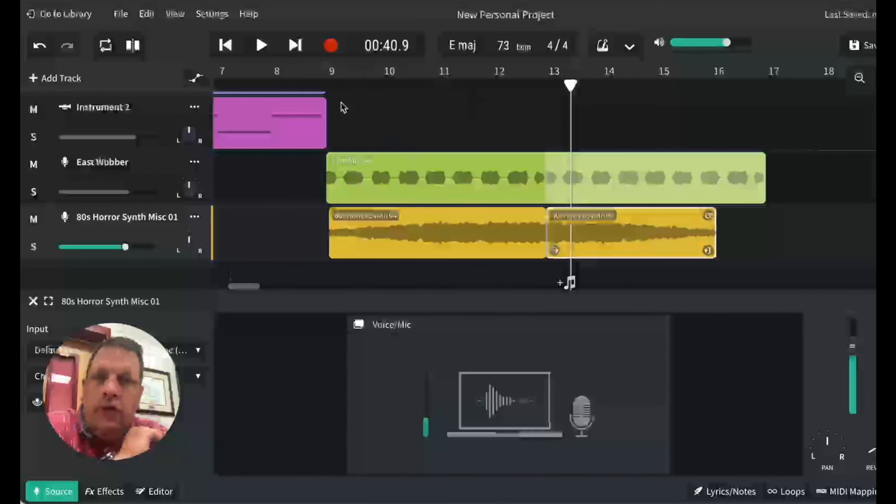
Step: Play the layered section from just after bar 8 to bar 17, closing the track source settings during playback
{"action": "left_click", "coordinate": [293, 87]}
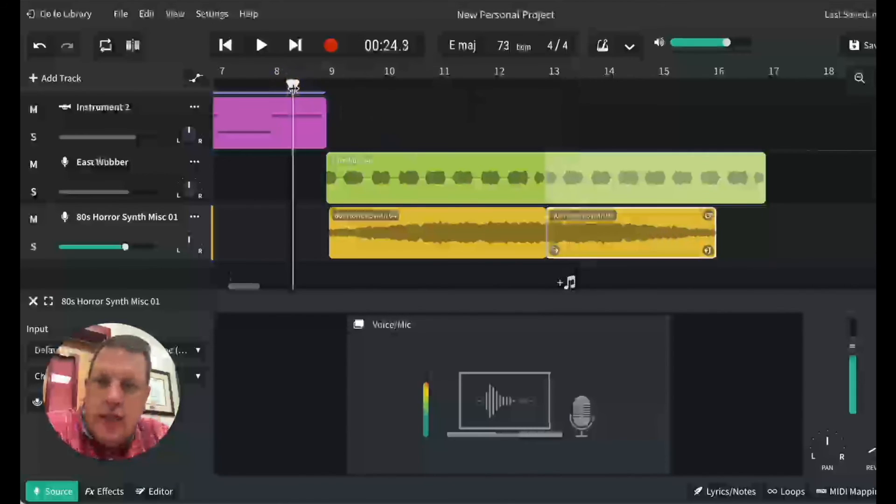
{"action": "key", "text": "space"}
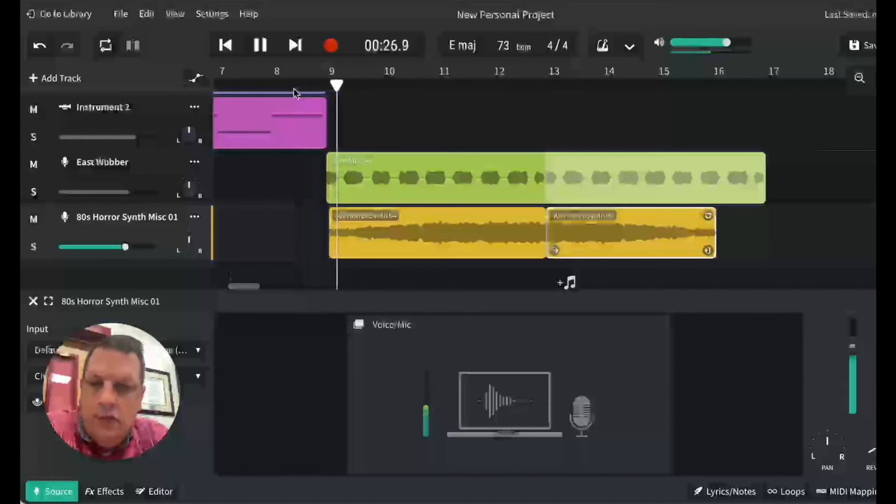
{"action": "left_click", "coordinate": [31, 301]}
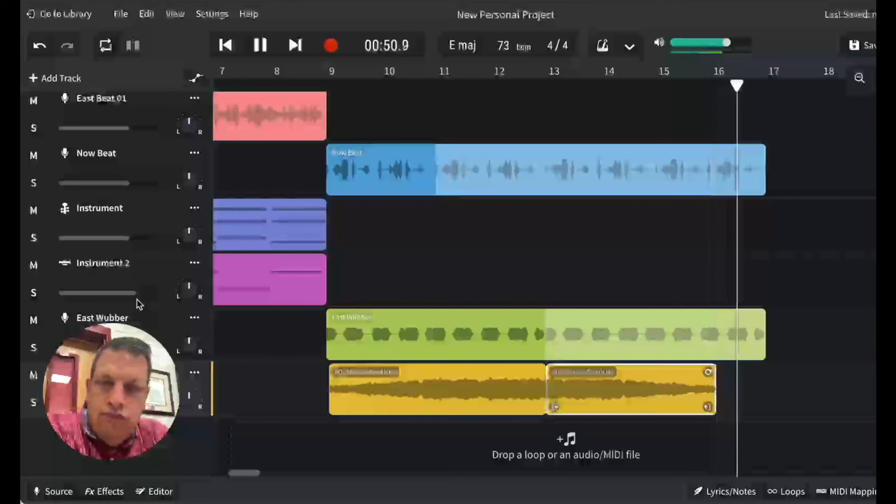
{"action": "key", "text": "space"}
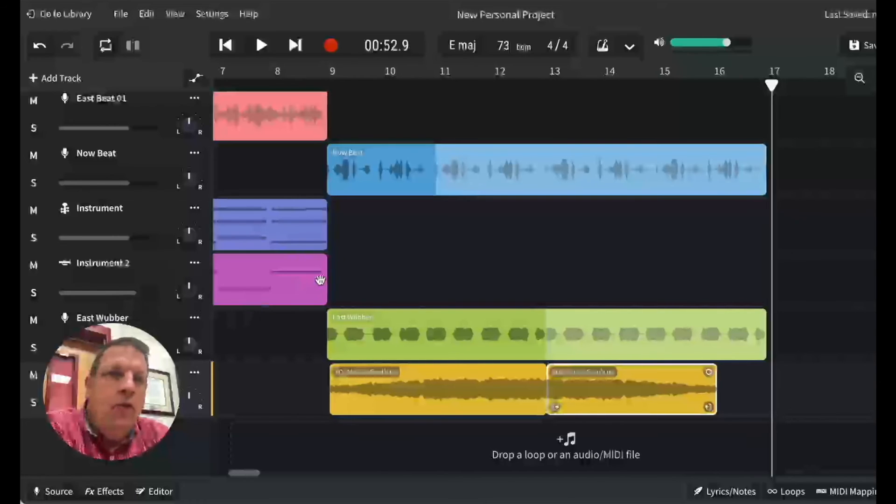
Step: Review the arrangement from bar 1 to bar 17 and save the project
{"action": "scroll", "coordinate": [320, 279], "scroll_direction": "left", "scroll_amount": 10}
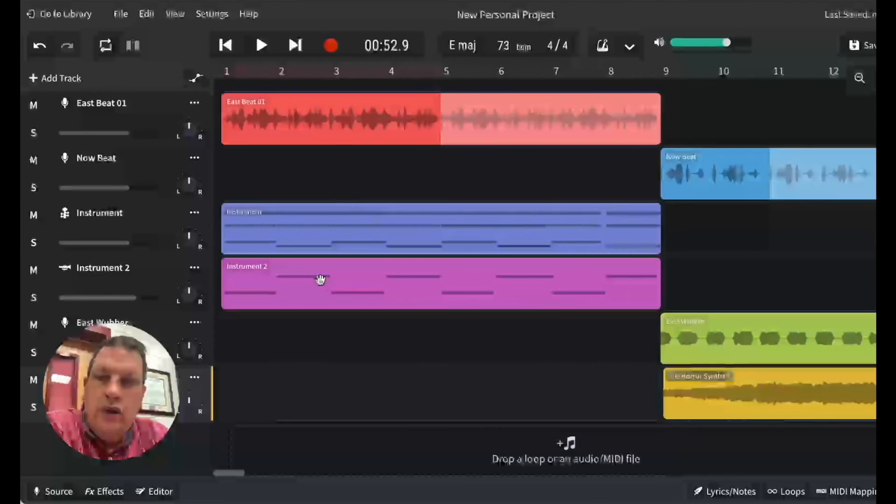
{"action": "scroll", "coordinate": [320, 279], "scroll_direction": "right", "scroll_amount": 12}
{"action": "scroll", "coordinate": [321, 279], "scroll_direction": "left", "scroll_amount": 12}
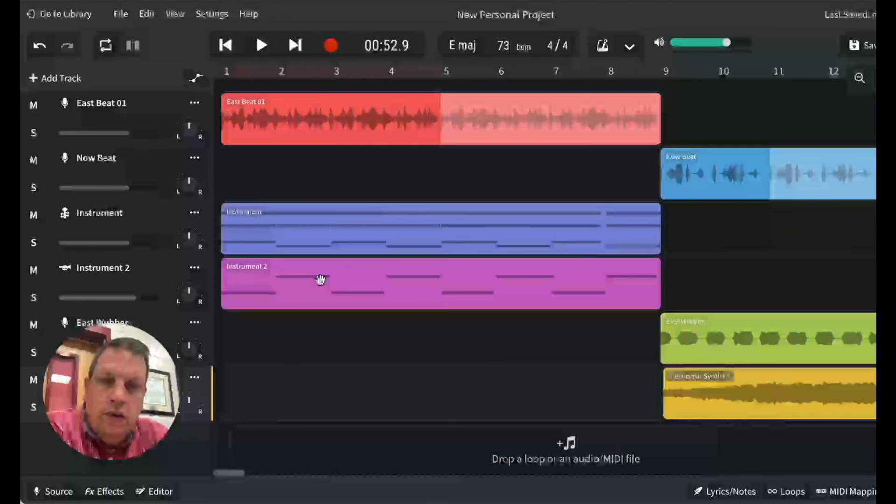
{"action": "scroll", "coordinate": [320, 279], "scroll_direction": "down", "scroll_amount": 1}
{"action": "scroll", "coordinate": [366, 290], "scroll_direction": "right", "scroll_amount": 9}
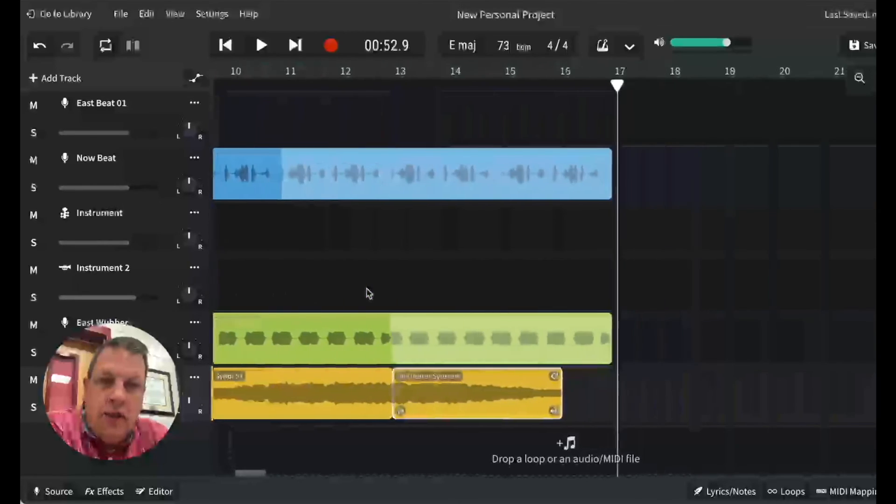
{"action": "scroll", "coordinate": [366, 292], "scroll_direction": "left", "scroll_amount": 2}
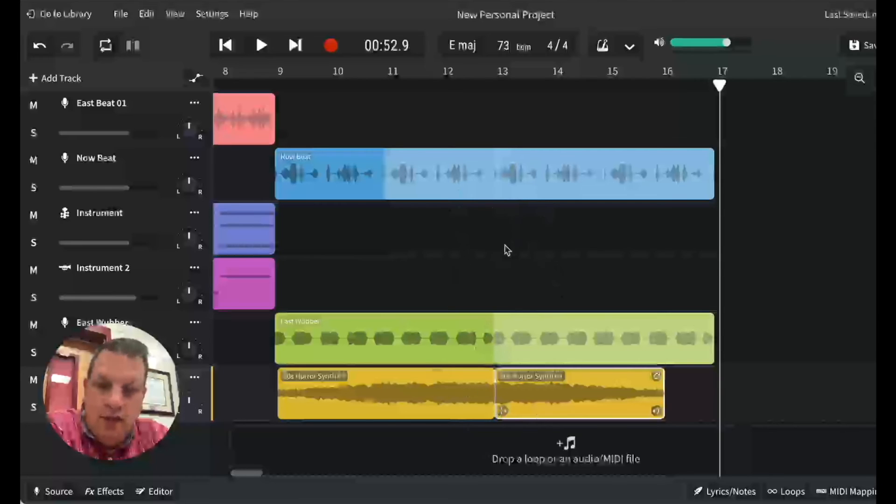
{"action": "scroll", "coordinate": [505, 245], "scroll_direction": "left", "scroll_amount": 7}
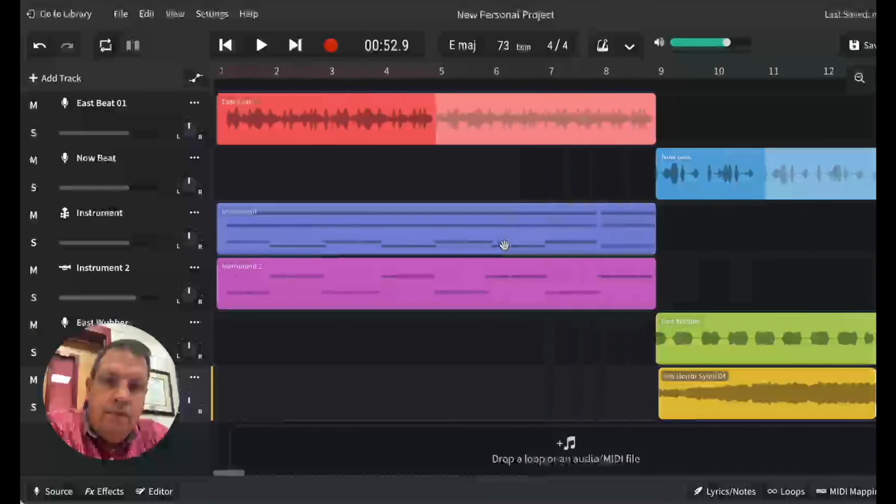
{"action": "left_click", "coordinate": [861, 45]}
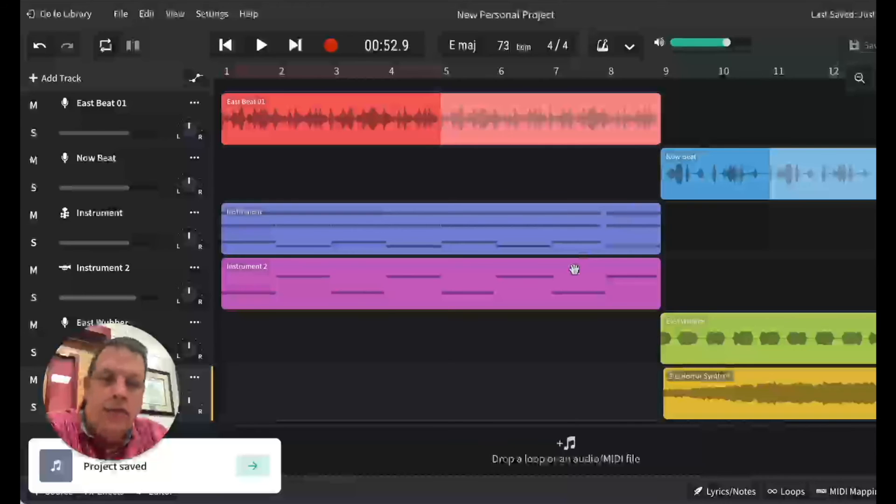
Step: Select the East Beat 01, Instrument and Instrument 2 regions in bars 1 to 9 together and copy them
{"action": "scroll", "coordinate": [574, 269], "scroll_direction": "right", "scroll_amount": 3}
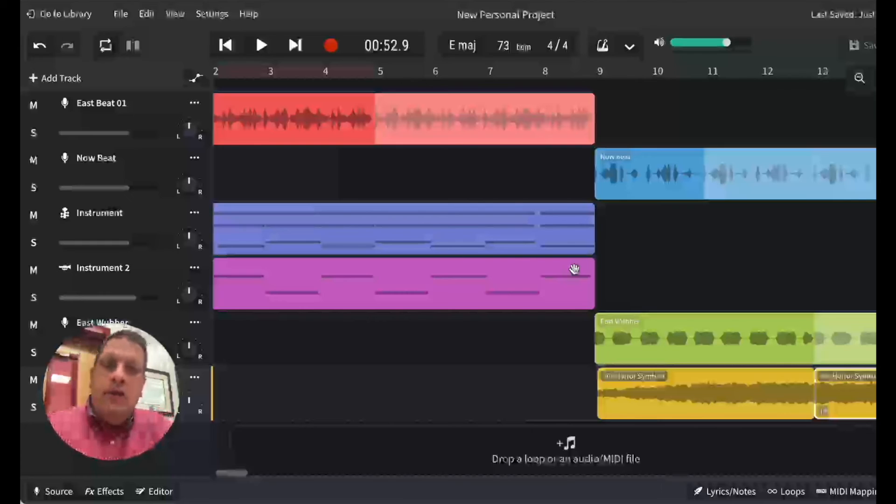
{"action": "scroll", "coordinate": [573, 268], "scroll_direction": "left", "scroll_amount": 3}
{"action": "scroll", "coordinate": [574, 269], "scroll_direction": "right", "scroll_amount": 10}
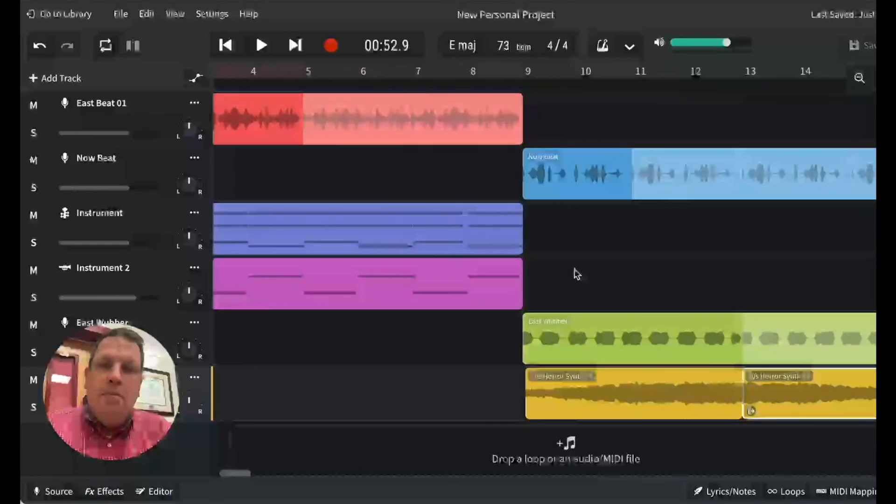
{"action": "scroll", "coordinate": [574, 269], "scroll_direction": "left", "scroll_amount": 10}
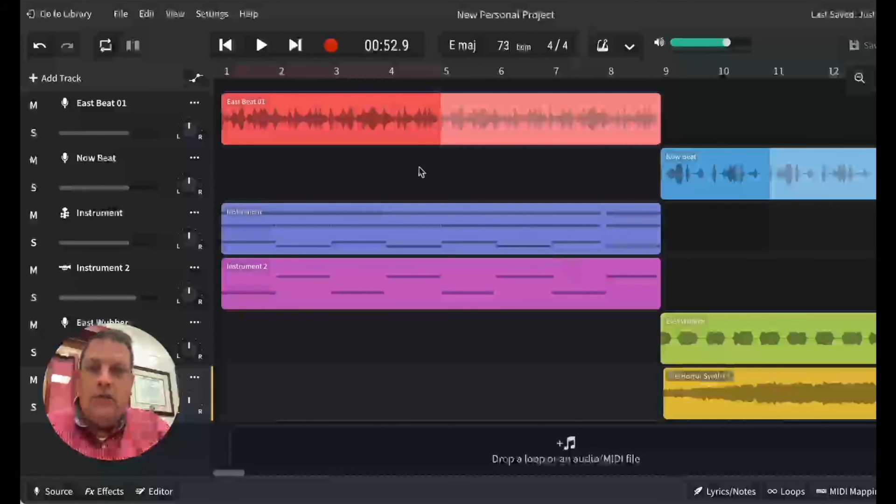
{"action": "left_click", "coordinate": [382, 123]}
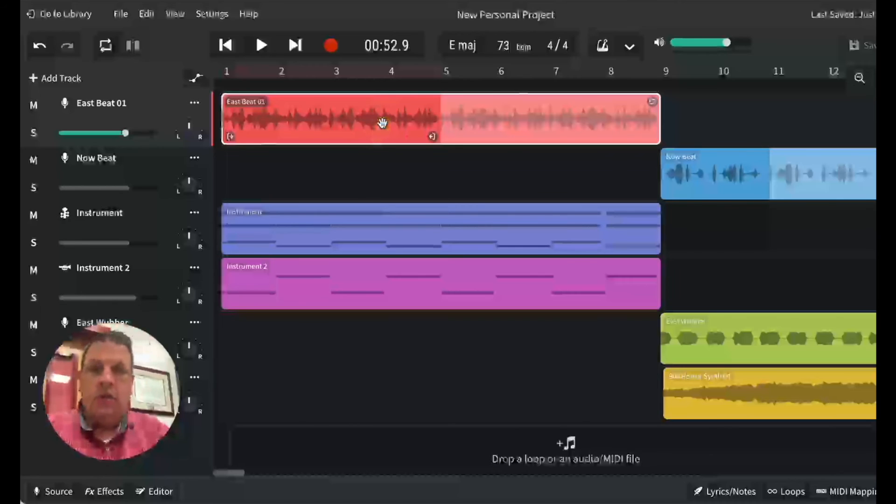
{"action": "left_click", "coordinate": [404, 231]}
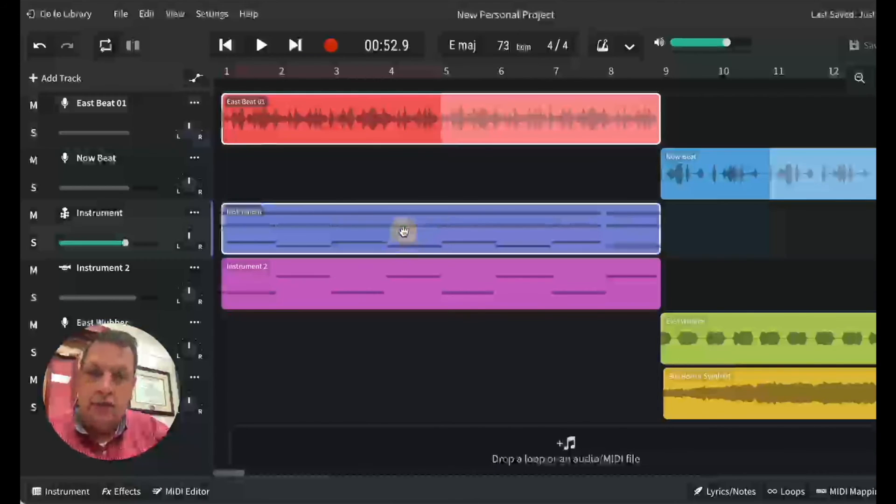
{"action": "left_click", "coordinate": [415, 282]}
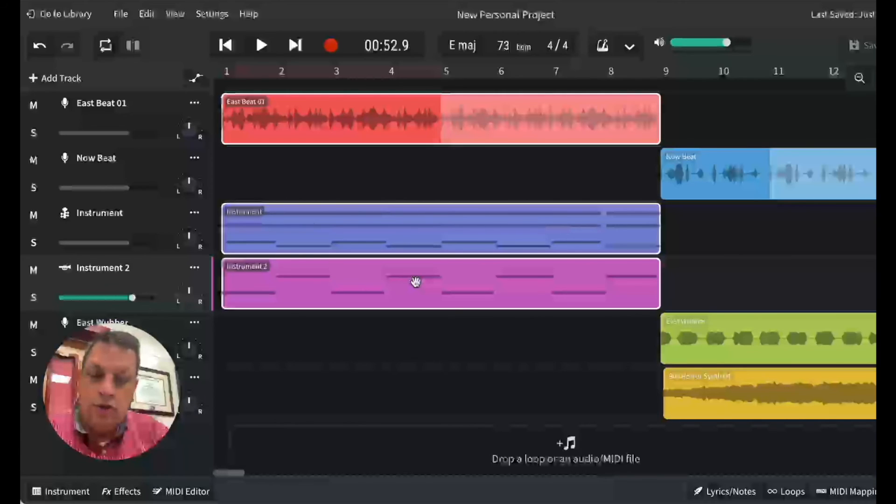
{"action": "right_click", "coordinate": [415, 282]}
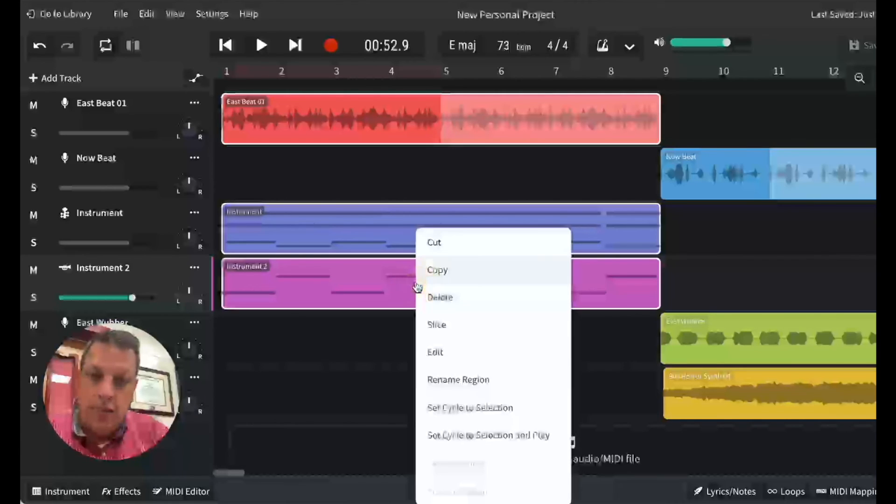
{"action": "left_click", "coordinate": [437, 271]}
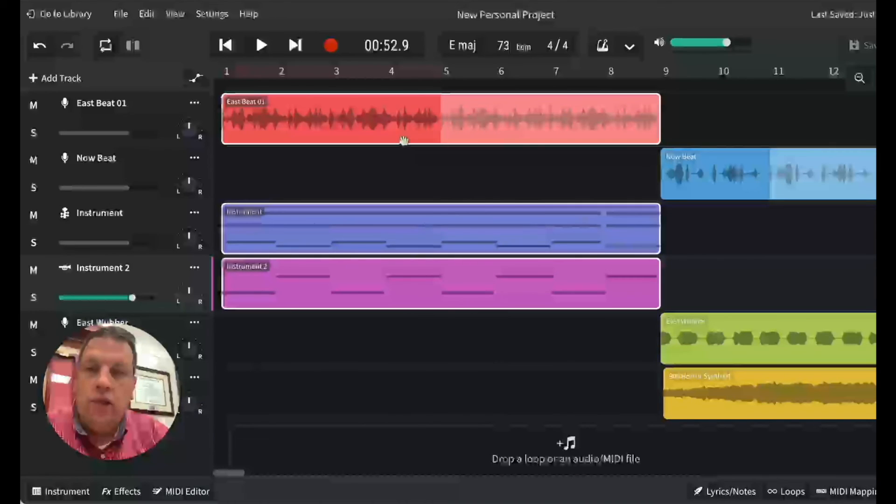
Step: Paste the copied regions with the East Beat 01 track selected and the playhead at the end of the Now Beat region, near bar 17
{"action": "scroll", "coordinate": [469, 269], "scroll_direction": "right", "scroll_amount": 3}
{"action": "scroll", "coordinate": [469, 272], "scroll_direction": "right", "scroll_amount": 5}
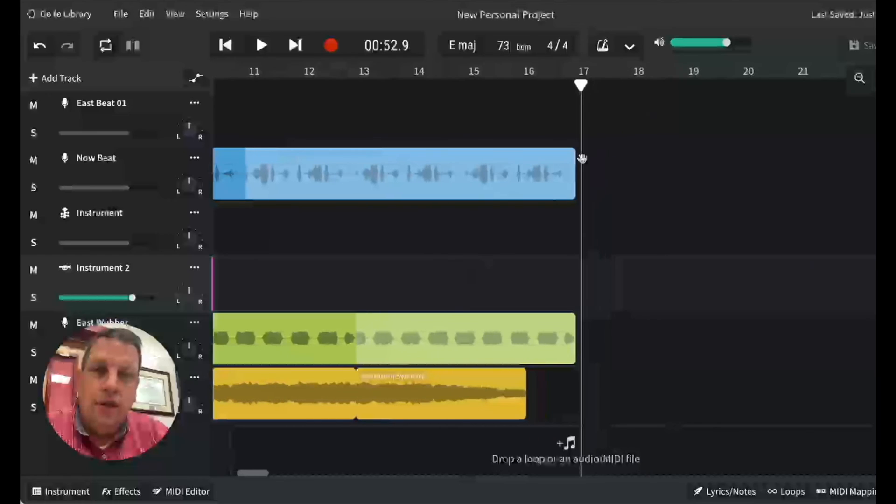
{"action": "left_click", "coordinate": [665, 109]}
{"action": "mouse_move", "coordinate": [581, 86]}
{"action": "left_mouse_down"}
{"action": "mouse_move", "coordinate": [563, 86]}
{"action": "mouse_move", "coordinate": [575, 85]}
{"action": "left_mouse_up"}
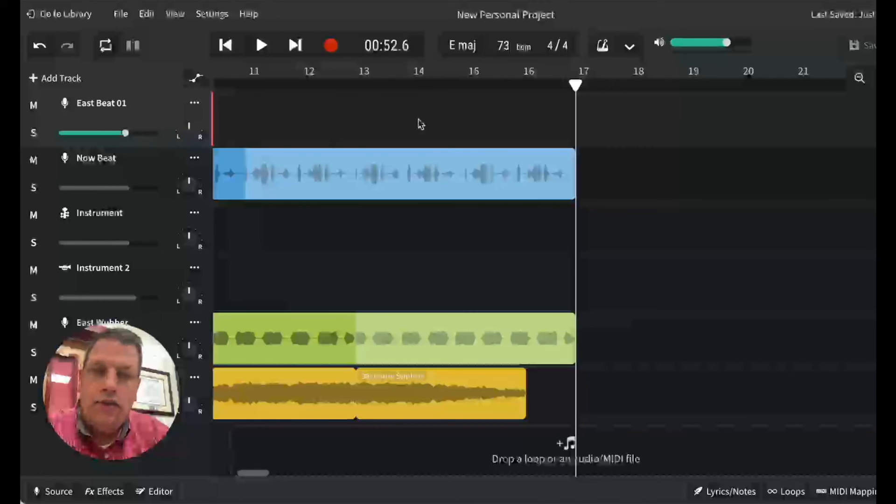
{"action": "right_click", "coordinate": [589, 130]}
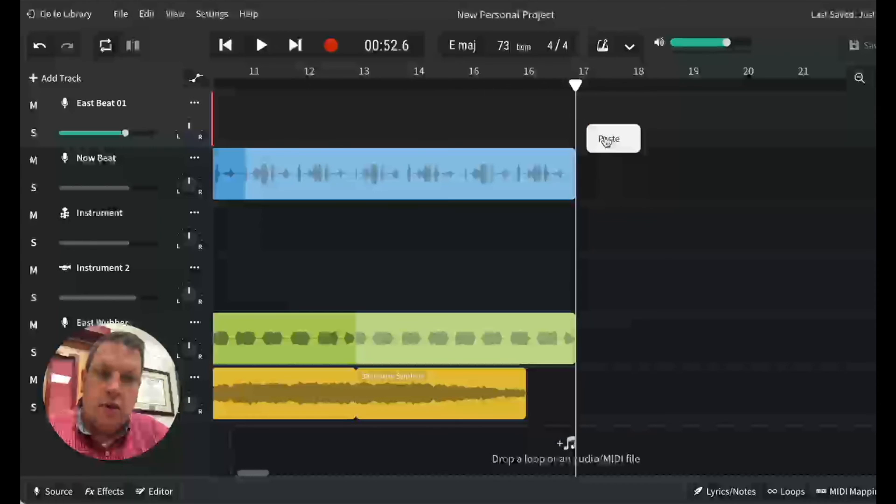
{"action": "left_click", "coordinate": [606, 140]}
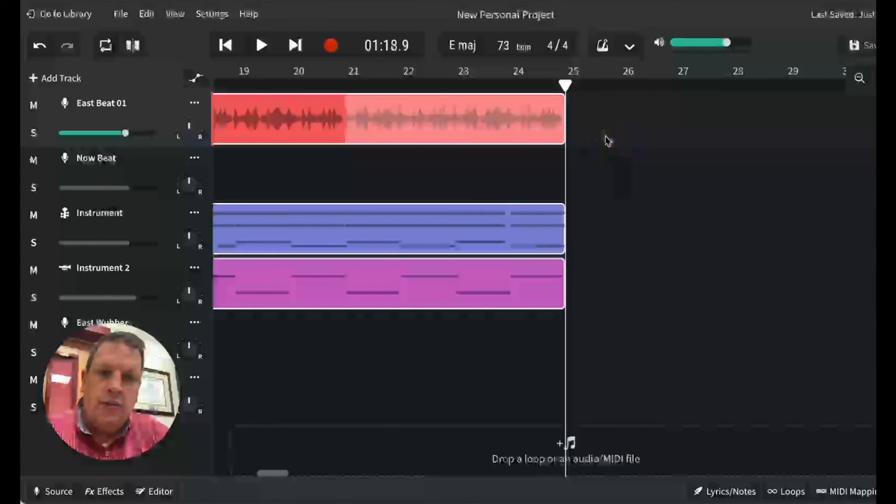
Step: Examine how the opening section, the Now Beat section and the pasted regions line up across the timeline
{"action": "scroll", "coordinate": [450, 186], "scroll_direction": "left", "scroll_amount": 5}
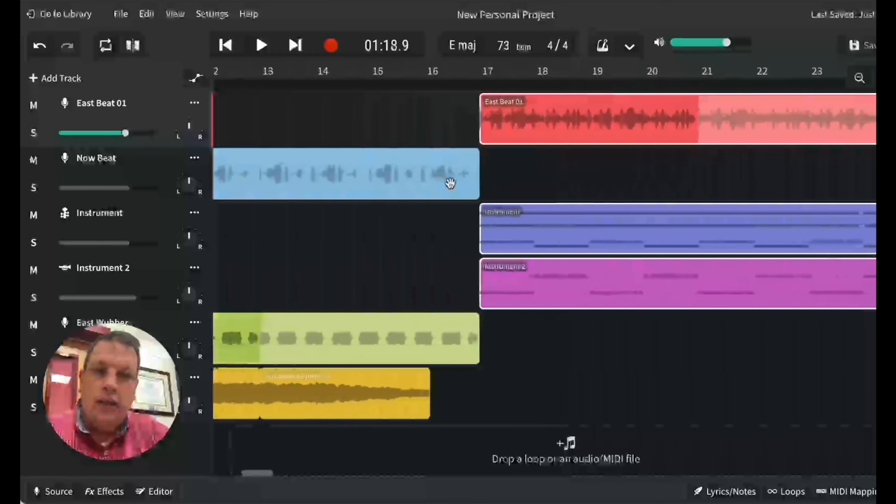
{"action": "scroll", "coordinate": [450, 186], "scroll_direction": "left", "scroll_amount": 6}
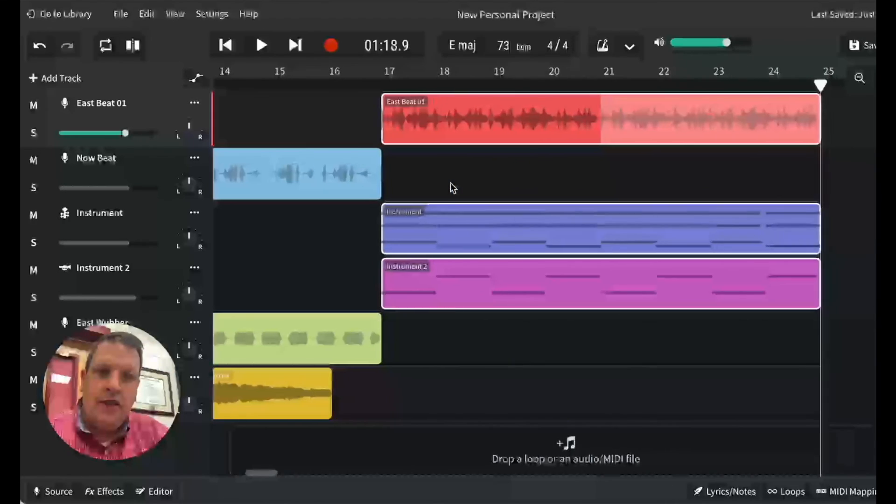
{"action": "scroll", "coordinate": [490, 179], "scroll_direction": "left", "scroll_amount": 5}
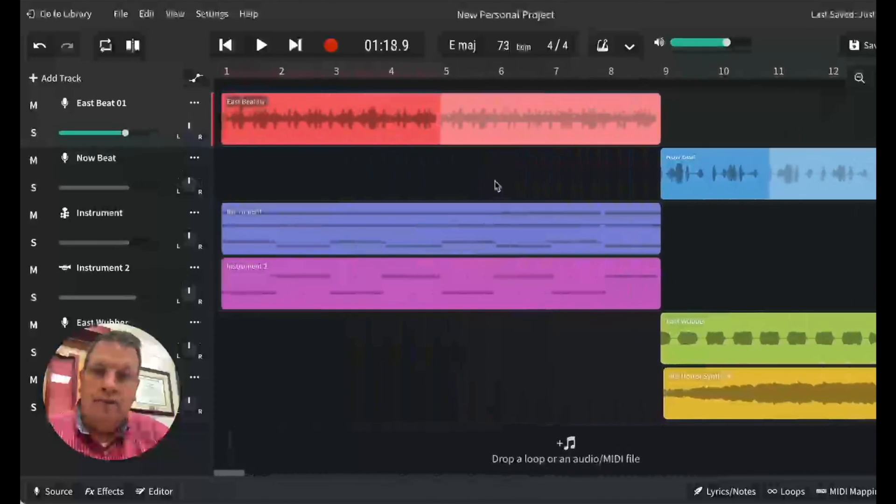
{"action": "scroll", "coordinate": [497, 186], "scroll_direction": "right", "scroll_amount": 10}
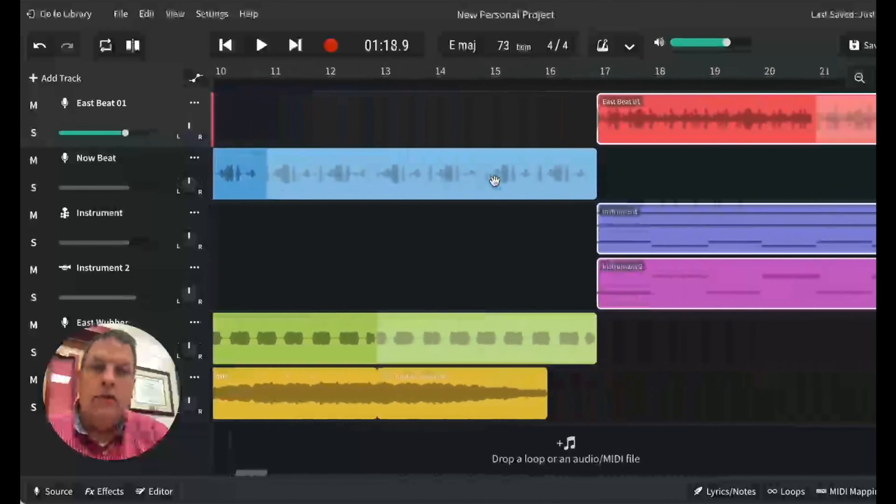
{"action": "scroll", "coordinate": [497, 186], "scroll_direction": "right", "scroll_amount": 1}
{"action": "scroll", "coordinate": [497, 186], "scroll_direction": "right", "scroll_amount": 4}
{"action": "scroll", "coordinate": [496, 184], "scroll_direction": "left", "scroll_amount": 11}
{"action": "scroll", "coordinate": [495, 181], "scroll_direction": "right", "scroll_amount": 3}
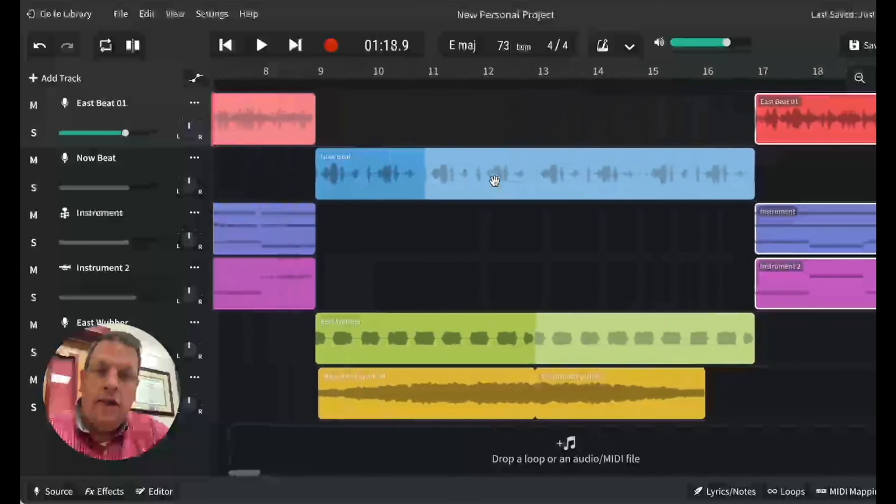
{"action": "scroll", "coordinate": [494, 180], "scroll_direction": "left", "scroll_amount": 2}
Step: Try to select the Now Beat, East Wubber and 80s Horror Synth regions together, and close the audio editor
{"action": "left_click", "coordinate": [523, 174]}
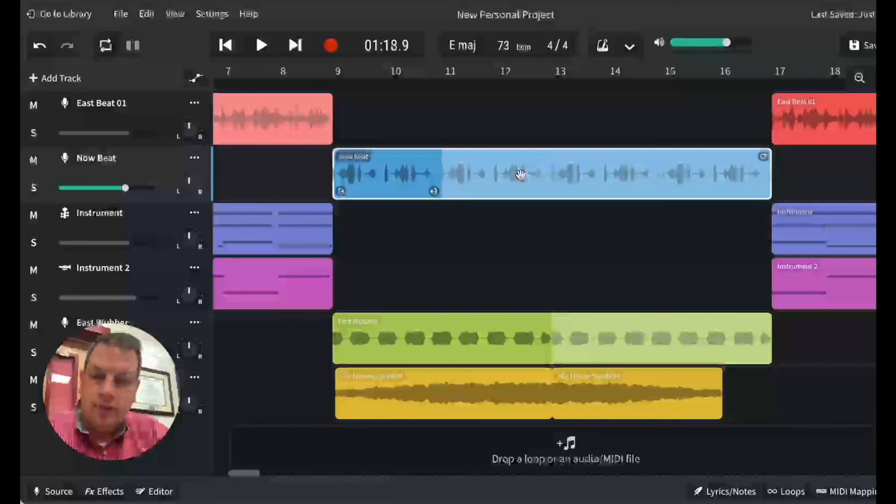
{"action": "left_click", "coordinate": [507, 330]}
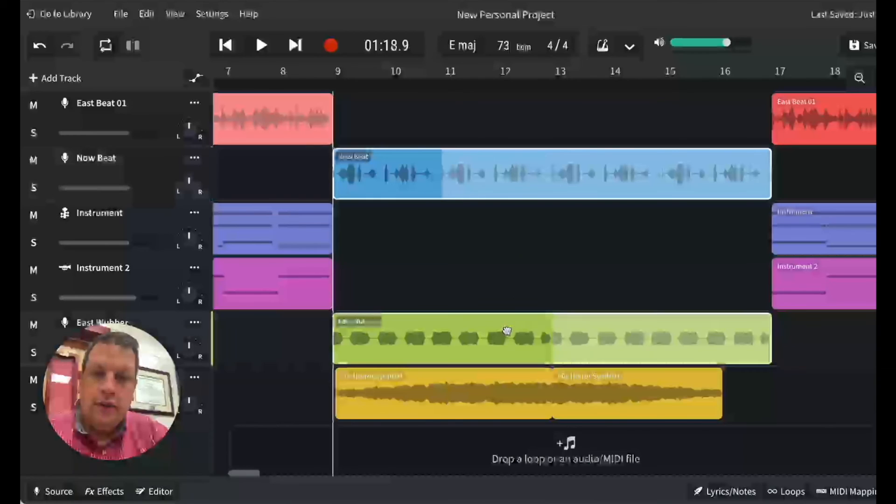
{"action": "left_click", "coordinate": [503, 399]}
{"action": "double_click", "coordinate": [503, 399]}
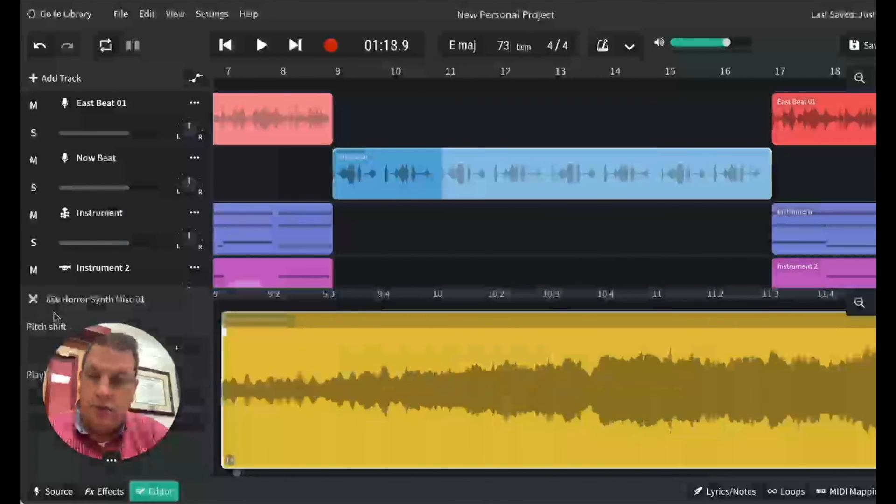
{"action": "left_click", "coordinate": [32, 299]}
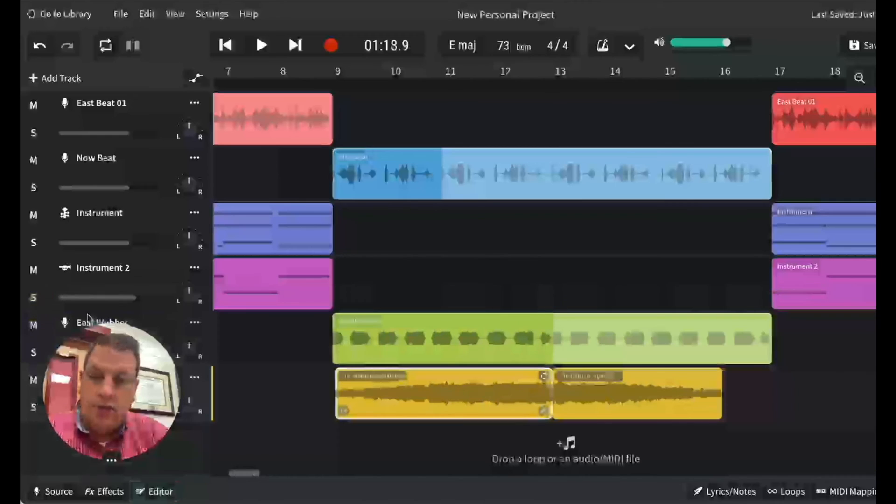
Step: Clear the region selection and undo the accidental shortening of the Now Beat region
{"action": "left_click", "coordinate": [443, 253]}
{"action": "left_click", "coordinate": [482, 164]}
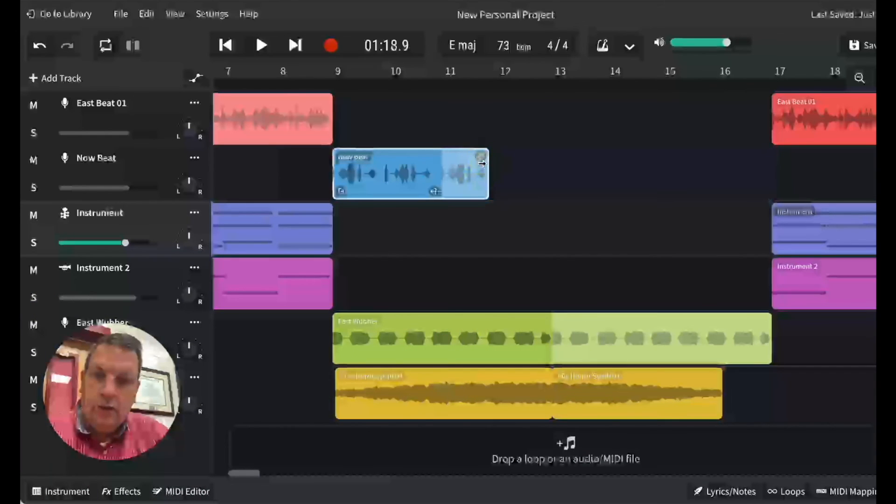
{"action": "key", "text": "ctrl+z"}
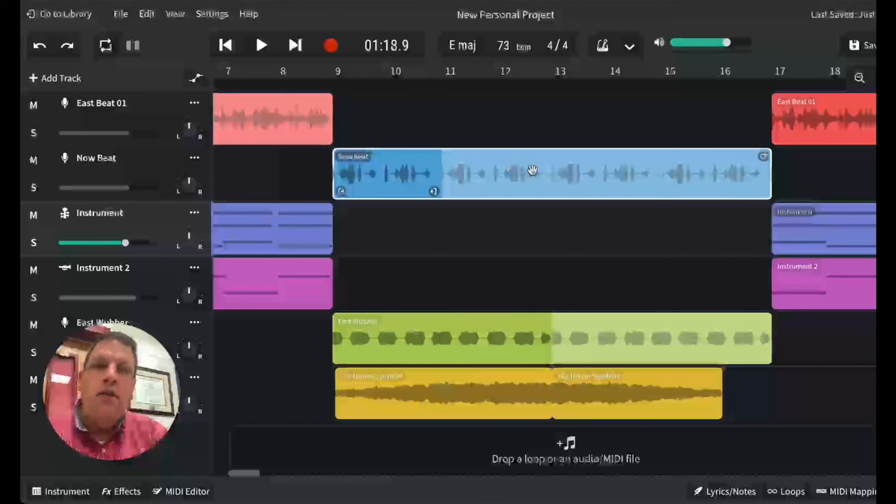
{"action": "left_click", "coordinate": [42, 66]}
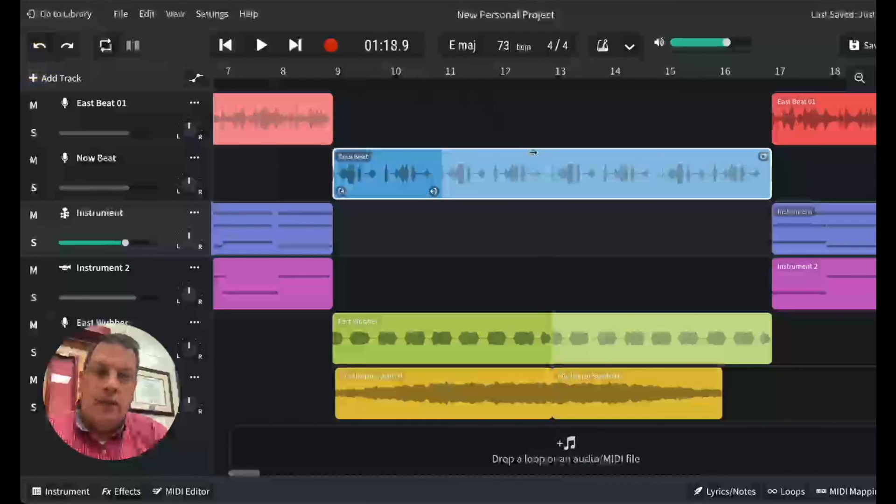
Step: Select the Now Beat, East Wubber and both 80s Horror Synth regions one by one, and clear the selection
{"action": "left_click", "coordinate": [535, 186]}
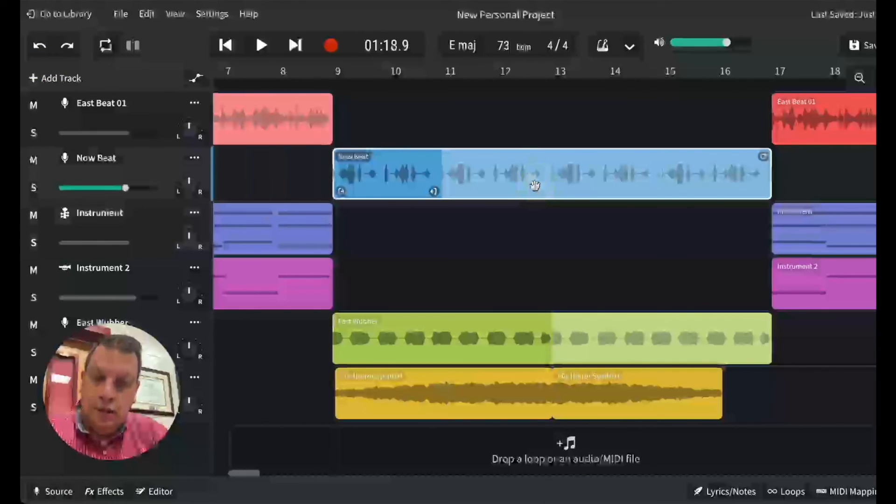
{"action": "left_click", "coordinate": [522, 332]}
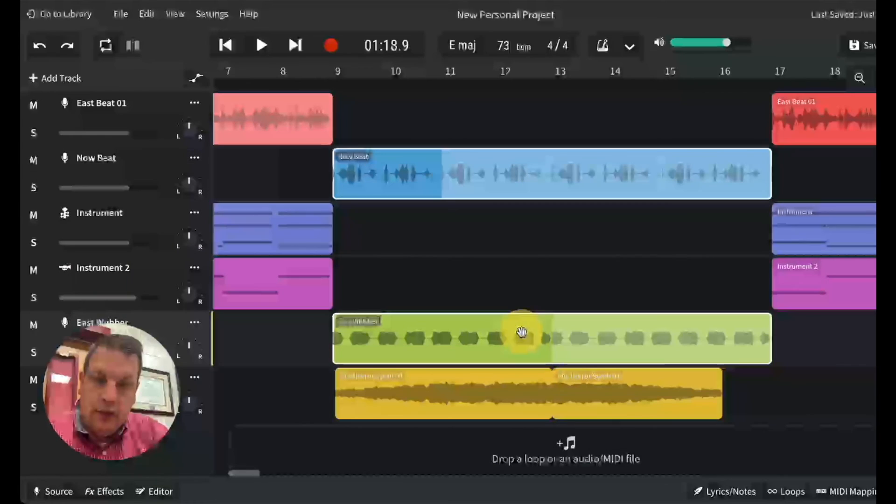
{"action": "left_click", "coordinate": [515, 397]}
{"action": "left_click", "coordinate": [600, 389]}
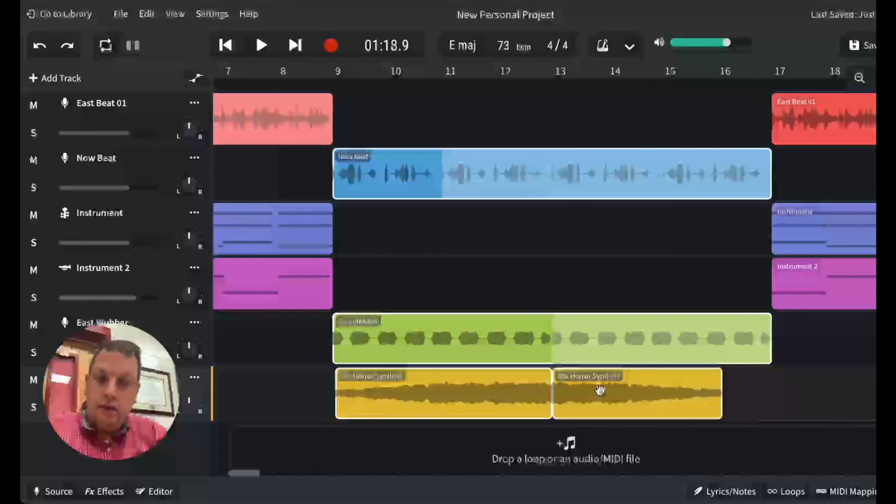
{"action": "left_click", "coordinate": [509, 284]}
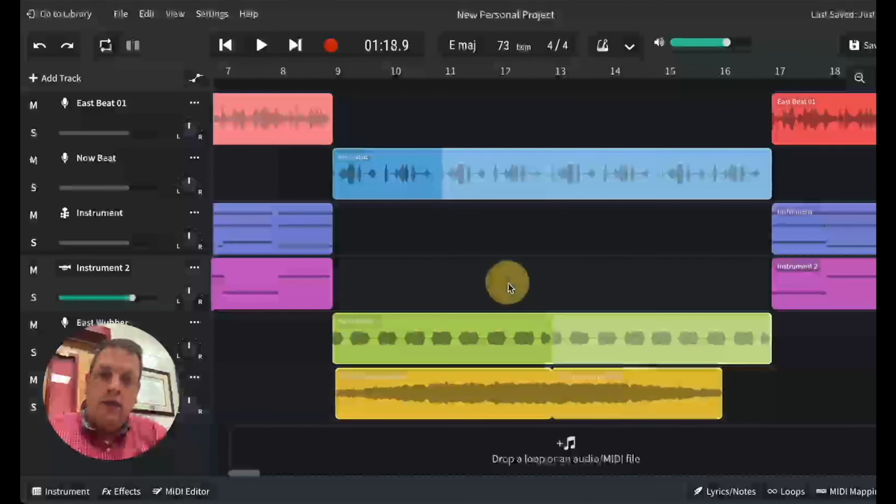
Step: Select the Now Beat, East Wubber and both 80s Horror Synth regions at bars 9 to 17 together and copy them
{"action": "left_click_drag", "start_coordinate": [449, 119], "coordinate": [664, 406]}
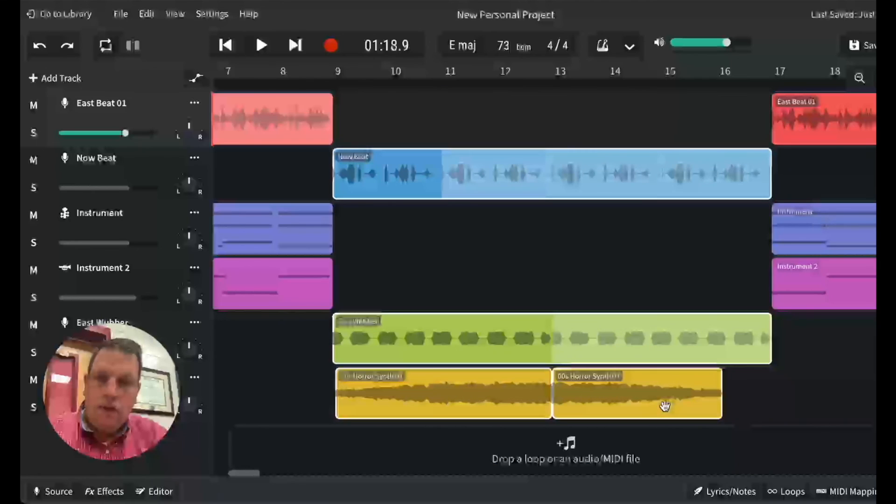
{"action": "right_click", "coordinate": [516, 187]}
{"action": "left_click", "coordinate": [531, 226]}
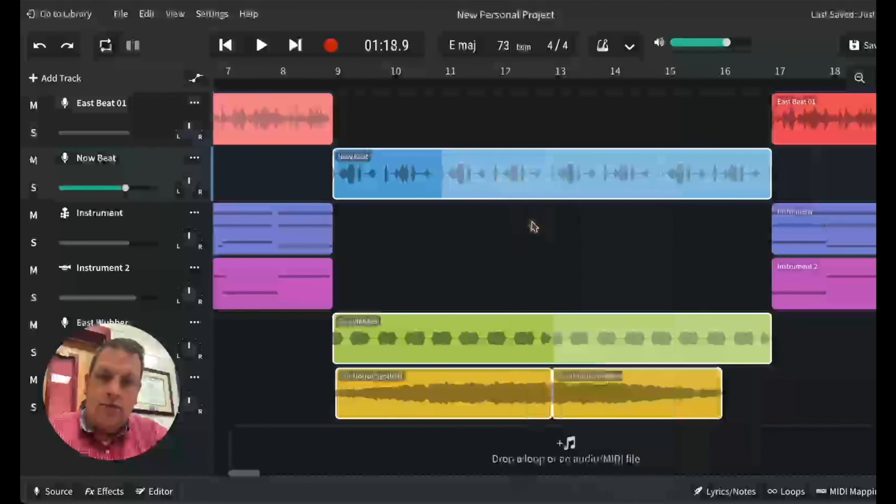
Step: Paste the copied regions at the end of the repeated opening section, near bar 25, with the Now Beat track selected
{"action": "scroll", "coordinate": [566, 222], "scroll_direction": "right", "scroll_amount": 5}
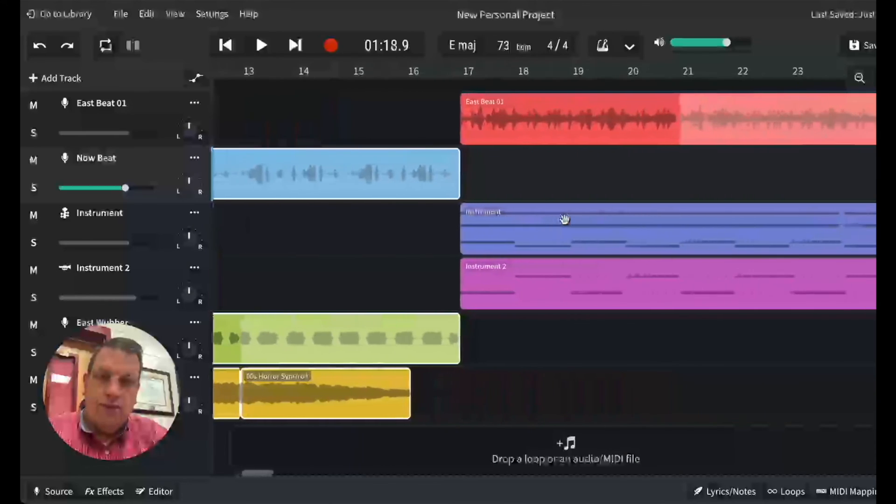
{"action": "scroll", "coordinate": [565, 219], "scroll_direction": "right", "scroll_amount": 6}
{"action": "scroll", "coordinate": [564, 219], "scroll_direction": "left", "scroll_amount": 2}
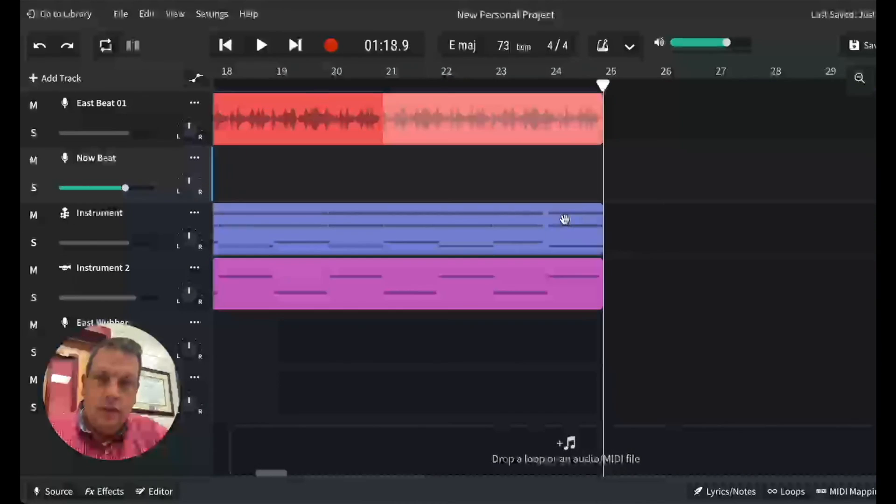
{"action": "scroll", "coordinate": [640, 236], "scroll_direction": "right", "scroll_amount": 1}
{"action": "left_click", "coordinate": [596, 136]}
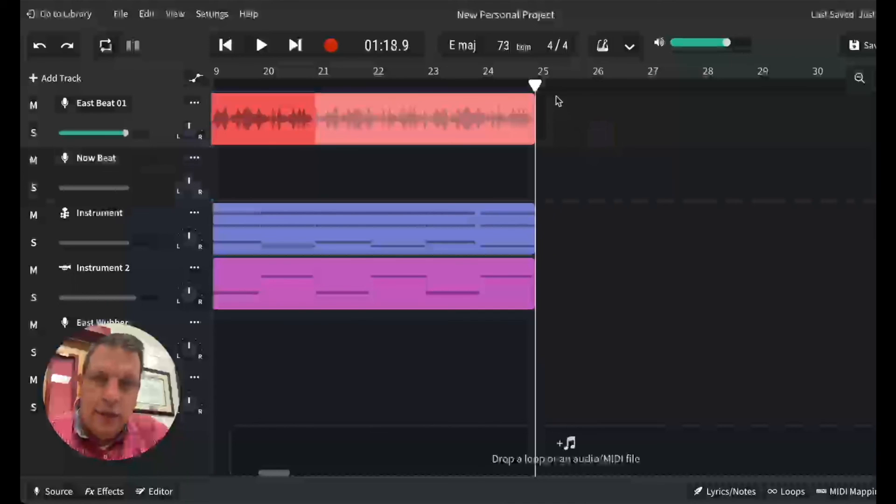
{"action": "mouse_move", "coordinate": [536, 85]}
{"action": "left_mouse_down"}
{"action": "mouse_move", "coordinate": [547, 84]}
{"action": "mouse_move", "coordinate": [533, 85]}
{"action": "left_mouse_up"}
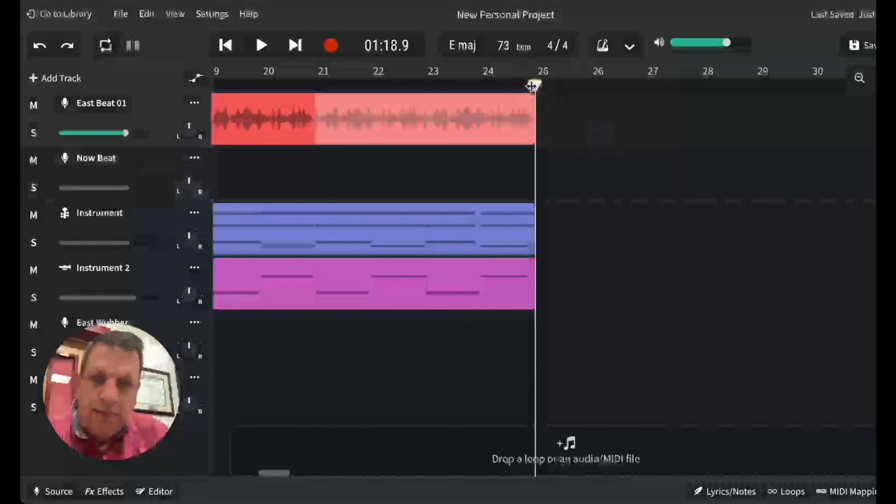
{"action": "left_click", "coordinate": [152, 170]}
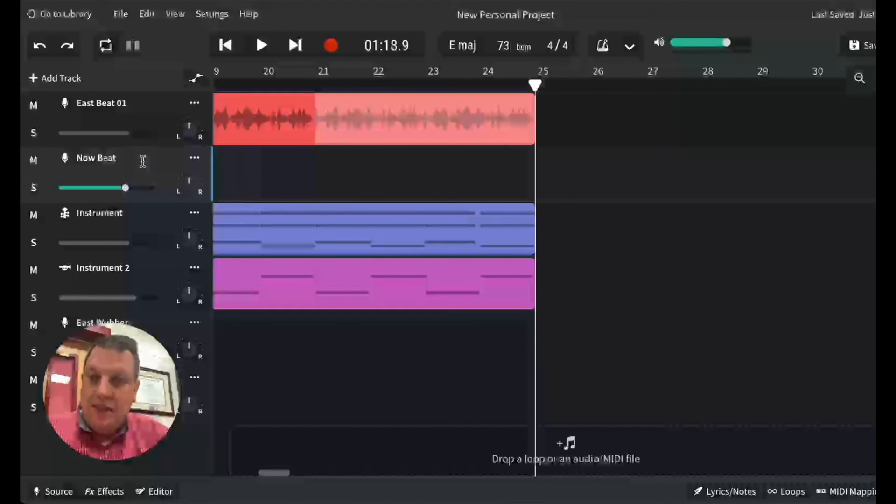
{"action": "right_click", "coordinate": [545, 181]}
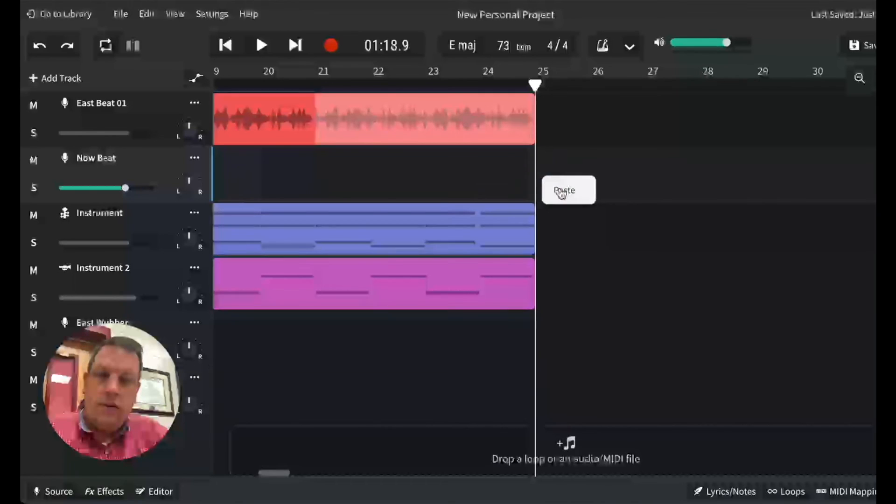
{"action": "left_click", "coordinate": [561, 189]}
Step: Examine how the alternating sections line up across the timeline from the opening section to bar 33
{"action": "scroll", "coordinate": [436, 231], "scroll_direction": "left", "scroll_amount": 5}
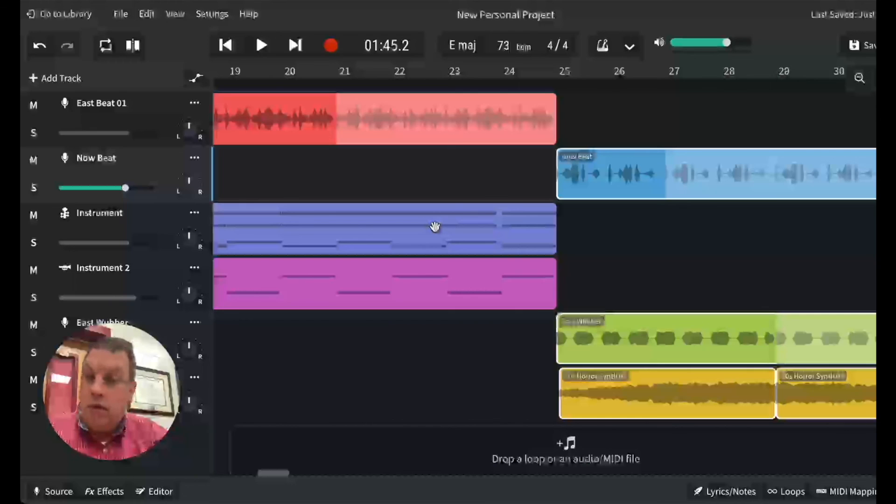
{"action": "scroll", "coordinate": [435, 227], "scroll_direction": "left", "scroll_amount": 5}
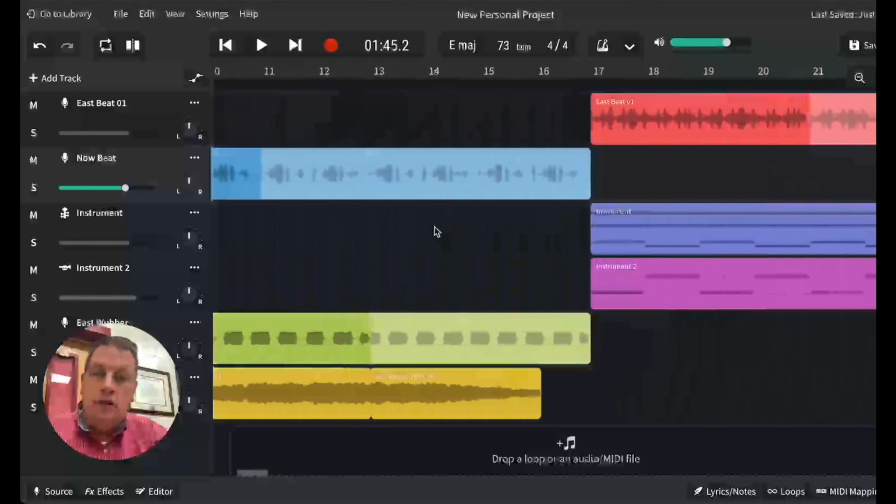
{"action": "left_click", "coordinate": [436, 232]}
{"action": "scroll", "coordinate": [691, 306], "scroll_direction": "right", "scroll_amount": 2}
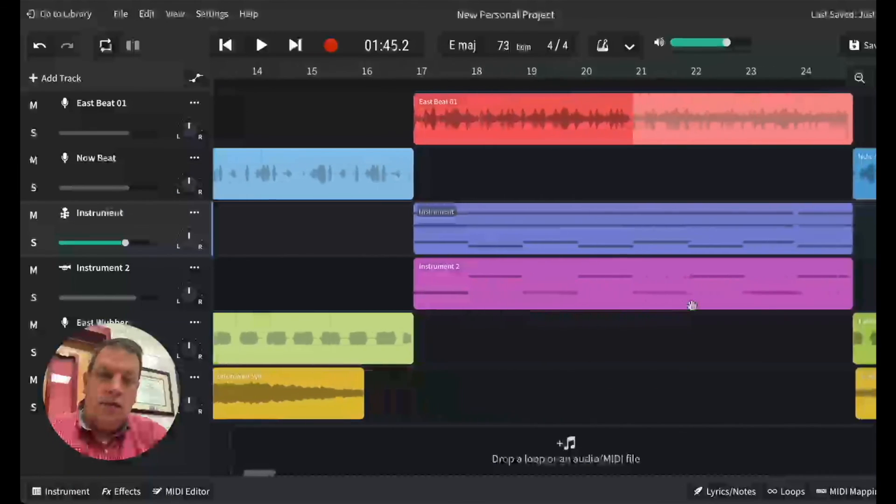
{"action": "scroll", "coordinate": [691, 306], "scroll_direction": "right", "scroll_amount": 7}
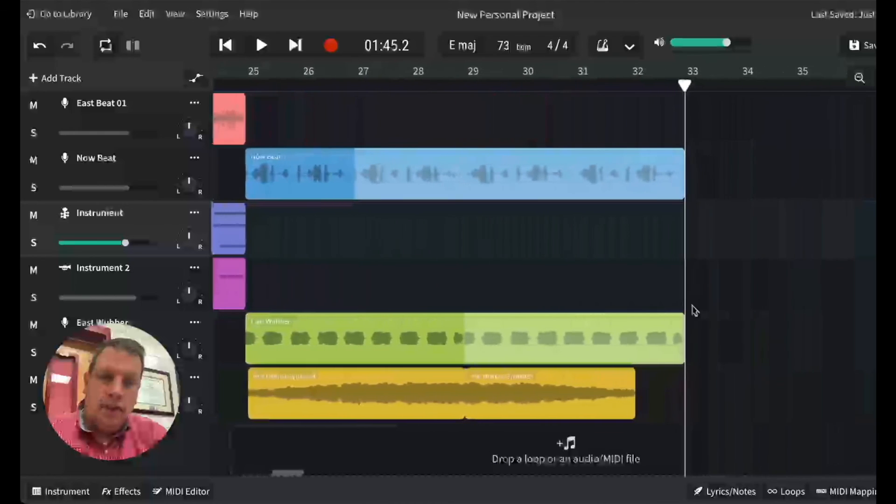
{"action": "scroll", "coordinate": [692, 305], "scroll_direction": "right", "scroll_amount": 1}
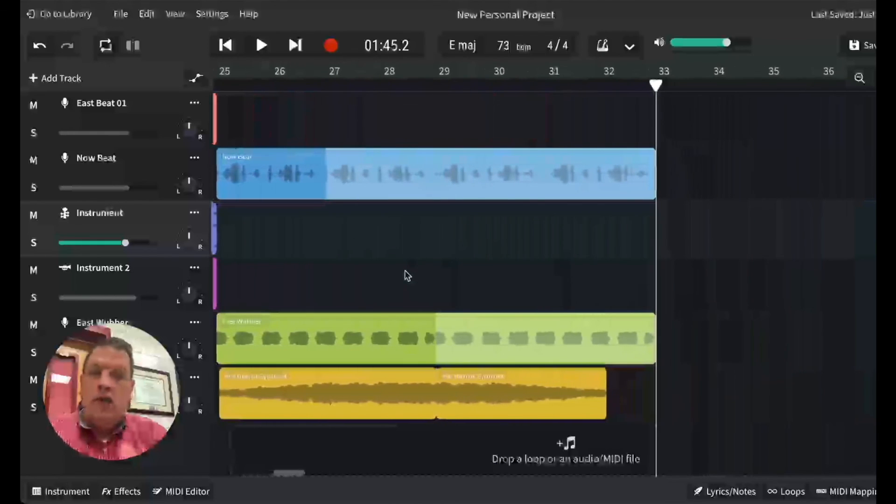
{"action": "scroll", "coordinate": [404, 270], "scroll_direction": "left", "scroll_amount": 6}
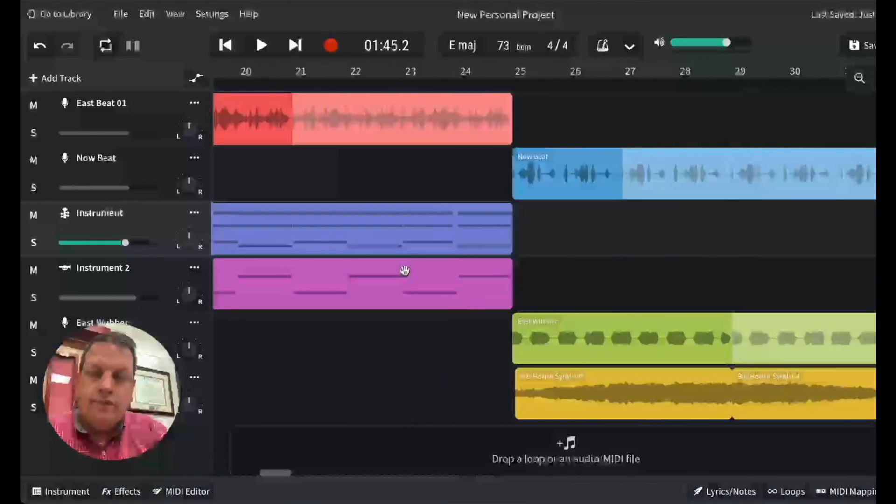
{"action": "scroll", "coordinate": [404, 270], "scroll_direction": "right", "scroll_amount": 6}
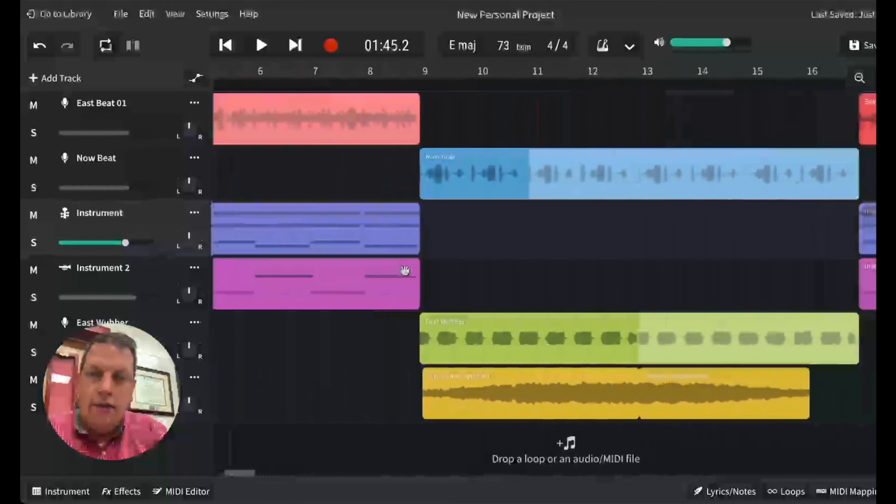
{"action": "scroll", "coordinate": [405, 272], "scroll_direction": "right", "scroll_amount": 10}
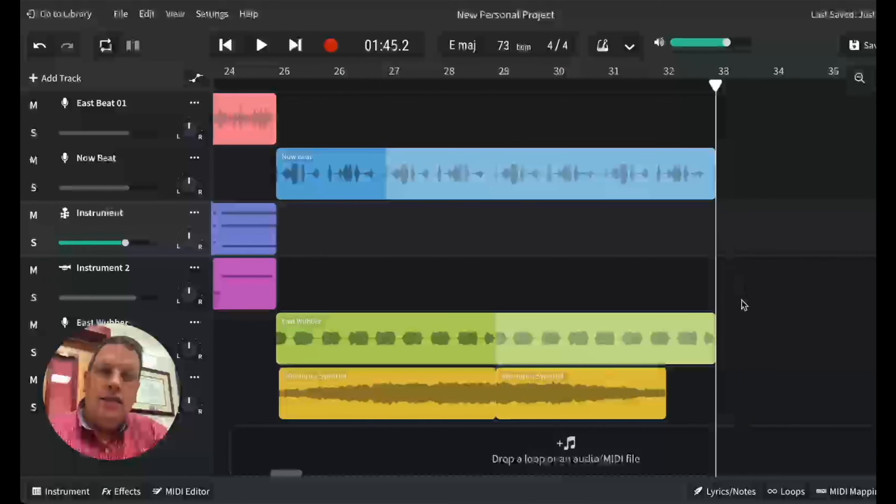
Step: Try shortening the last Now Beat region to just before bar 32, and undo the change
{"action": "left_click", "coordinate": [744, 305]}
{"action": "left_click", "coordinate": [701, 114]}
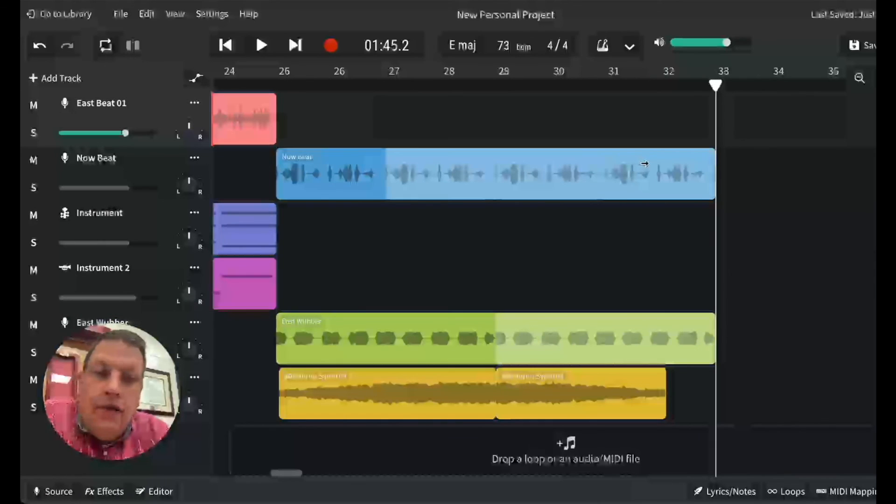
{"action": "left_click_drag", "start_coordinate": [709, 163], "coordinate": [644, 163]}
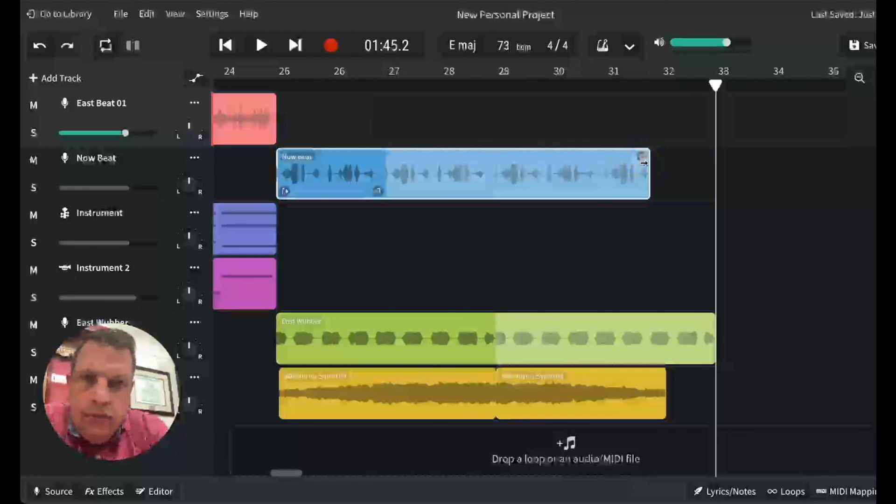
{"action": "left_click", "coordinate": [40, 47]}
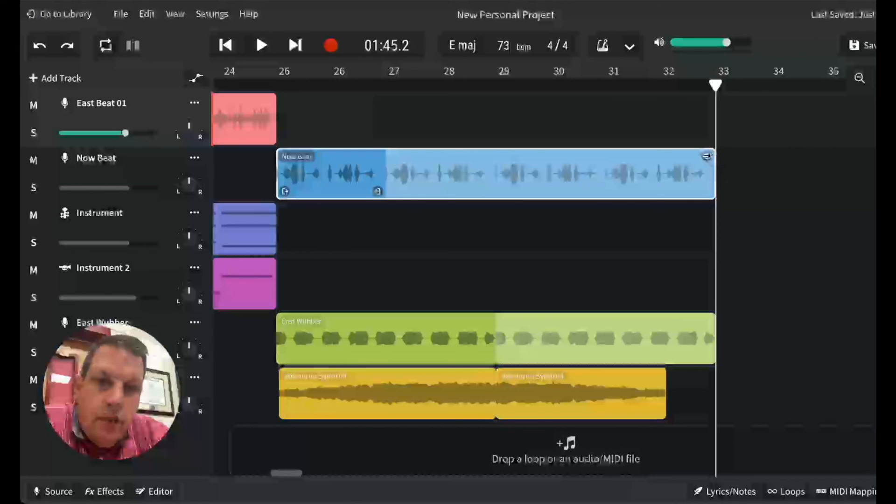
Step: Extend the last Now Beat region to just before bar 34 and the East Wubber region slightly past bar 33, and play the ending
{"action": "left_click_drag", "start_coordinate": [707, 156], "coordinate": [756, 158]}
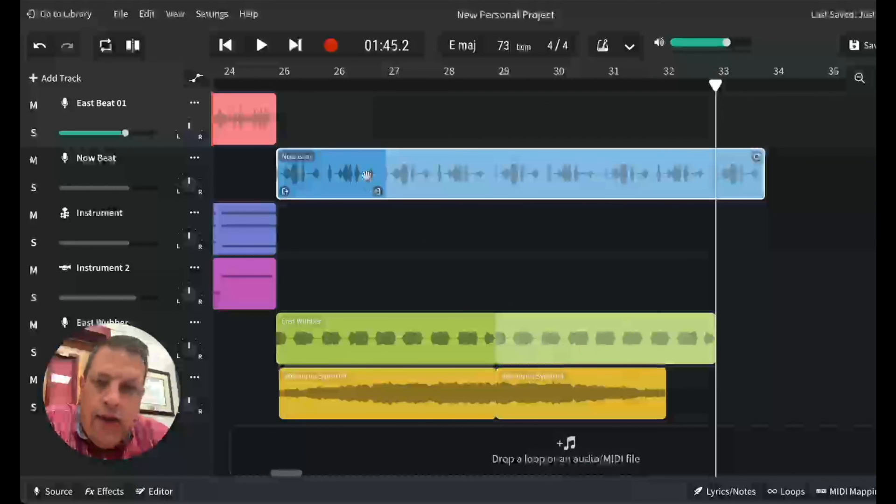
{"action": "left_click_drag", "start_coordinate": [659, 325], "coordinate": [718, 317]}
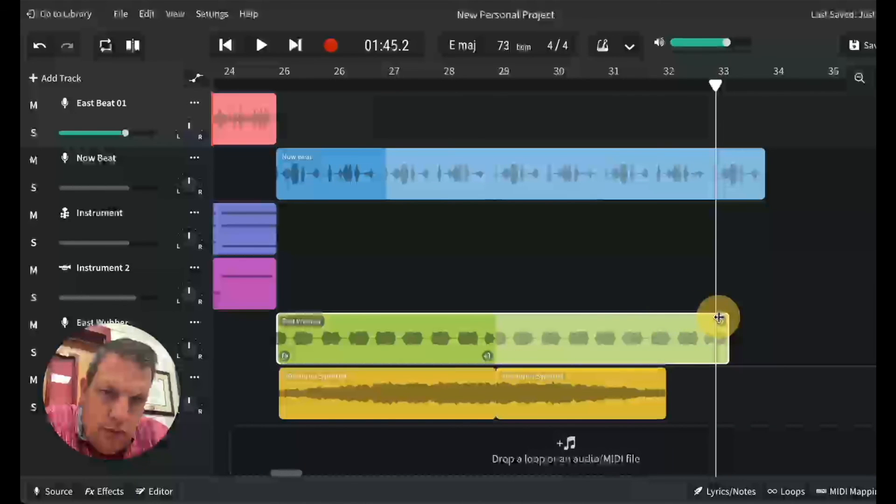
{"action": "left_click", "coordinate": [569, 85]}
{"action": "key", "text": "space"}
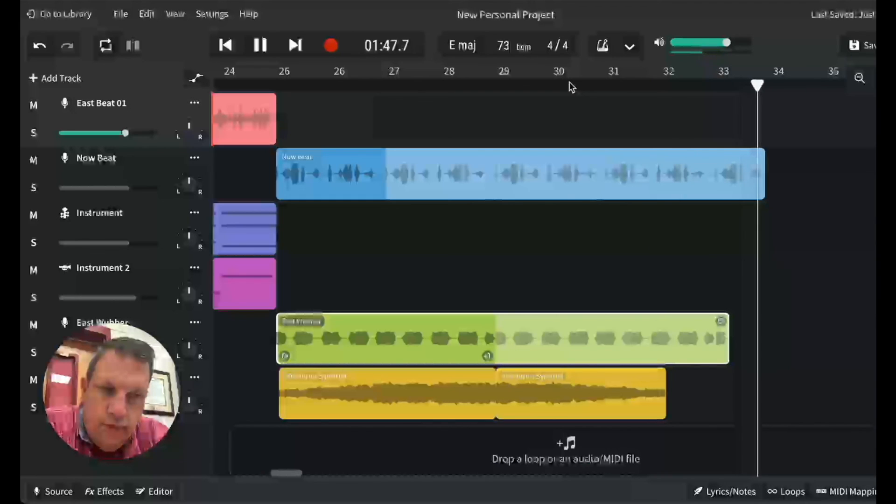
{"action": "key", "text": "space"}
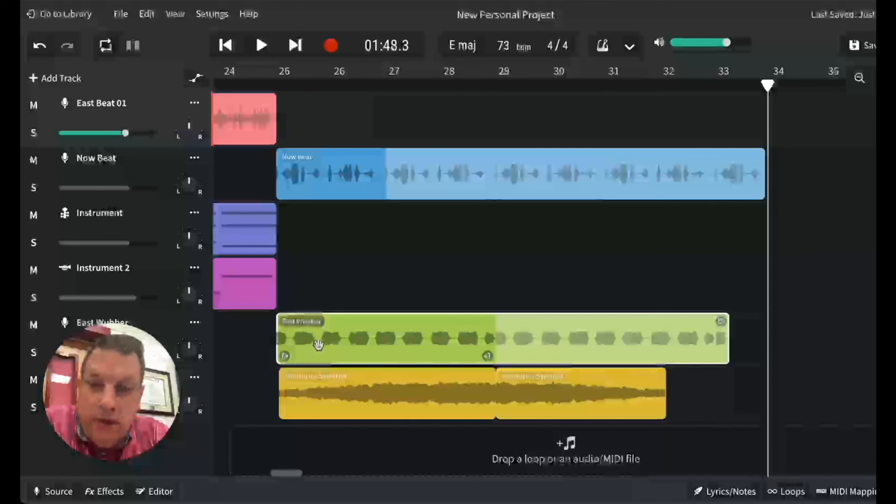
Step: Inspect the last East Wubber region in the audio editor, and close the editor
{"action": "left_click", "coordinate": [340, 348]}
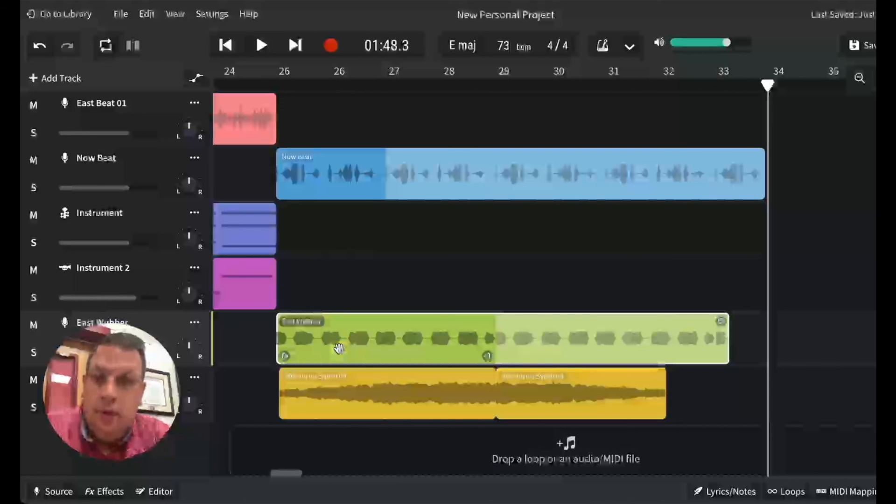
{"action": "double_click", "coordinate": [343, 339]}
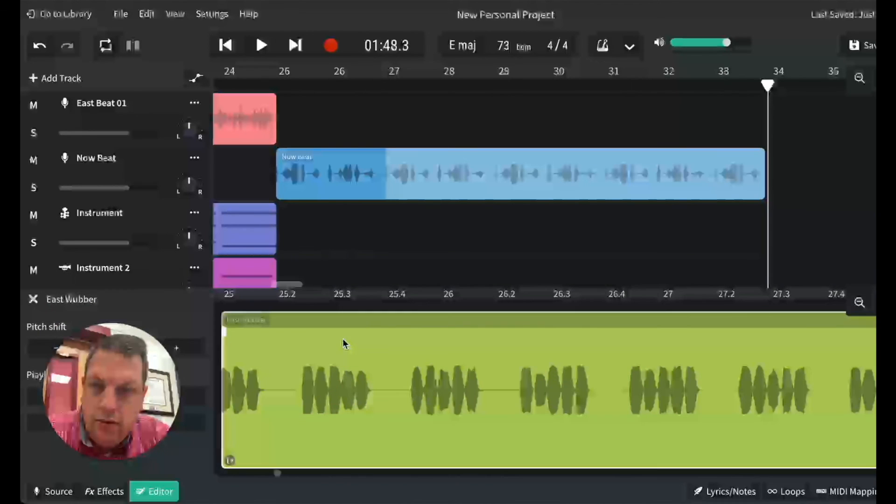
{"action": "left_click", "coordinate": [28, 298]}
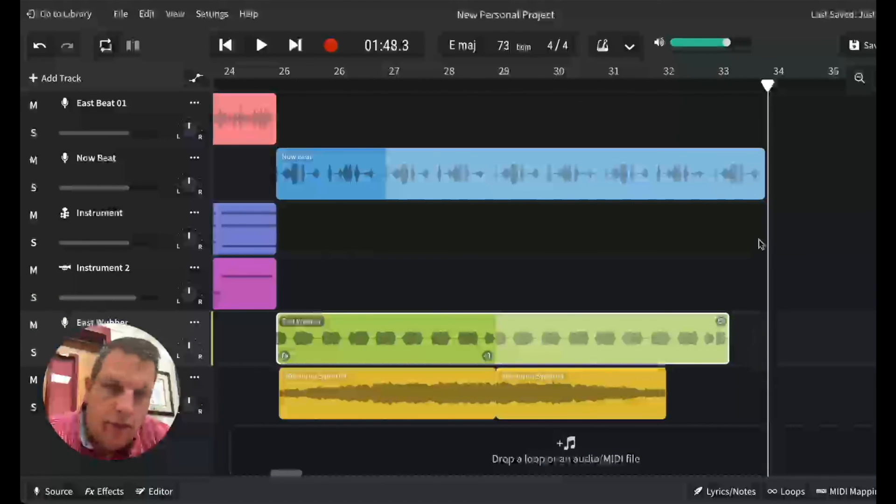
Step: Paste a copy of the East Wubber region at the end of the last Now Beat region and shorten it to end at about bar 34
{"action": "left_click_drag", "start_coordinate": [767, 84], "coordinate": [765, 86]}
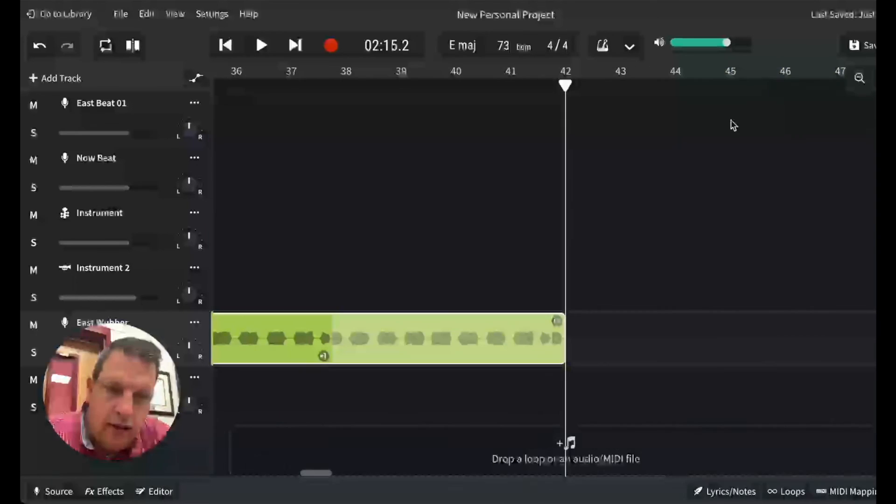
{"action": "scroll", "coordinate": [574, 243], "scroll_direction": "left", "scroll_amount": 5}
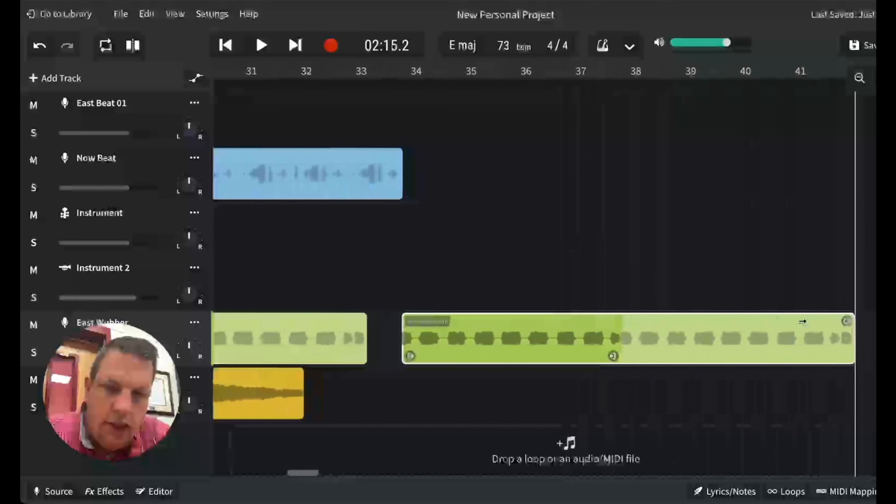
{"action": "left_click_drag", "start_coordinate": [845, 321], "coordinate": [409, 340]}
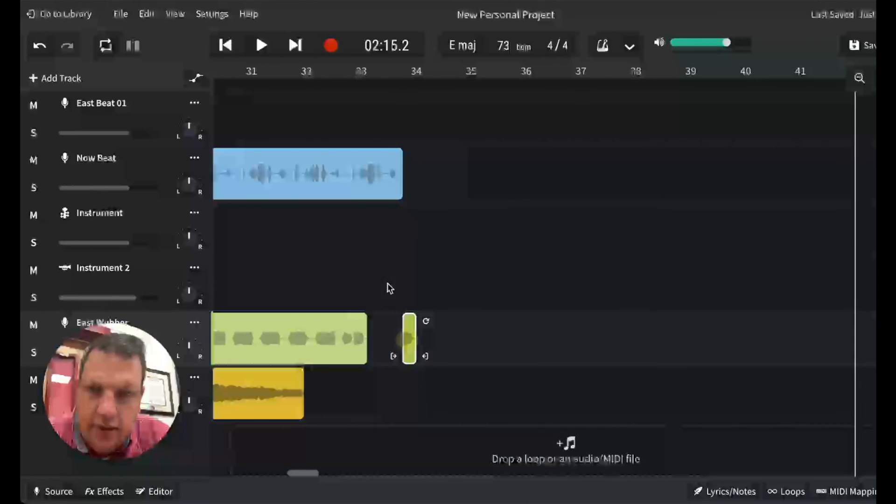
Step: Play the ending from just before bar 33 through the short East Wubber region
{"action": "left_click", "coordinate": [340, 82]}
{"action": "key", "text": "space"}
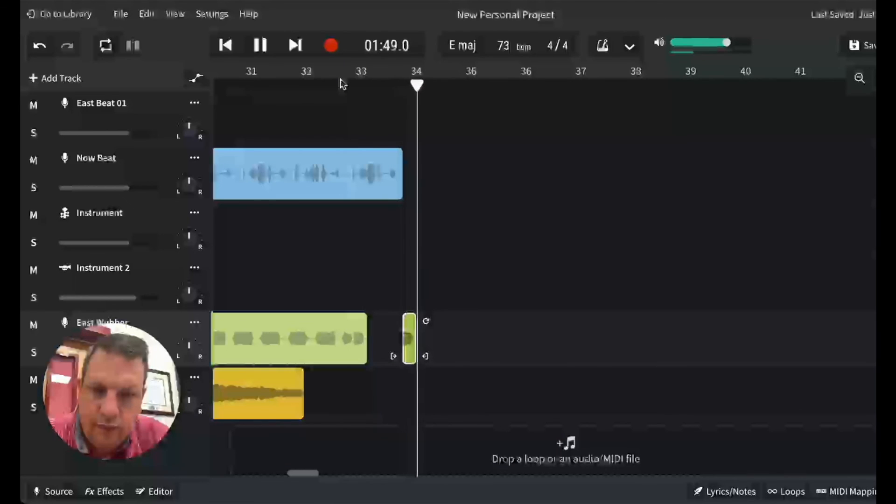
{"action": "key", "text": "space"}
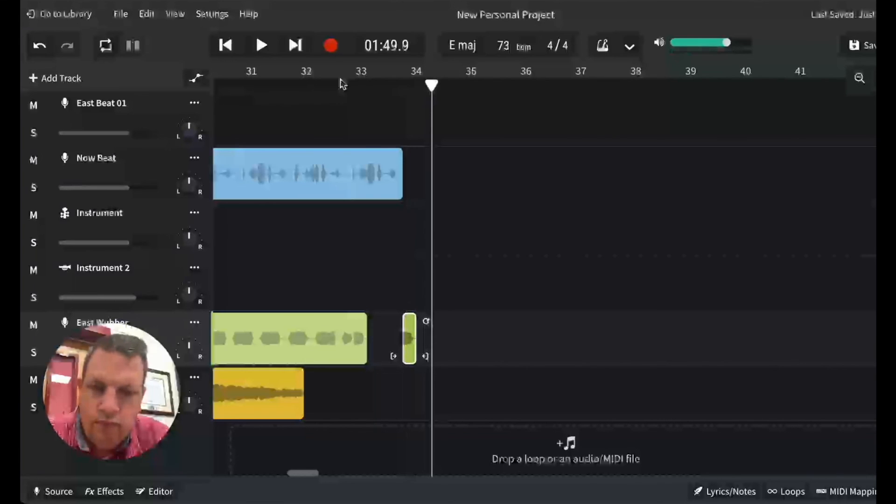
Step: Lengthen the short East Wubber region at the song's end to about halfway through bar 34, and play the ending from just past bar 33
{"action": "scroll", "coordinate": [423, 230], "scroll_direction": "left", "scroll_amount": 5}
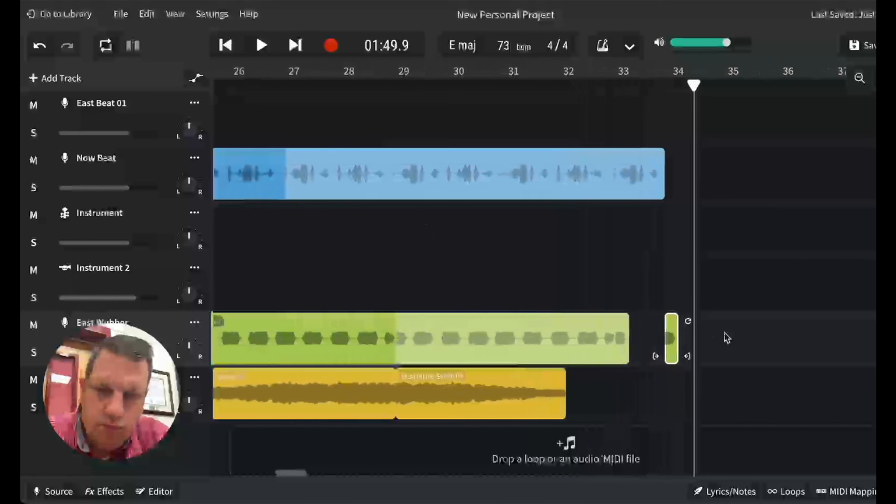
{"action": "left_click_drag", "start_coordinate": [687, 357], "coordinate": [715, 357]}
{"action": "left_click", "coordinate": [643, 91]}
{"action": "key", "text": "space"}
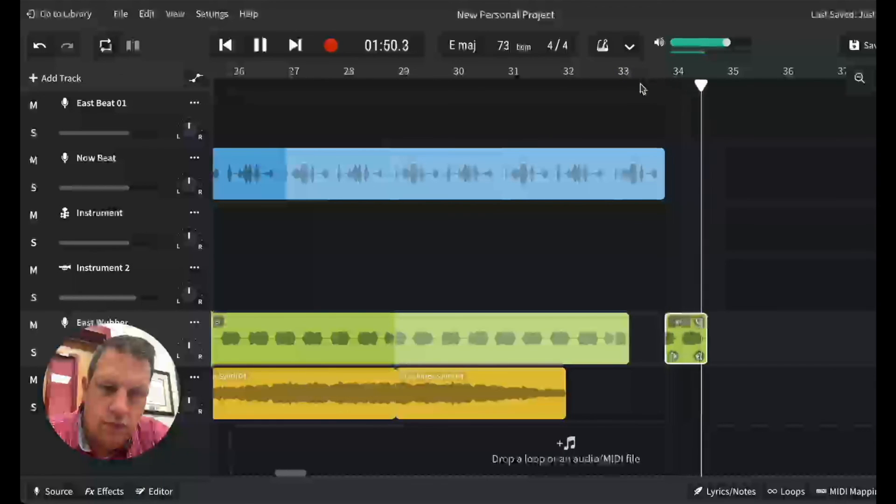
{"action": "key", "text": "space"}
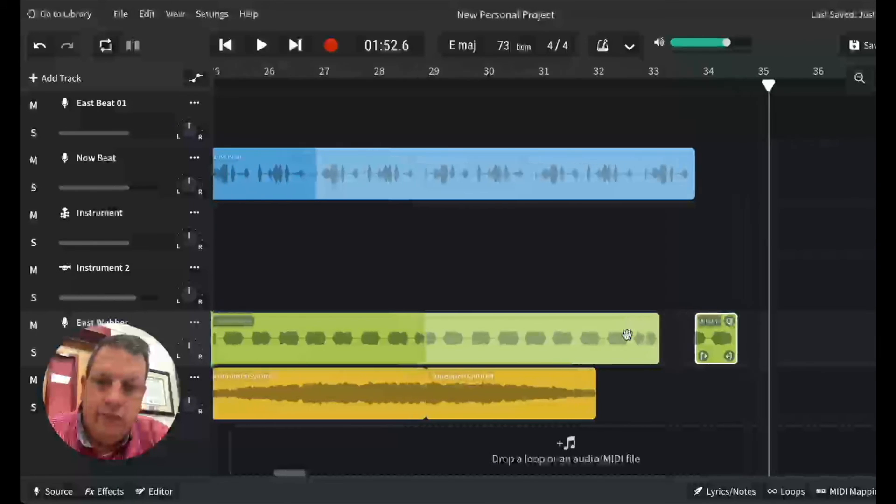
Step: Review the arrangement back to bar 1 and examine the Instrument and Instrument 2 regions of the opening section
{"action": "scroll", "coordinate": [626, 336], "scroll_direction": "left", "scroll_amount": 5}
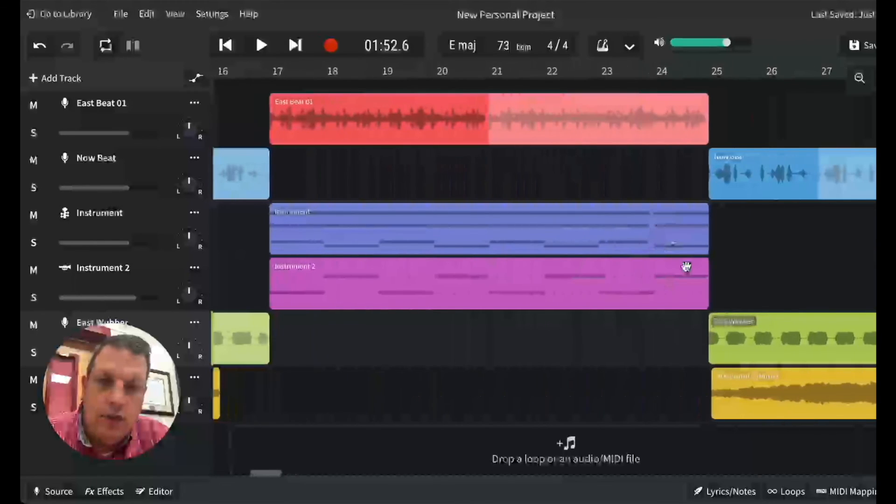
{"action": "scroll", "coordinate": [686, 267], "scroll_direction": "right", "scroll_amount": 5}
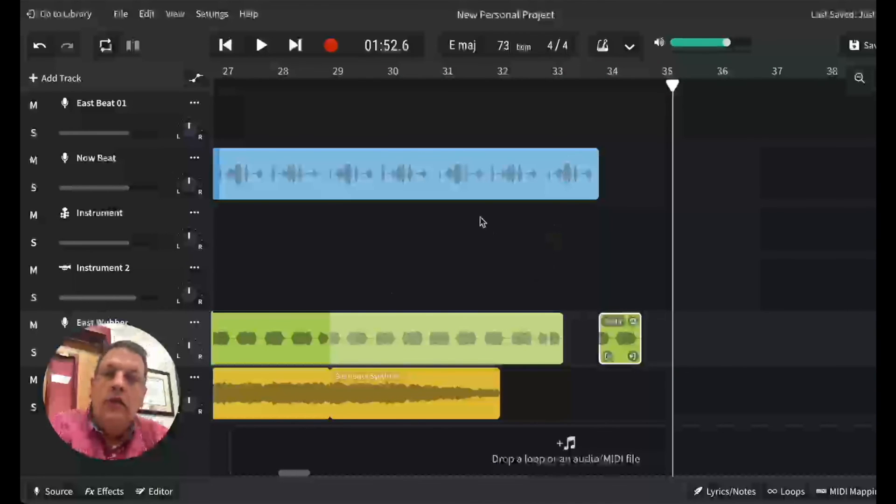
{"action": "scroll", "coordinate": [480, 217], "scroll_direction": "left", "scroll_amount": 12}
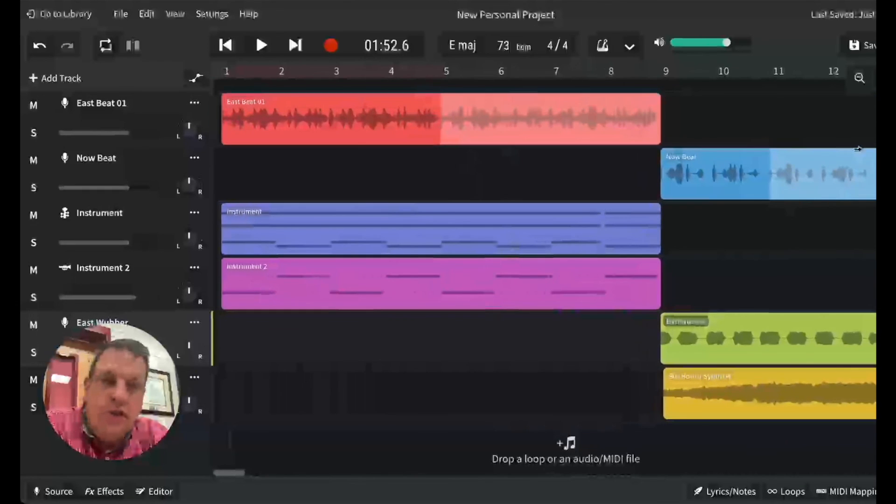
{"action": "scroll", "coordinate": [756, 205], "scroll_direction": "right", "scroll_amount": 1}
{"action": "scroll", "coordinate": [756, 205], "scroll_direction": "left", "scroll_amount": 1}
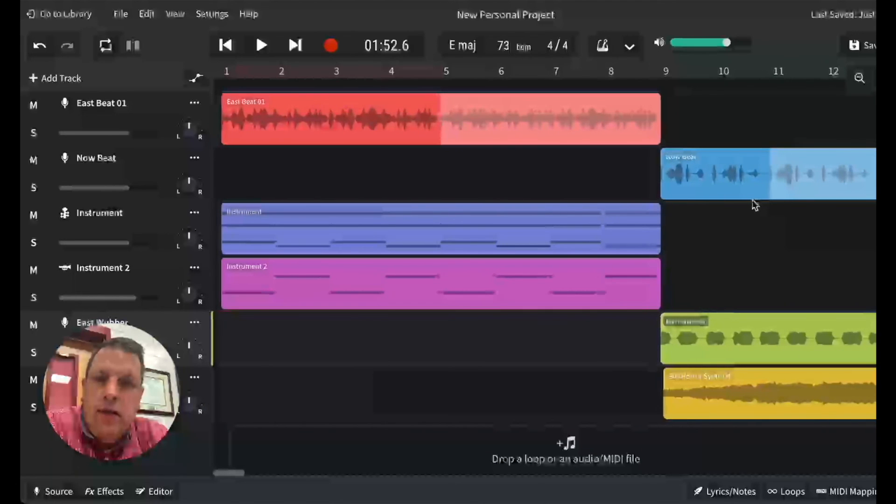
{"action": "left_click", "coordinate": [535, 235]}
{"action": "left_click", "coordinate": [516, 288]}
{"action": "scroll", "coordinate": [652, 300], "scroll_direction": "right", "scroll_amount": 10}
{"action": "scroll", "coordinate": [654, 302], "scroll_direction": "left", "scroll_amount": 10}
{"action": "scroll", "coordinate": [651, 302], "scroll_direction": "right", "scroll_amount": 12}
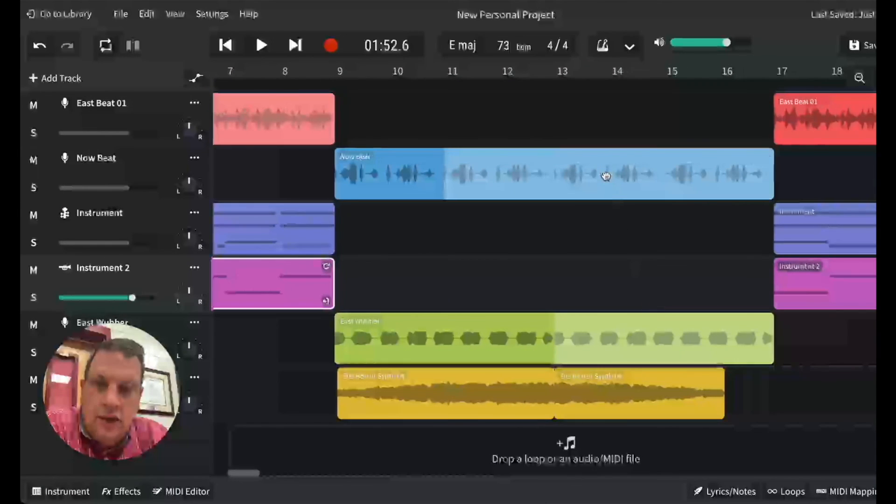
Step: Examine the Now Beat, East Wubber and synth regions from bar 9, and the East Beat 01 and two instrument regions from bar 17
{"action": "left_click", "coordinate": [605, 176]}
{"action": "left_click", "coordinate": [527, 332]}
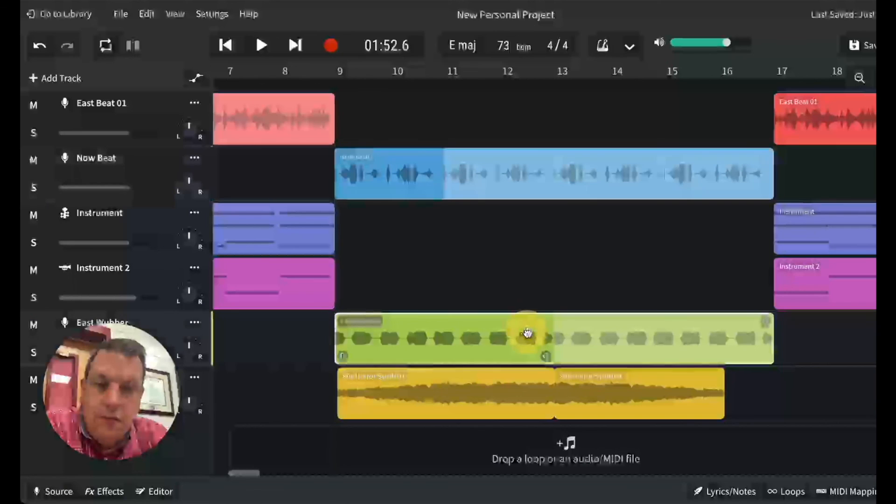
{"action": "left_click", "coordinate": [486, 386]}
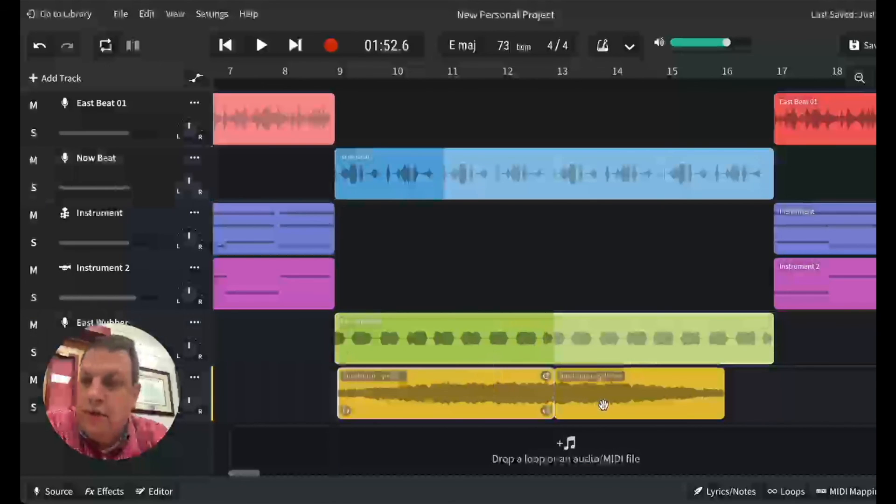
{"action": "scroll", "coordinate": [604, 404], "scroll_direction": "right", "scroll_amount": 6}
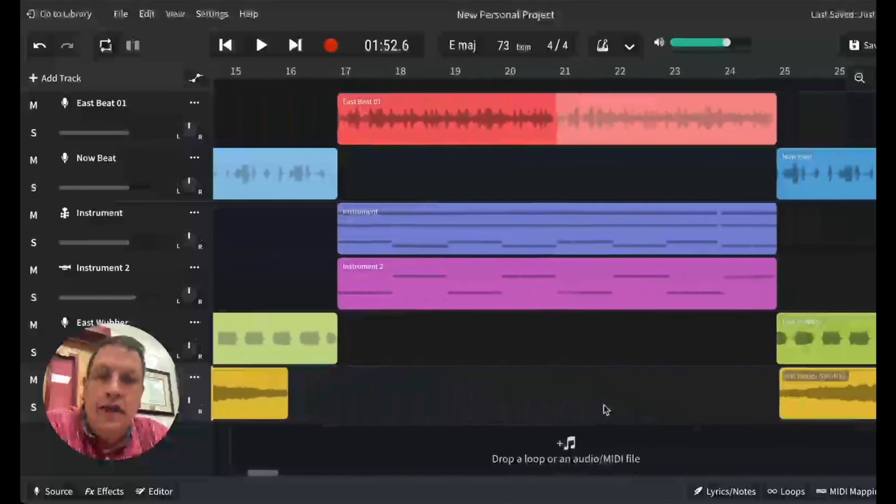
{"action": "scroll", "coordinate": [603, 404], "scroll_direction": "right", "scroll_amount": 1}
{"action": "left_click", "coordinate": [504, 104]}
{"action": "left_click", "coordinate": [511, 220]}
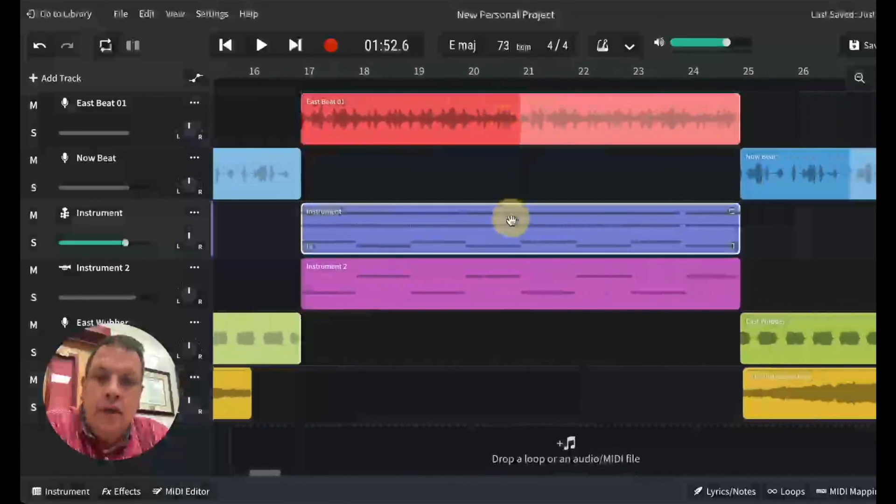
{"action": "left_click", "coordinate": [519, 280]}
Step: Examine the repeated Now Beat, East Wubber and synth regions from bar 25 through the ending
{"action": "scroll", "coordinate": [520, 280], "scroll_direction": "right", "scroll_amount": 3}
{"action": "left_click", "coordinate": [640, 178]}
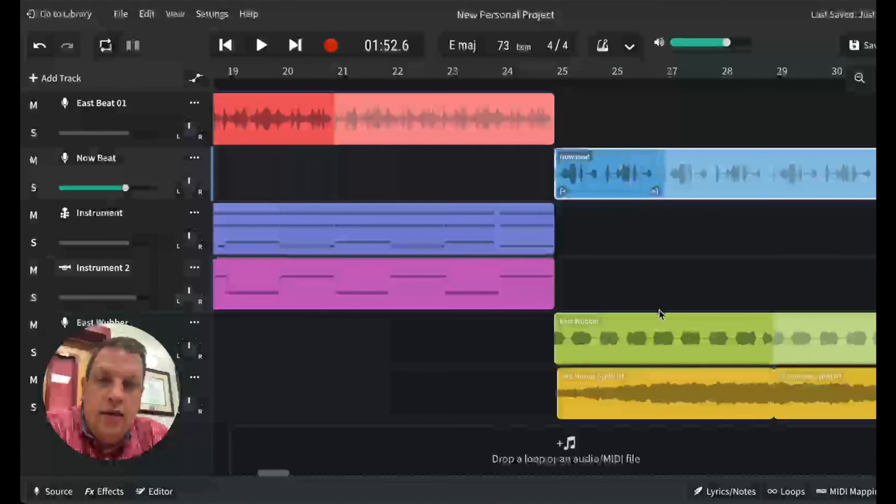
{"action": "left_click", "coordinate": [660, 326]}
{"action": "left_click", "coordinate": [660, 392]}
{"action": "scroll", "coordinate": [662, 399], "scroll_direction": "right", "scroll_amount": 7}
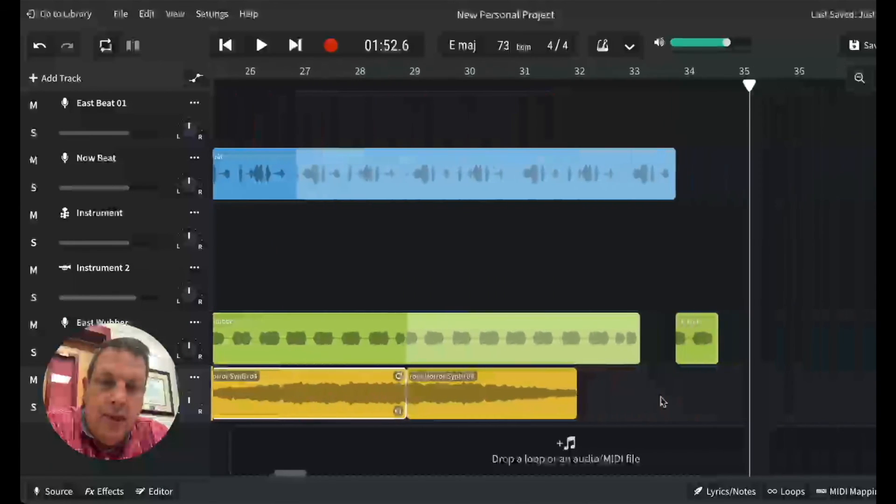
{"action": "scroll", "coordinate": [663, 402], "scroll_direction": "right", "scroll_amount": 1}
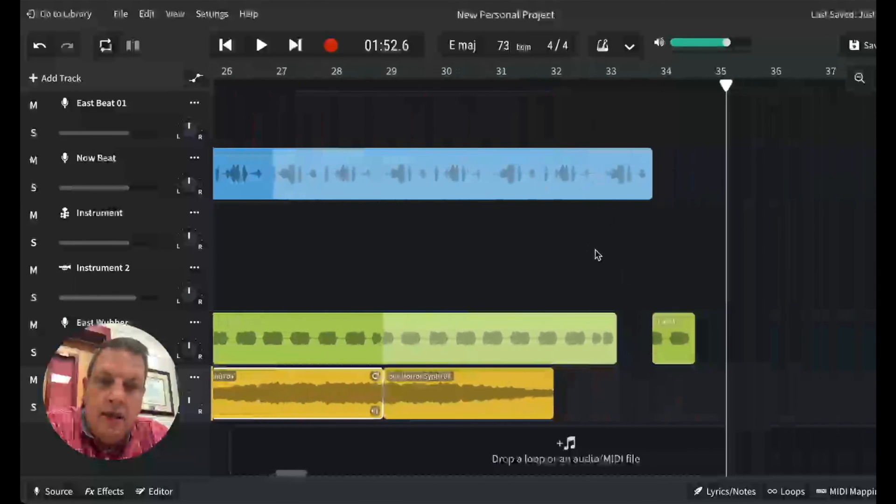
Step: Save the project, and look over the whole arrangement from bar 1 through the short East Wubber ending
{"action": "left_click", "coordinate": [862, 54]}
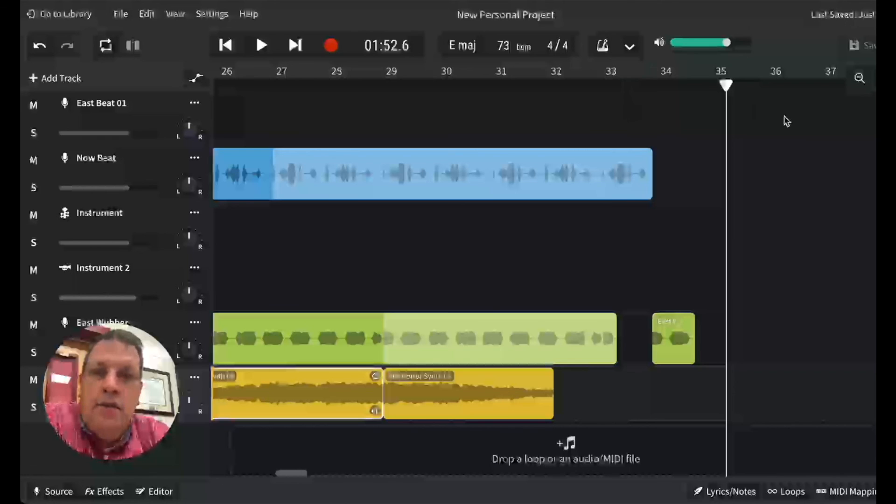
{"action": "scroll", "coordinate": [458, 242], "scroll_direction": "left", "scroll_amount": 15}
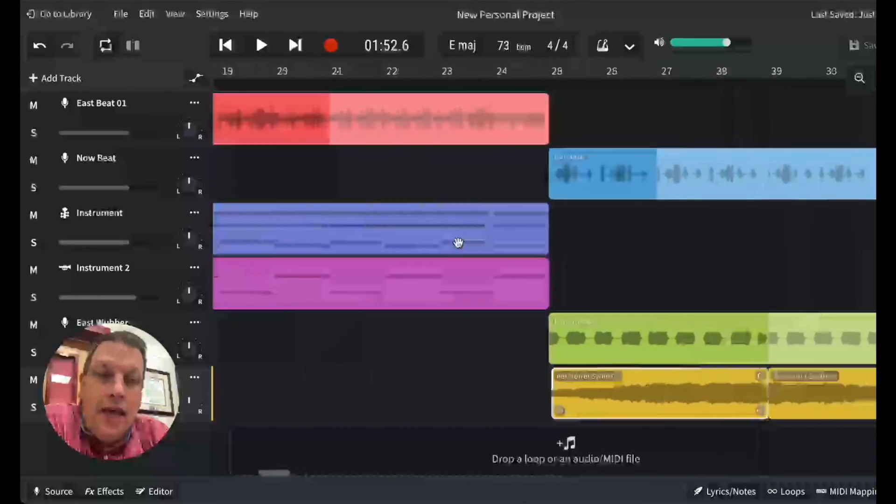
{"action": "scroll", "coordinate": [458, 243], "scroll_direction": "right", "scroll_amount": 5}
{"action": "scroll", "coordinate": [458, 242], "scroll_direction": "left", "scroll_amount": 5}
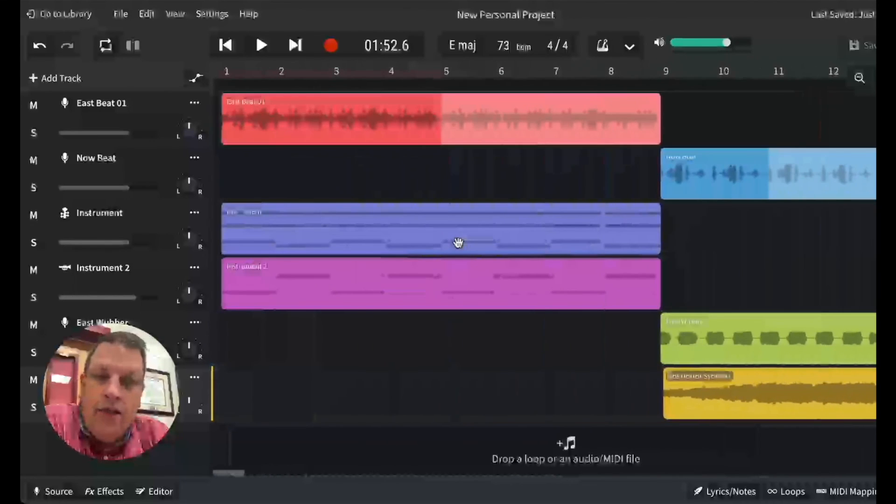
{"action": "scroll", "coordinate": [480, 318], "scroll_direction": "right", "scroll_amount": 18}
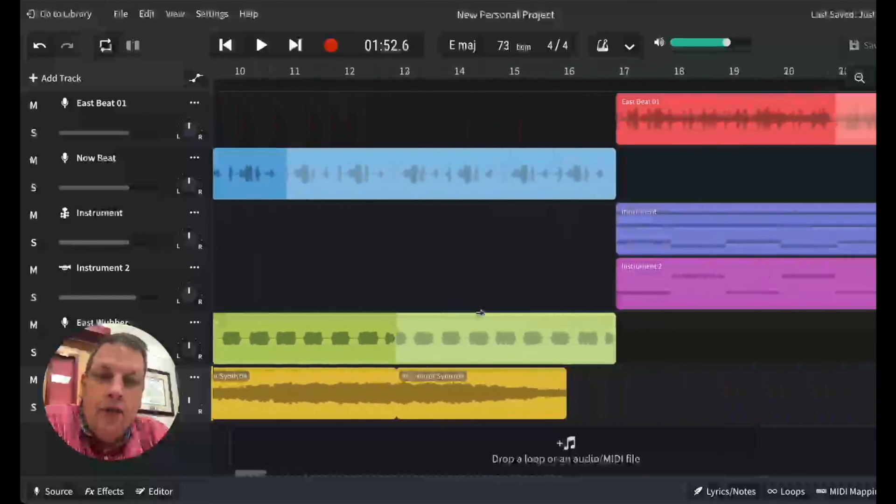
{"action": "scroll", "coordinate": [479, 313], "scroll_direction": "right", "scroll_amount": 5}
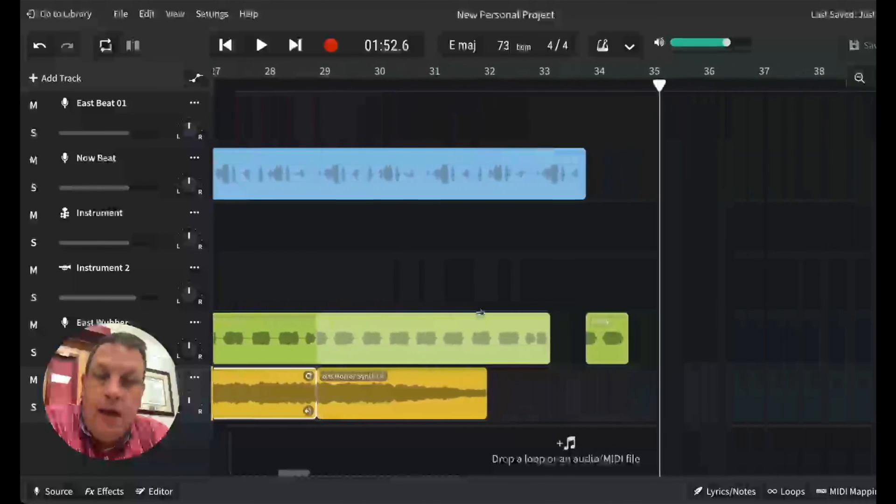
{"action": "scroll", "coordinate": [481, 316], "scroll_direction": "left", "scroll_amount": 20}
{"action": "scroll", "coordinate": [481, 317], "scroll_direction": "left", "scroll_amount": 2}
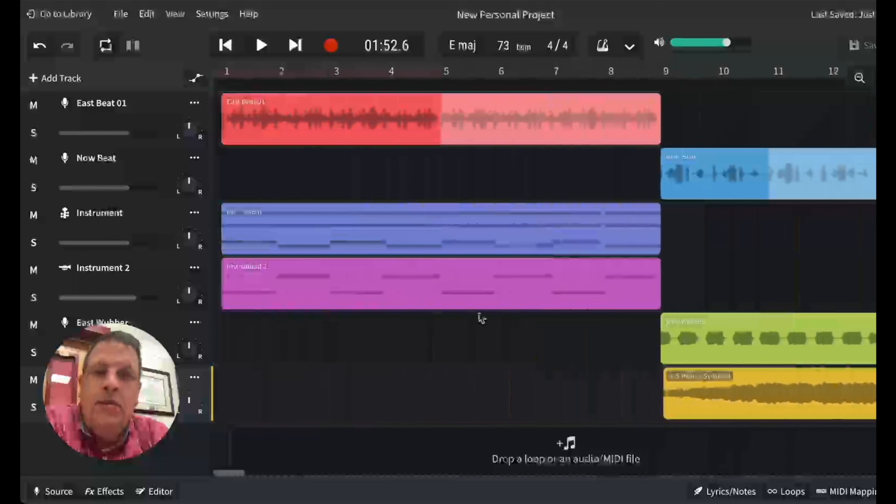